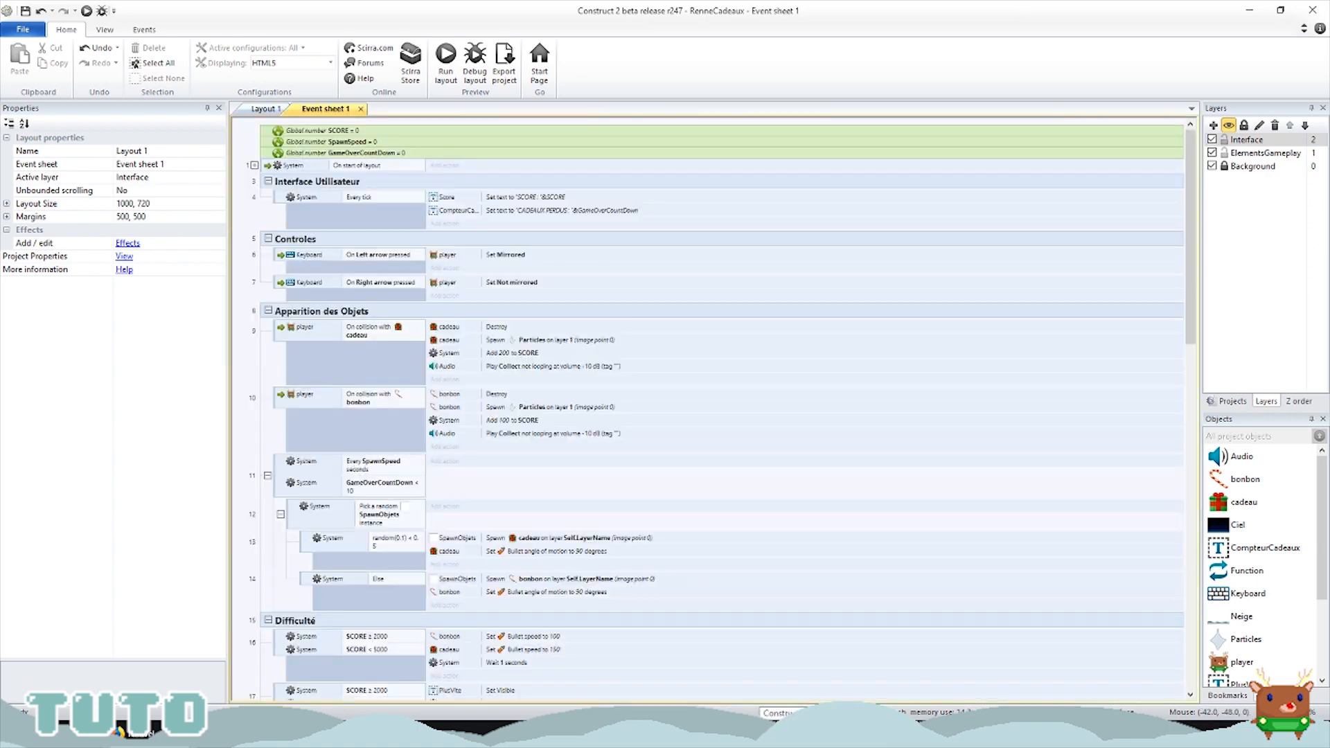
Step: Run the layout preview and test the game by moving the reindeer to catch falling presents and candy canes
{"action": "left_click", "coordinate": [86, 11]}
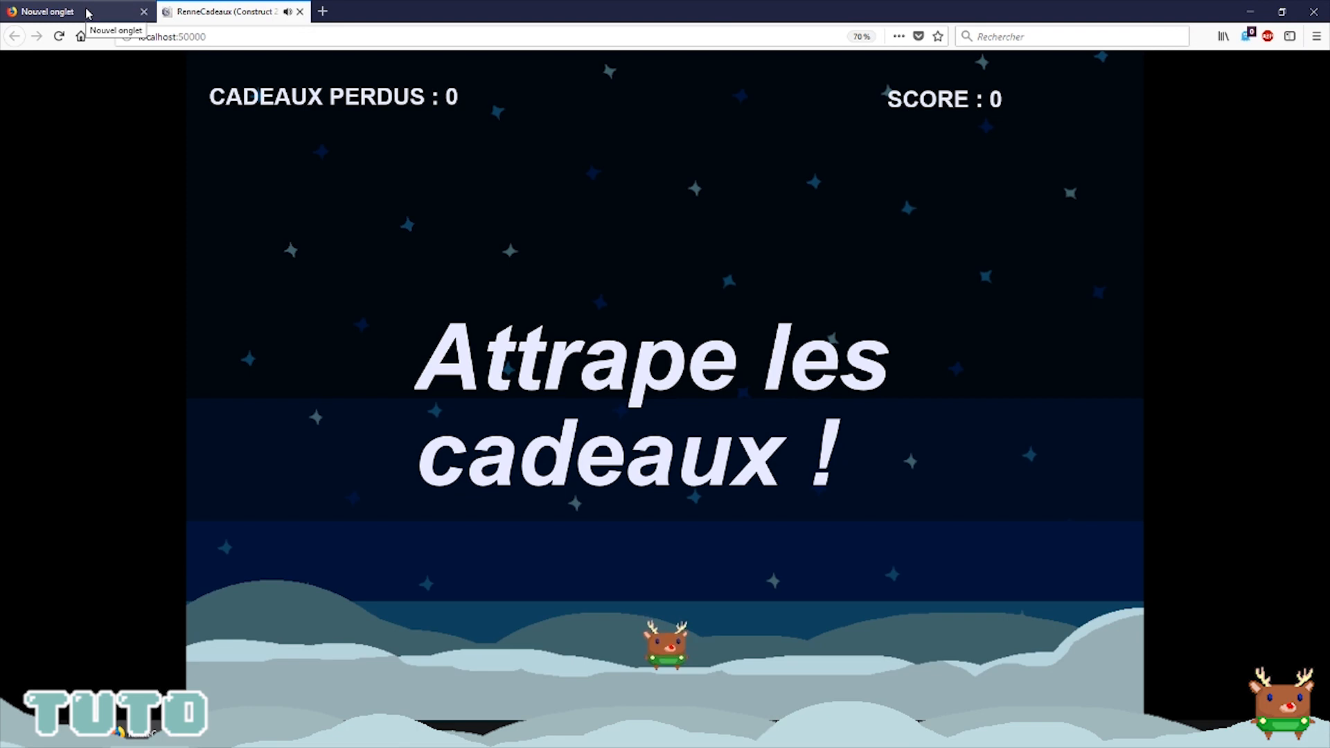
{"action": "key", "text": "Right"}
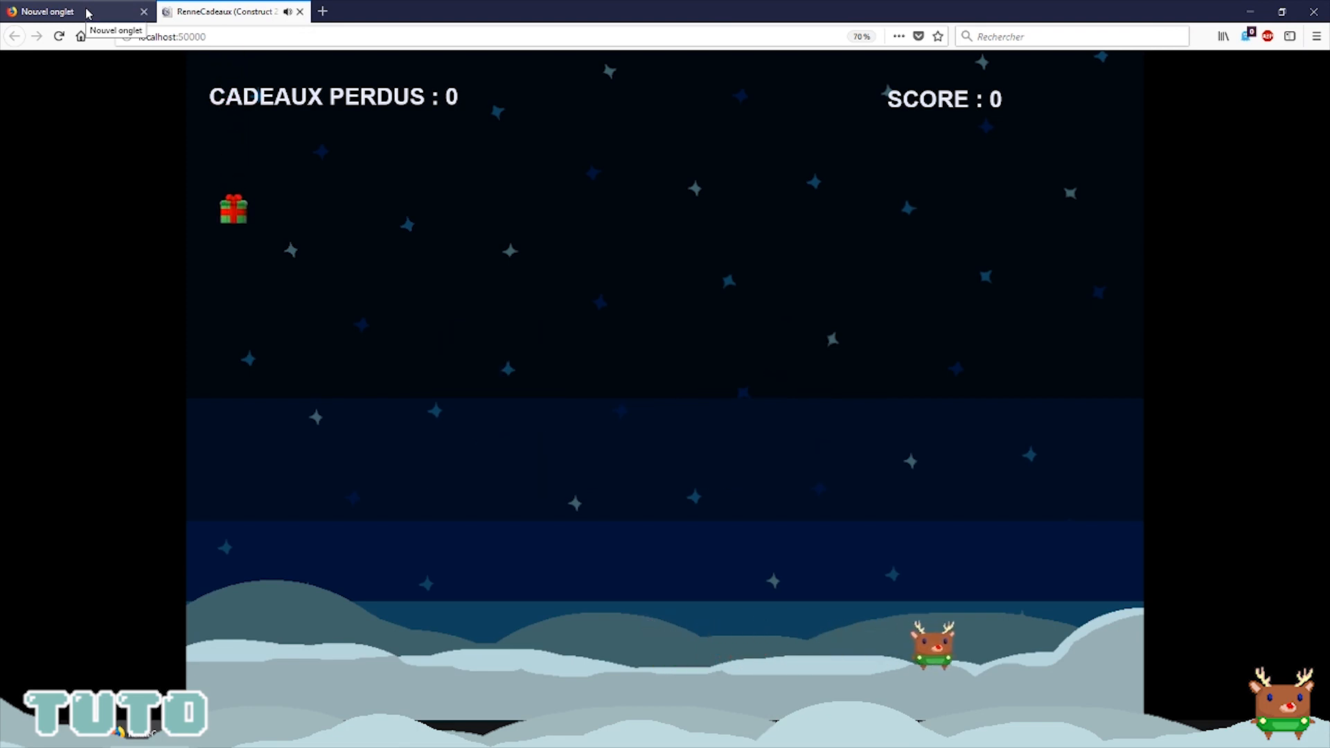
{"action": "key", "text": "Left"}
{"action": "key", "text": "Up"}
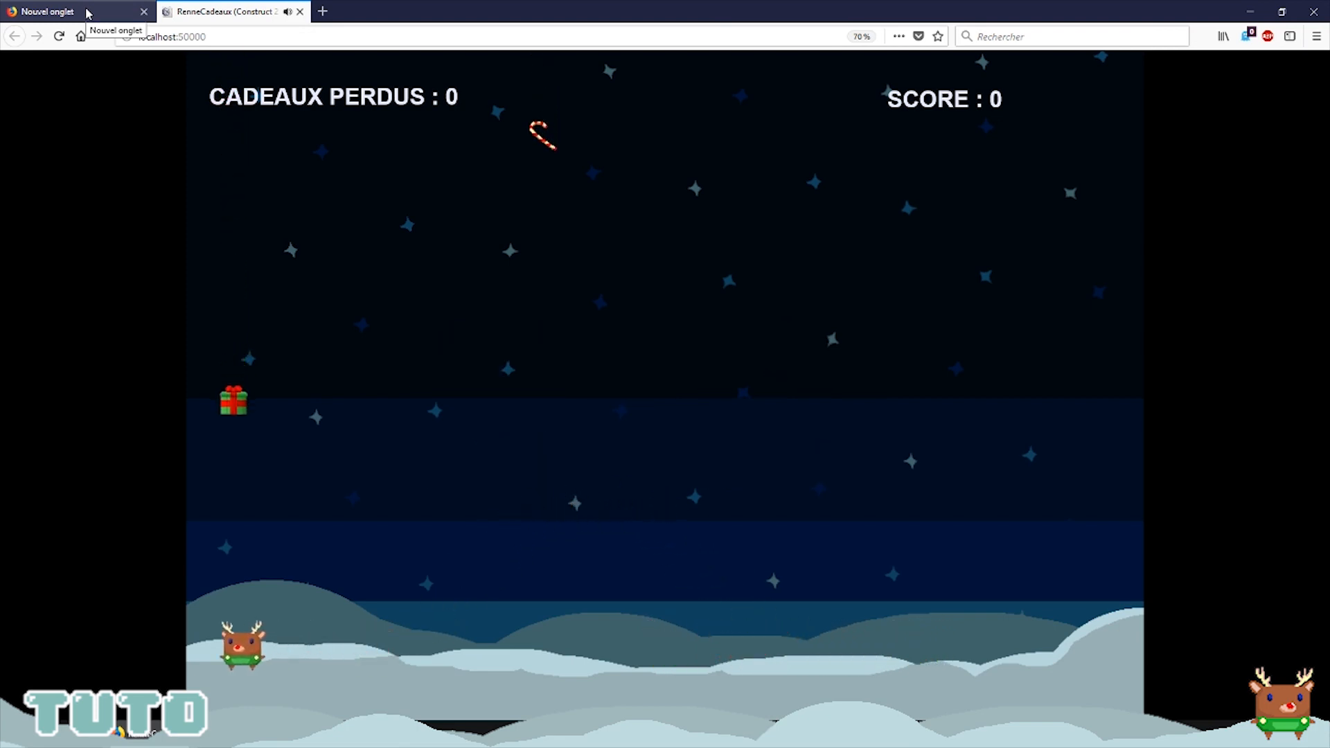
{"action": "key", "text": "Right"}
{"action": "key", "text": "Up"}
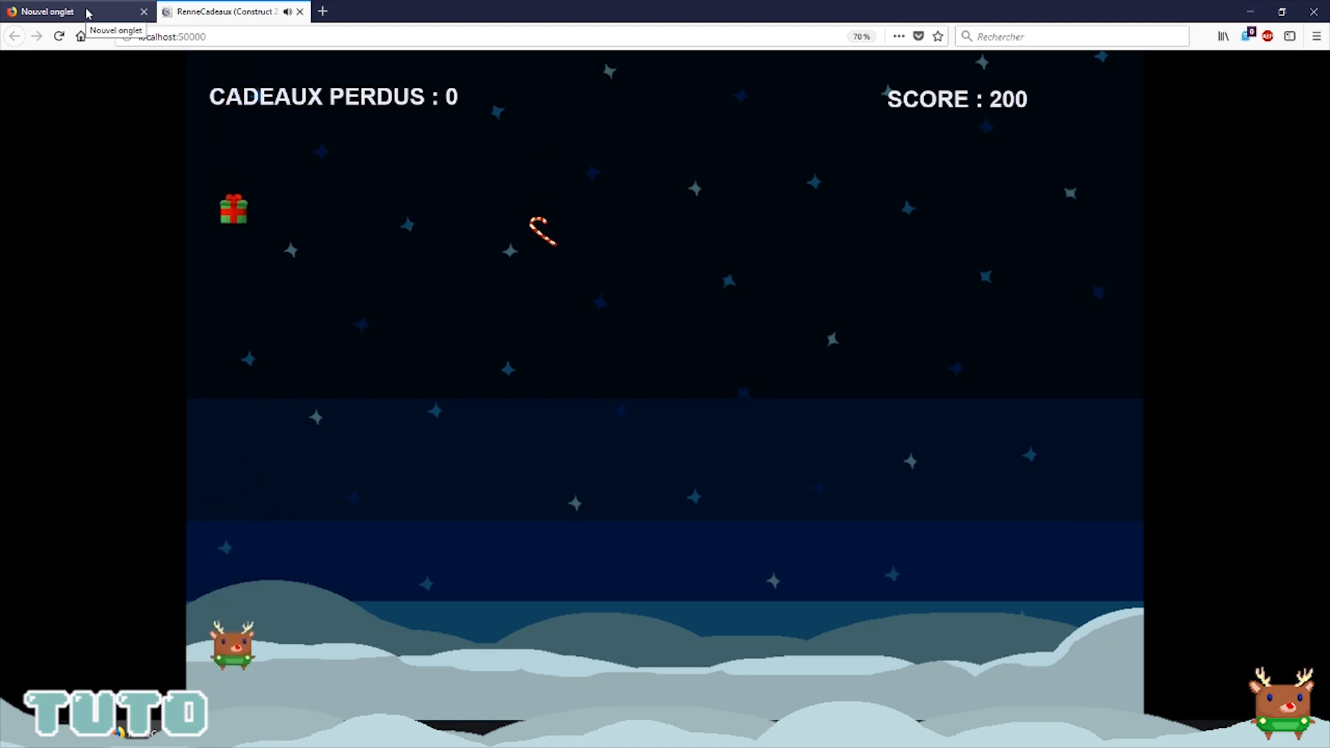
{"action": "key", "text": "Right"}
{"action": "key", "text": "Left"}
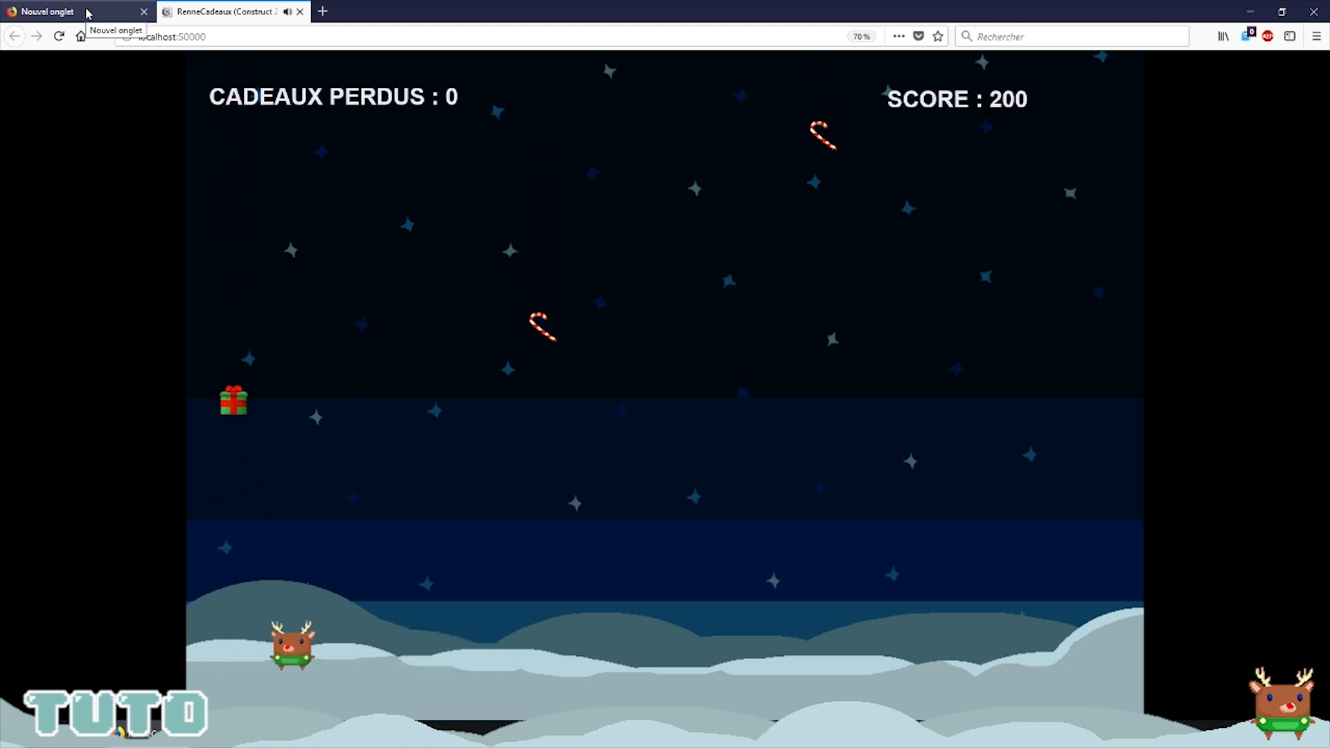
{"action": "key", "text": "Left"}
{"action": "key", "text": "Up"}
{"action": "key", "text": "Right"}
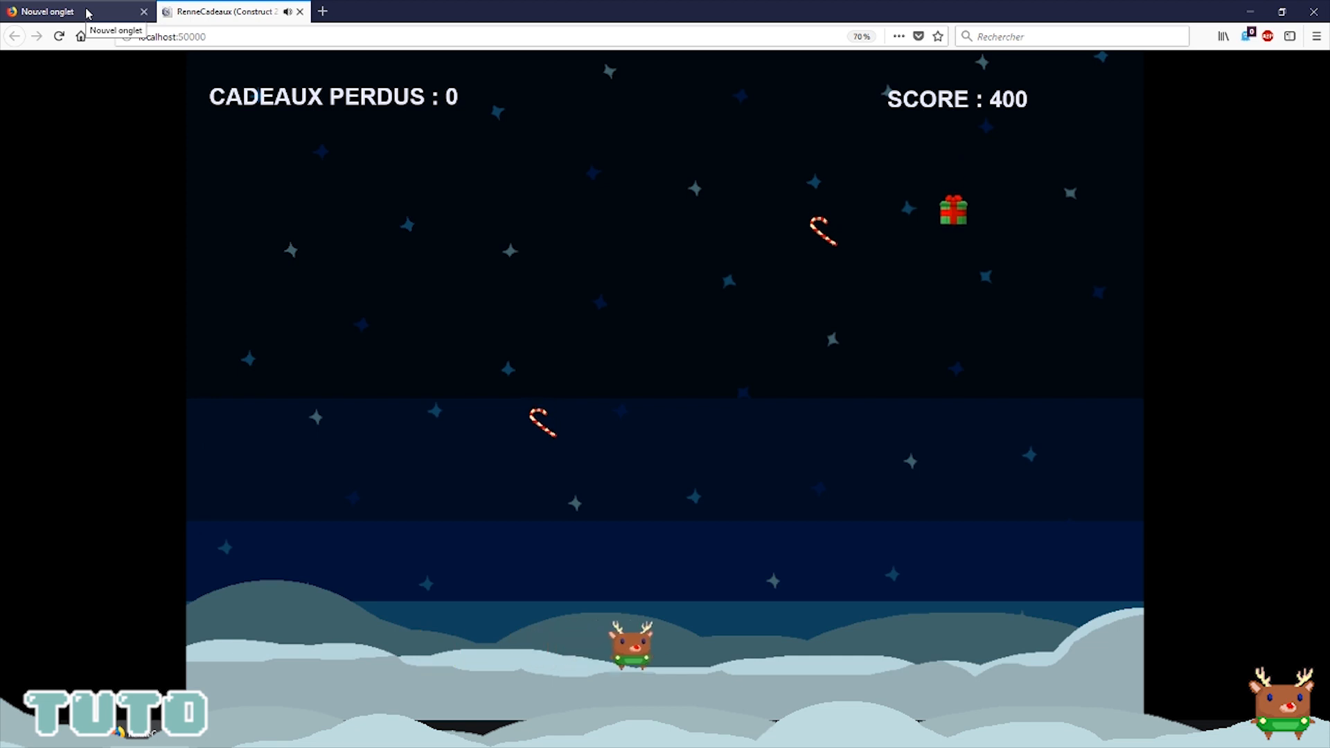
{"action": "key", "text": "Left"}
{"action": "key", "text": "Up"}
{"action": "key", "text": "Right"}
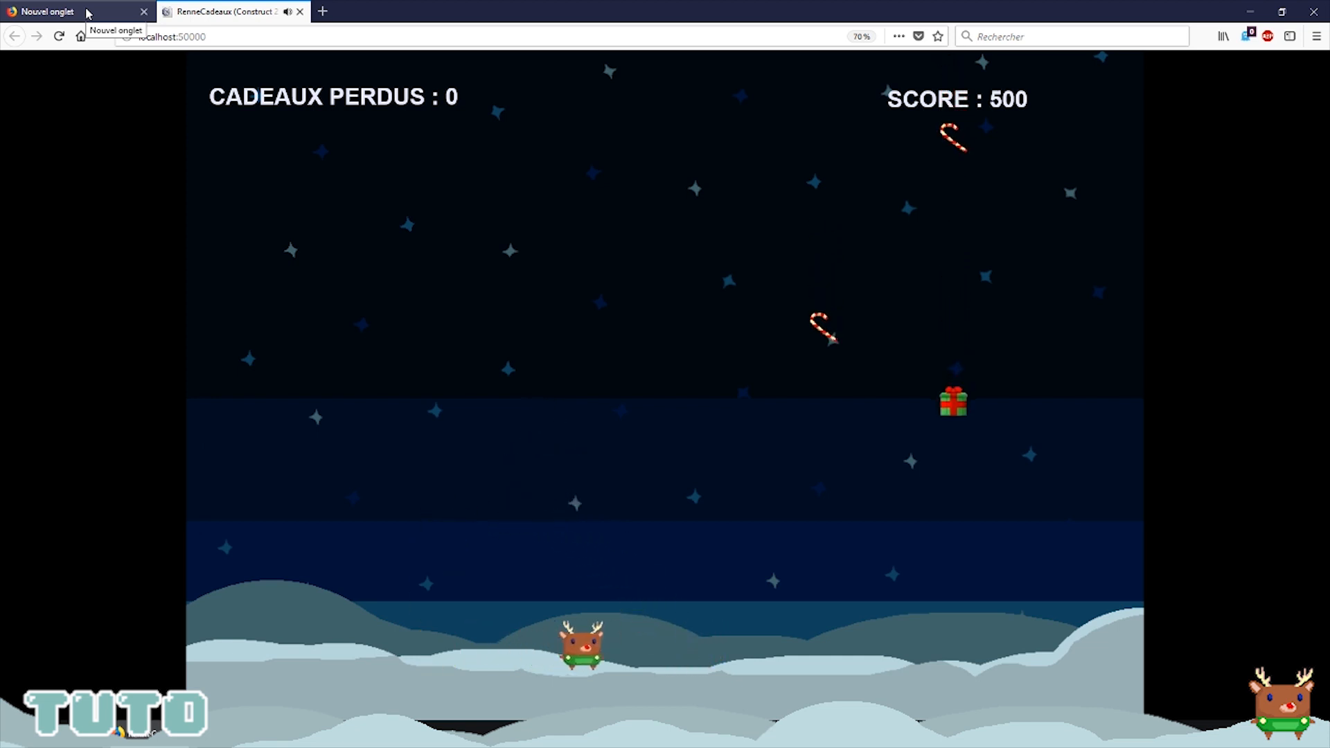
{"action": "key", "text": "Right"}
{"action": "key", "text": "Up"}
{"action": "key", "text": "Left"}
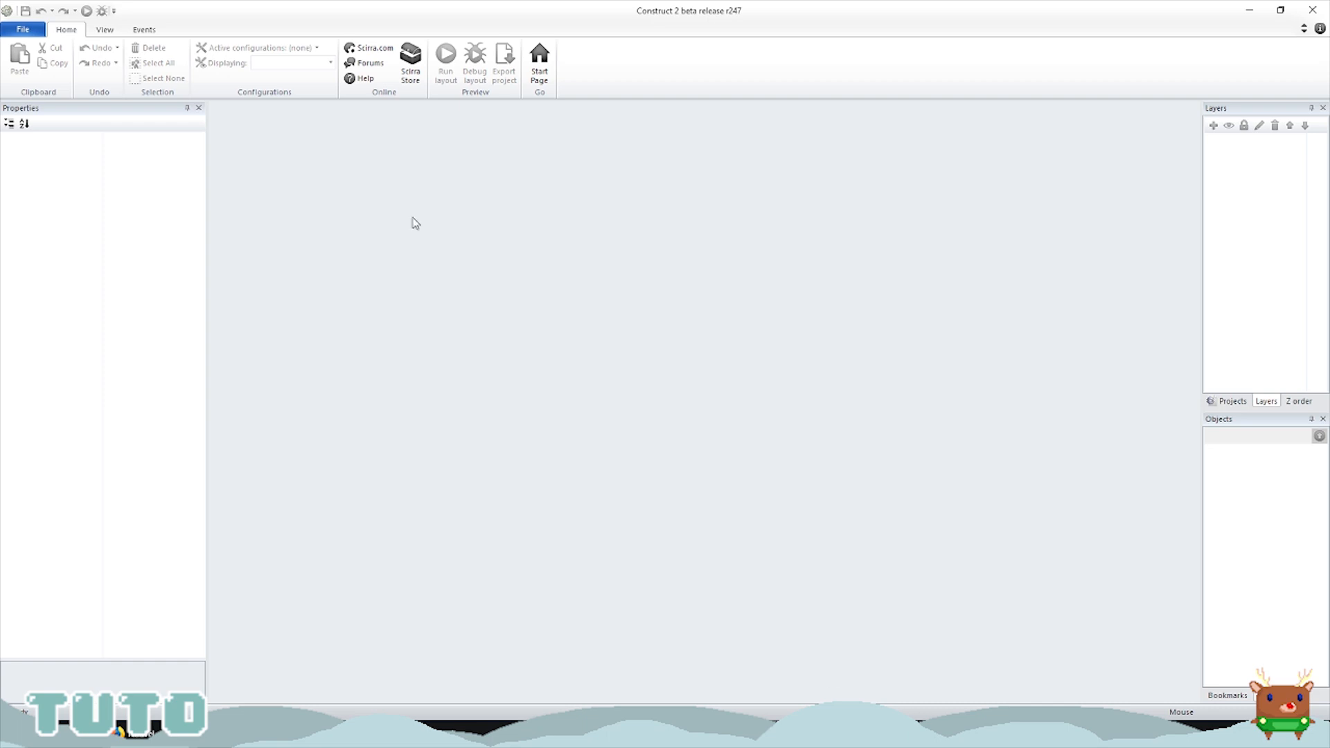
Step: Create a new project from the New empty project template
{"action": "left_click", "coordinate": [28, 32]}
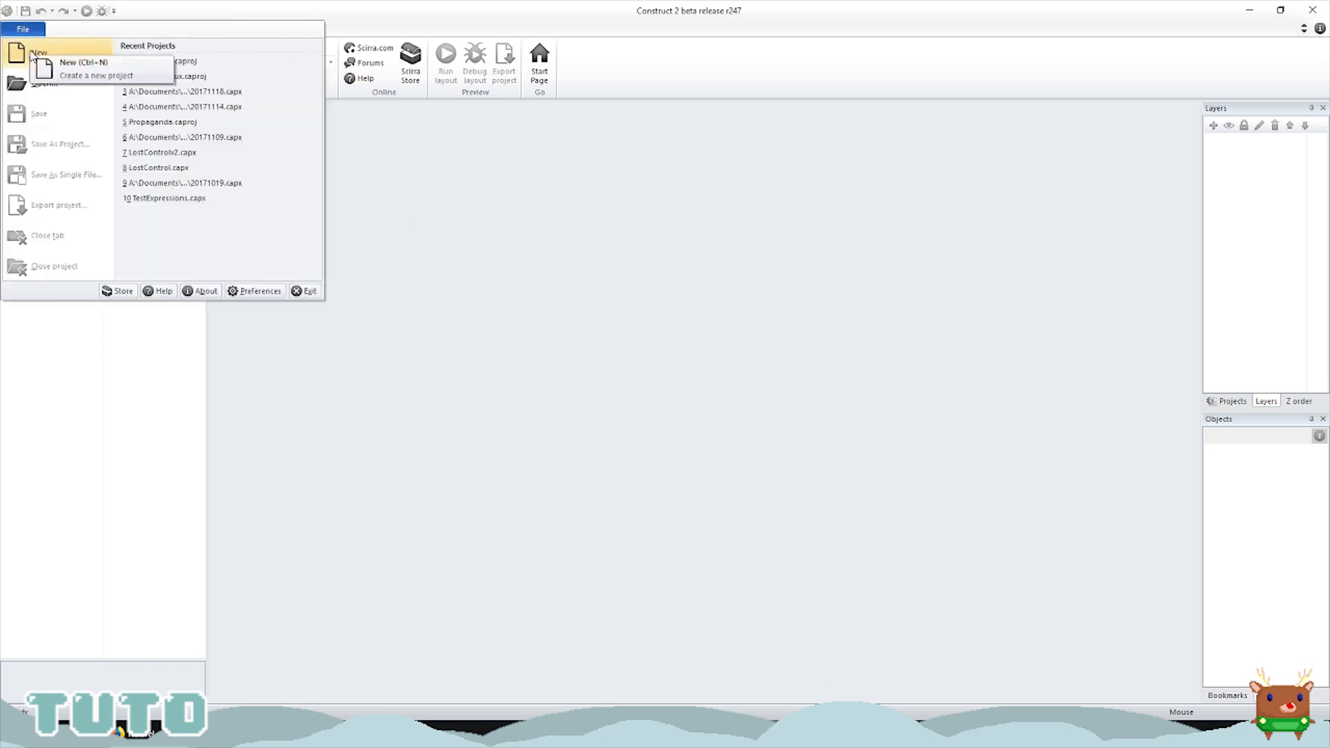
{"action": "left_click", "coordinate": [35, 53]}
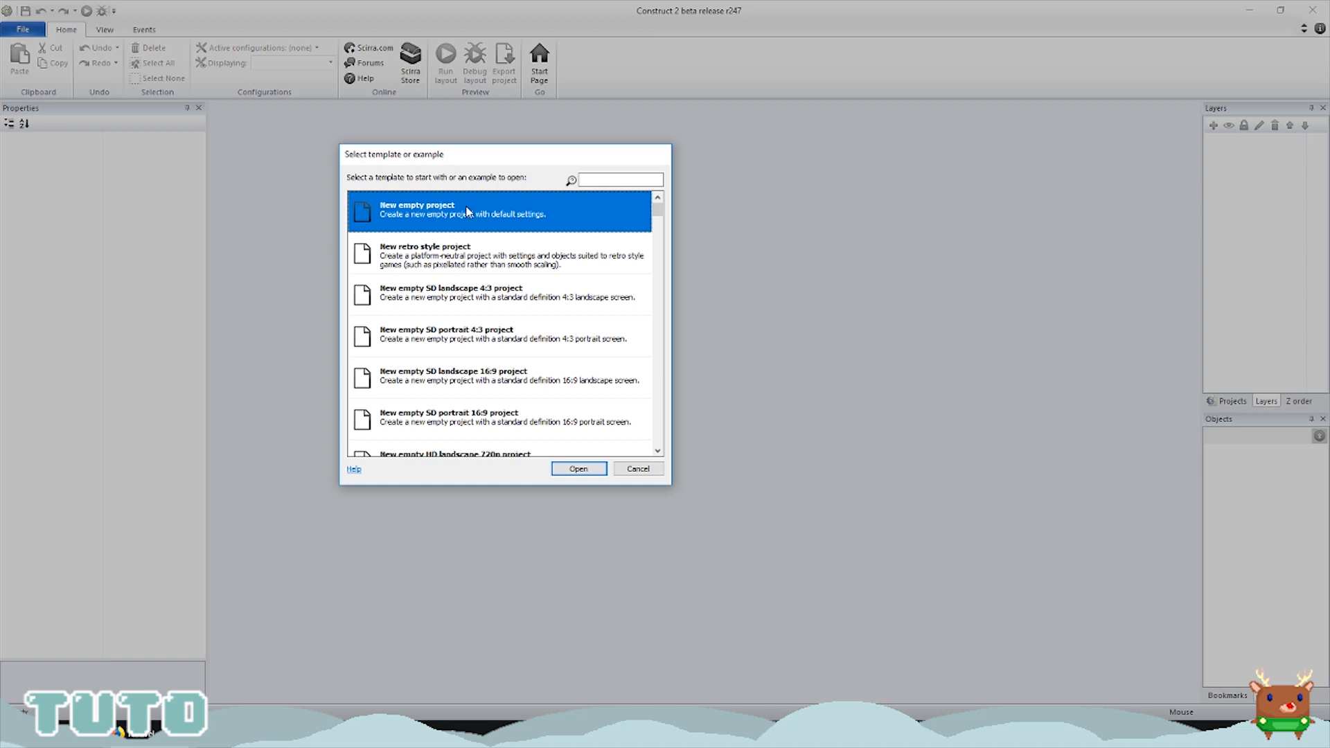
{"action": "left_click", "coordinate": [597, 470]}
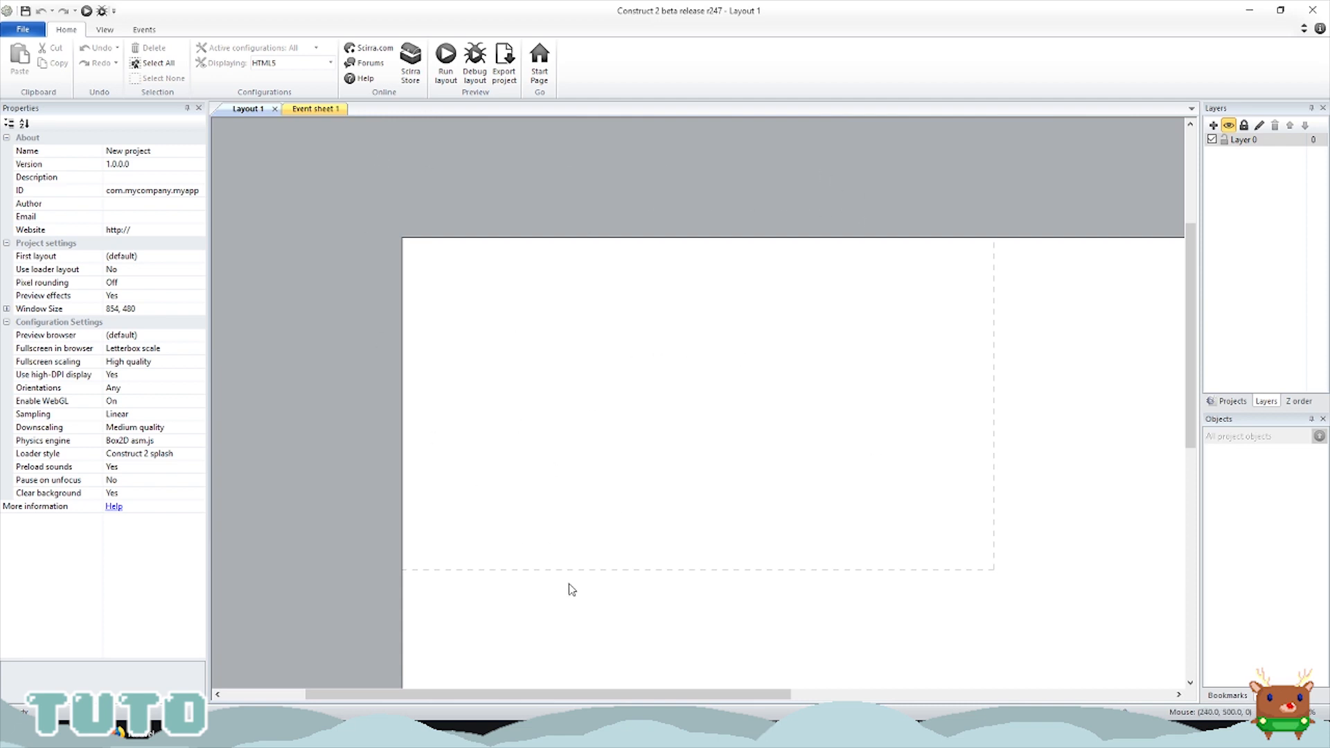
Step: Name the project RenneCadeaux
{"action": "left_click", "coordinate": [105, 29]}
{"action": "left_click", "coordinate": [253, 66]}
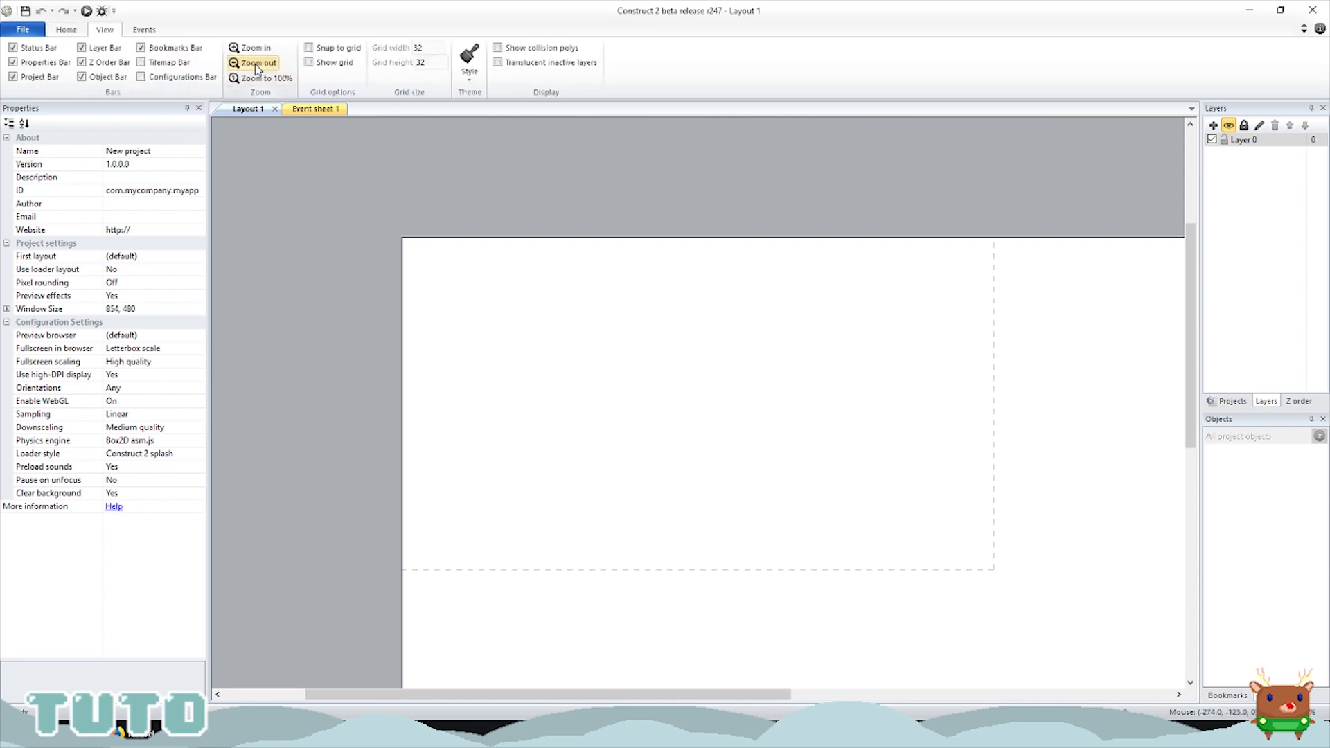
{"action": "left_click", "coordinate": [67, 30]}
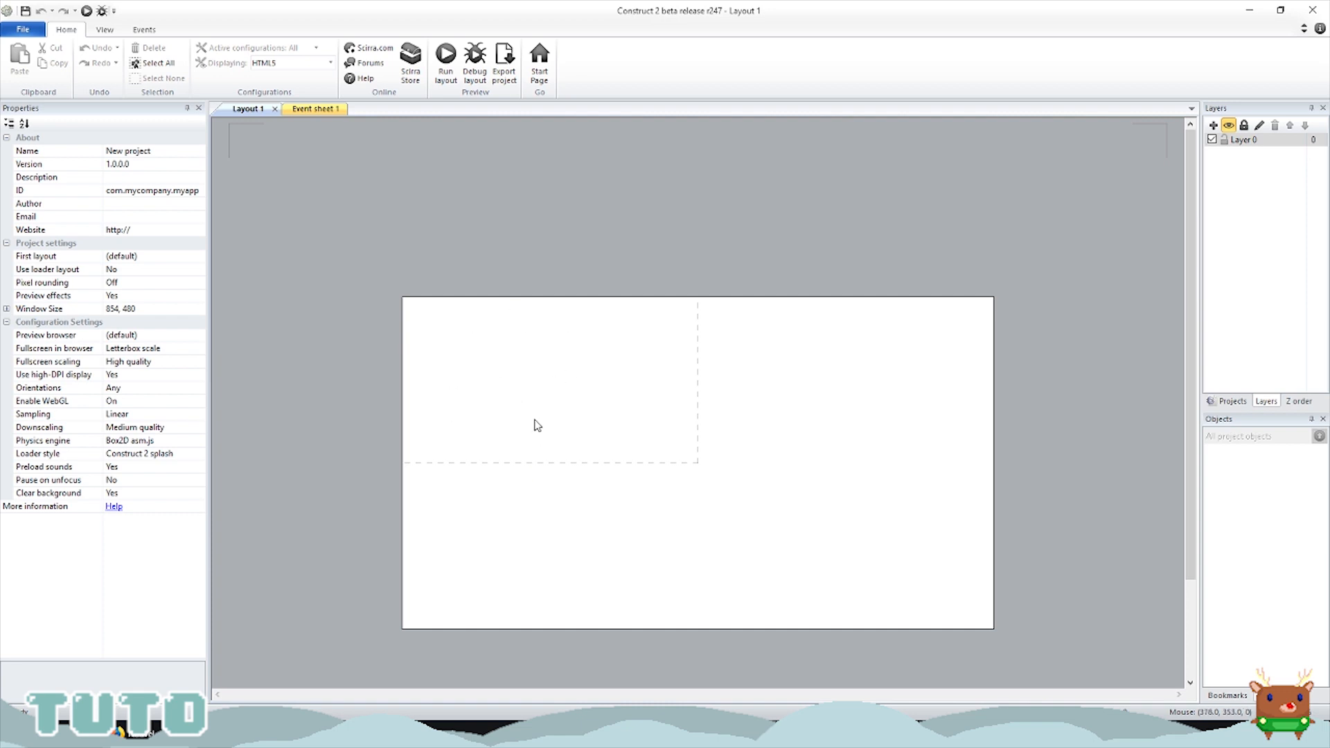
{"action": "left_click", "coordinate": [178, 152]}
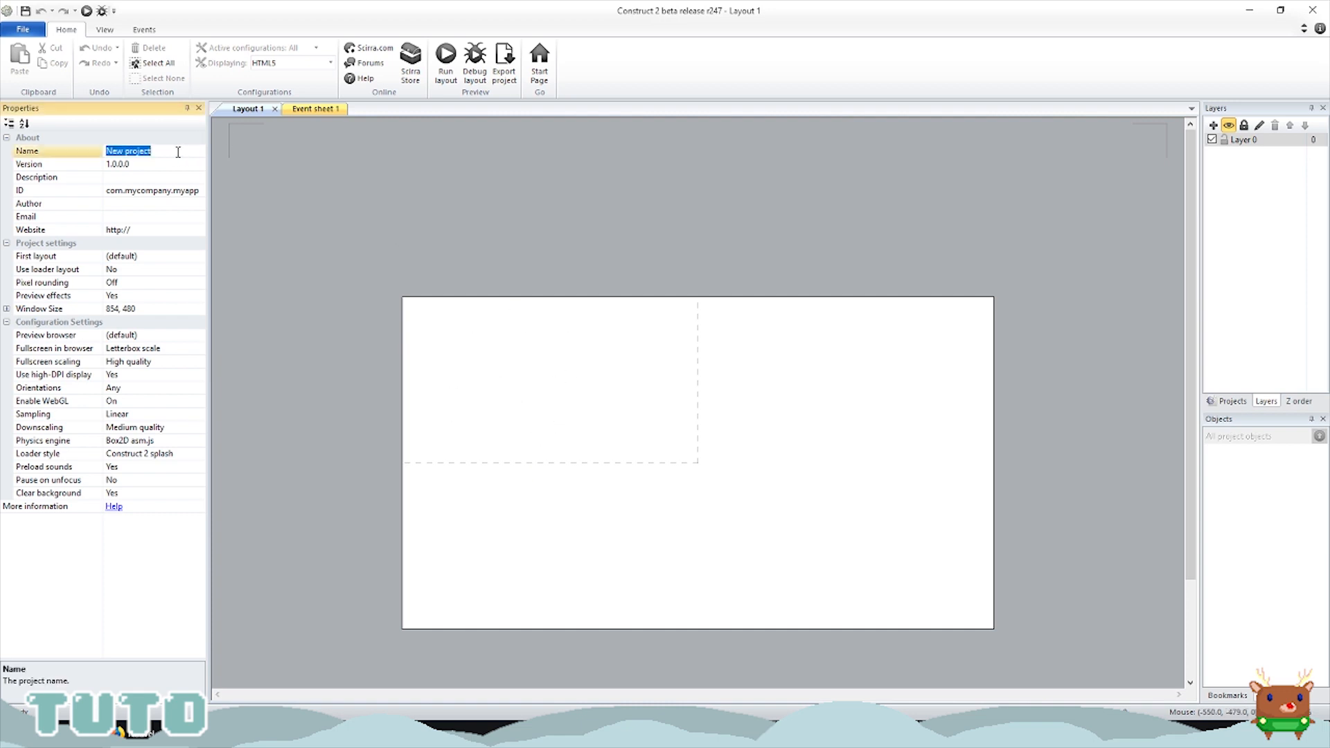
{"action": "key", "text": "Caps_Lock"}
{"action": "type", "text": "Renne"}
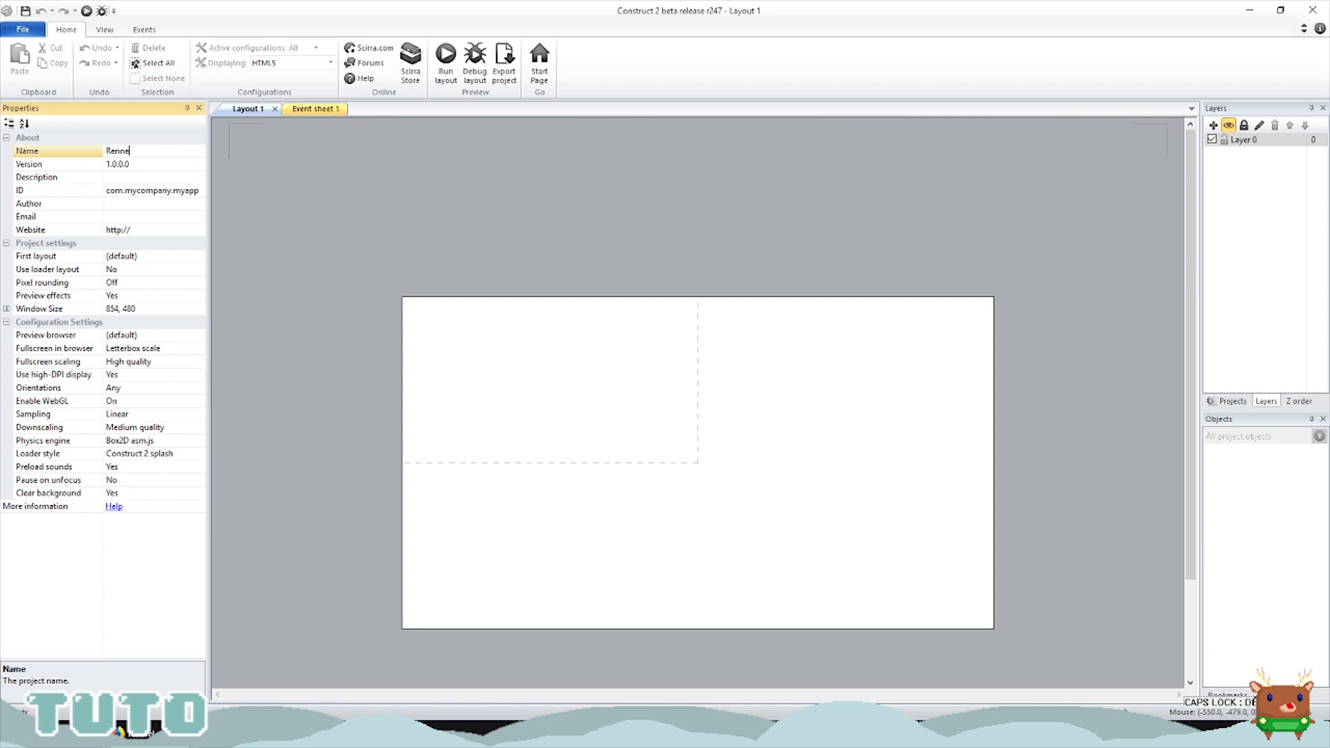
{"action": "type", "text": "Cadeaux"}
{"action": "key", "text": "Tab"}
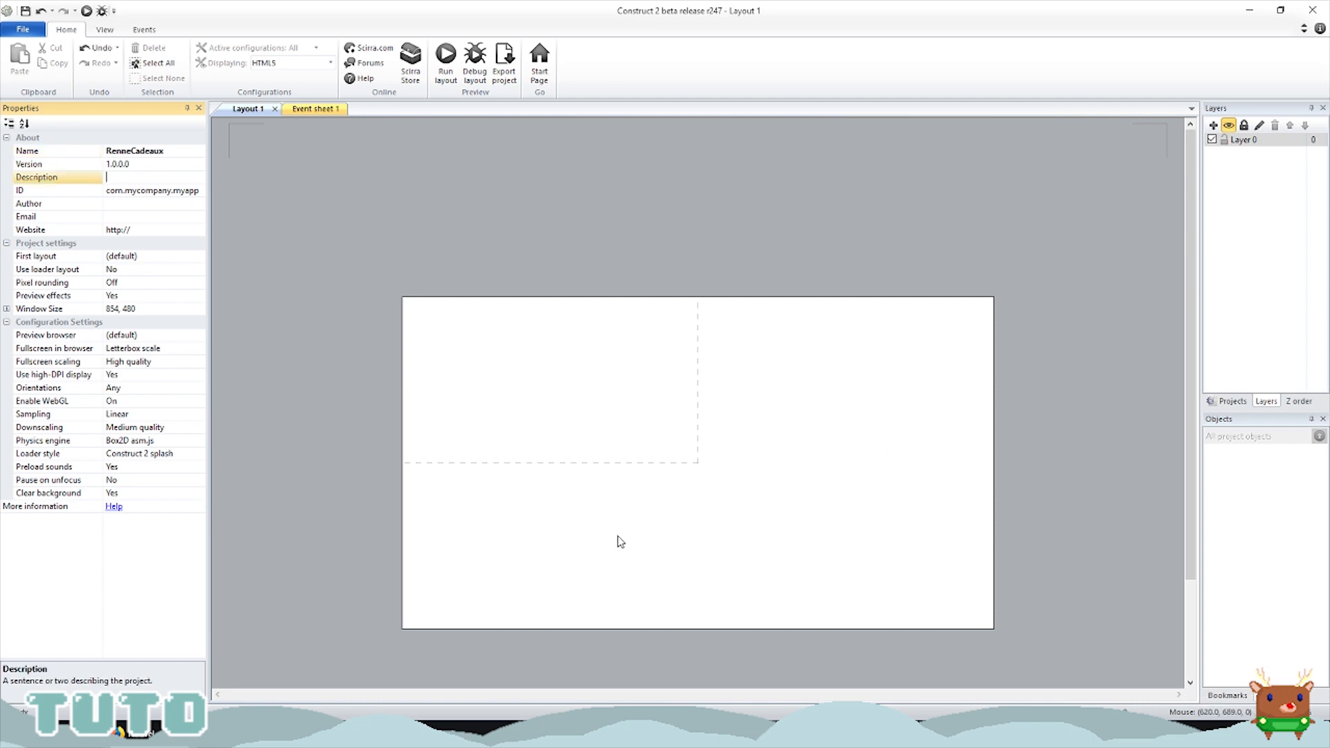
Step: Insert a new Sprite object and place it in the upper-left part of the layout, at about 398, 243
{"action": "right_click", "coordinate": [584, 386]}
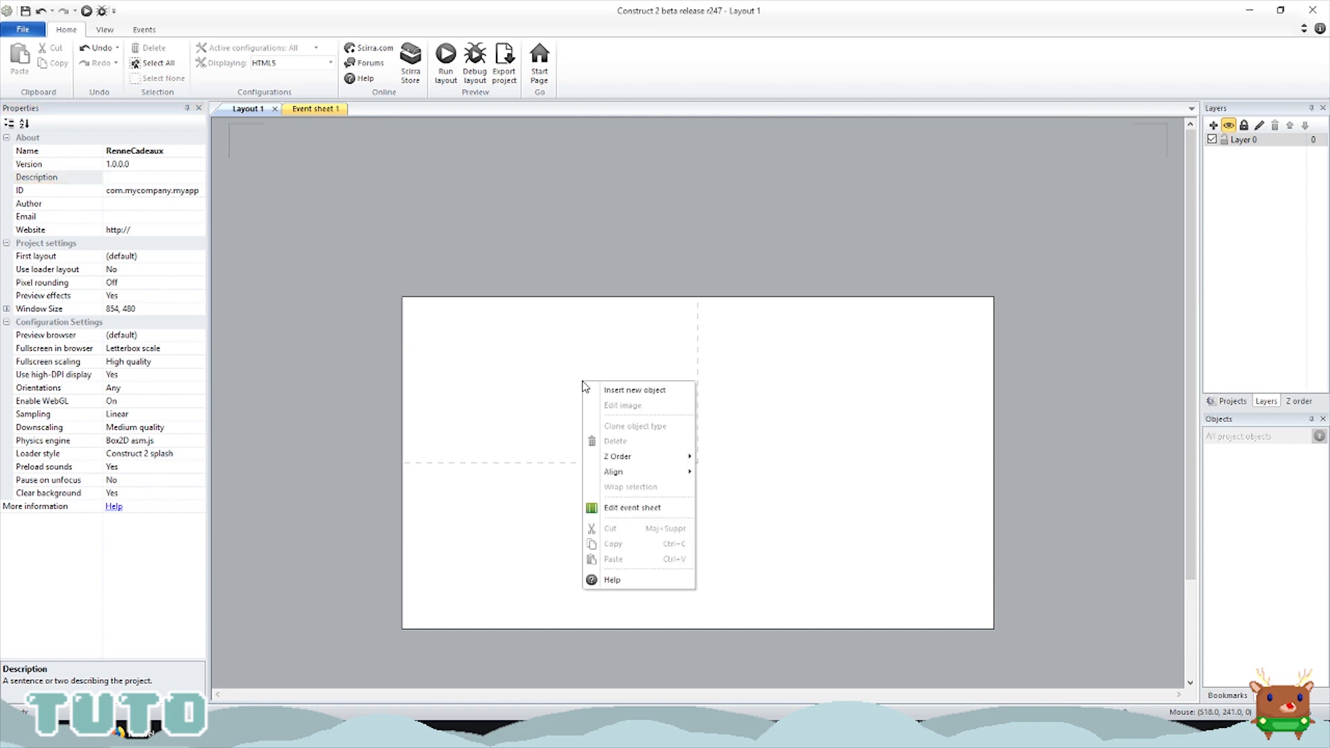
{"action": "left_click", "coordinate": [635, 390]}
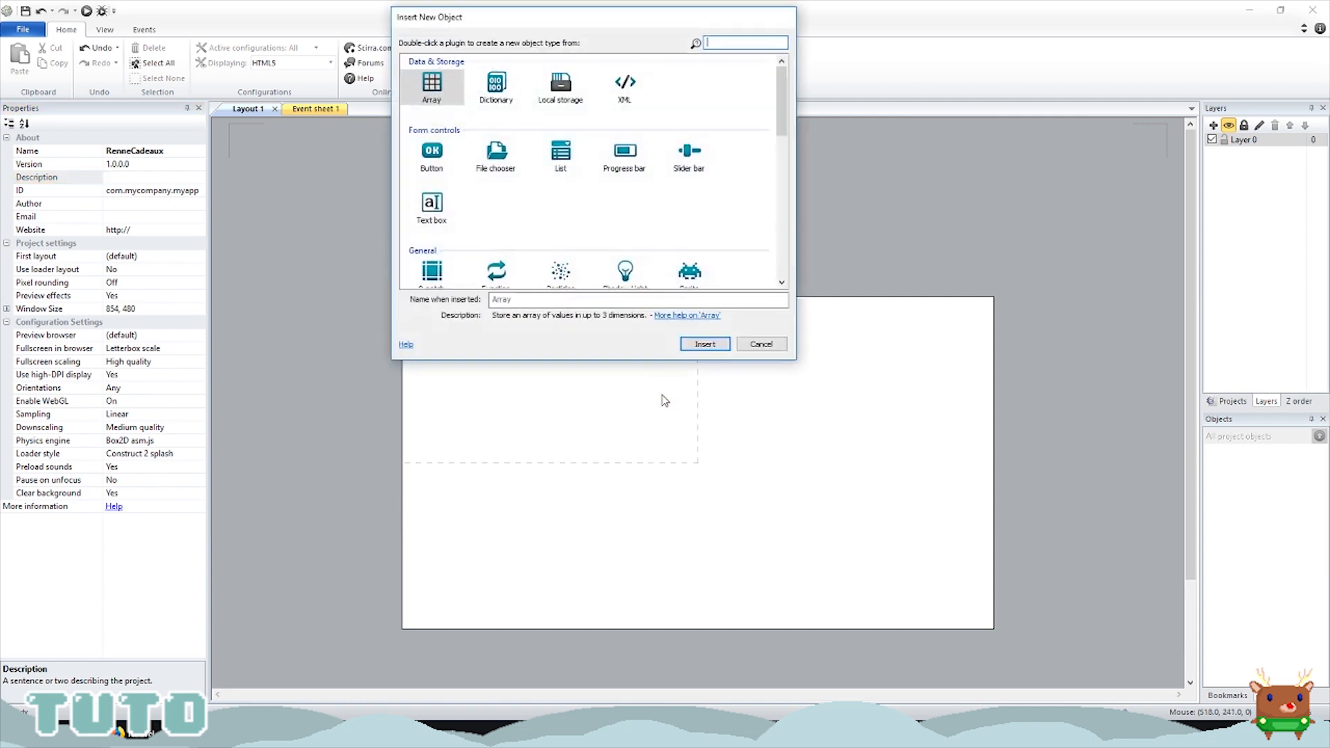
{"action": "scroll", "coordinate": [683, 112], "scroll_direction": "down", "scroll_amount": 1}
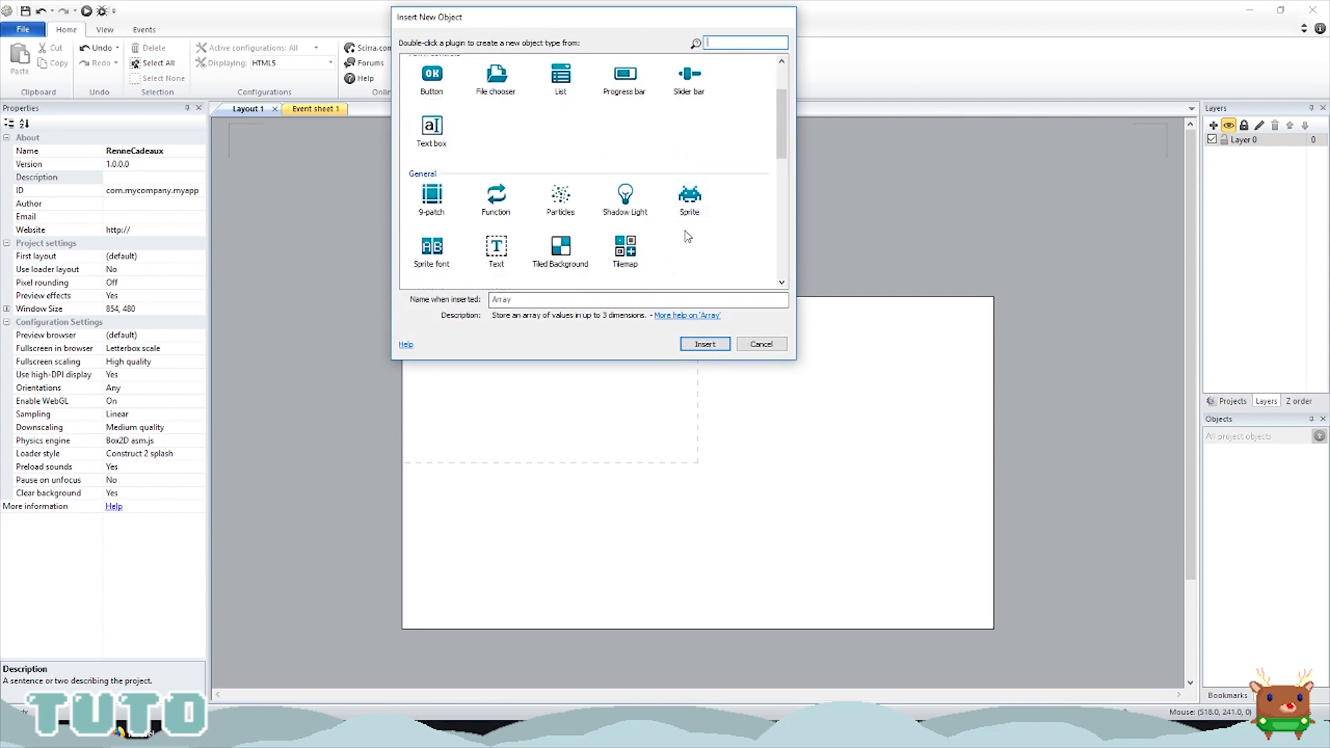
{"action": "left_click", "coordinate": [691, 208]}
{"action": "left_click", "coordinate": [705, 345]}
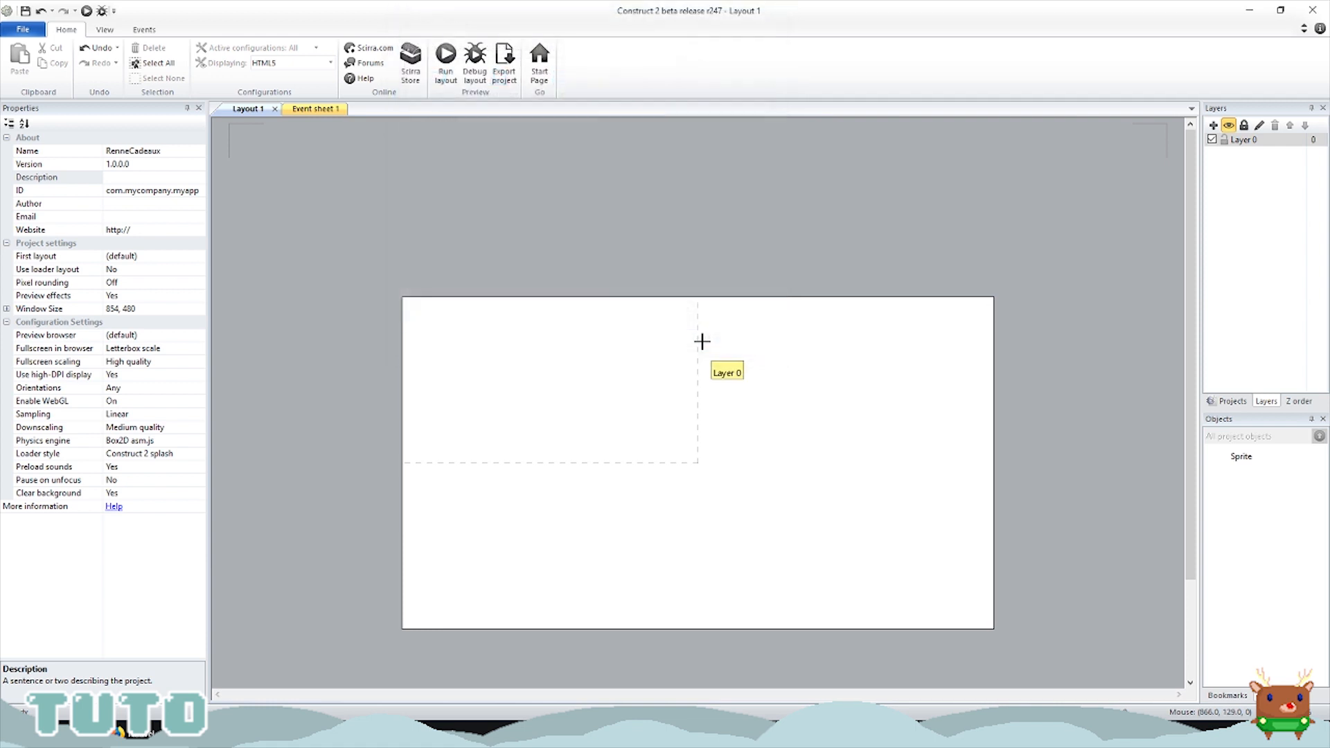
{"action": "left_click", "coordinate": [519, 373]}
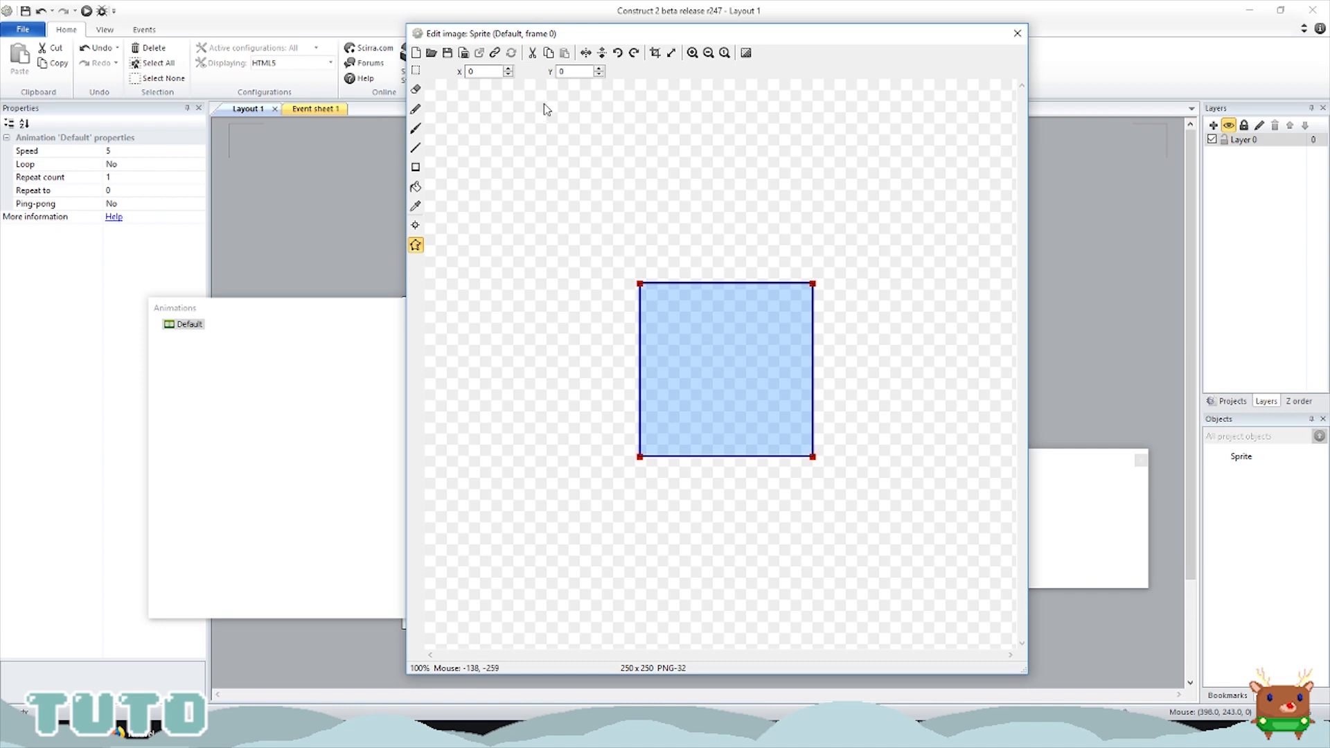
Step: Draw a freehand scribble in the sprite image with the Pencil tool, using the blue-violet colour 79, 30, 224
{"action": "left_click", "coordinate": [416, 90]}
{"action": "left_click", "coordinate": [416, 109]}
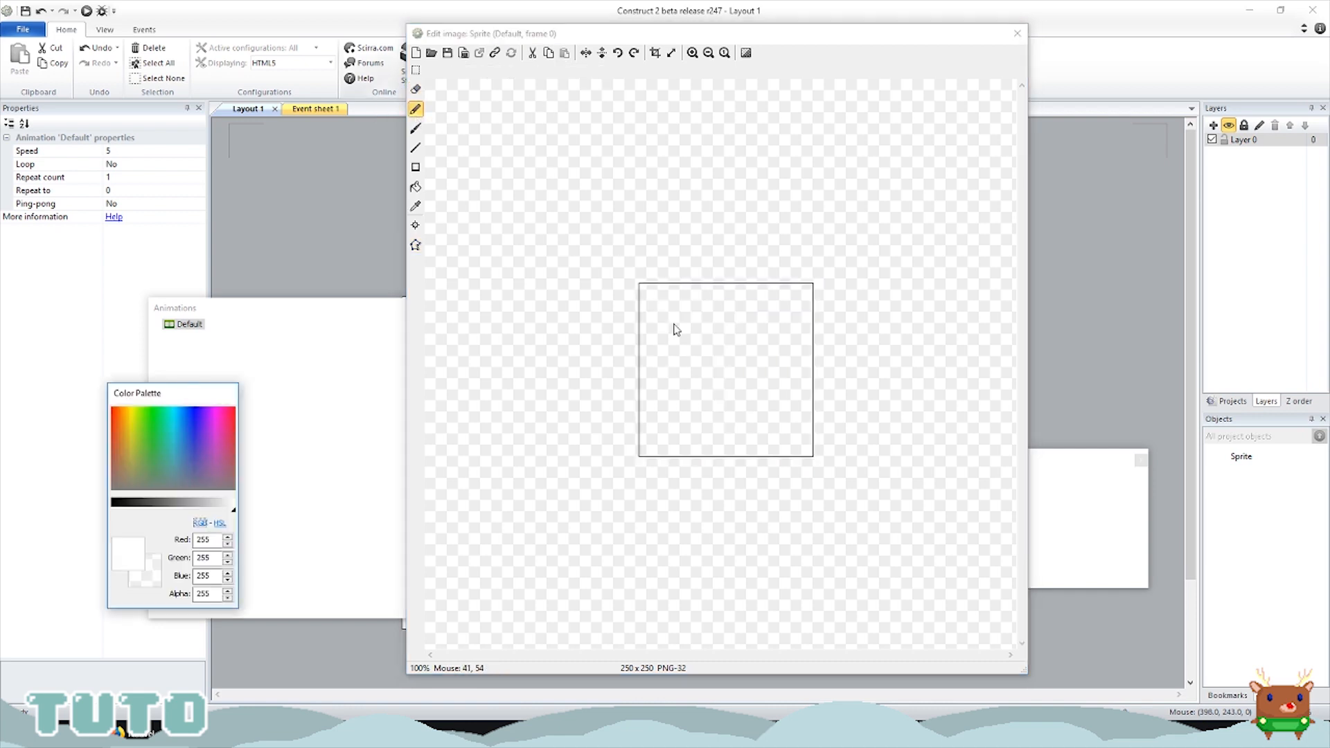
{"action": "left_click", "coordinate": [200, 426]}
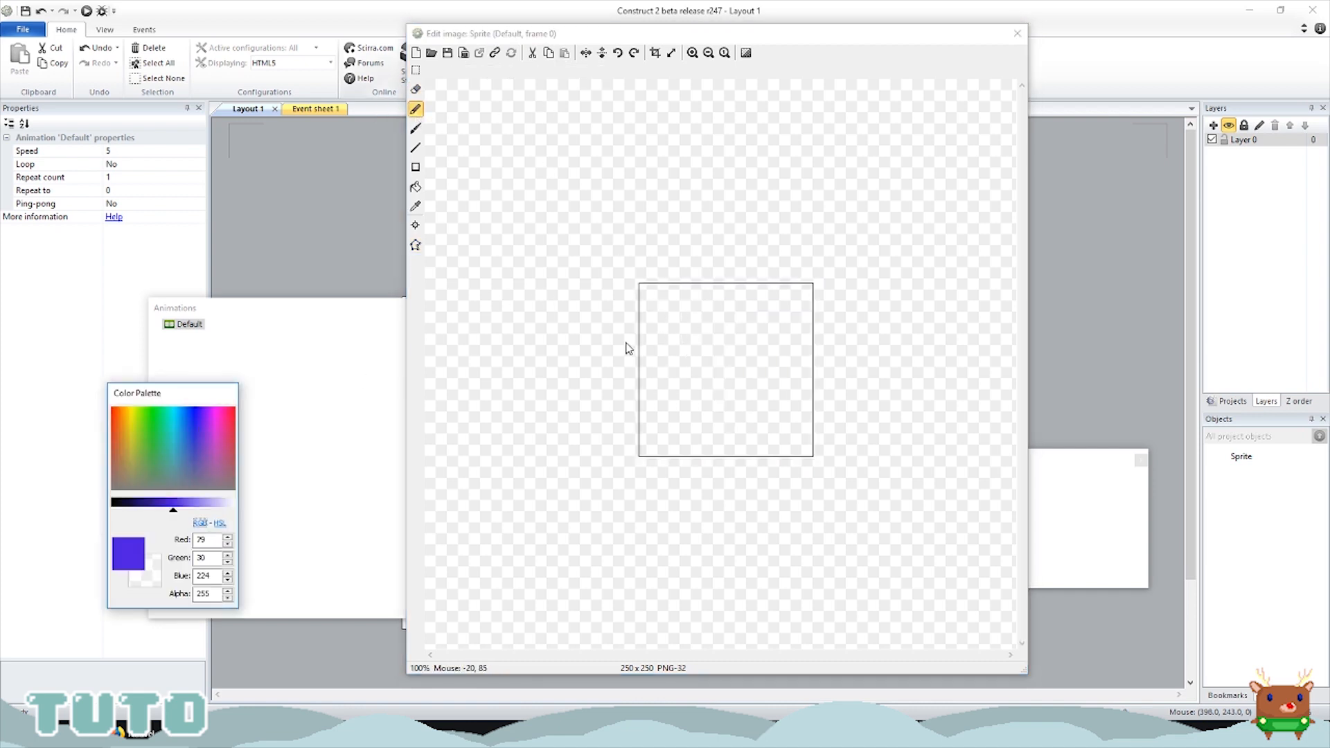
{"action": "mouse_move", "coordinate": [694, 356]}
{"action": "left_mouse_down"}
{"action": "mouse_move", "coordinate": [762, 334]}
{"action": "mouse_move", "coordinate": [776, 350]}
{"action": "mouse_move", "coordinate": [726, 327]}
{"action": "left_mouse_up"}
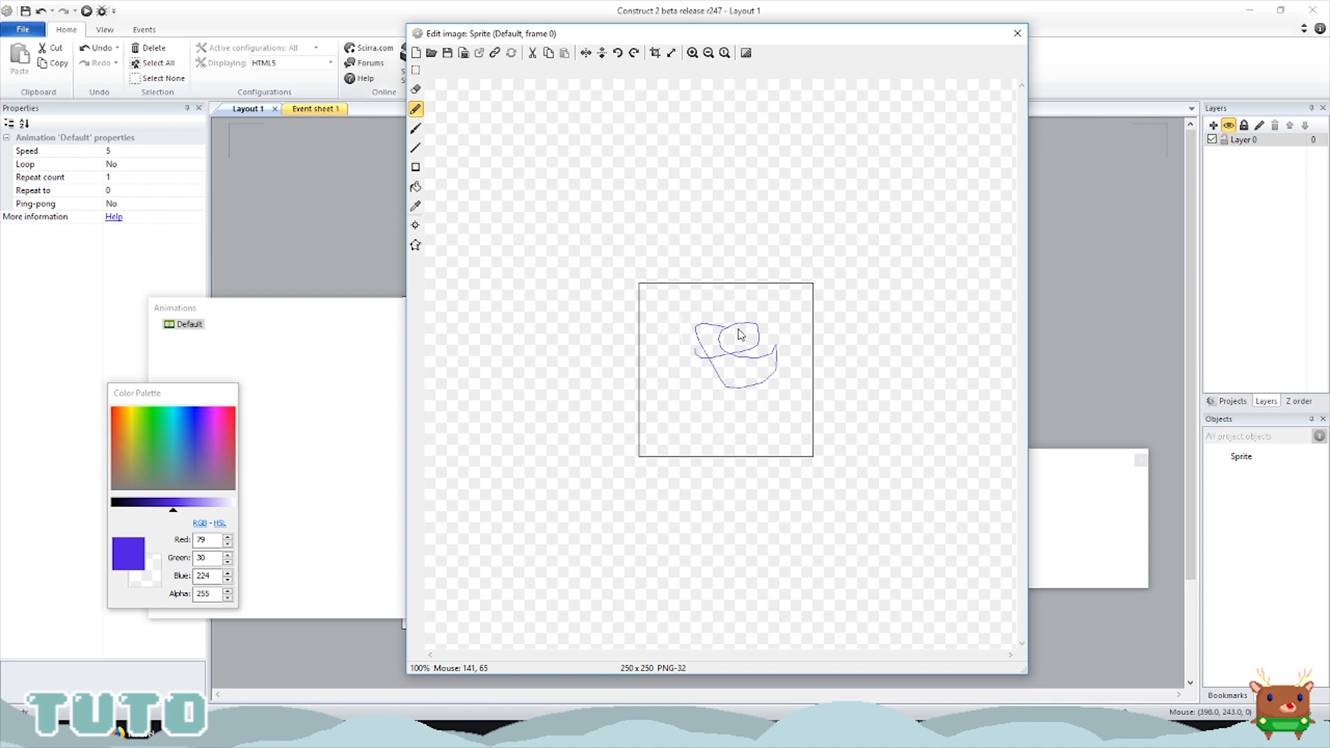
Step: Load cieletoile.png from the project's Sprites folder as the sprite's image and close the image editor
{"action": "left_click", "coordinate": [432, 54]}
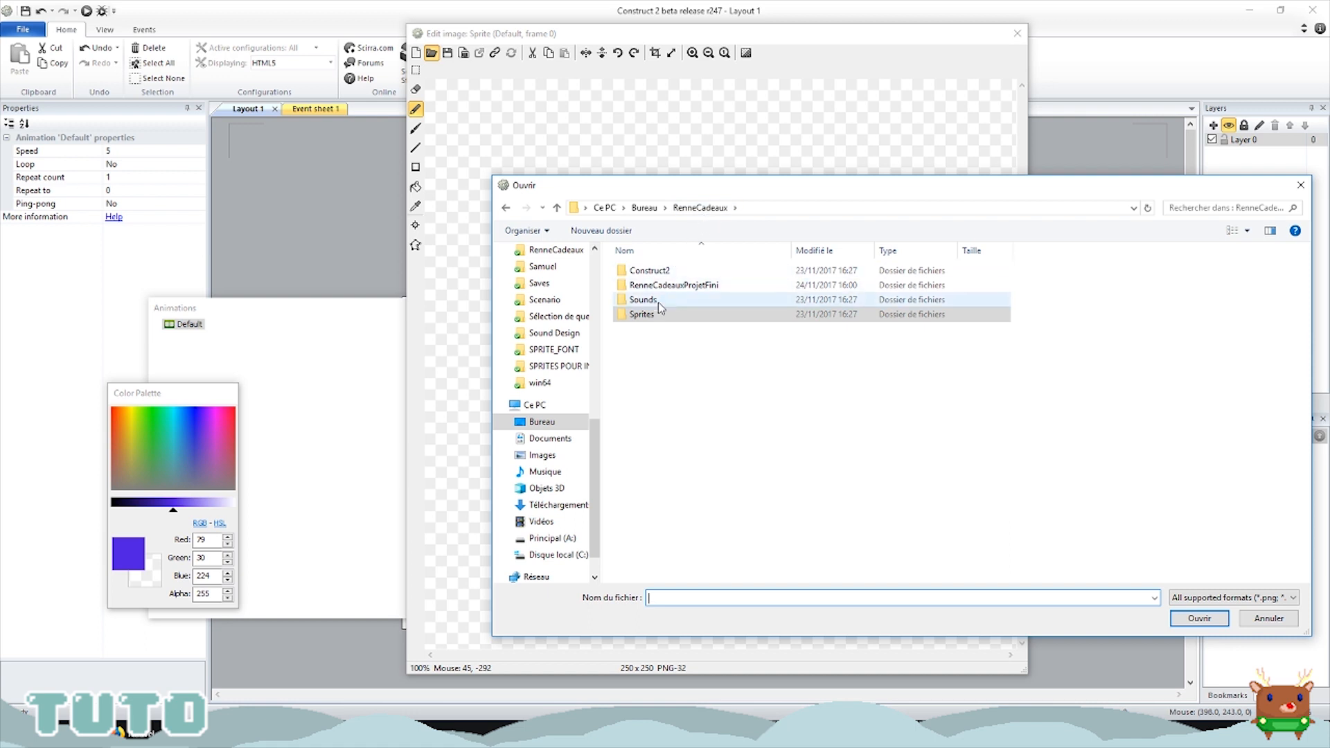
{"action": "double_click", "coordinate": [640, 320]}
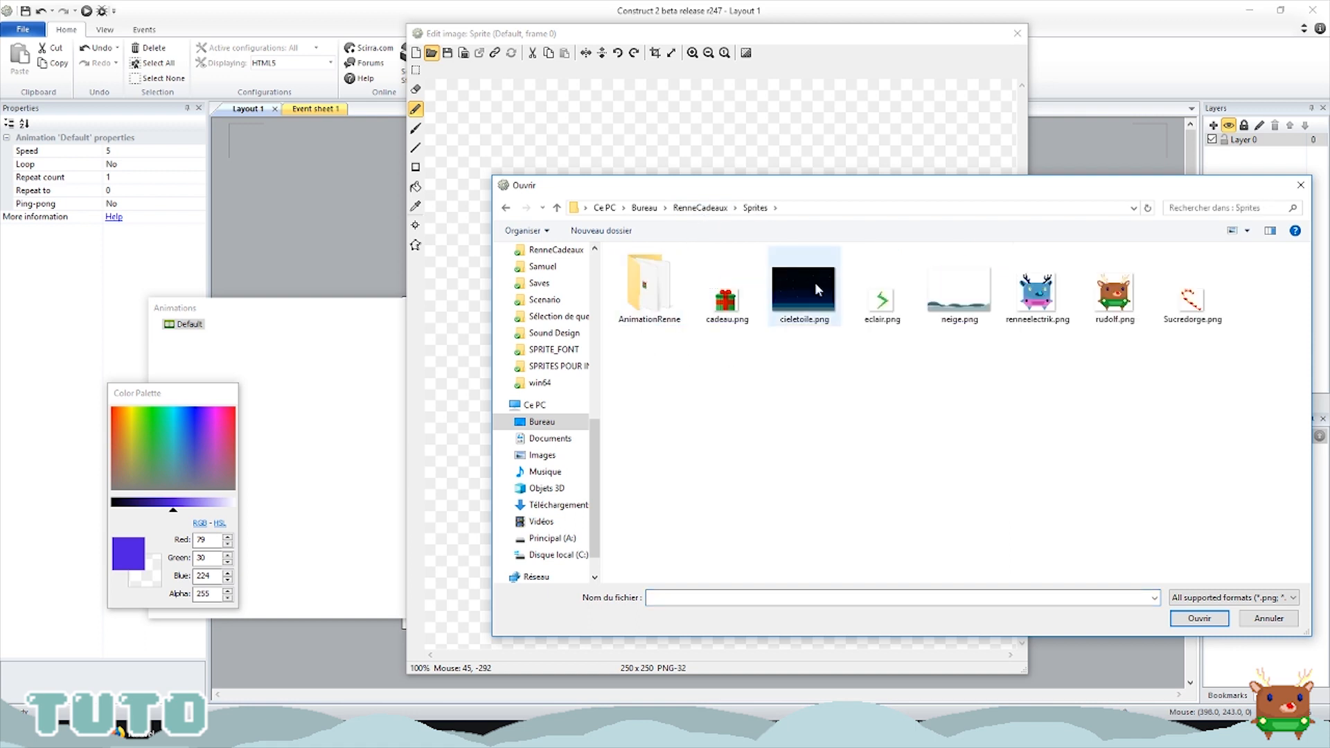
{"action": "left_click", "coordinate": [801, 315]}
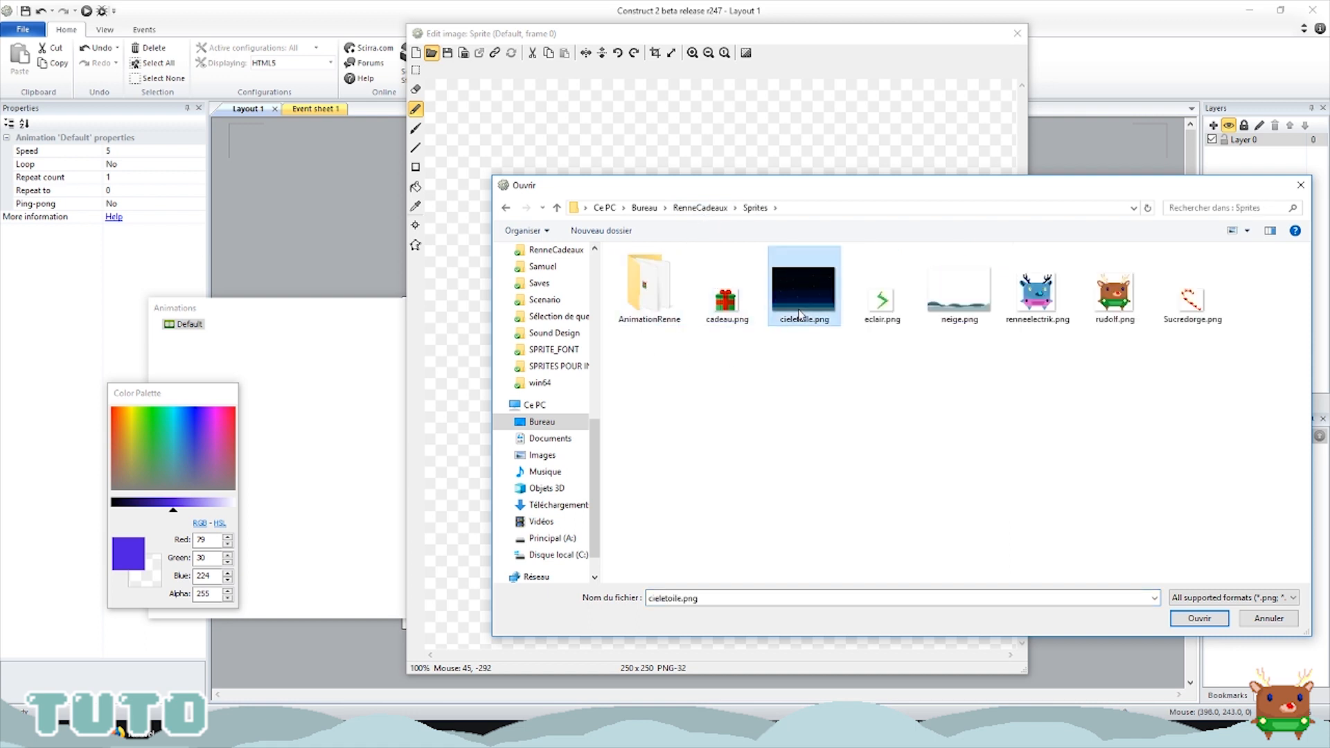
{"action": "left_click", "coordinate": [1199, 618]}
{"action": "left_click", "coordinate": [416, 70]}
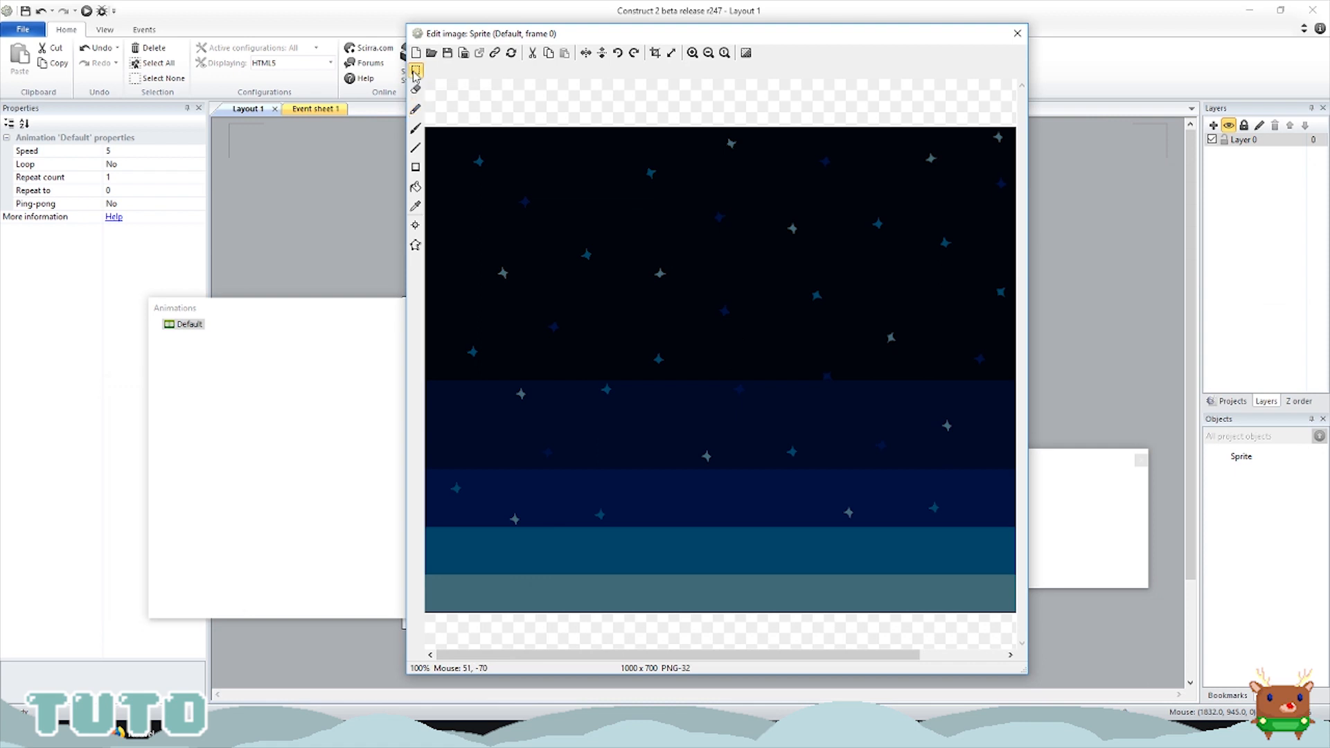
{"action": "left_click", "coordinate": [1017, 34]}
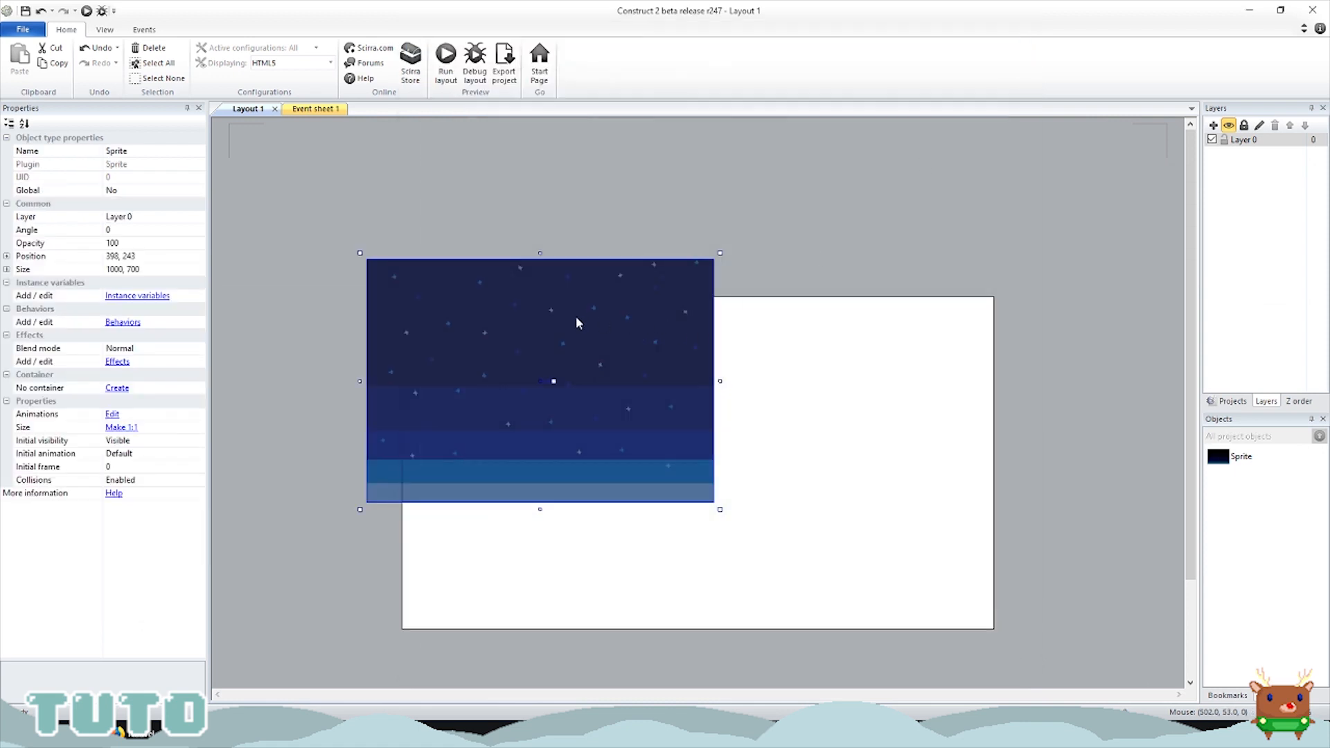
Step: Move the starry sky sprite across the layout until it overlaps the layout's right edge
{"action": "left_click_drag", "start_coordinate": [576, 321], "coordinate": [710, 374]}
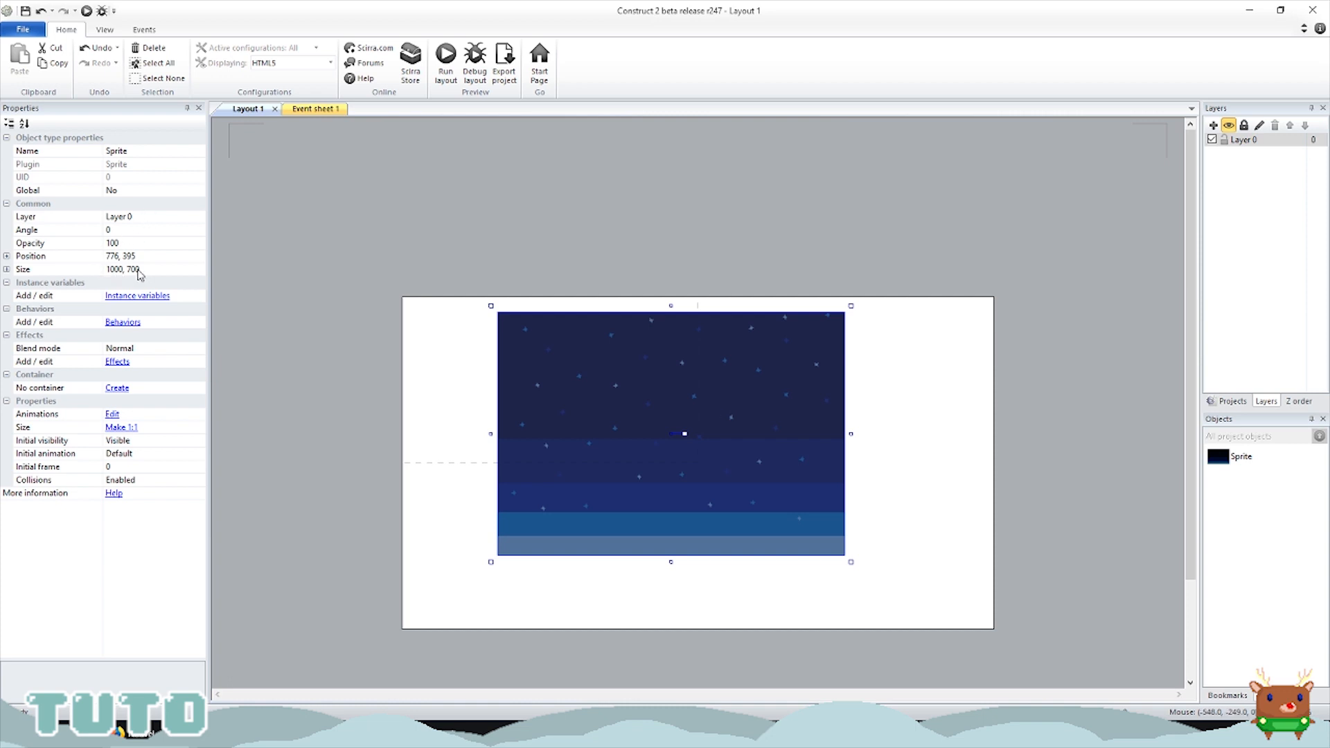
{"action": "left_click_drag", "start_coordinate": [556, 372], "coordinate": [602, 378]}
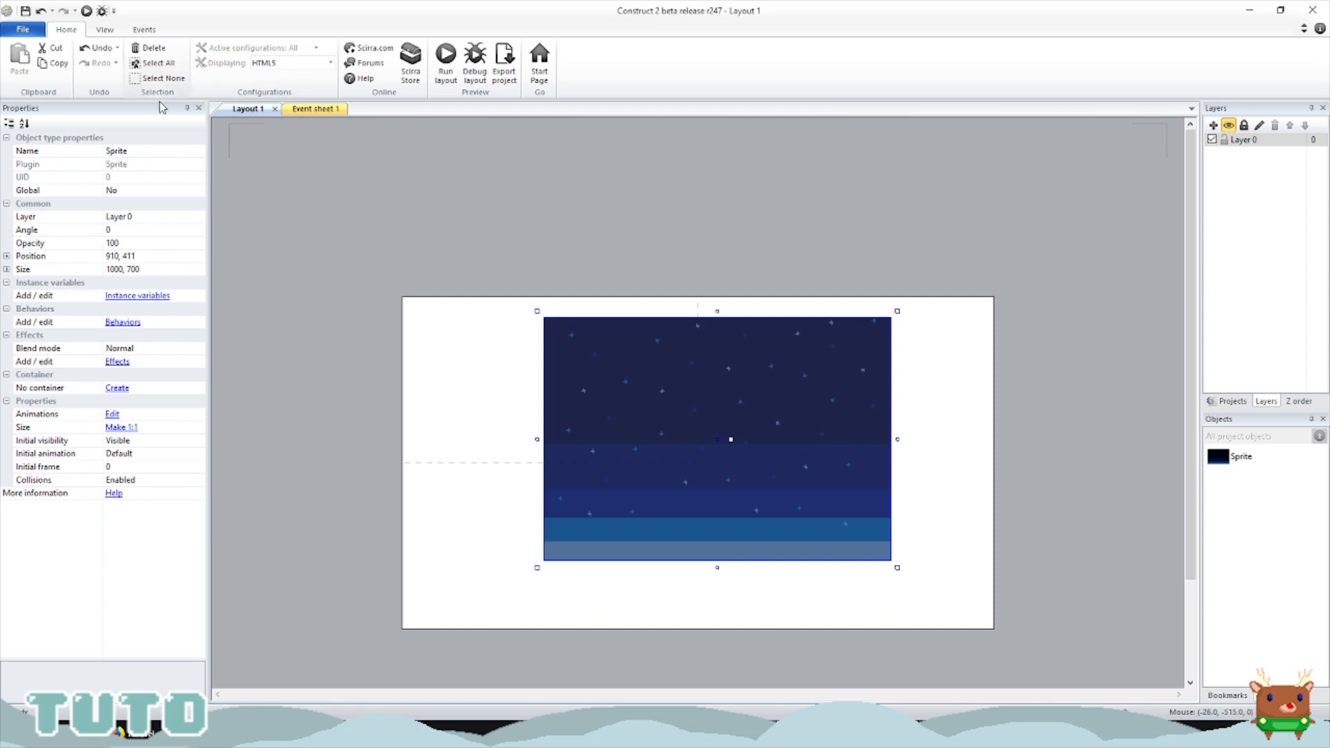
{"action": "left_click_drag", "start_coordinate": [609, 381], "coordinate": [850, 383]}
Step: Set the size of Layout 1 to 1000, 700
{"action": "left_click", "coordinate": [517, 348]}
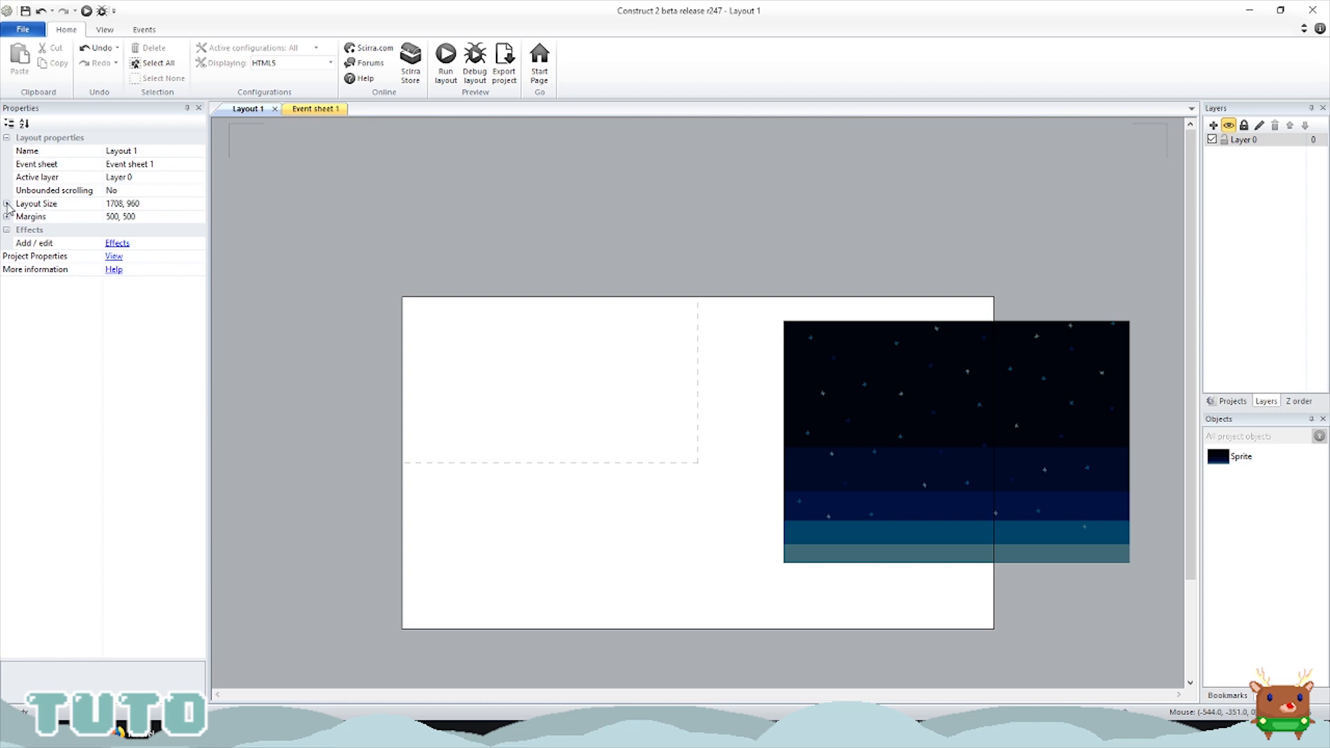
{"action": "left_click", "coordinate": [162, 206]}
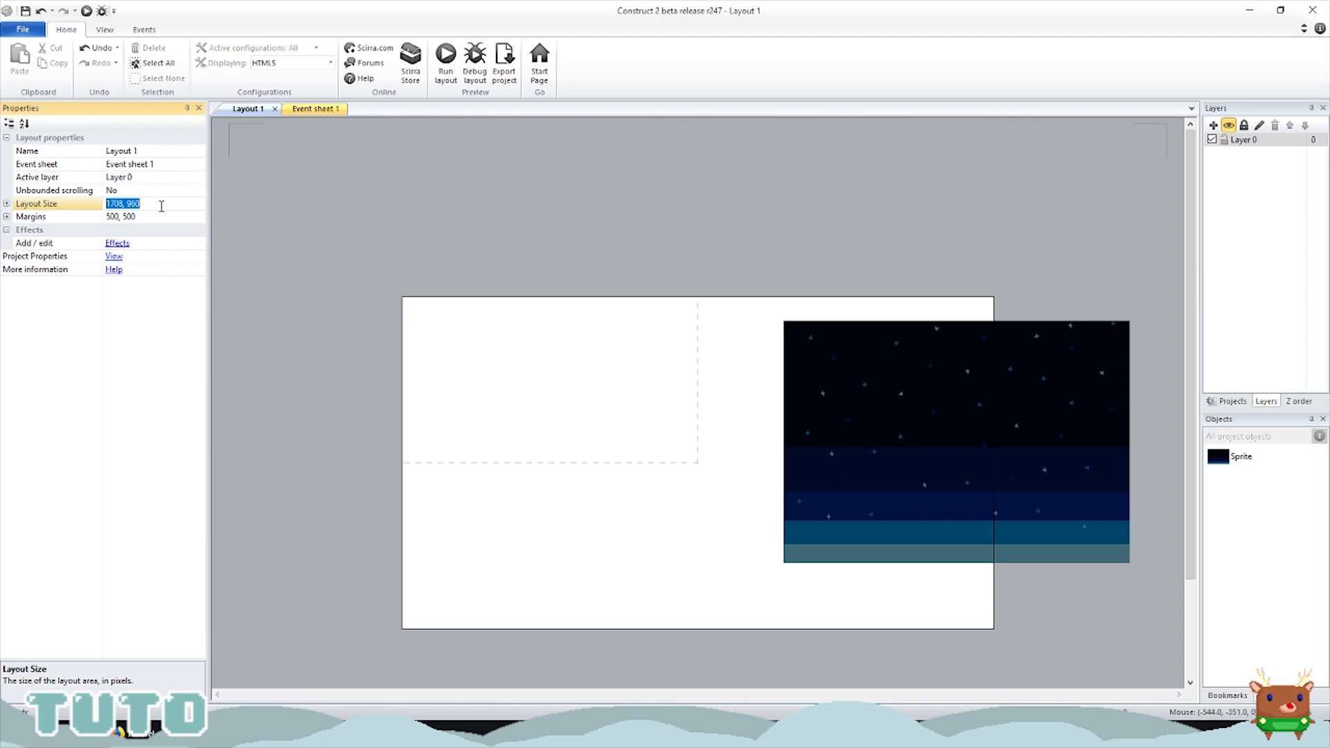
{"action": "type", "text": "1000, 700"}
{"action": "key", "text": "Return"}
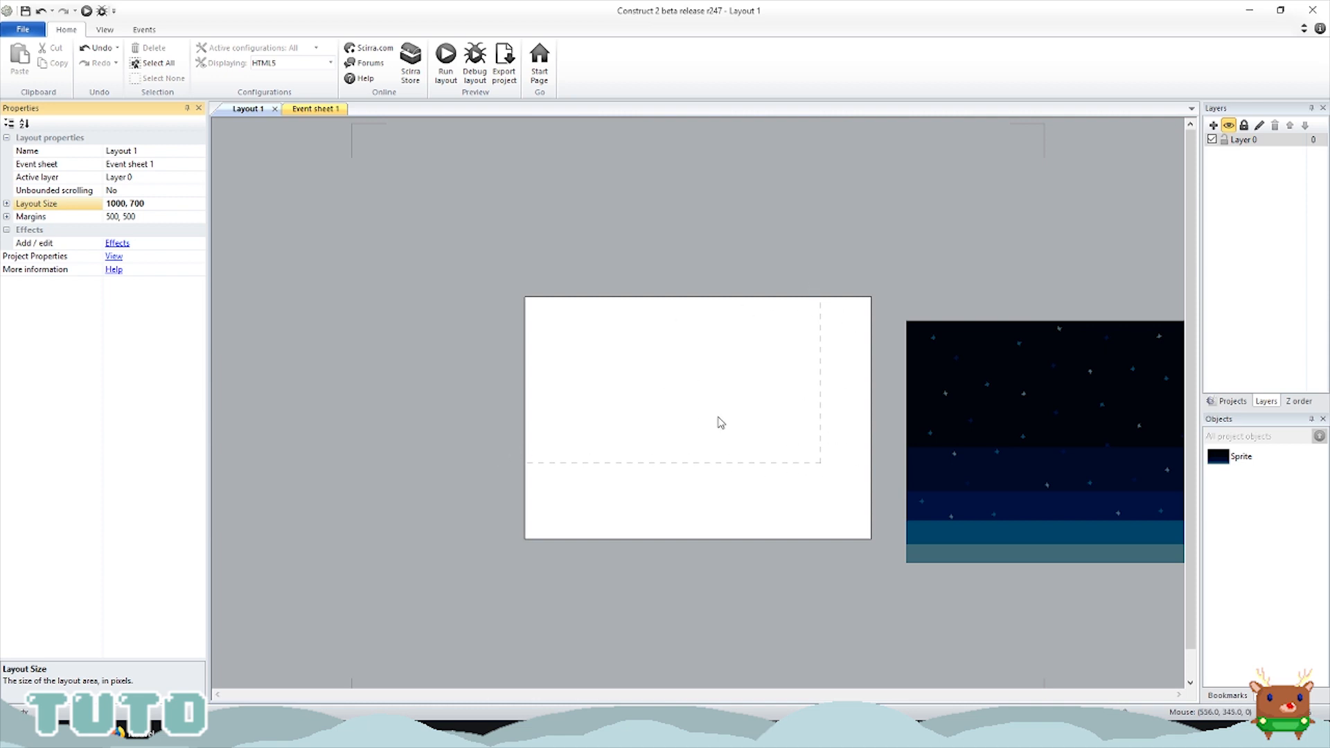
Step: Set the project's window size to 1000, 700
{"action": "left_click", "coordinate": [114, 257]}
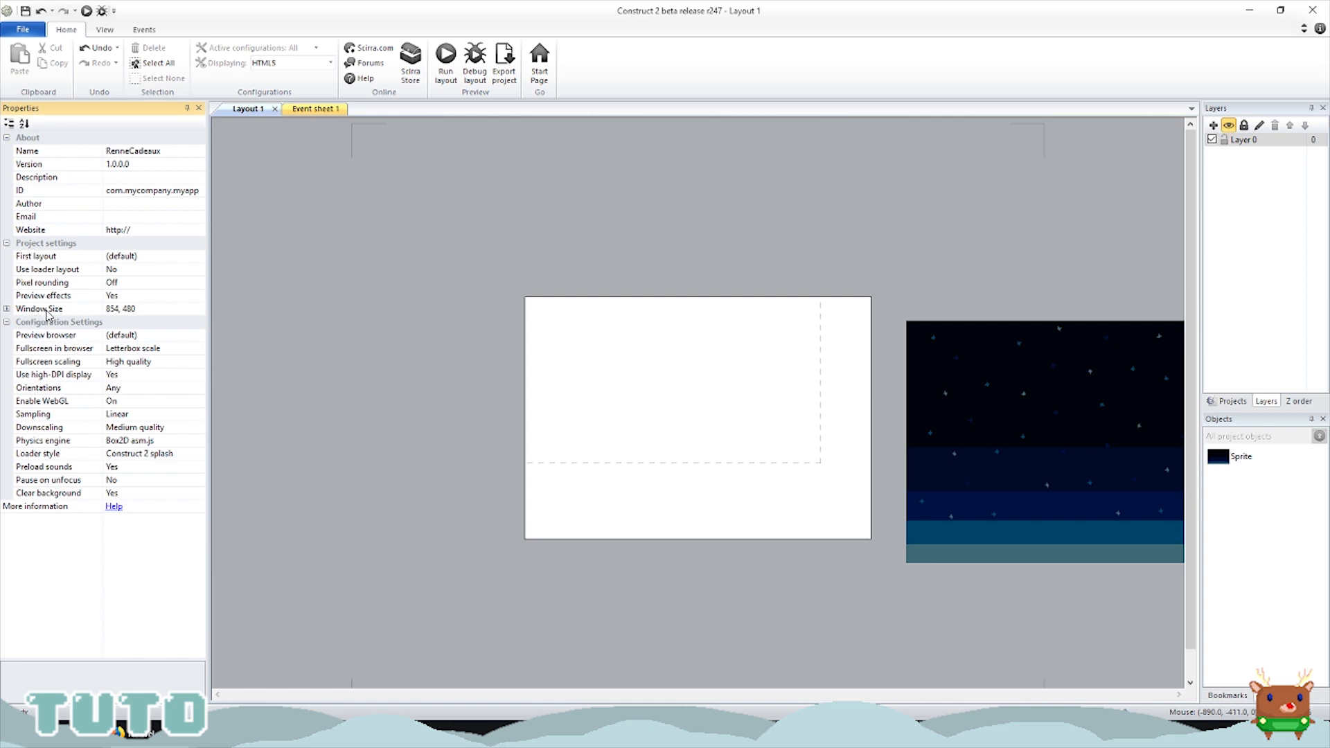
{"action": "left_click", "coordinate": [111, 309]}
{"action": "type", "text": "100"}
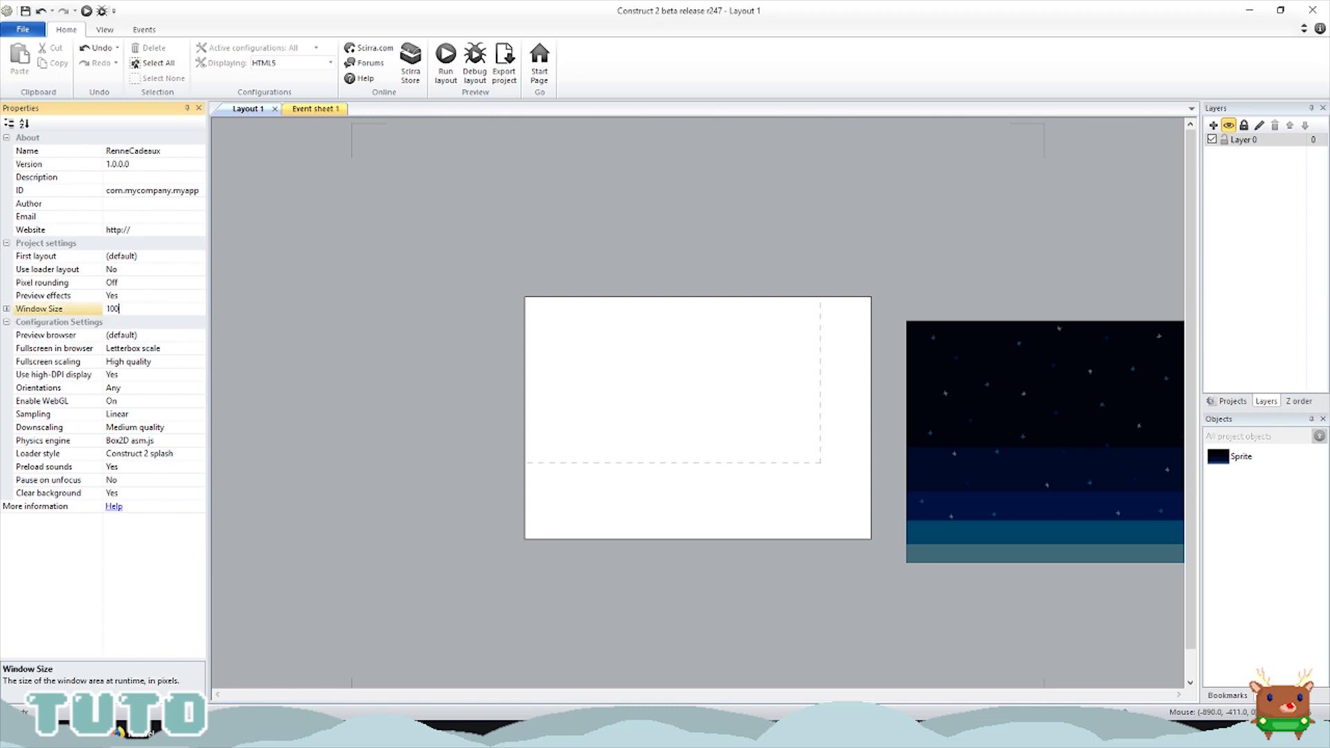
{"action": "type", "text": "0, 700"}
{"action": "key", "text": "Return"}
Step: Move the starry sky sprite over the white layout area and enlarge it to about 1010 by 710 so it covers the layout
{"action": "left_click_drag", "start_coordinate": [1037, 376], "coordinate": [695, 357]}
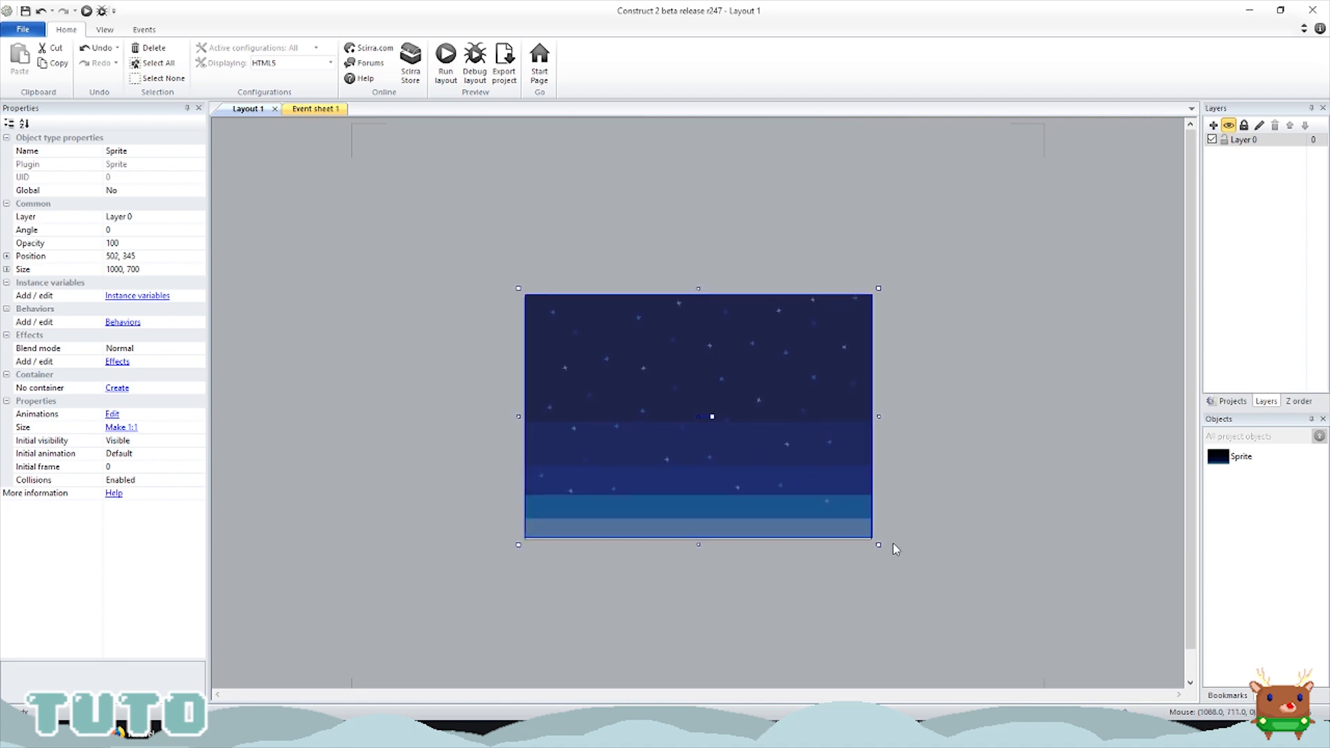
{"action": "left_click_drag", "start_coordinate": [877, 546], "coordinate": [877, 549]}
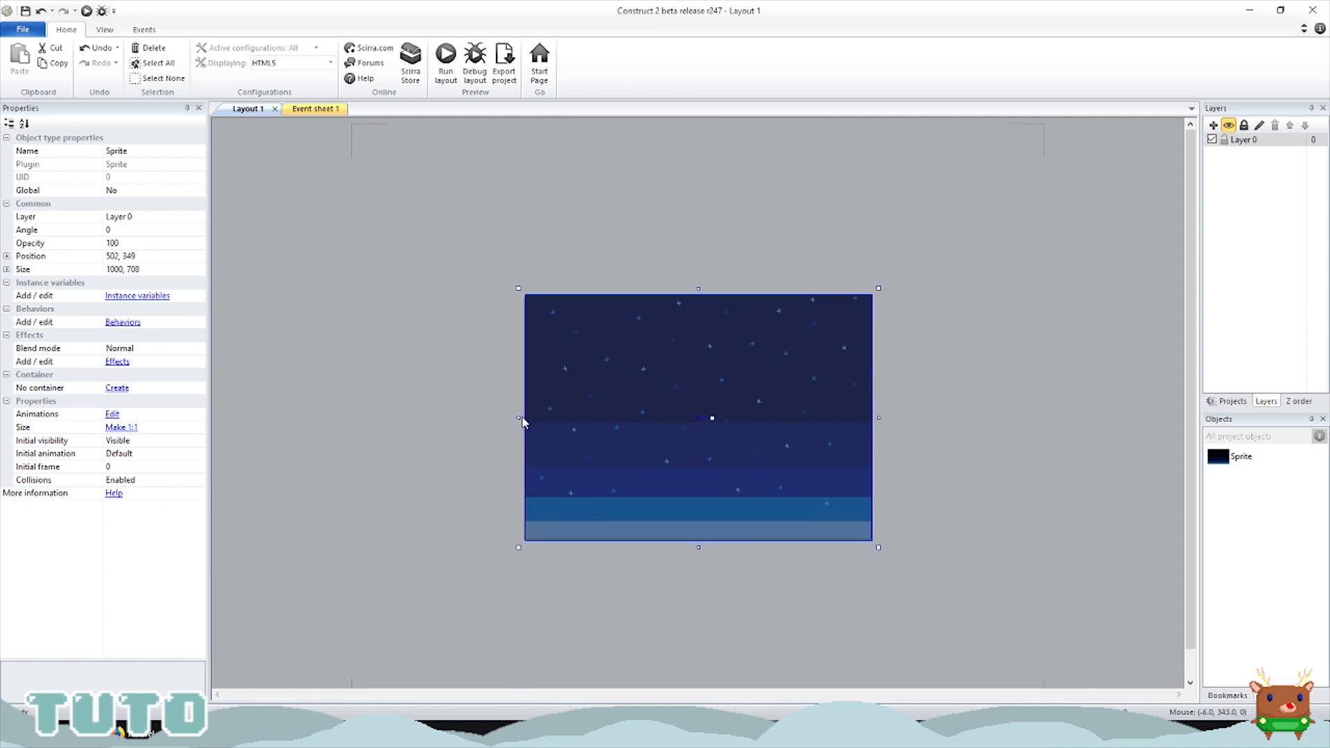
{"action": "left_click_drag", "start_coordinate": [519, 418], "coordinate": [512, 415]}
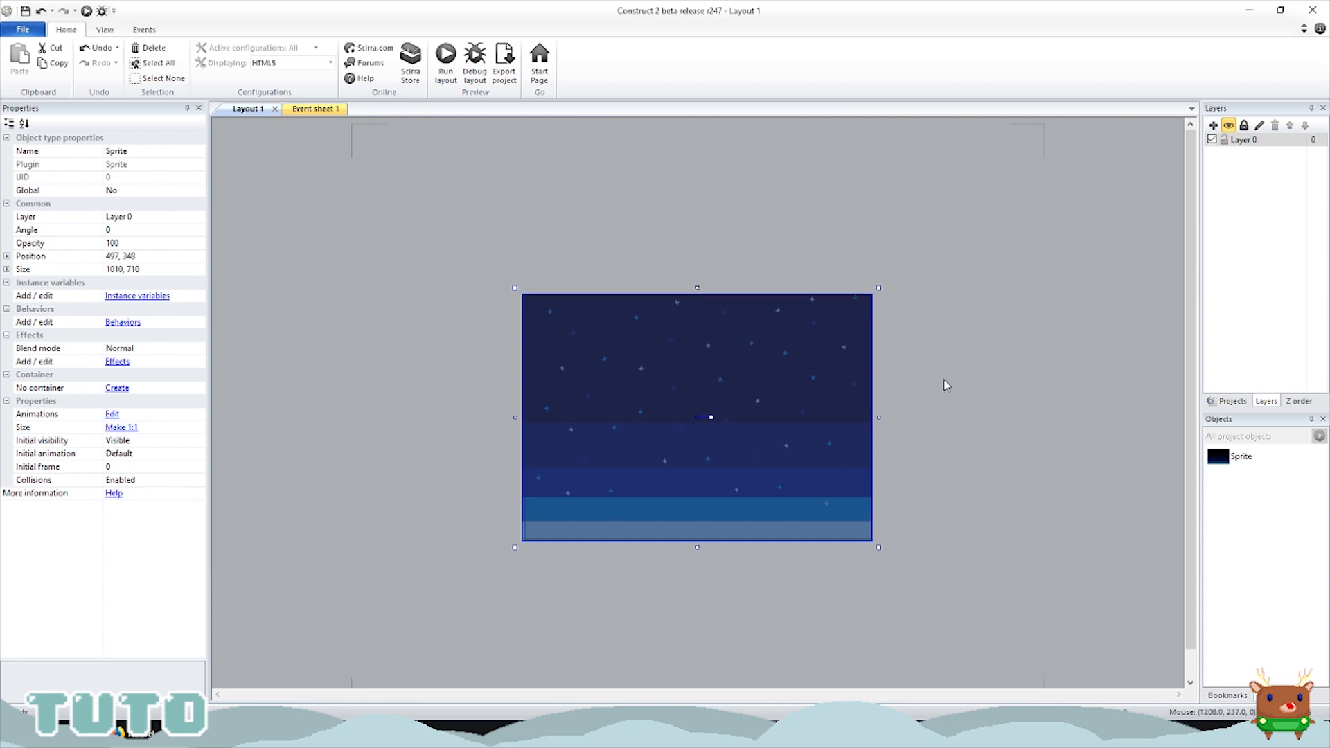
{"action": "left_click", "coordinate": [929, 402]}
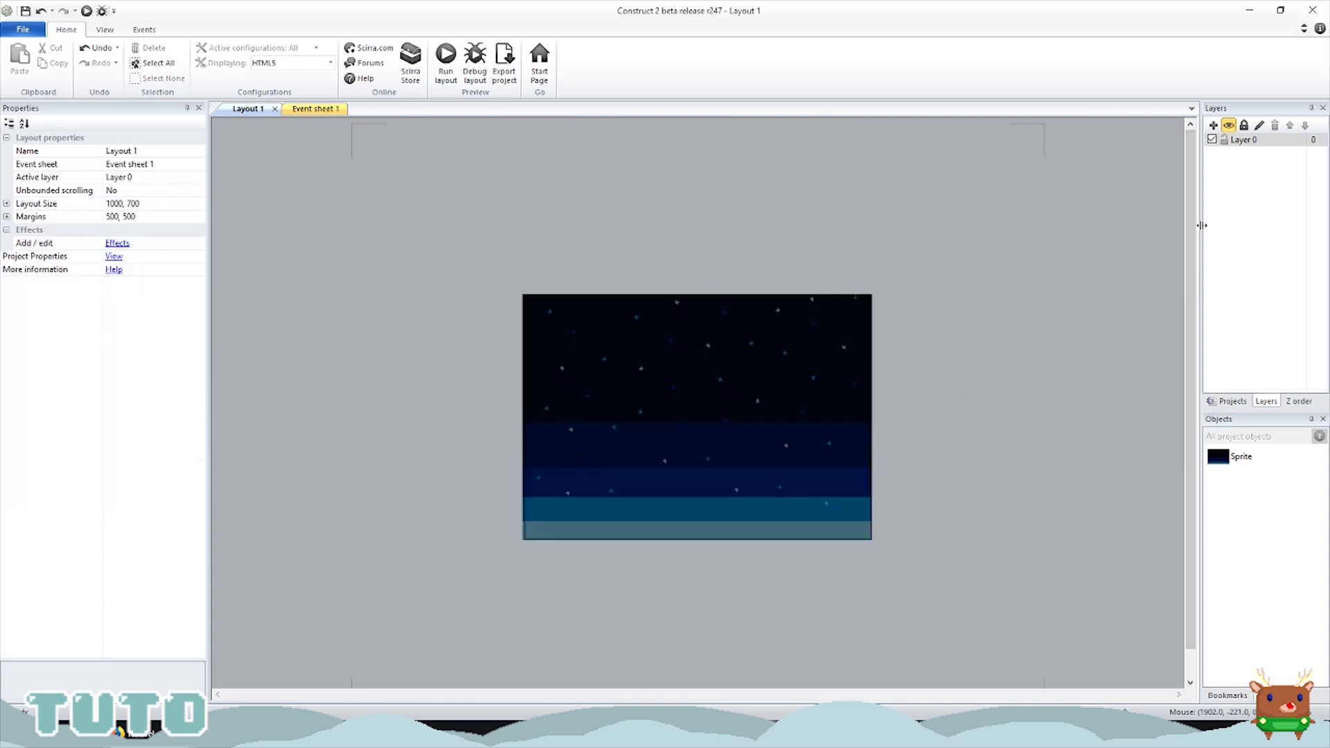
Step: Widen the side pane that holds the layers and rename Layer 0 to Background
{"action": "left_click_drag", "start_coordinate": [1202, 222], "coordinate": [1086, 222]}
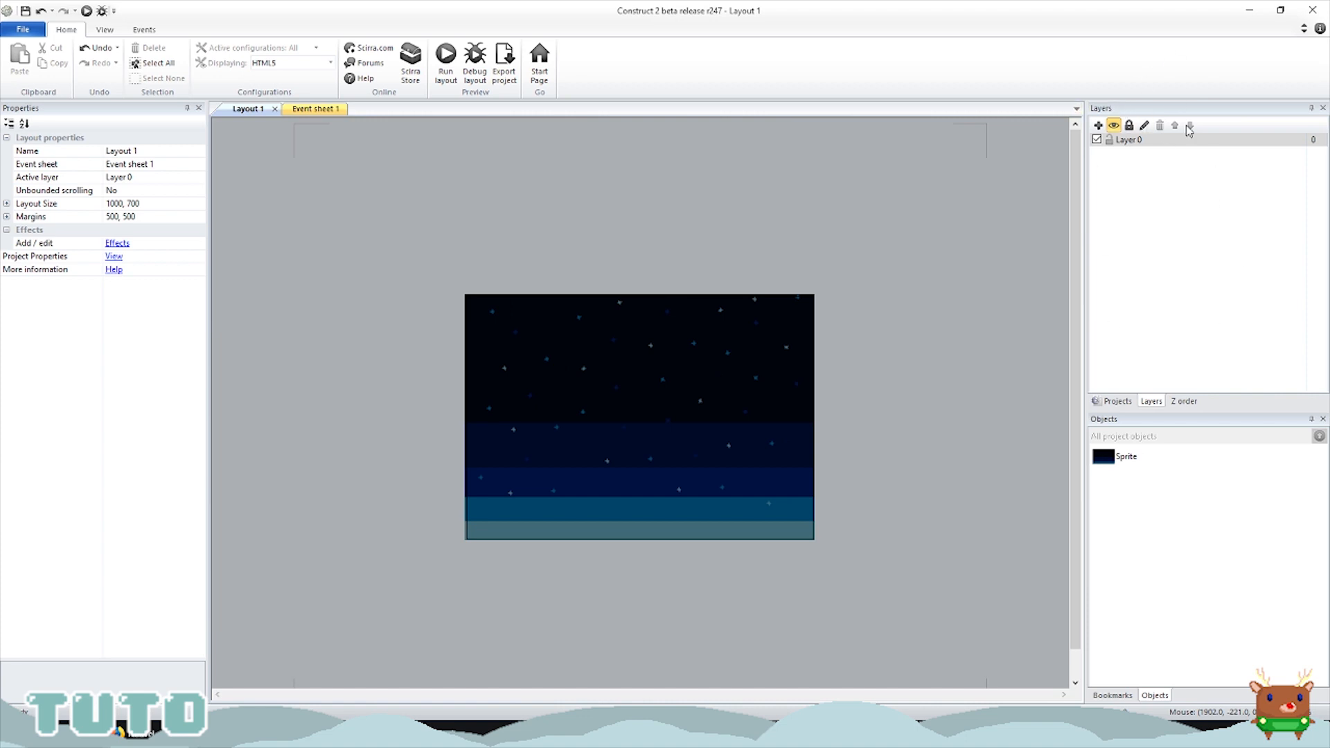
{"action": "left_click", "coordinate": [1127, 141]}
{"action": "left_click", "coordinate": [1142, 140]}
{"action": "left_click", "coordinate": [1141, 140]}
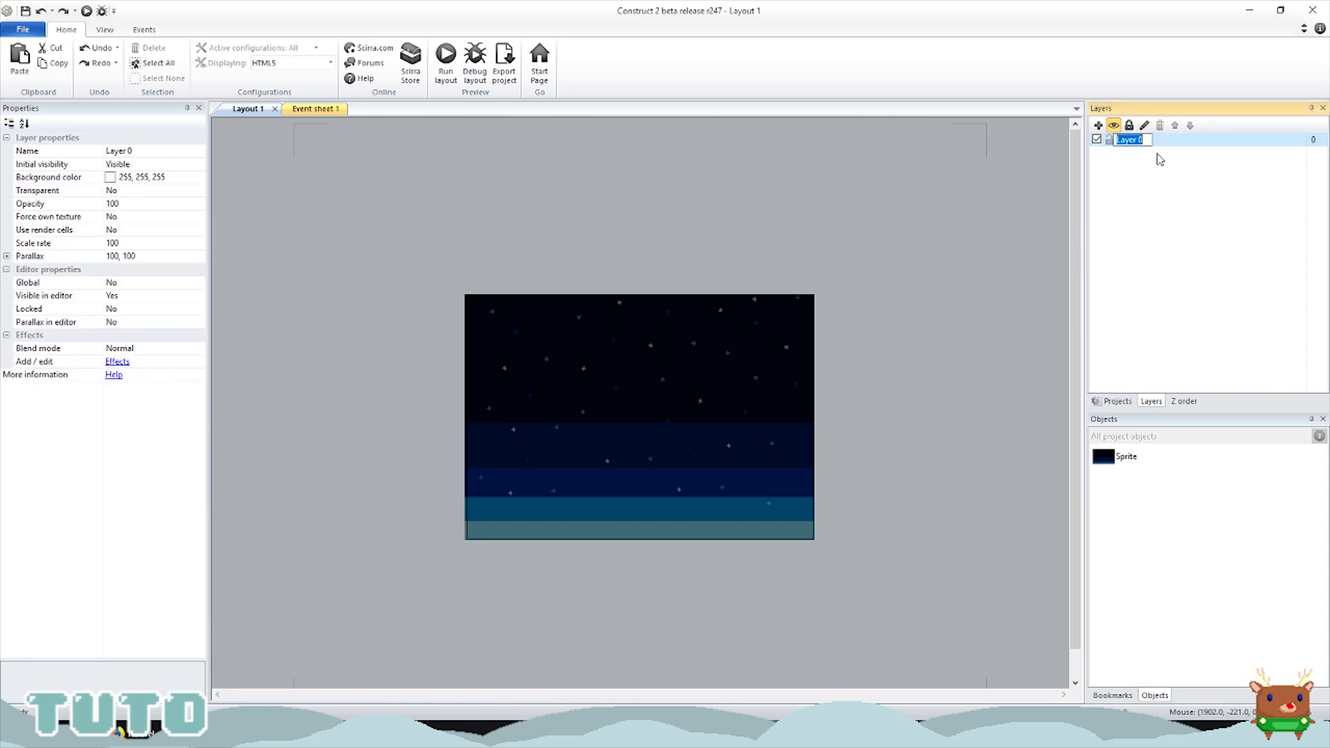
{"action": "type", "text": "Ba"}
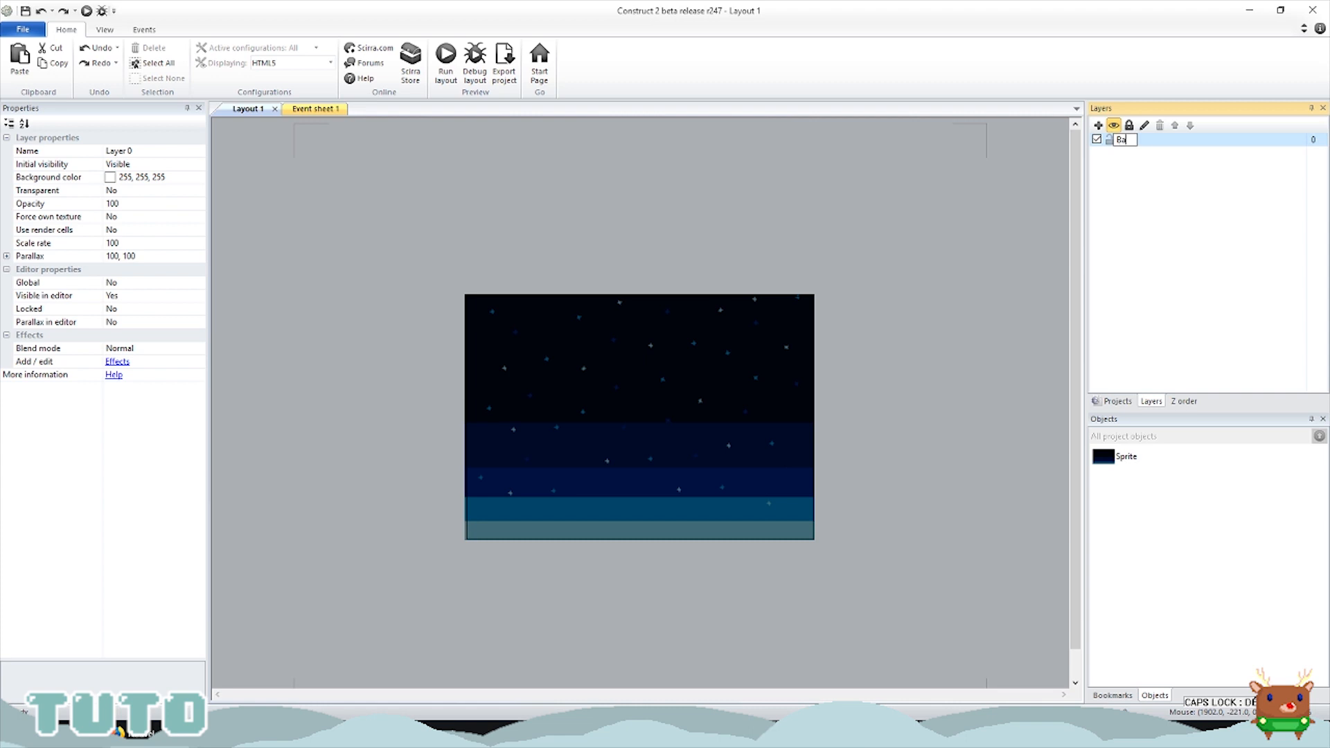
{"action": "type", "text": "ckground"}
{"action": "key", "text": "Return"}
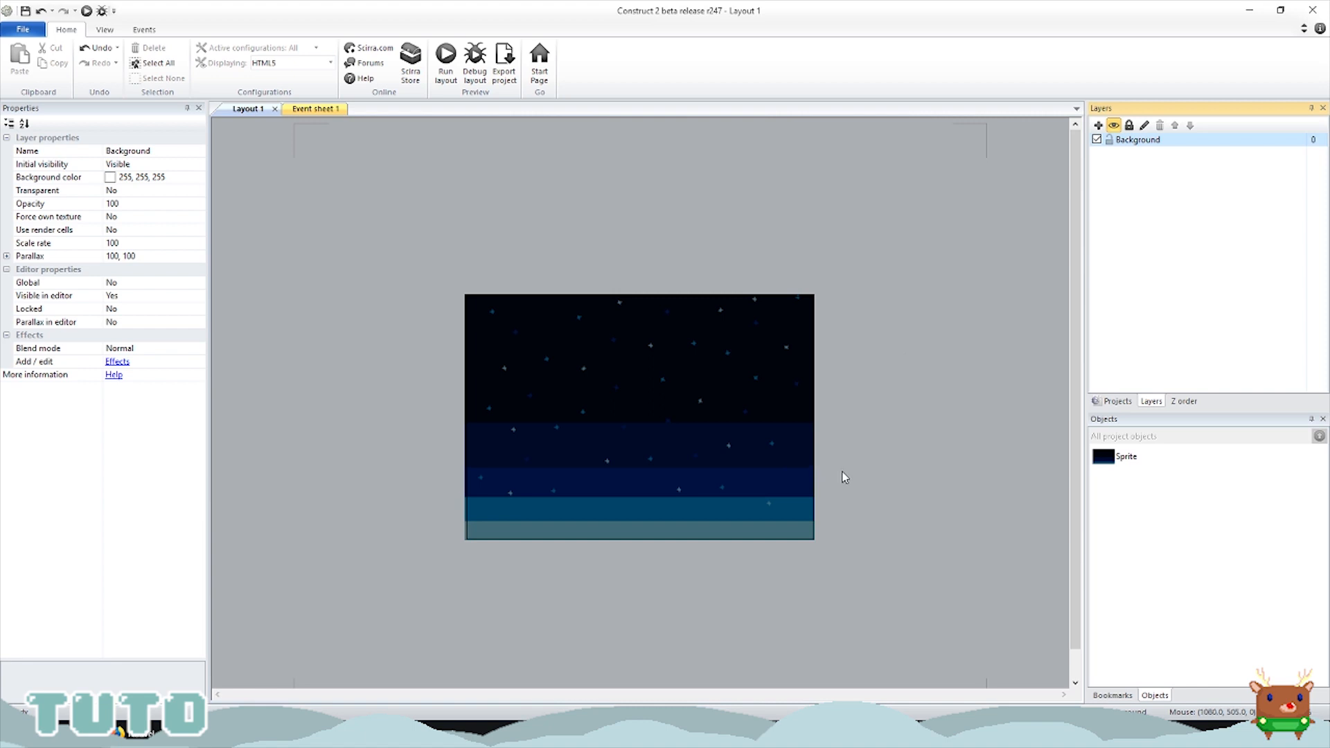
Step: Insert a new sprite with the 1000 x 700 snowy hills image and fit it over the layout at about 1010 by 718
{"action": "right_click", "coordinate": [655, 397]}
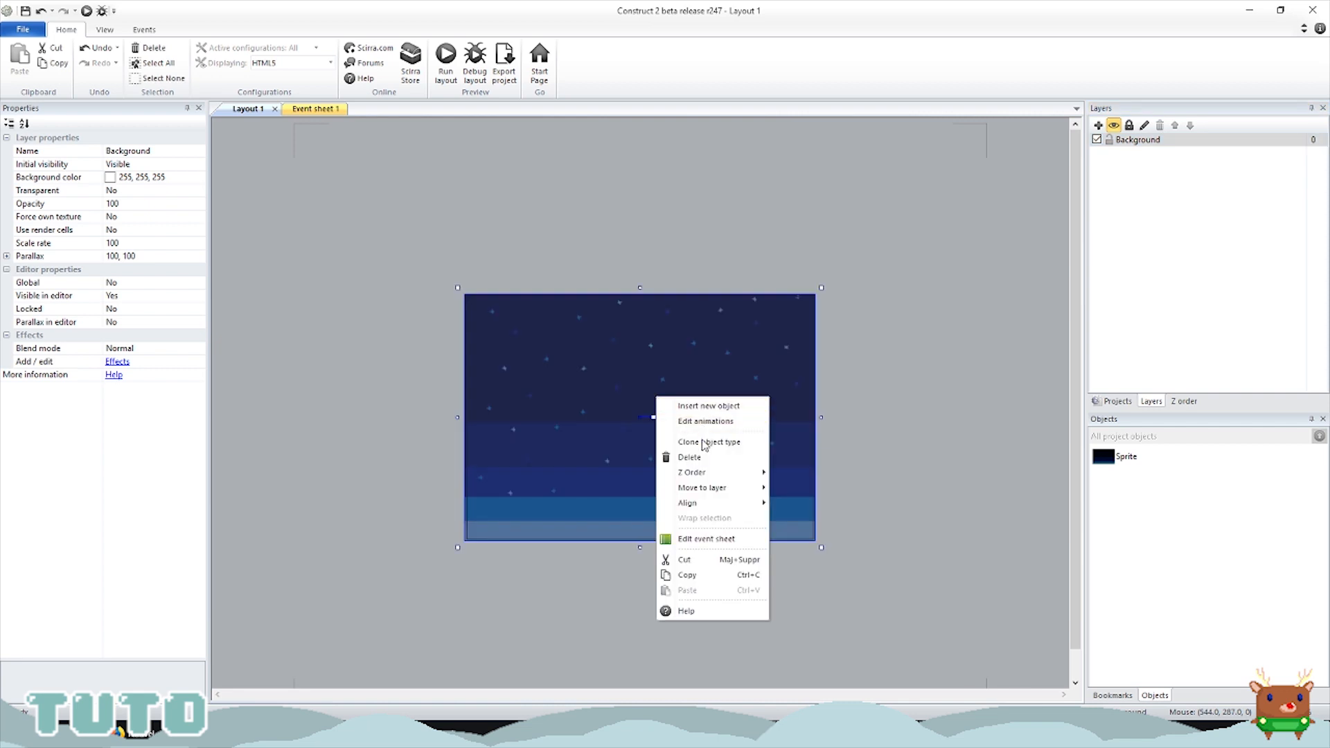
{"action": "left_click", "coordinate": [711, 407]}
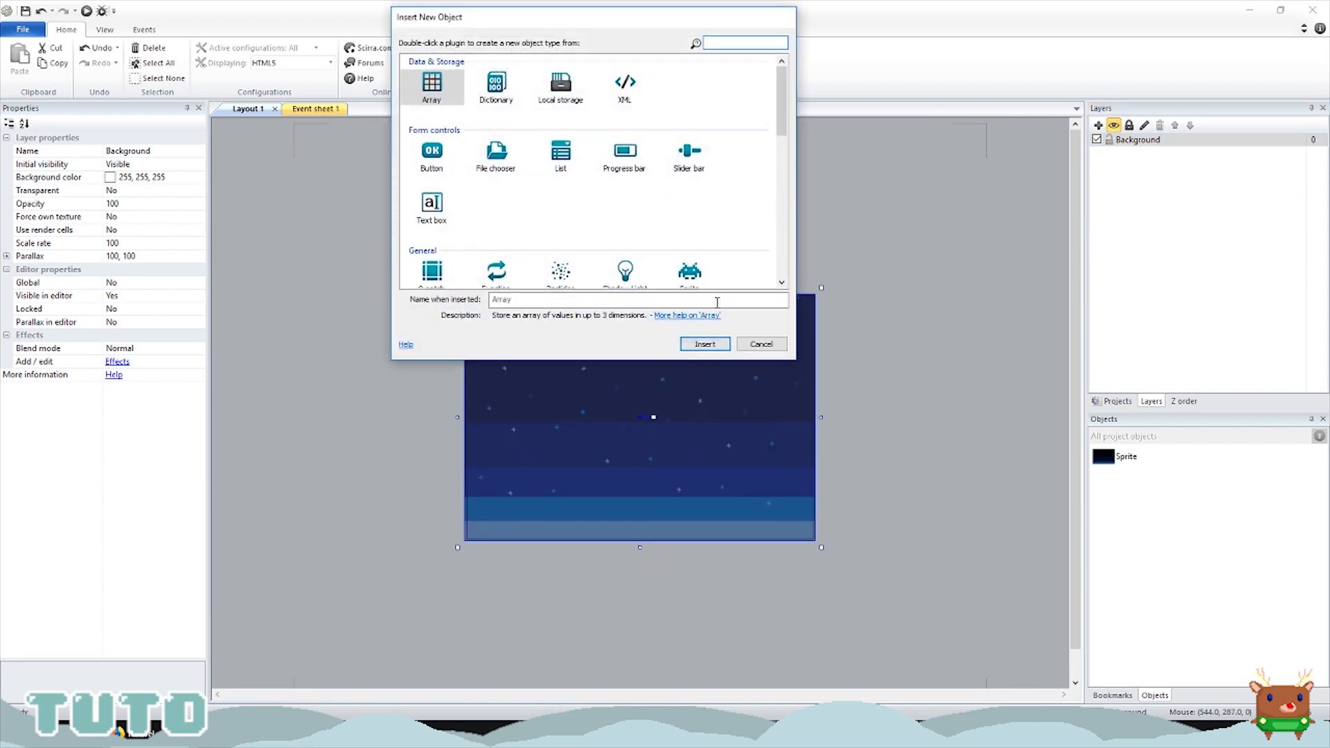
{"action": "left_click_drag", "start_coordinate": [781, 95], "coordinate": [780, 130]}
{"action": "left_click", "coordinate": [689, 183]}
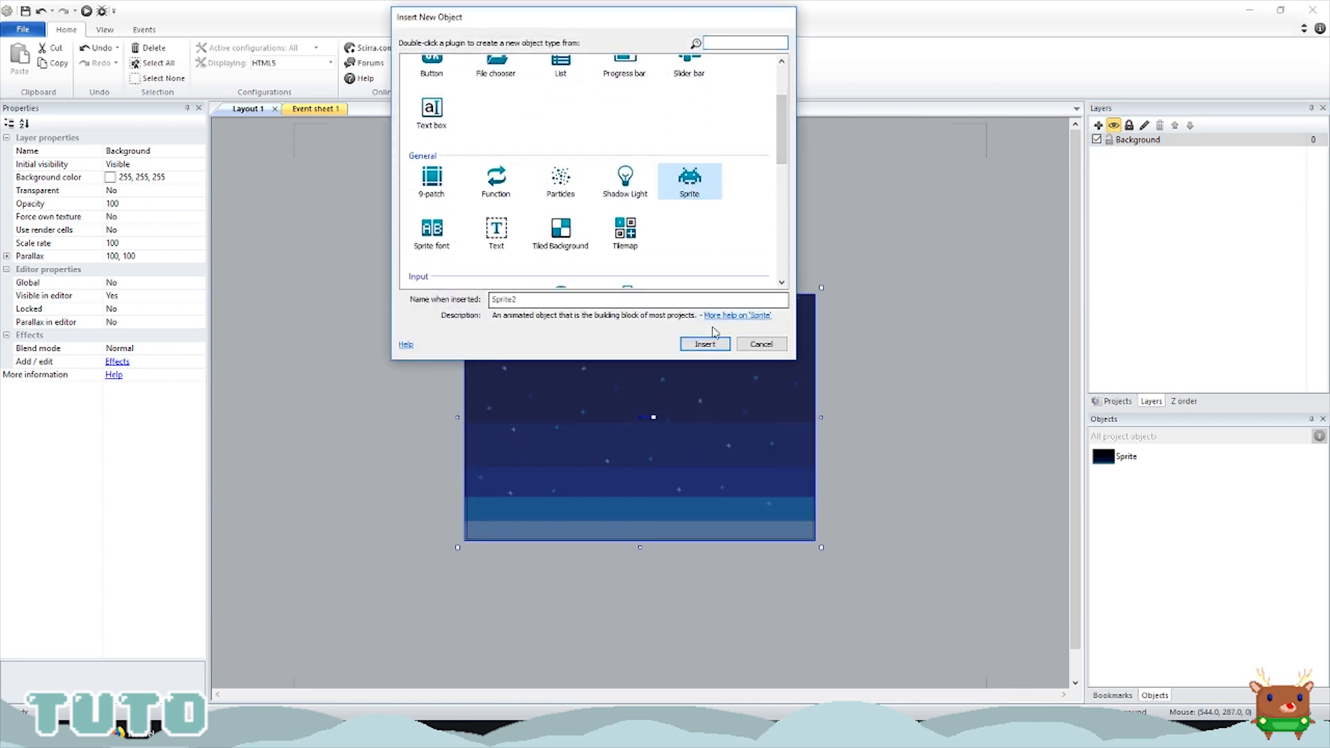
{"action": "left_click", "coordinate": [708, 343]}
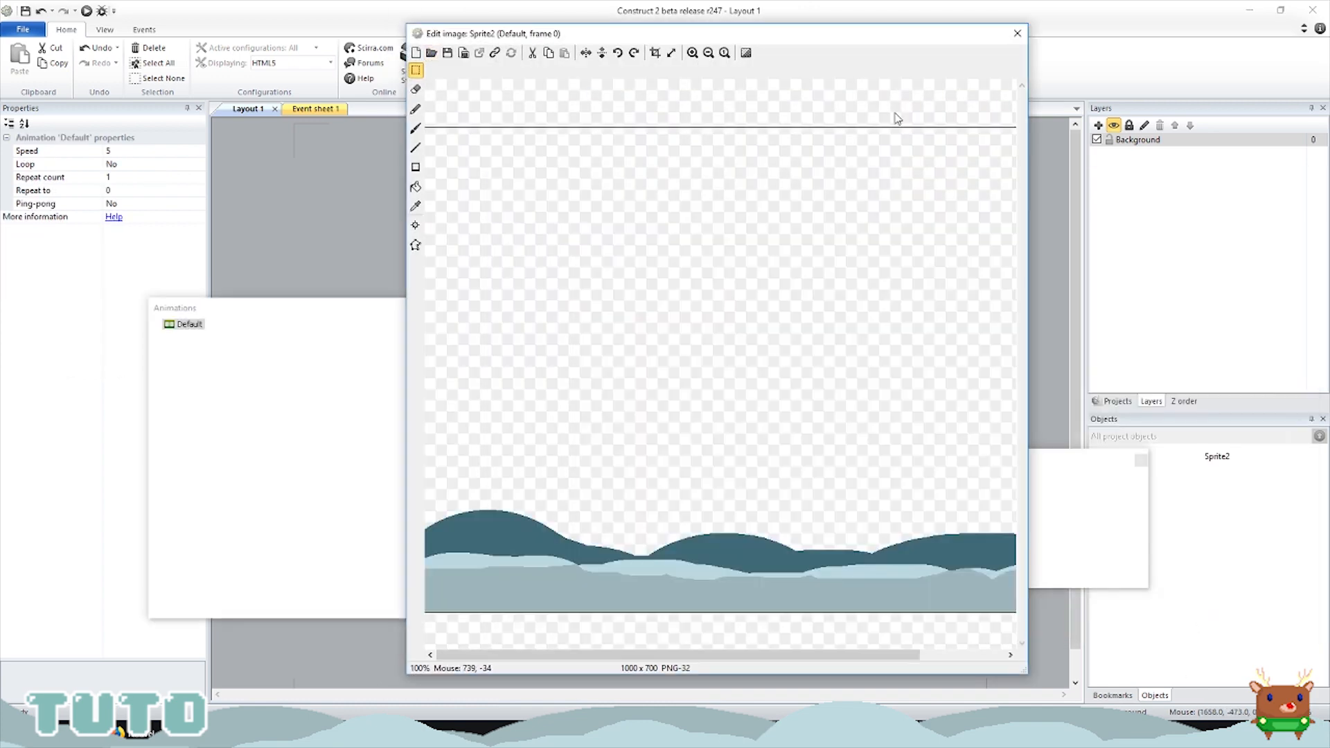
{"action": "left_click", "coordinate": [1017, 34]}
{"action": "left_click_drag", "start_coordinate": [509, 511], "coordinate": [521, 514]}
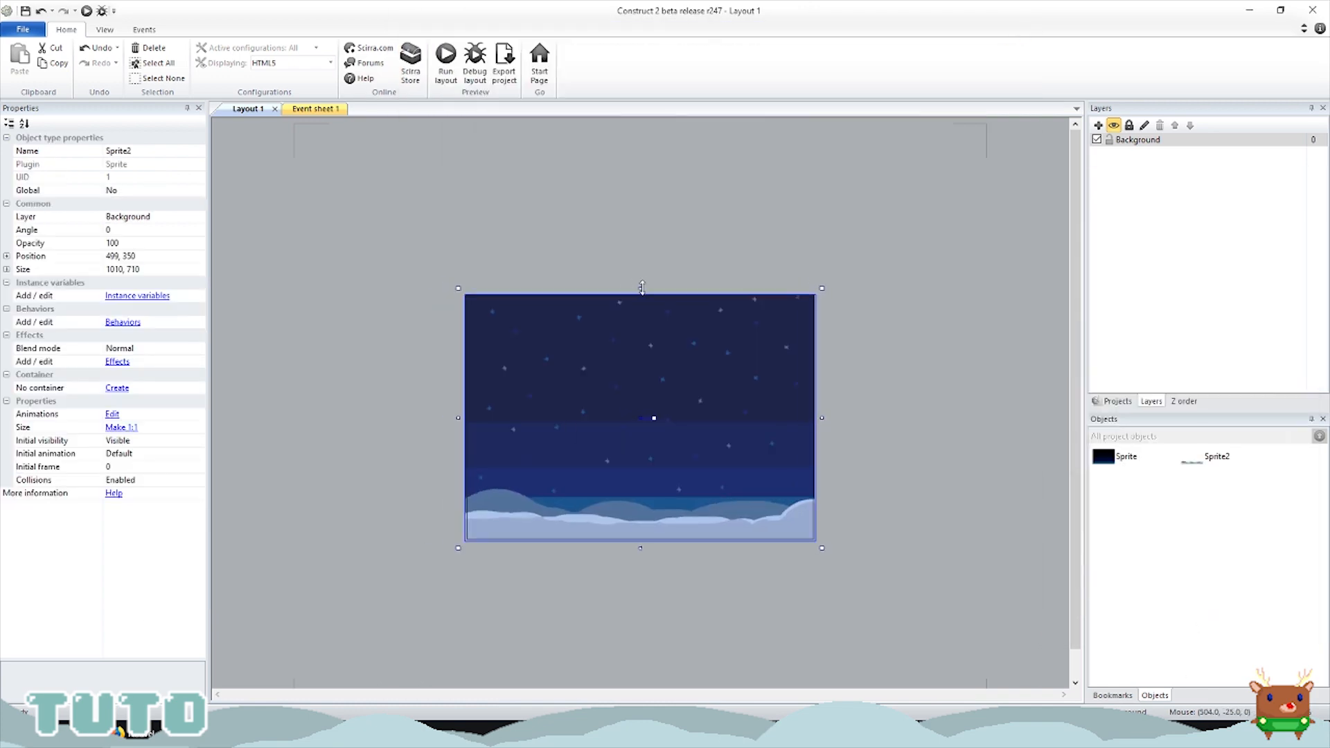
{"action": "left_click", "coordinate": [937, 377]}
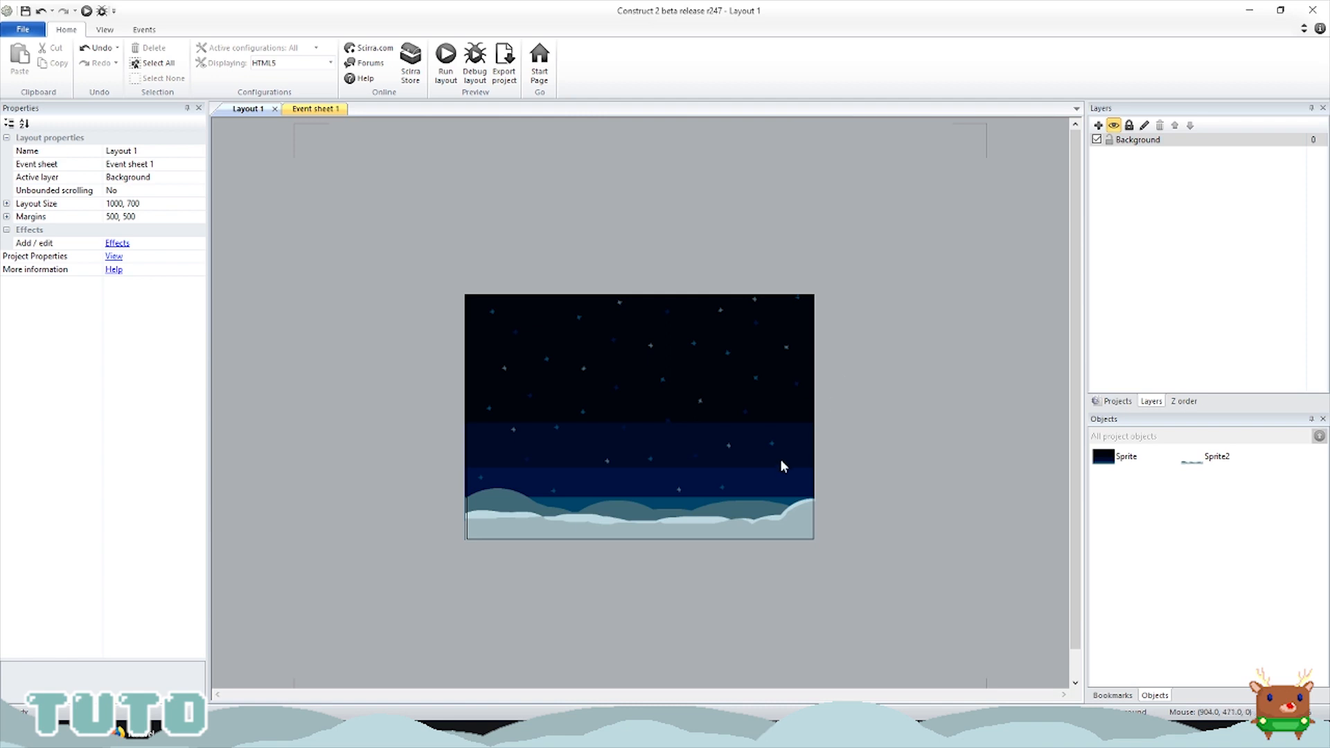
Step: Reshape the snow sprite's collision polygon into a flat strip along the image's lower edge, its upper points at about 0, 648 and 1000, 650
{"action": "left_click", "coordinate": [699, 532]}
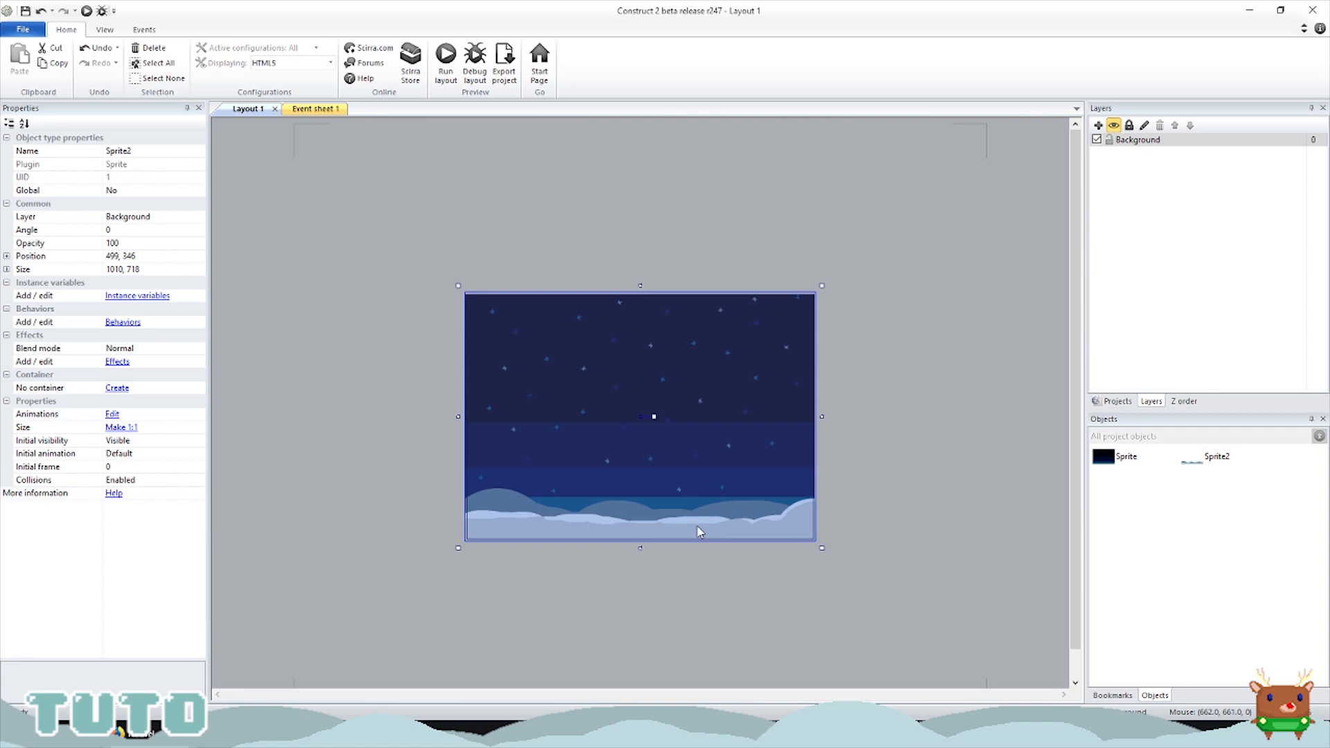
{"action": "double_click", "coordinate": [699, 532]}
{"action": "left_click_drag", "start_coordinate": [696, 465], "coordinate": [1167, 315]}
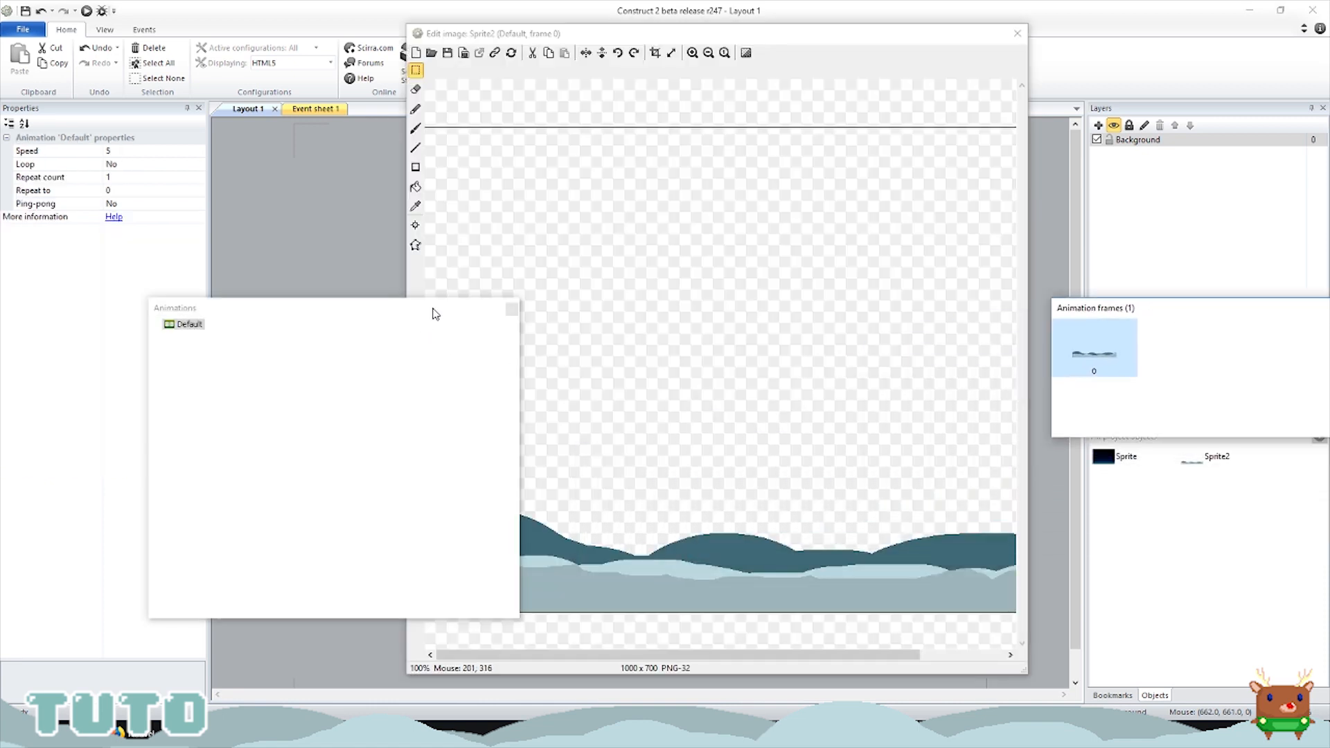
{"action": "left_click_drag", "start_coordinate": [435, 314], "coordinate": [199, 258]}
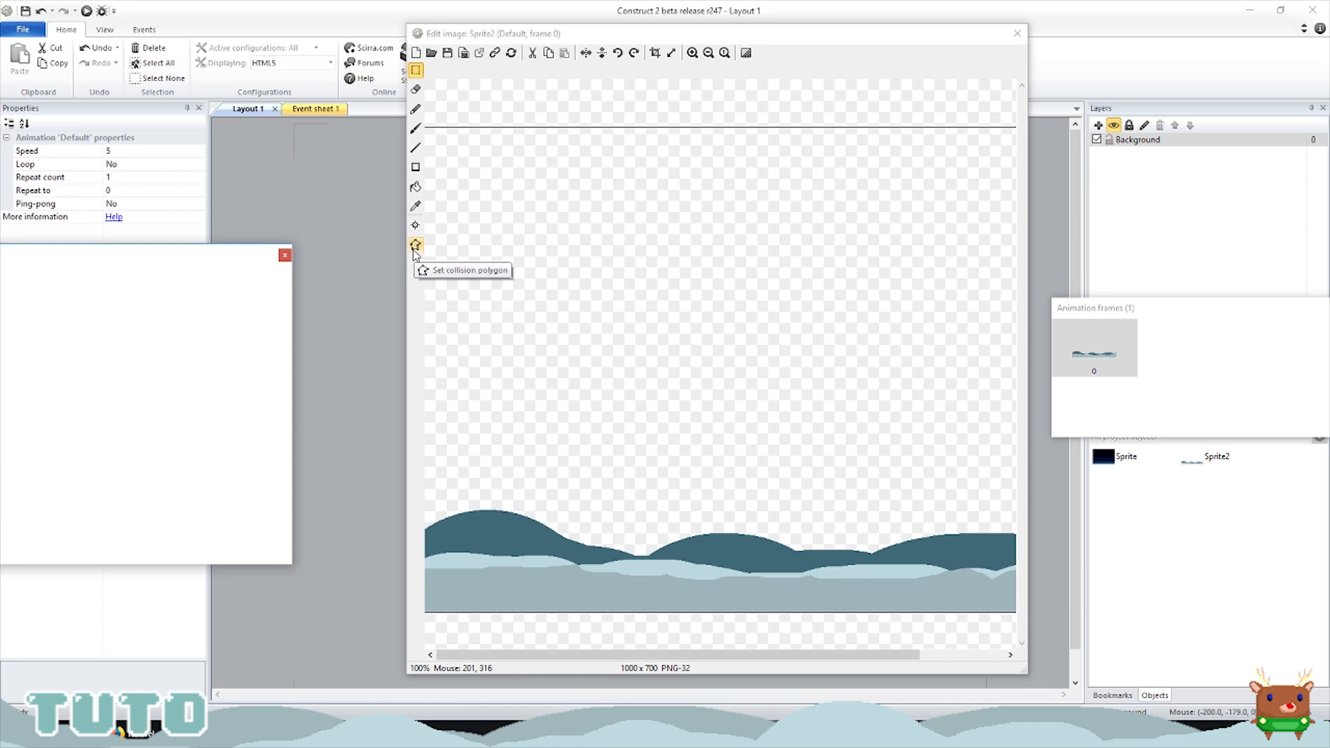
{"action": "left_click", "coordinate": [416, 246]}
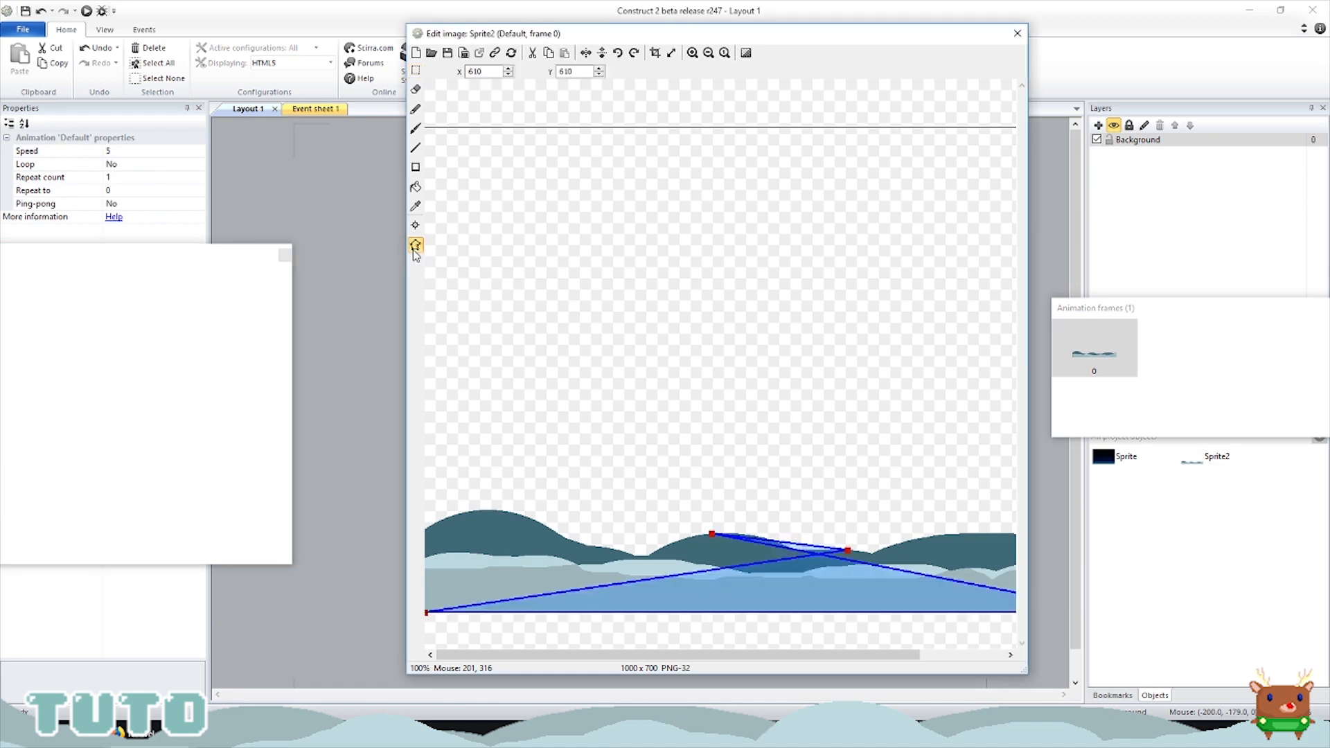
{"action": "left_click", "coordinate": [708, 53]}
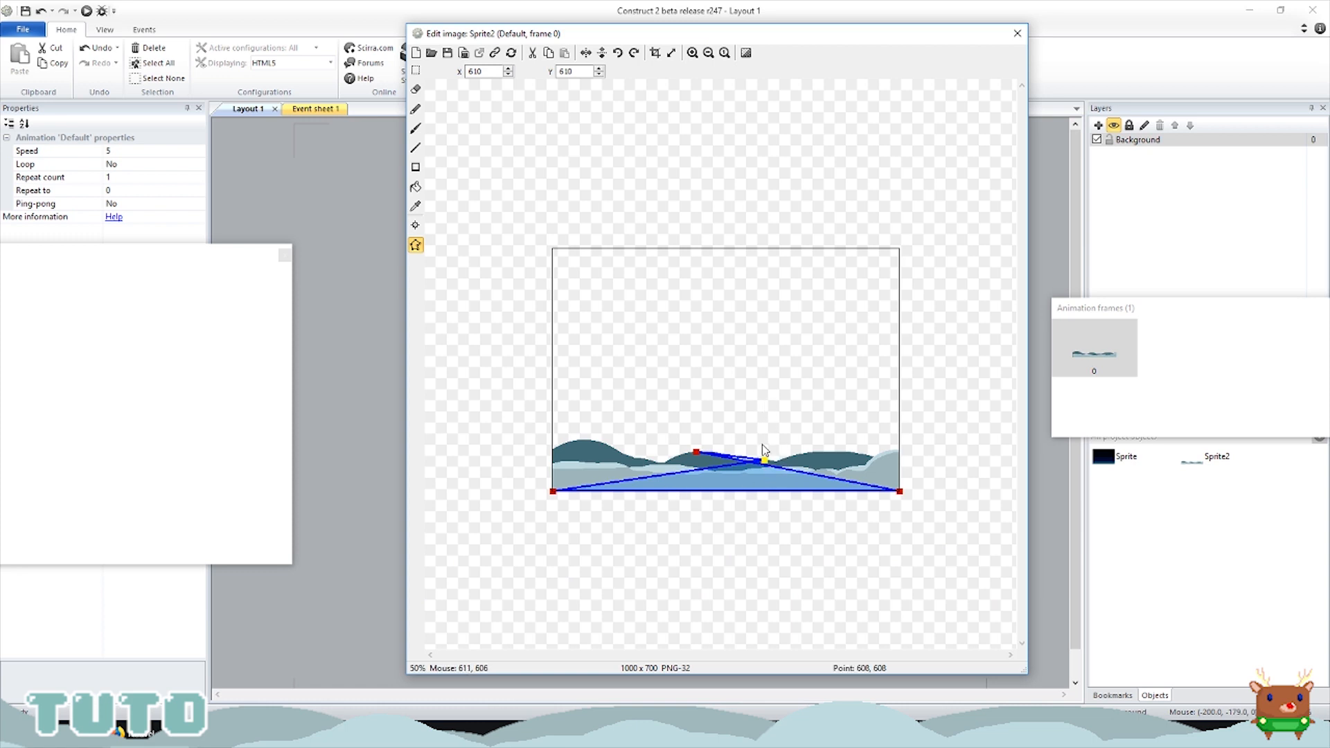
{"action": "left_click_drag", "start_coordinate": [762, 445], "coordinate": [680, 401]}
{"action": "left_click_drag", "start_coordinate": [695, 446], "coordinate": [819, 403]}
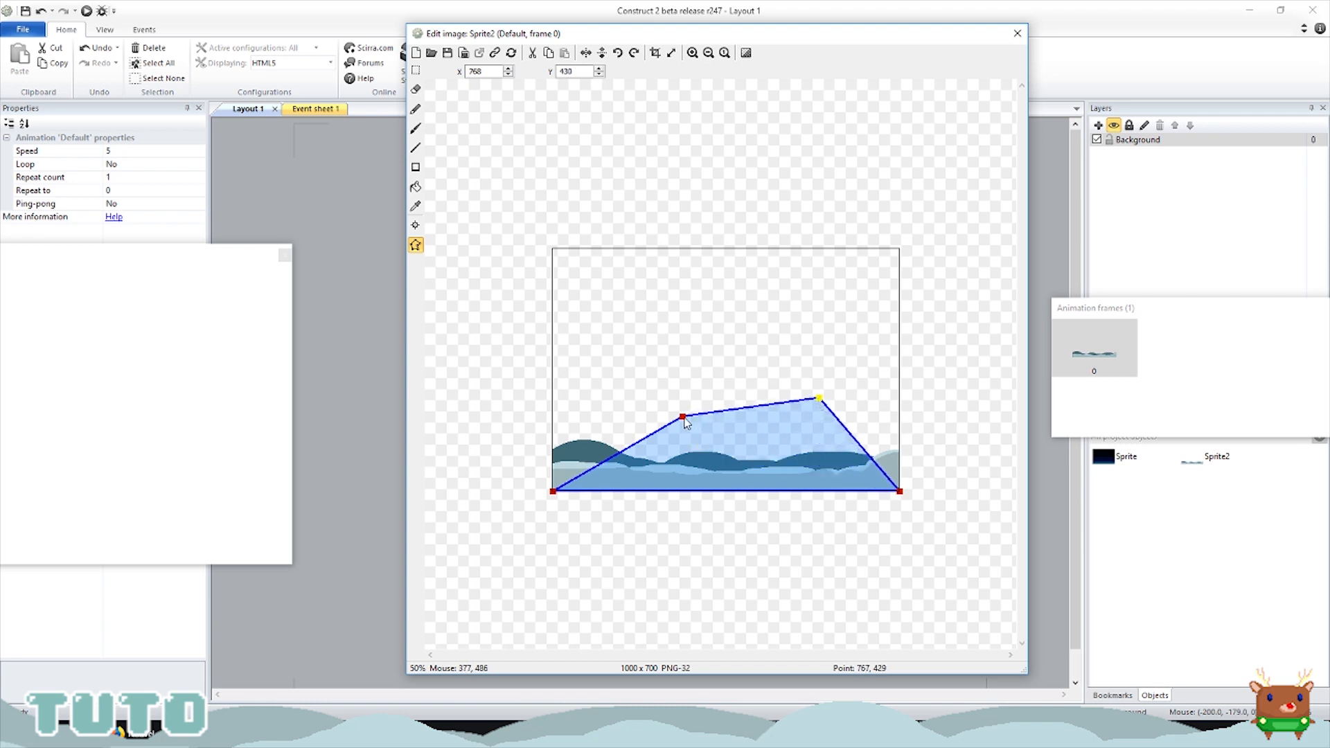
{"action": "left_click_drag", "start_coordinate": [685, 419], "coordinate": [550, 474]}
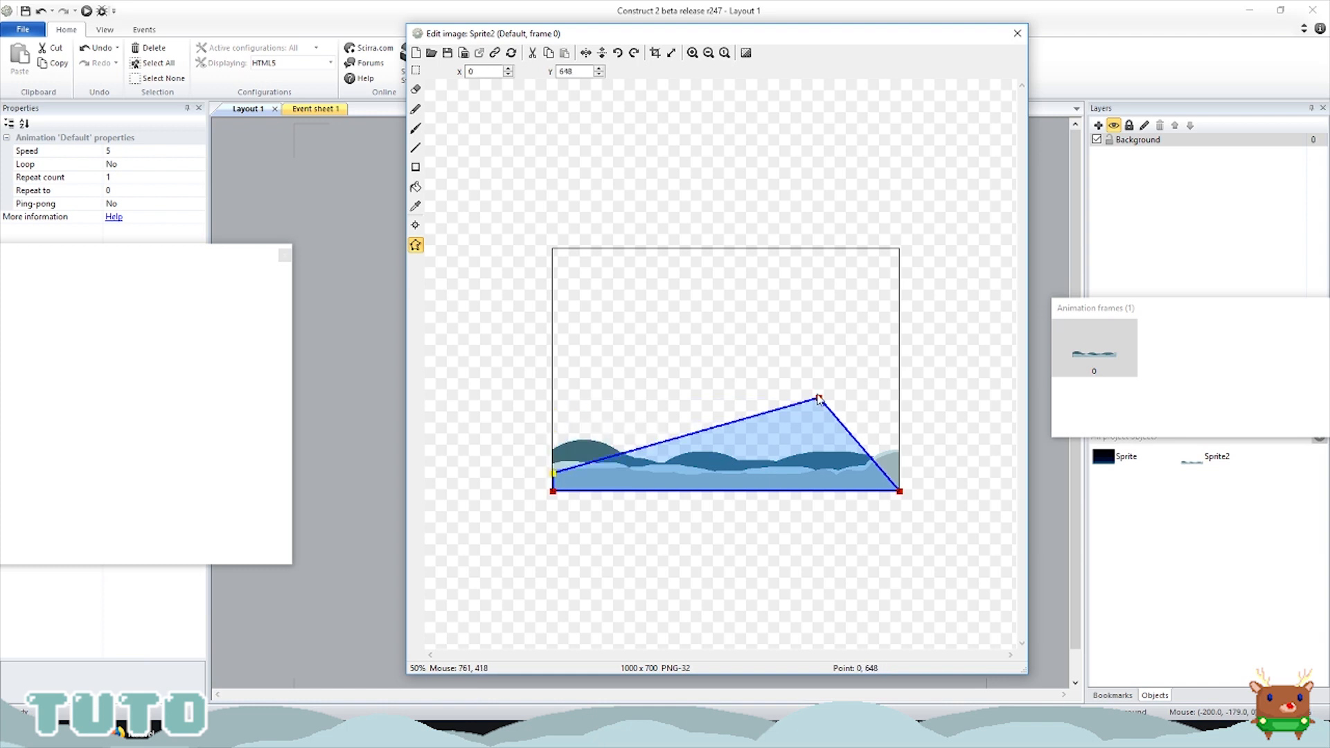
{"action": "left_click_drag", "start_coordinate": [818, 402], "coordinate": [928, 473]}
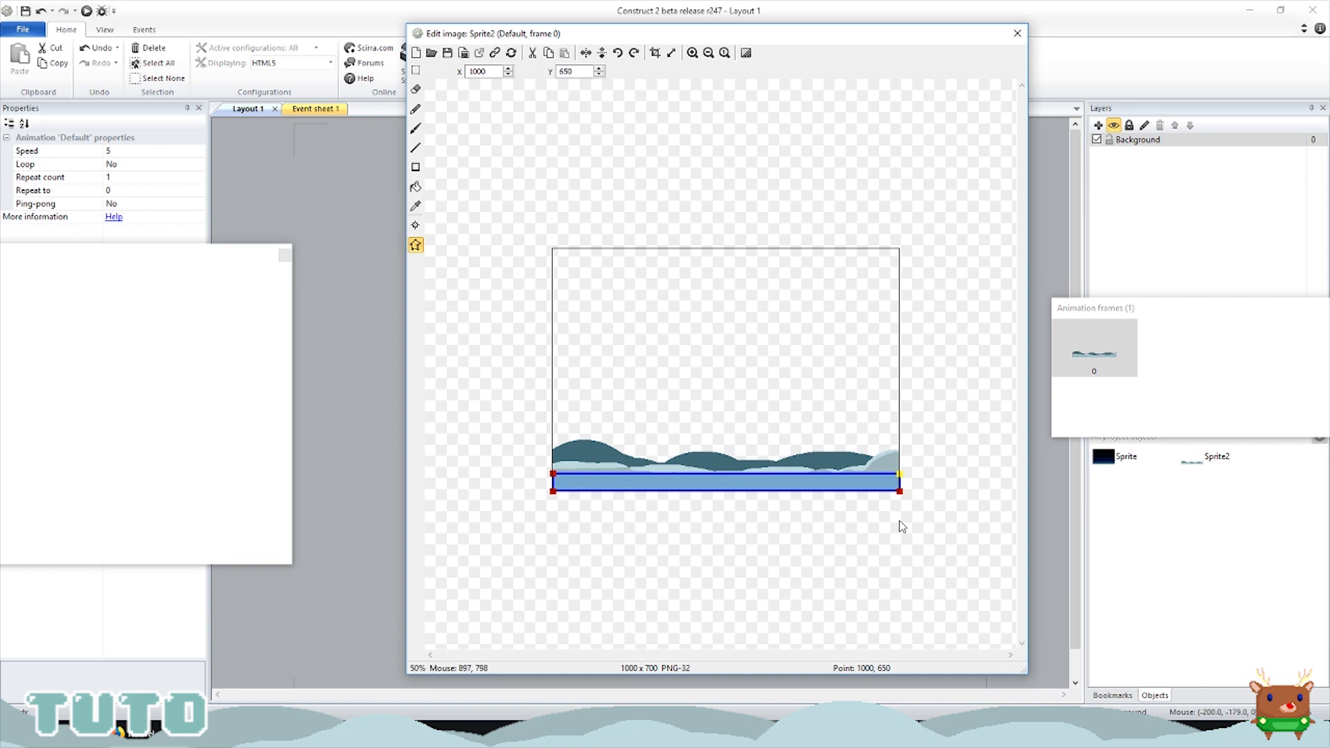
Step: Set the Y of the collision polygon's upper-left point to 650 and close the image editor
{"action": "left_click", "coordinate": [552, 473]}
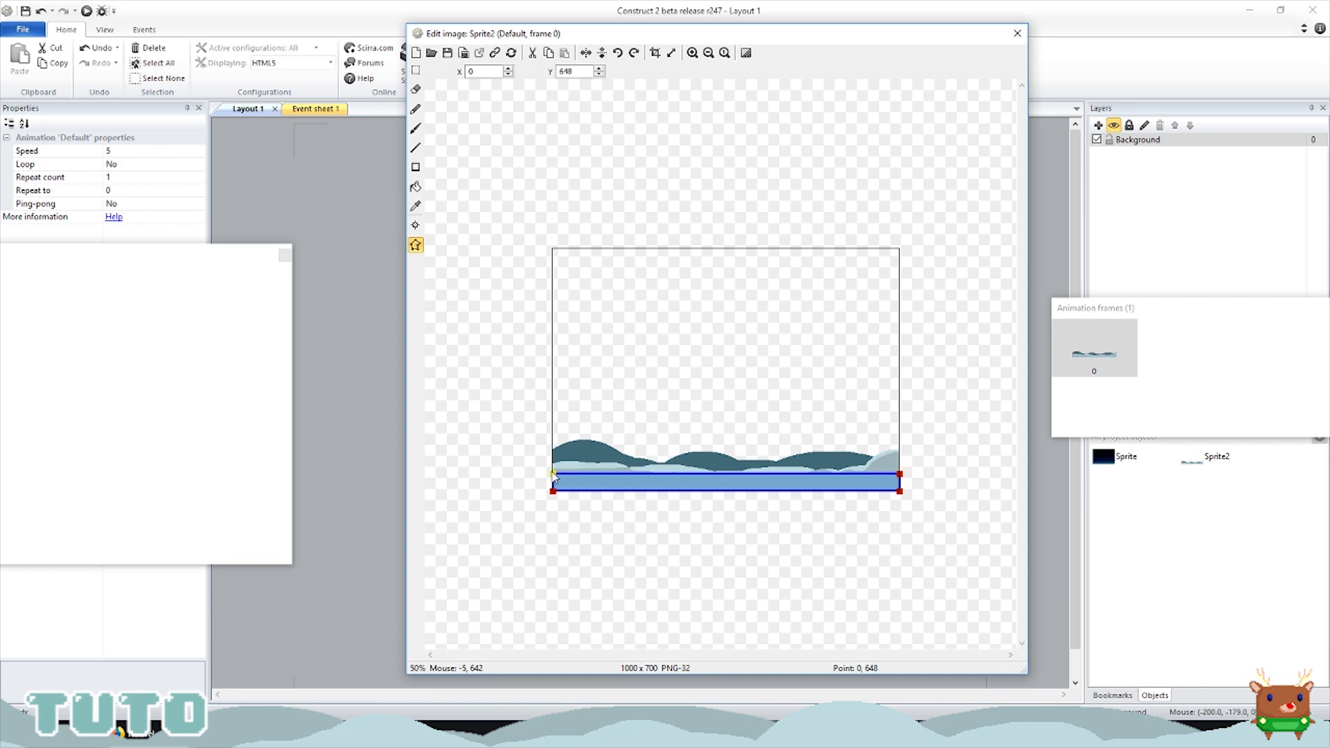
{"action": "left_click", "coordinate": [900, 473]}
{"action": "left_click", "coordinate": [553, 474]}
{"action": "double_click", "coordinate": [579, 73]}
{"action": "type", "text": "650s"}
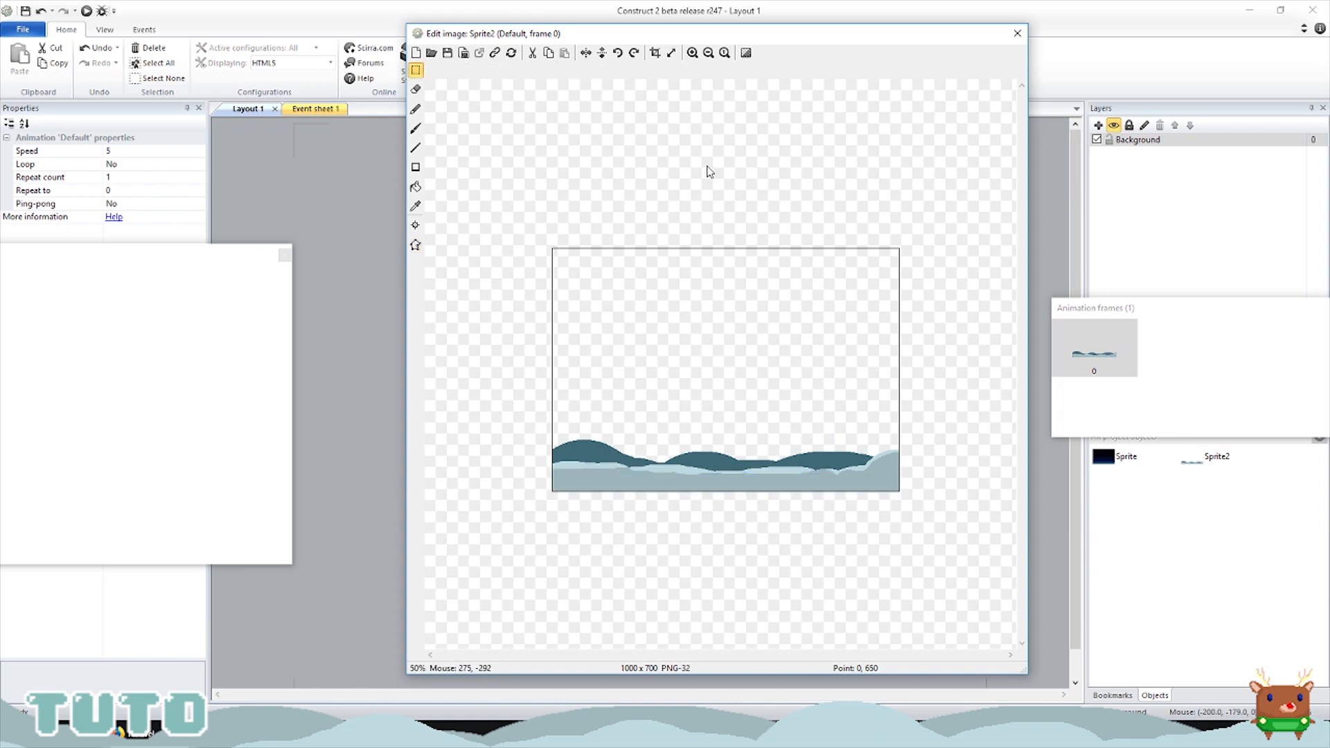
{"action": "left_click", "coordinate": [1016, 33]}
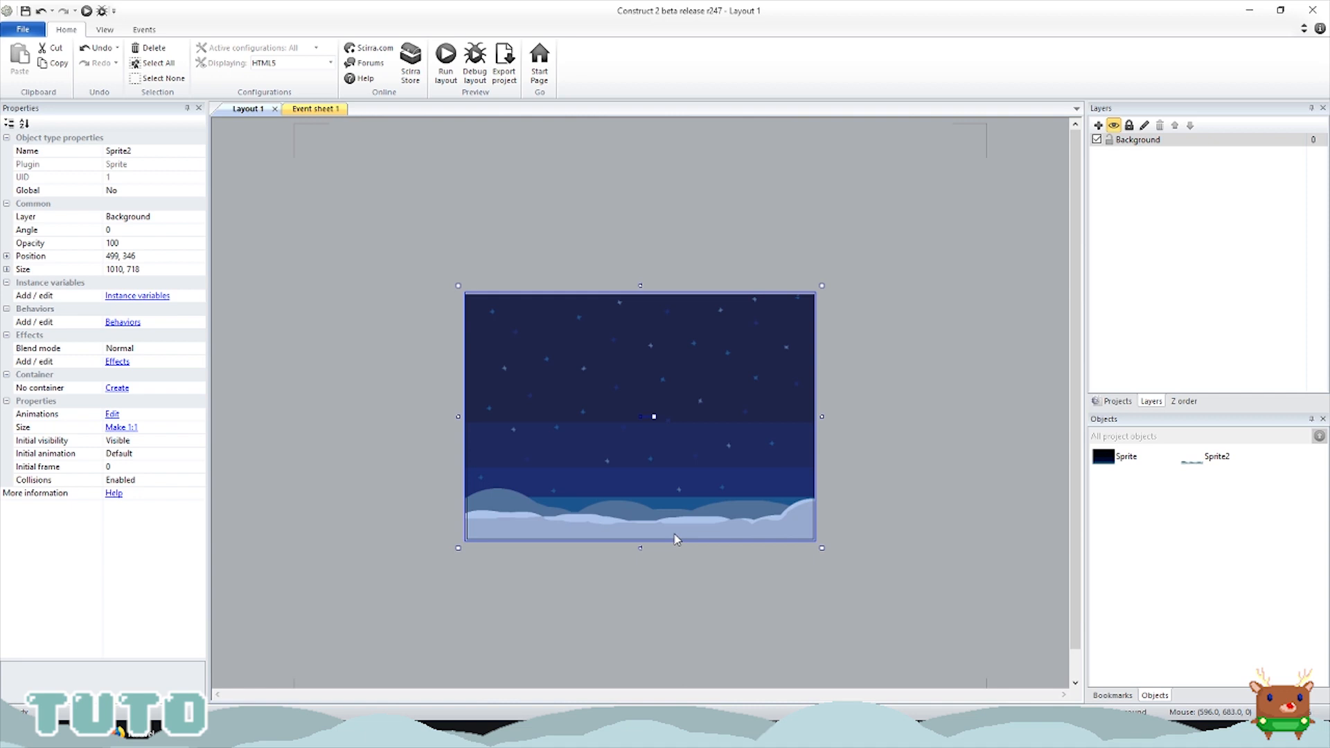
Step: Rename the snow sprite to Neige and the starry sky sprite to Ciel
{"action": "left_click", "coordinate": [937, 432]}
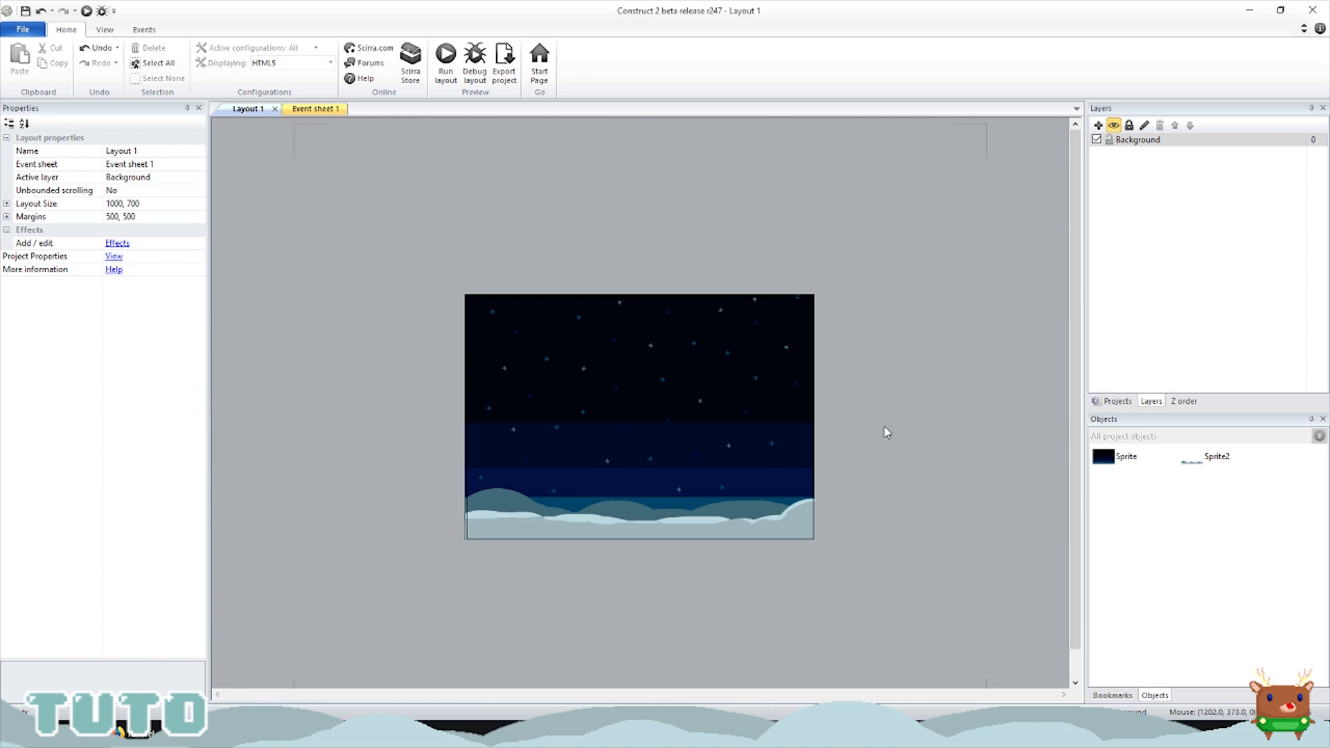
{"action": "left_click", "coordinate": [1219, 462]}
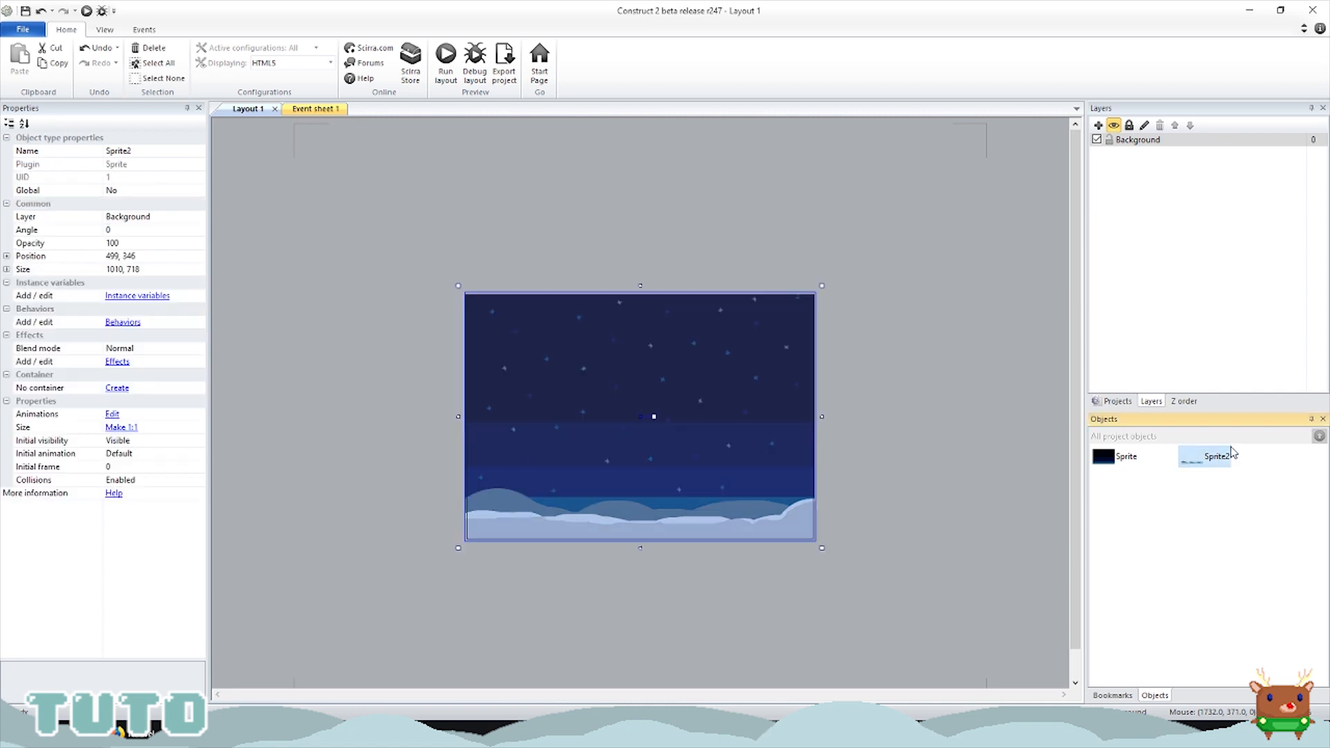
{"action": "left_click", "coordinate": [146, 151]}
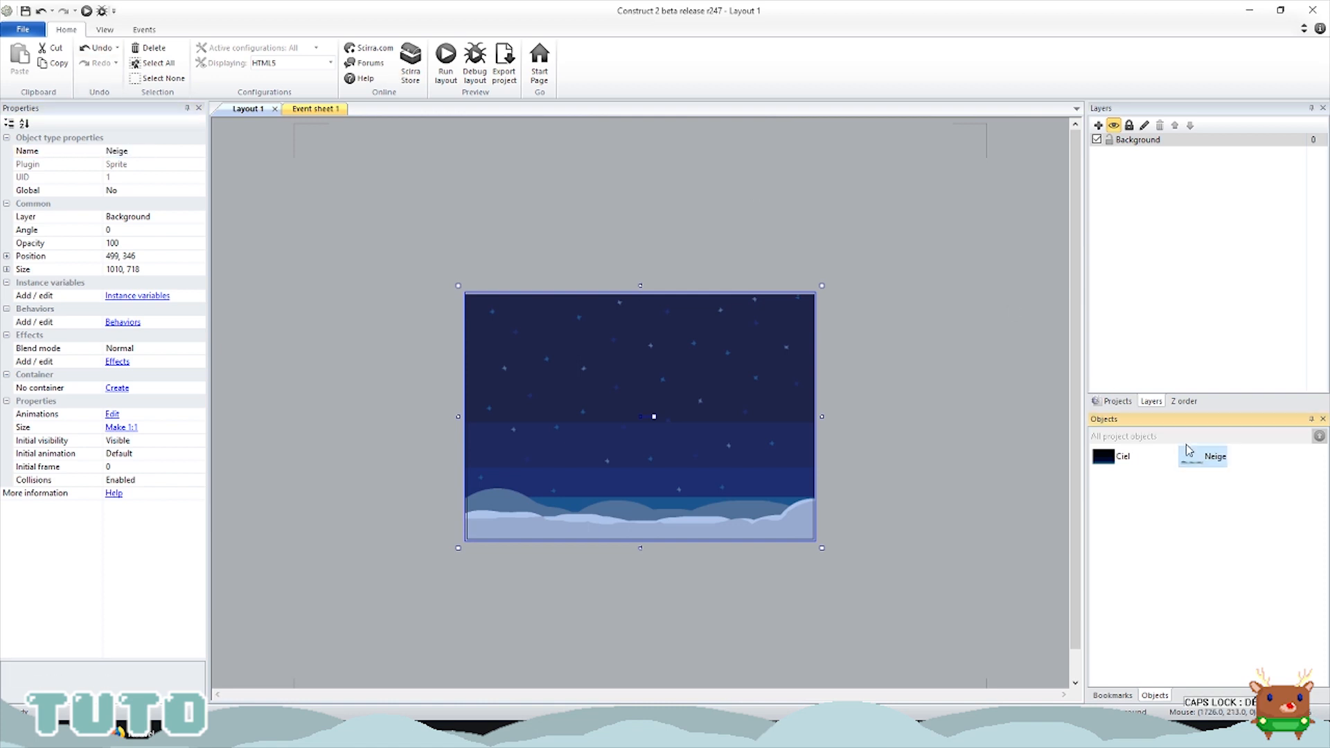
Step: Add the Solid behavior to the Neige sprite
{"action": "right_click", "coordinate": [1220, 463]}
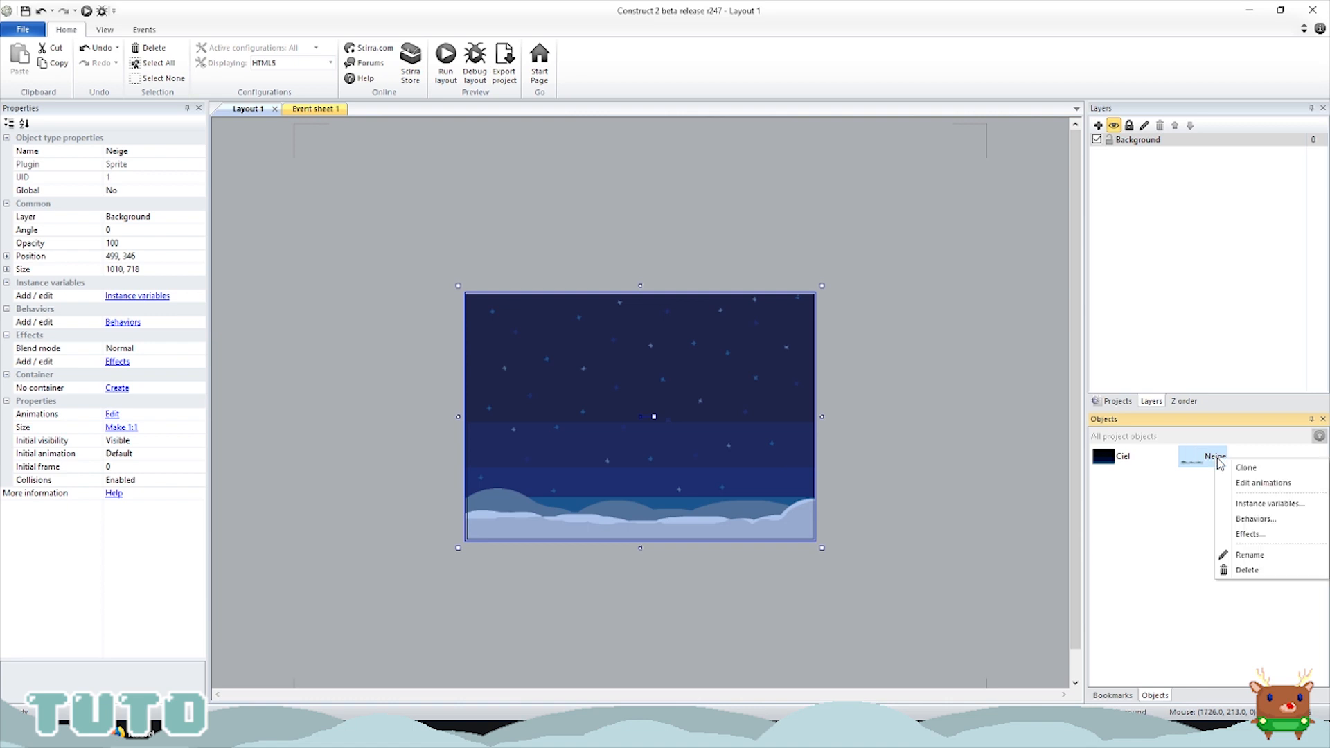
{"action": "left_click", "coordinate": [1256, 518]}
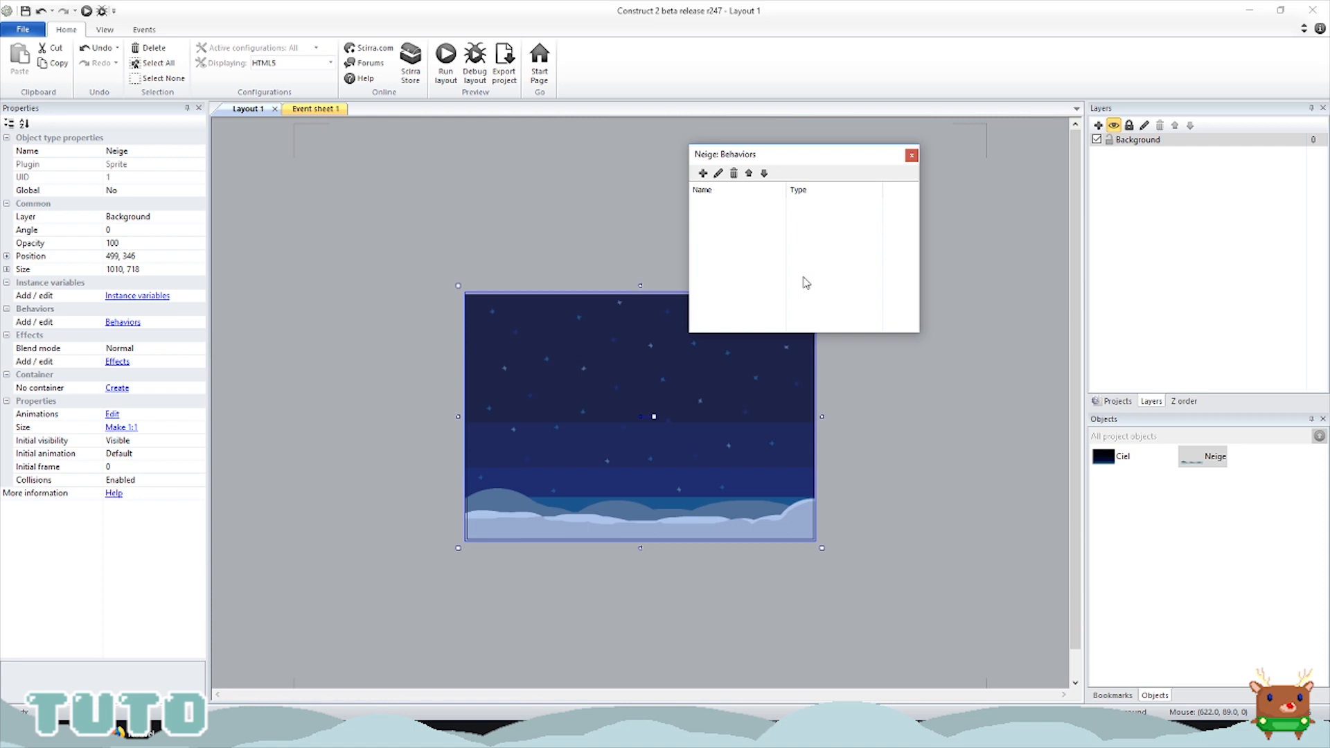
{"action": "left_click", "coordinate": [702, 173]}
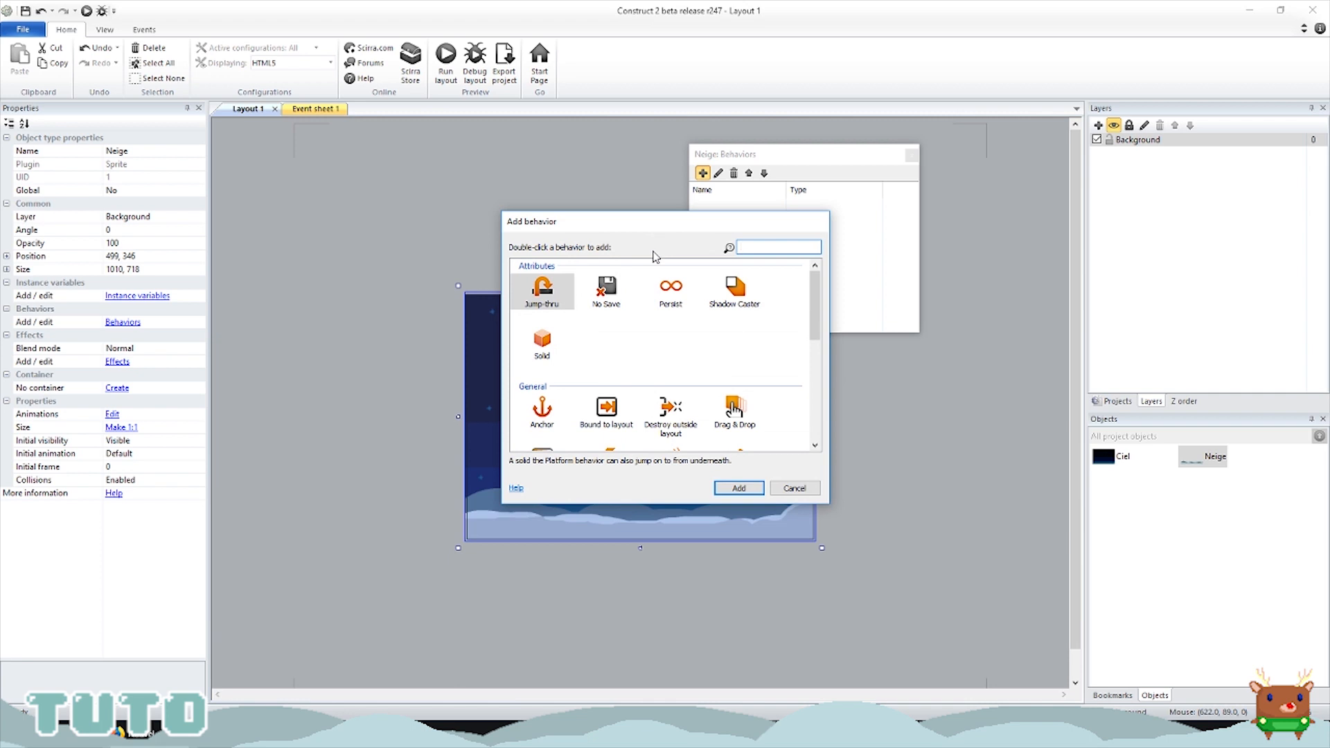
{"action": "left_click", "coordinate": [542, 342]}
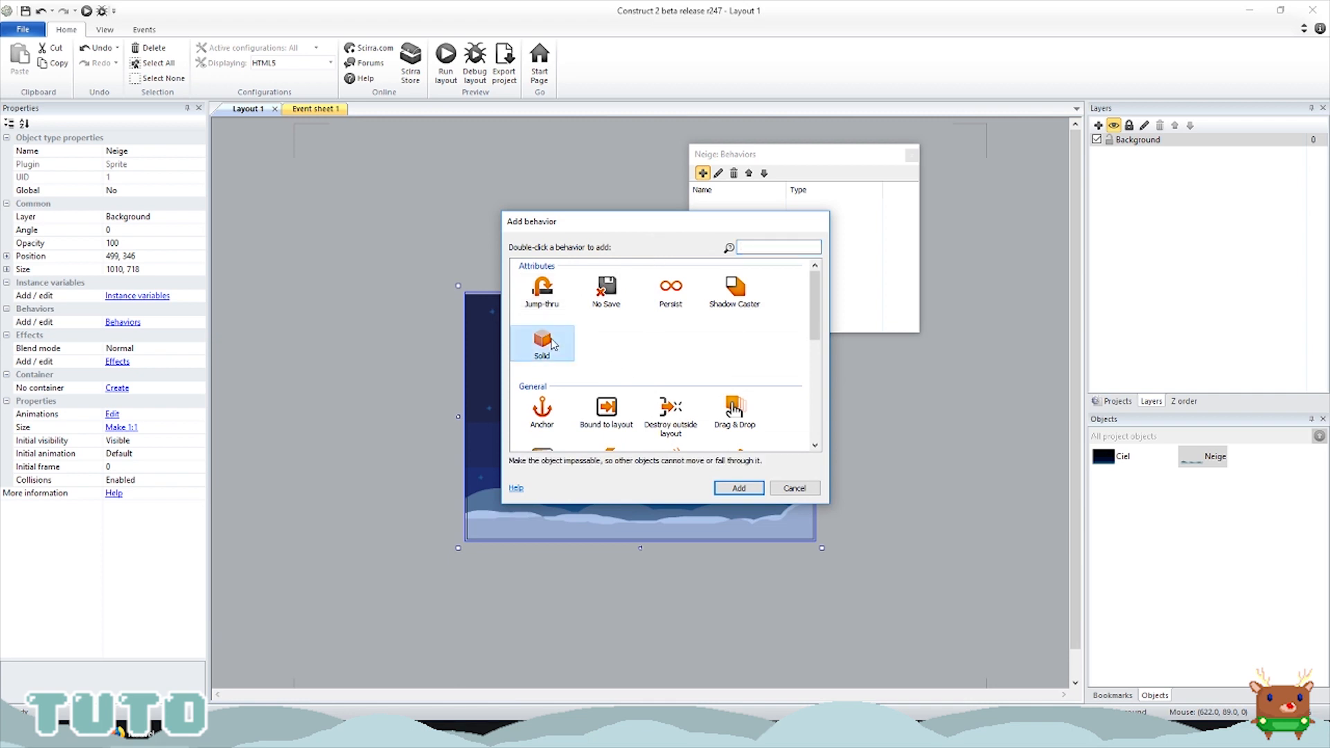
{"action": "left_click", "coordinate": [746, 489]}
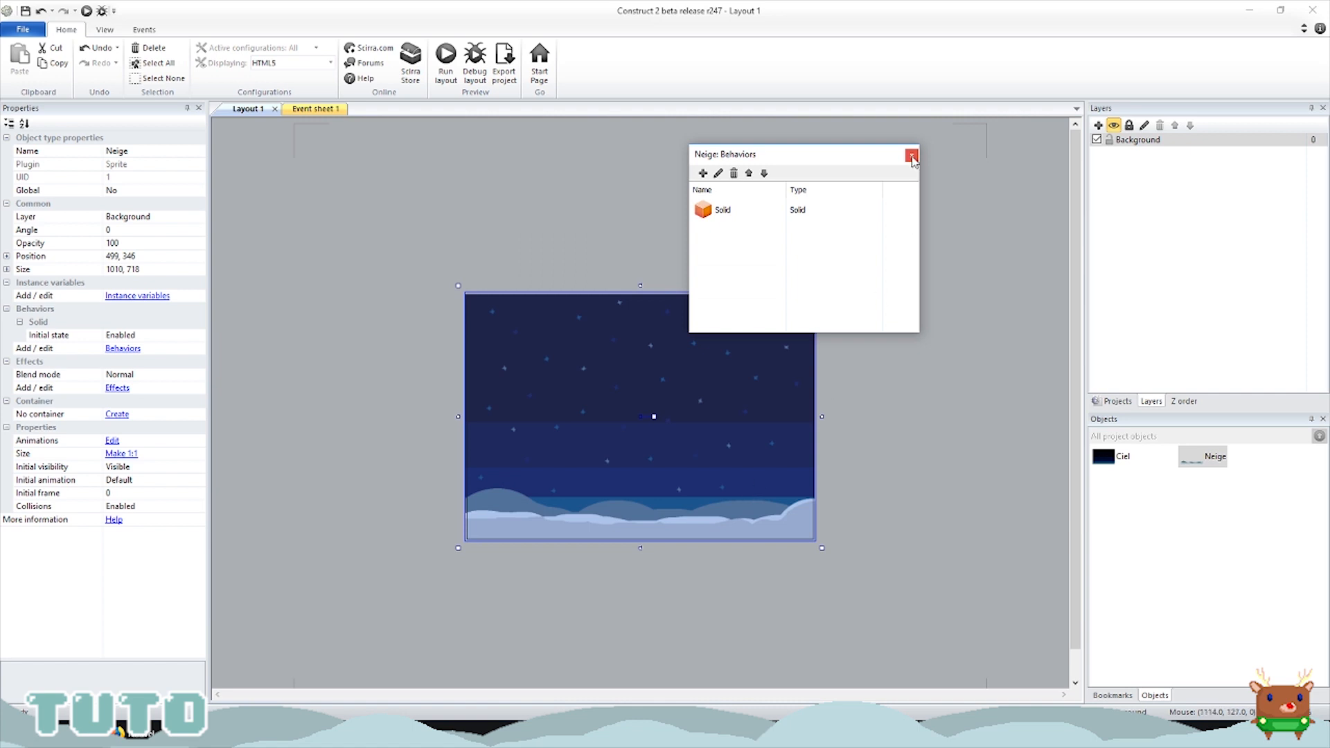
Step: Close the Neige behaviors list, lock the Background layer and add a new layer above it
{"action": "left_click", "coordinate": [912, 156]}
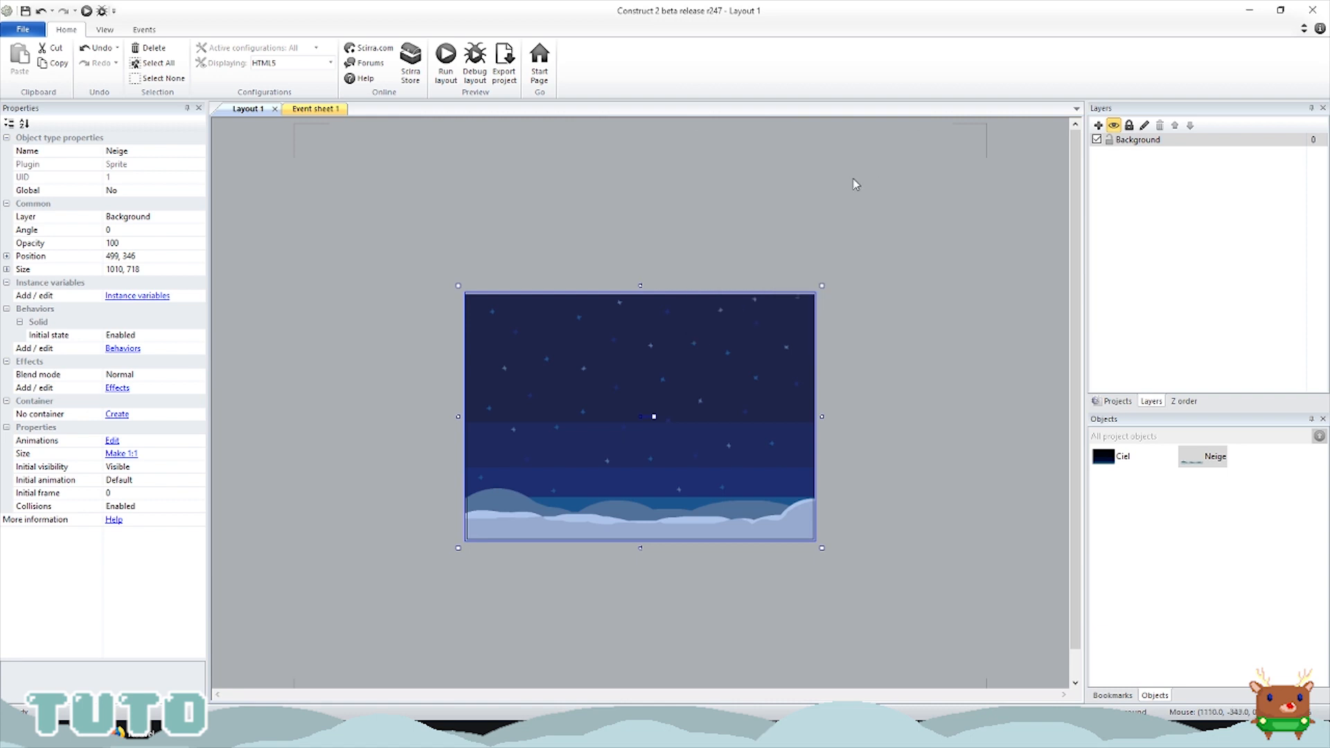
{"action": "left_click", "coordinate": [916, 326]}
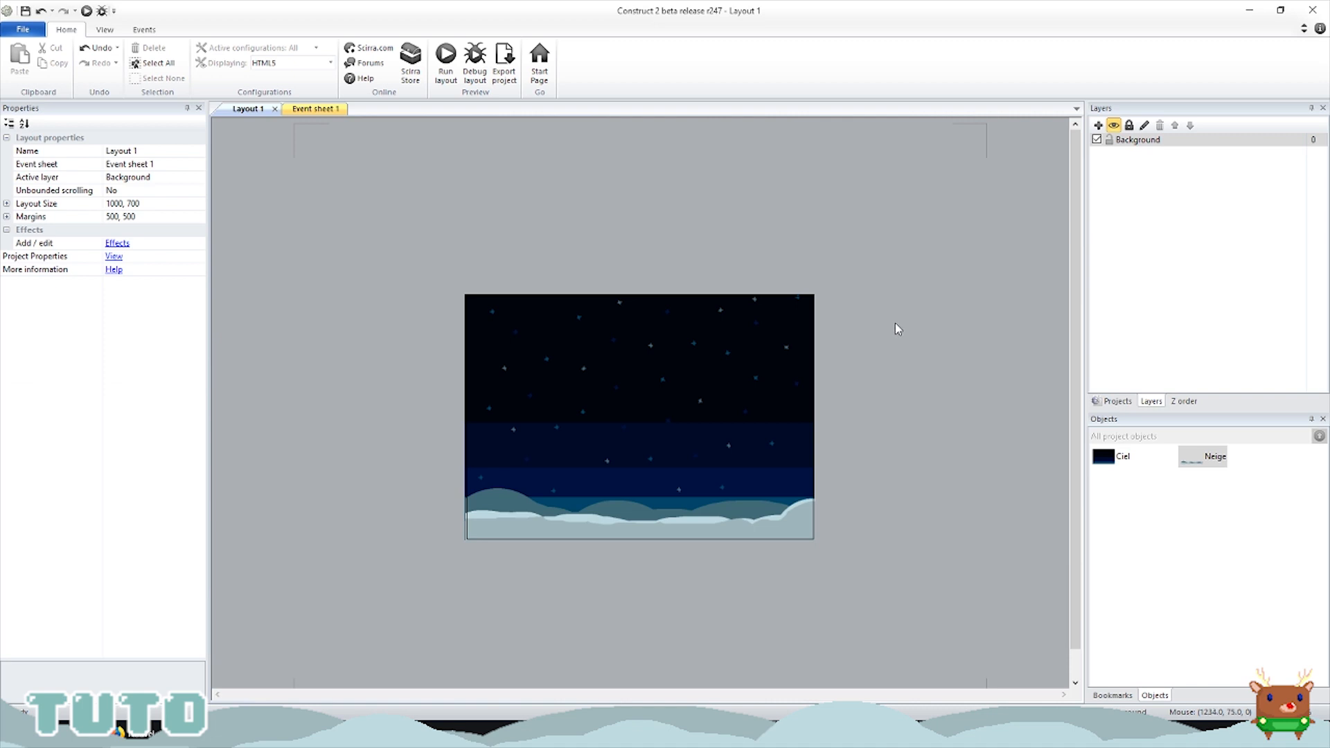
{"action": "left_click", "coordinate": [1109, 140]}
{"action": "left_click", "coordinate": [1098, 125]}
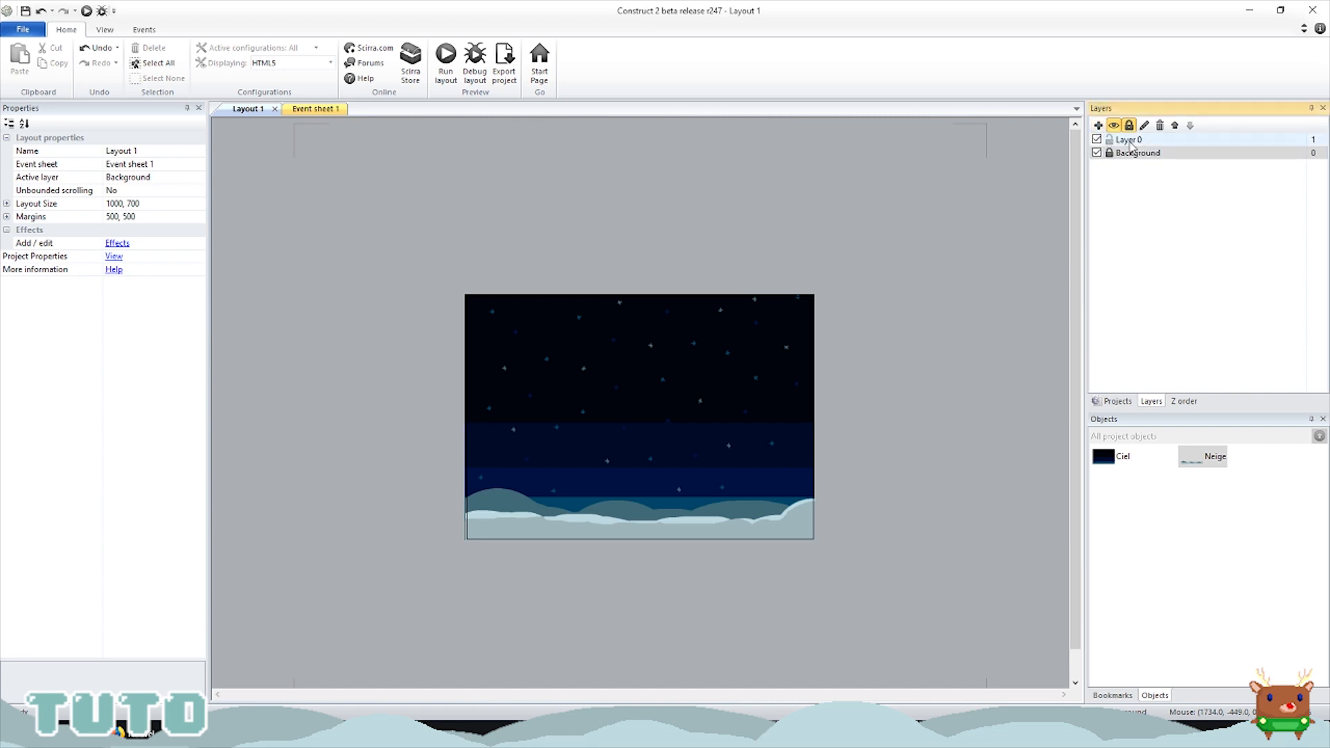
Step: Rename the new layer to ElementsGameplay and make it the active layer
{"action": "left_click", "coordinate": [1127, 140]}
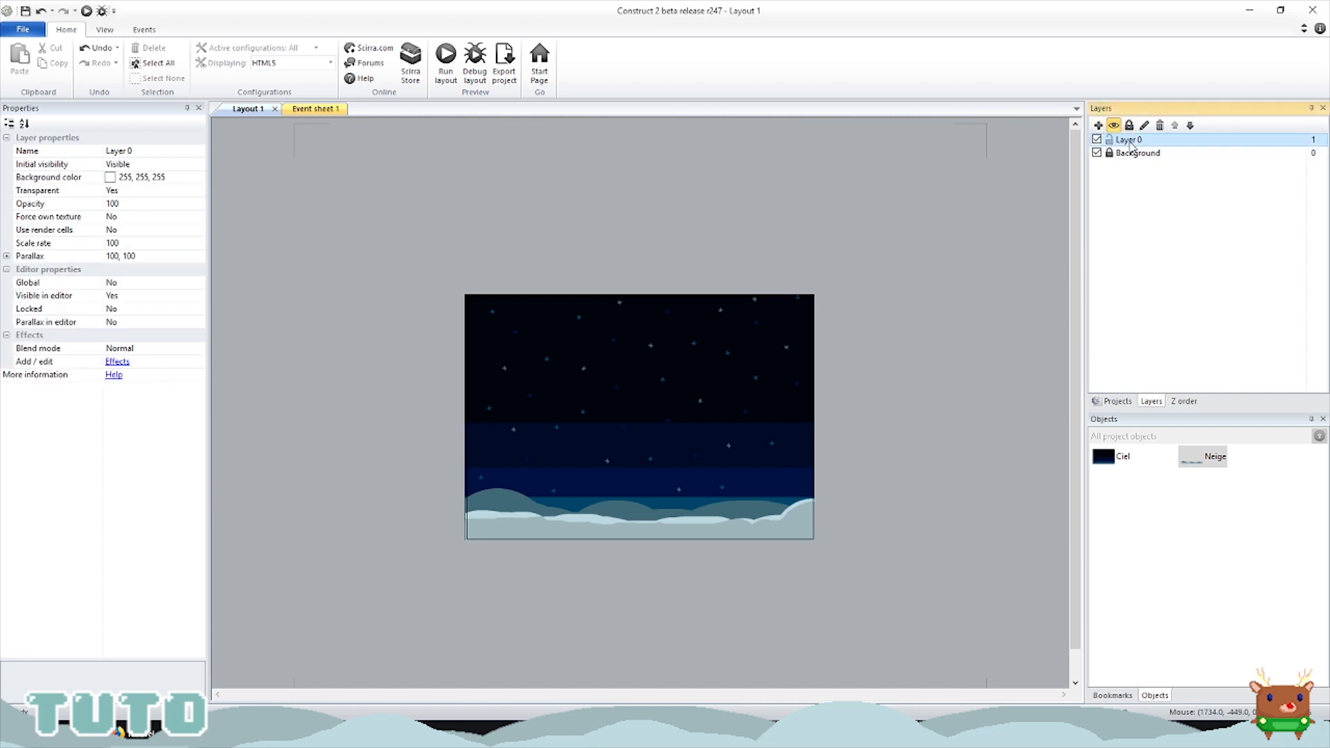
{"action": "left_click", "coordinate": [1144, 129]}
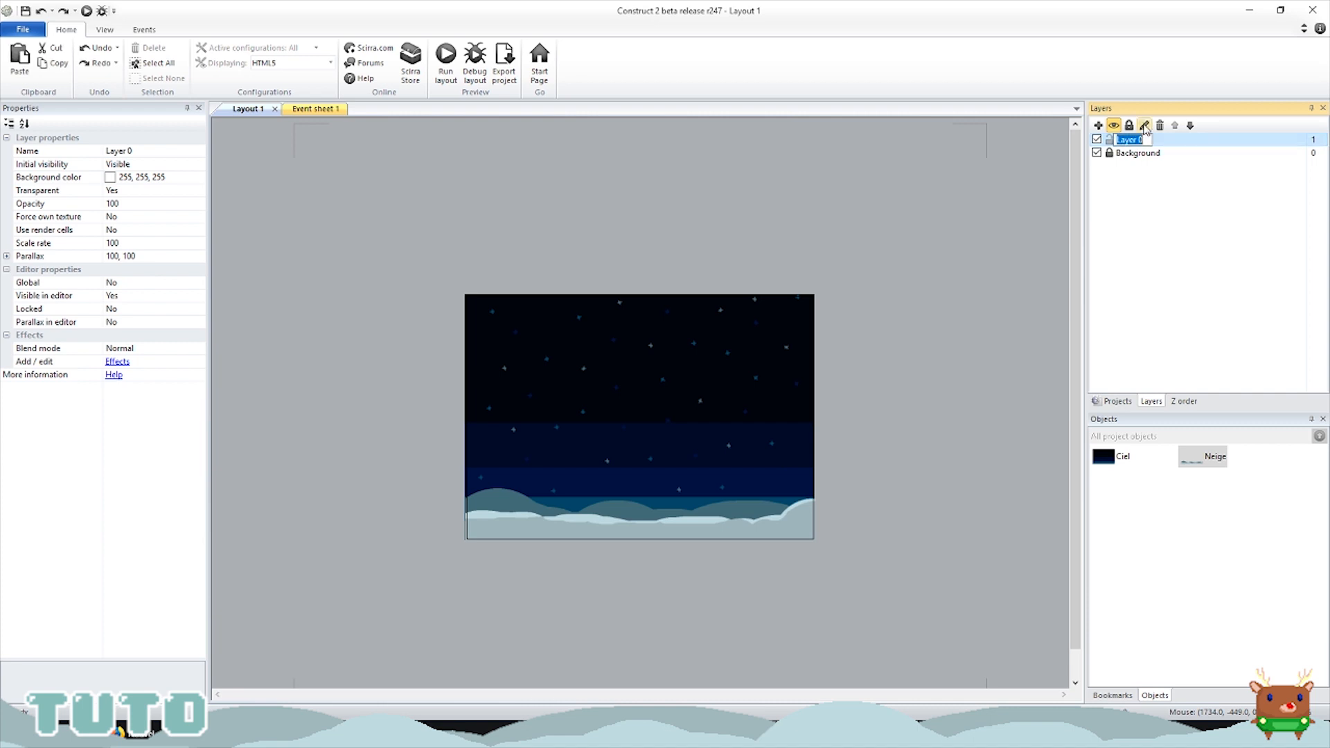
{"action": "type", "text": "E"}
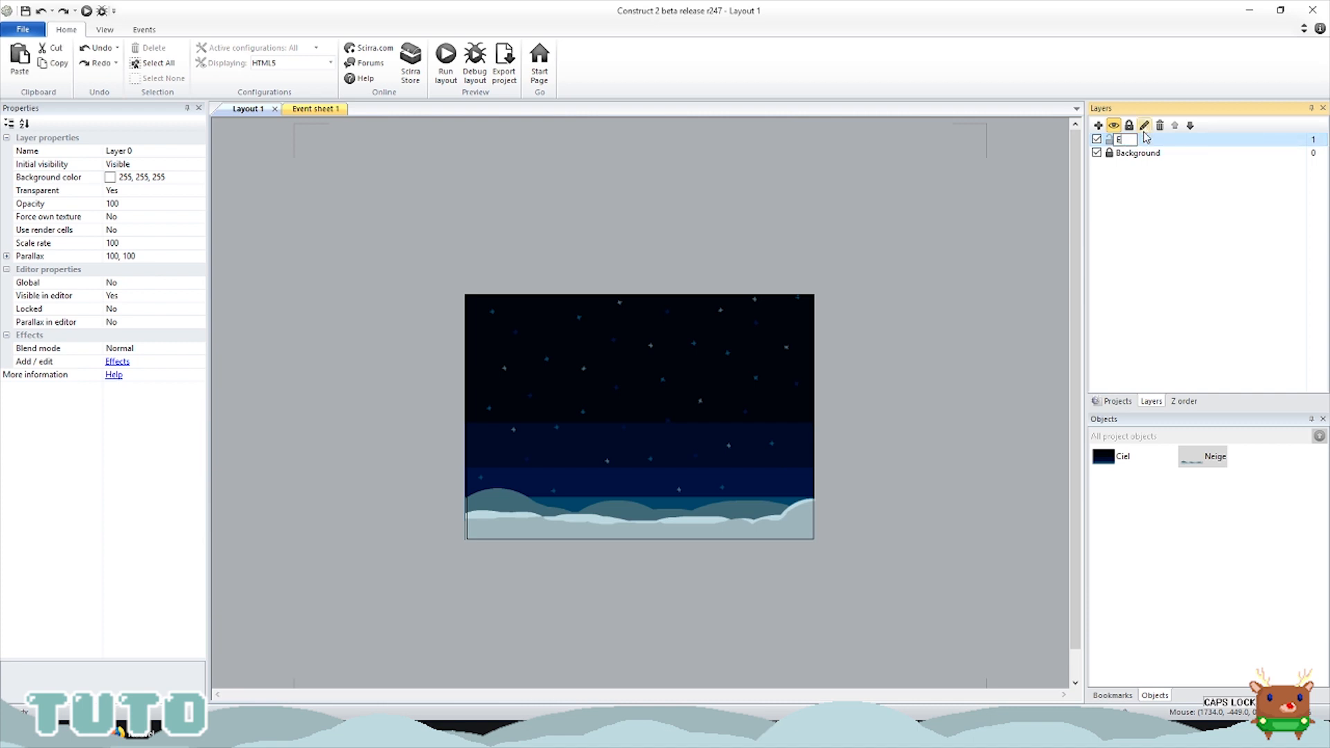
{"action": "type", "text": "lementsGameplay"}
{"action": "key", "text": "Return"}
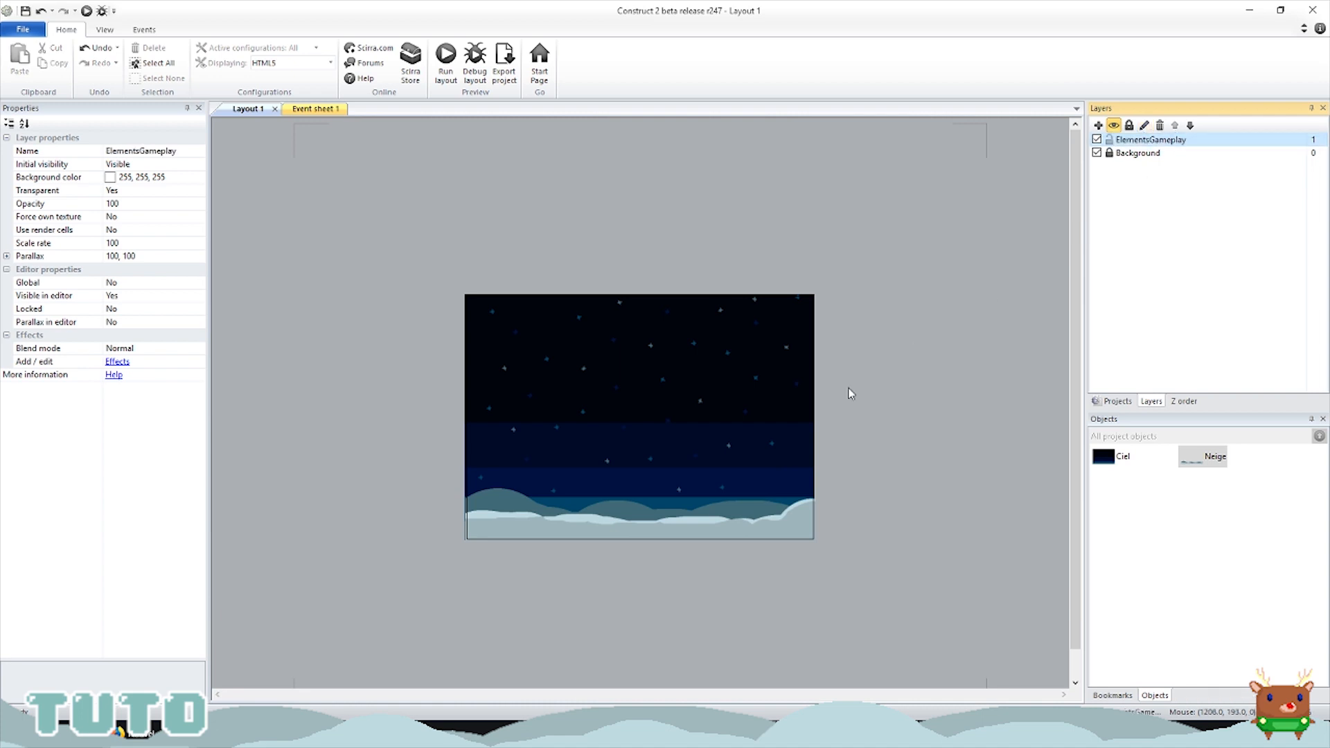
Step: Insert a new Sprite object on the ElementsGameplay layer near the middle of the layout
{"action": "right_click", "coordinate": [637, 455]}
{"action": "left_click", "coordinate": [664, 463]}
{"action": "left_click", "coordinate": [689, 272]}
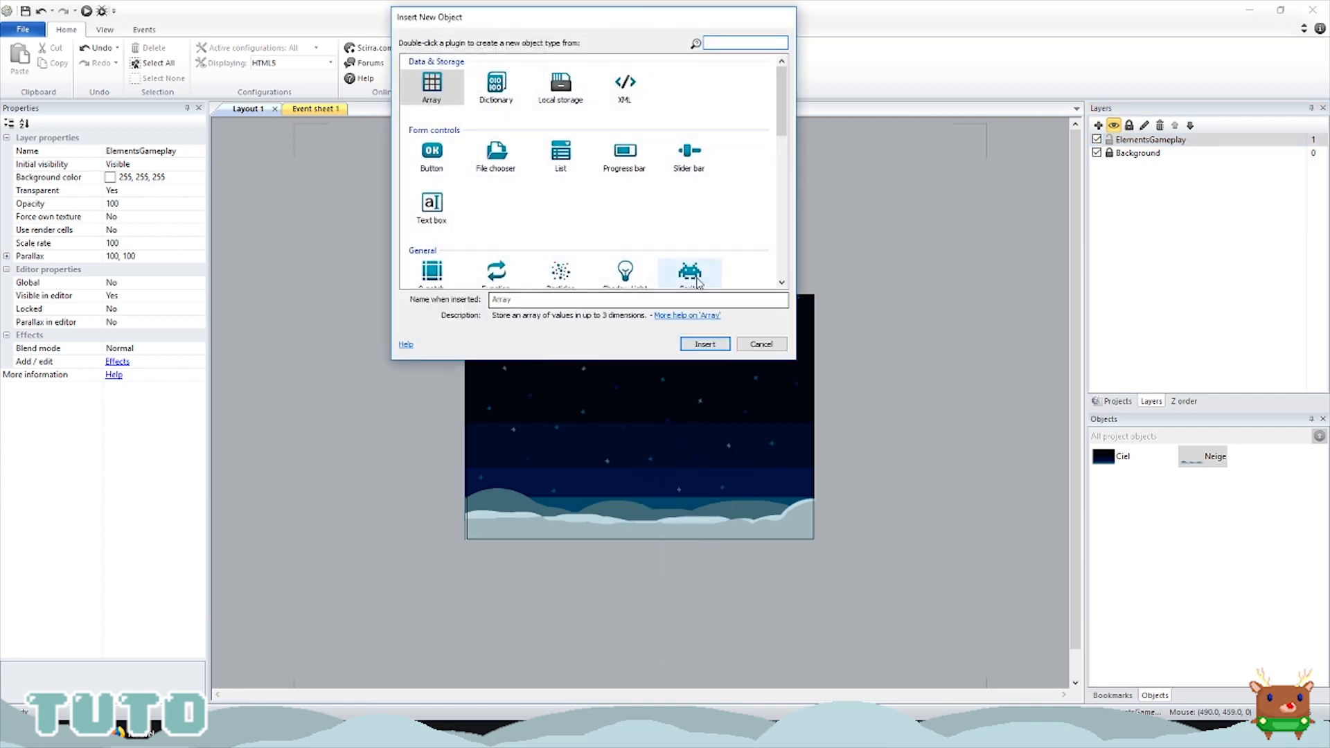
{"action": "left_click", "coordinate": [705, 343]}
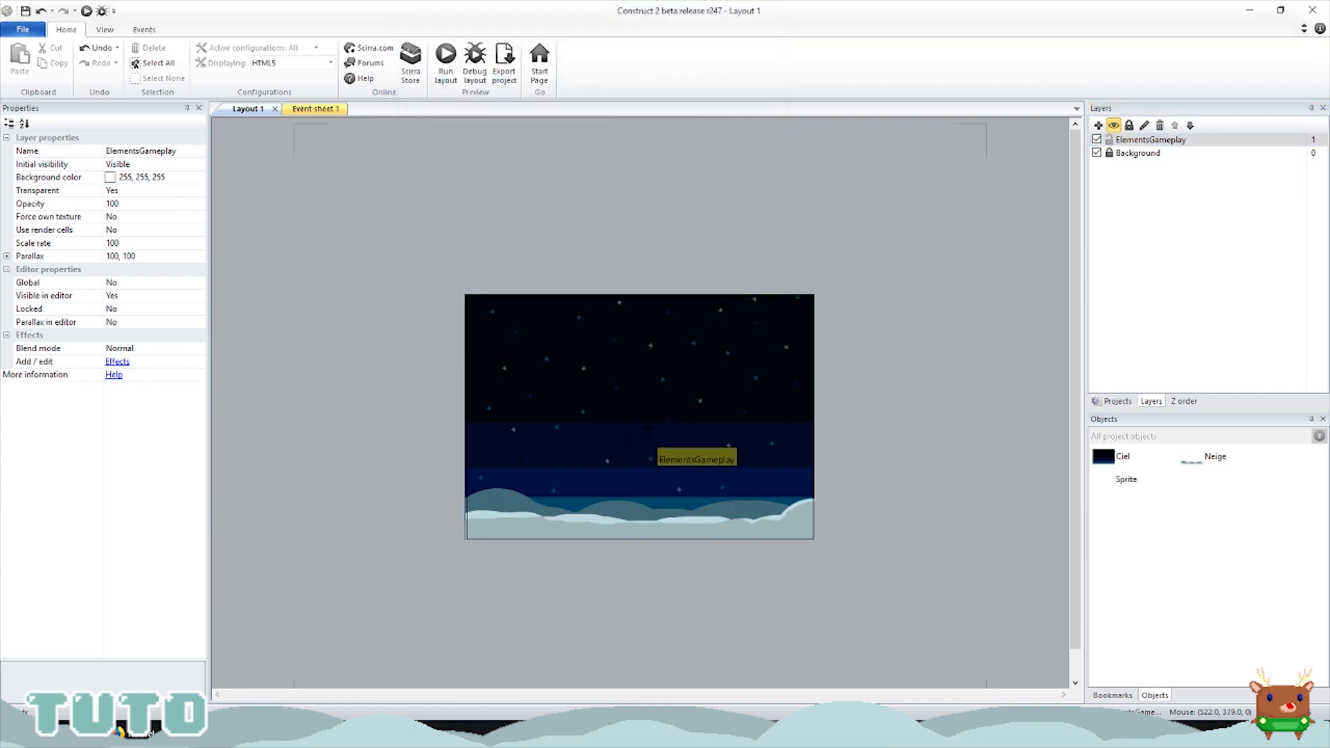
{"action": "left_click", "coordinate": [656, 449]}
Step: Reduce the reindeer image's collision polygon to a four-point box reaching the image's corners, and close the image editor
{"action": "left_click", "coordinate": [416, 245]}
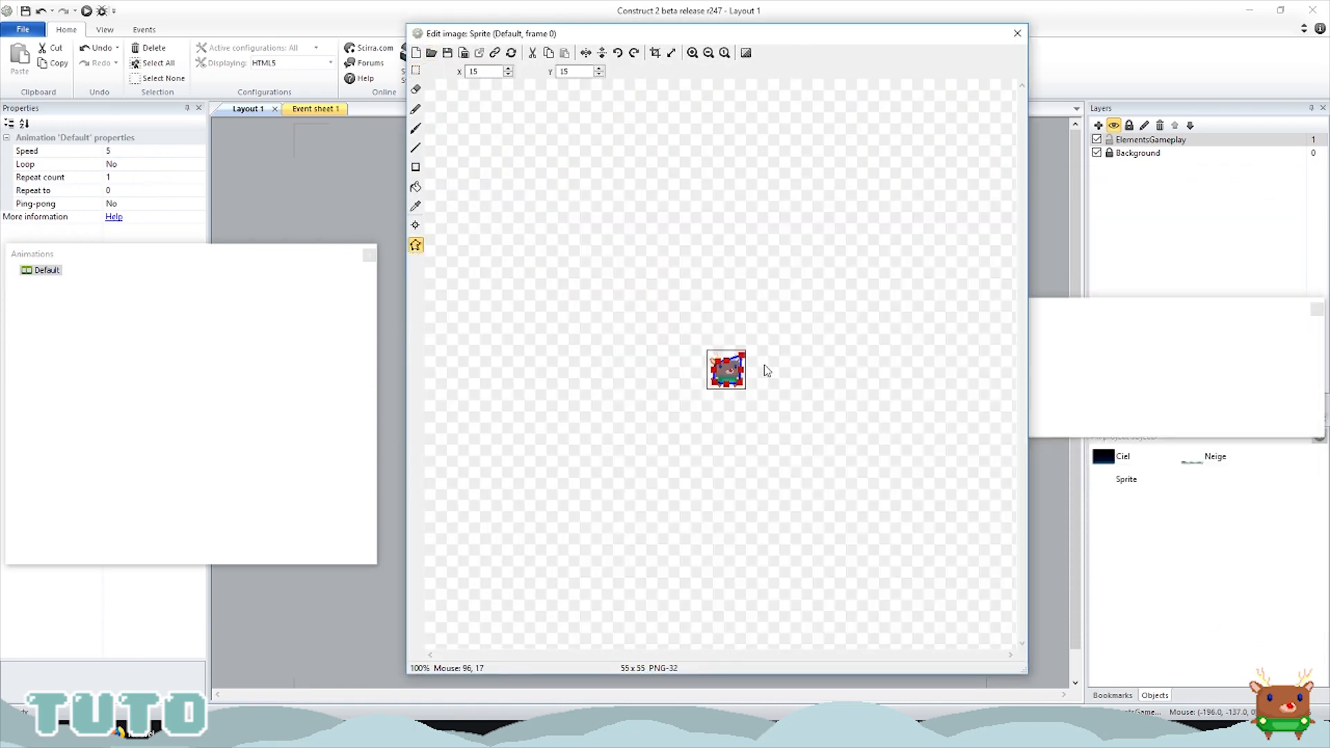
{"action": "left_click", "coordinate": [726, 360]}
{"action": "key", "text": "Delete"}
{"action": "left_click", "coordinate": [742, 358]}
{"action": "key", "text": "Delete"}
{"action": "left_click", "coordinate": [741, 369]}
{"action": "key", "text": "Delete"}
{"action": "left_click", "coordinate": [740, 382]}
{"action": "key", "text": "Delete"}
{"action": "left_click_drag", "start_coordinate": [718, 362], "coordinate": [746, 350]}
{"action": "mouse_move", "coordinate": [713, 369]}
{"action": "left_mouse_down"}
{"action": "mouse_move", "coordinate": [707, 350]}
{"action": "mouse_move", "coordinate": [708, 388]}
{"action": "left_mouse_up"}
{"action": "left_click", "coordinate": [1017, 33]}
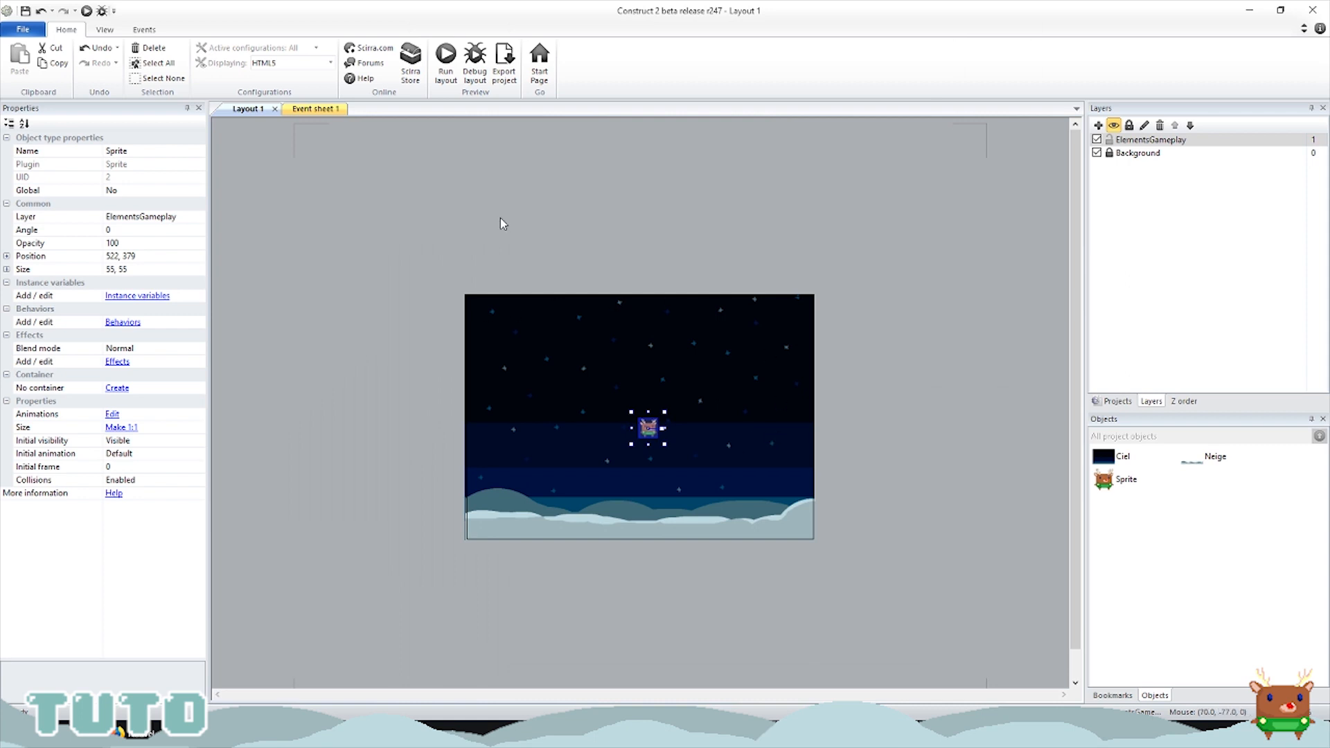
Step: Rename the reindeer sprite to Rudolph and move it down to the snow, at about 500, 586
{"action": "left_click", "coordinate": [105, 29]}
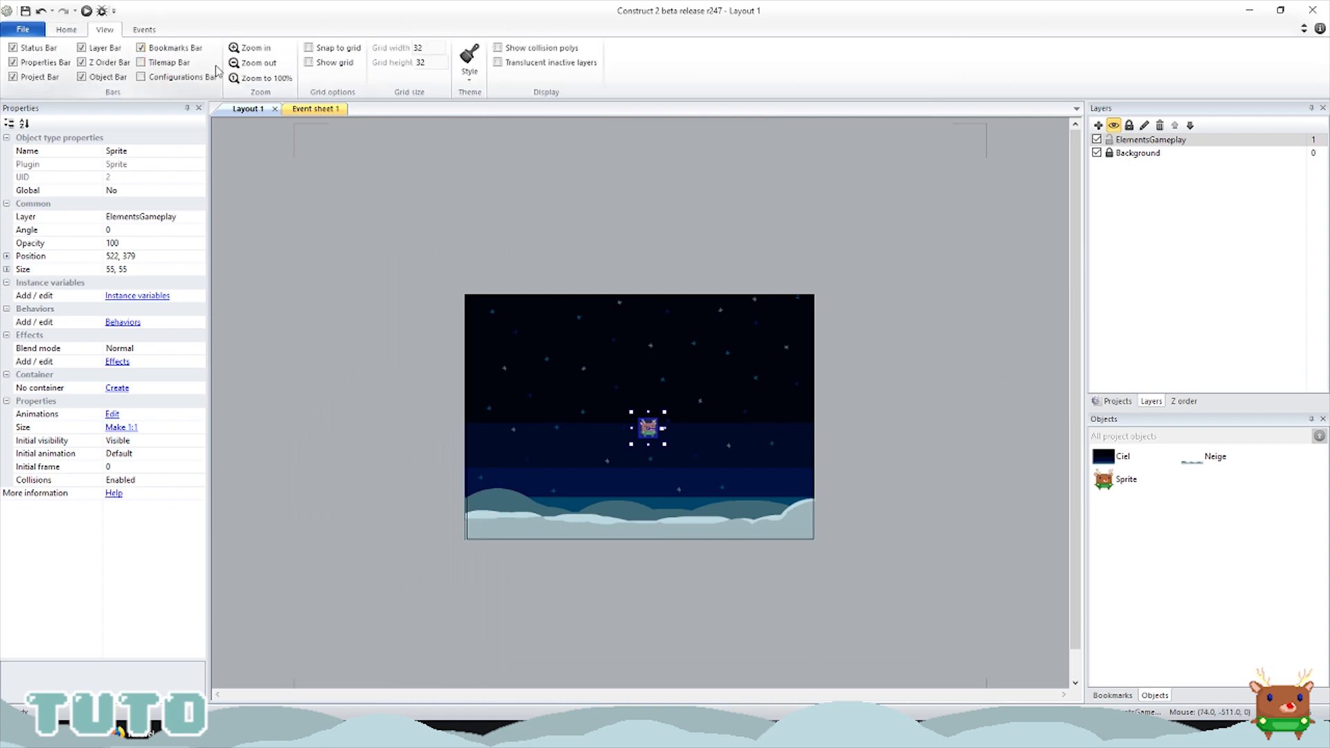
{"action": "left_click", "coordinate": [251, 48]}
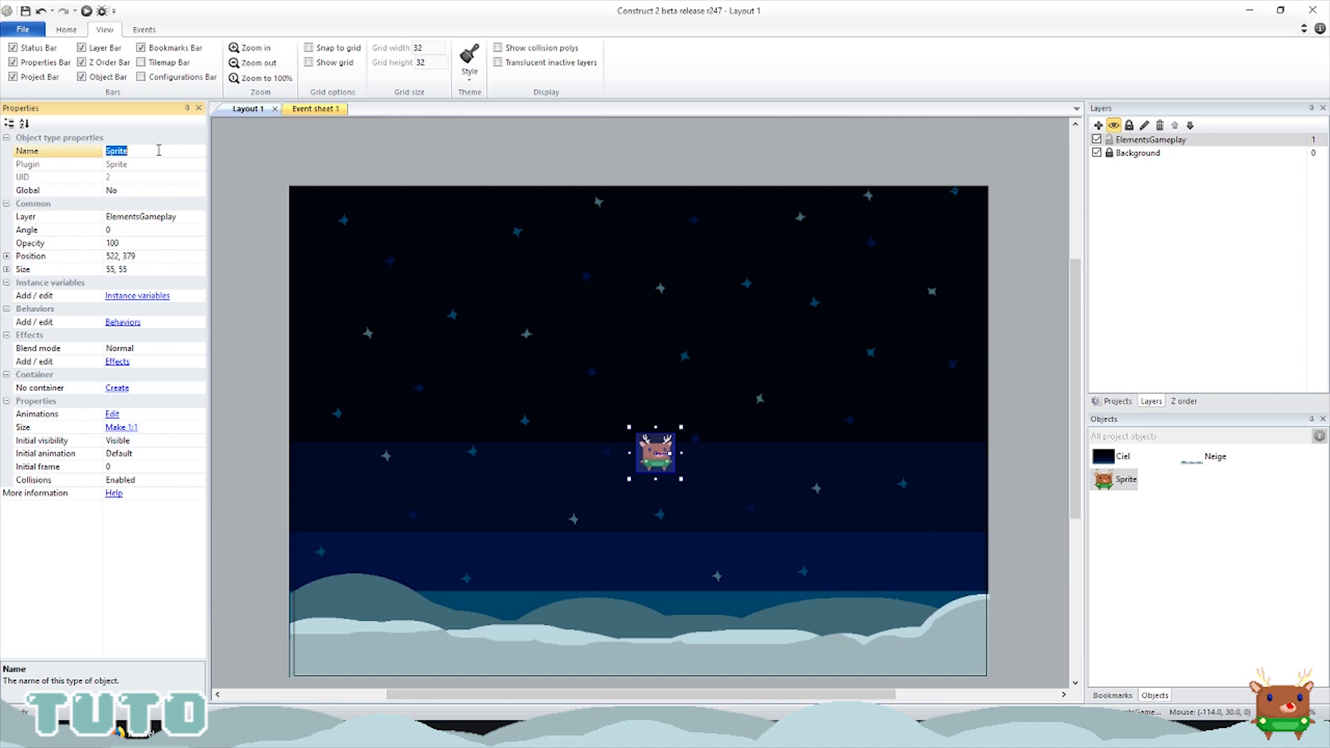
{"action": "left_click_drag", "start_coordinate": [656, 465], "coordinate": [646, 588]}
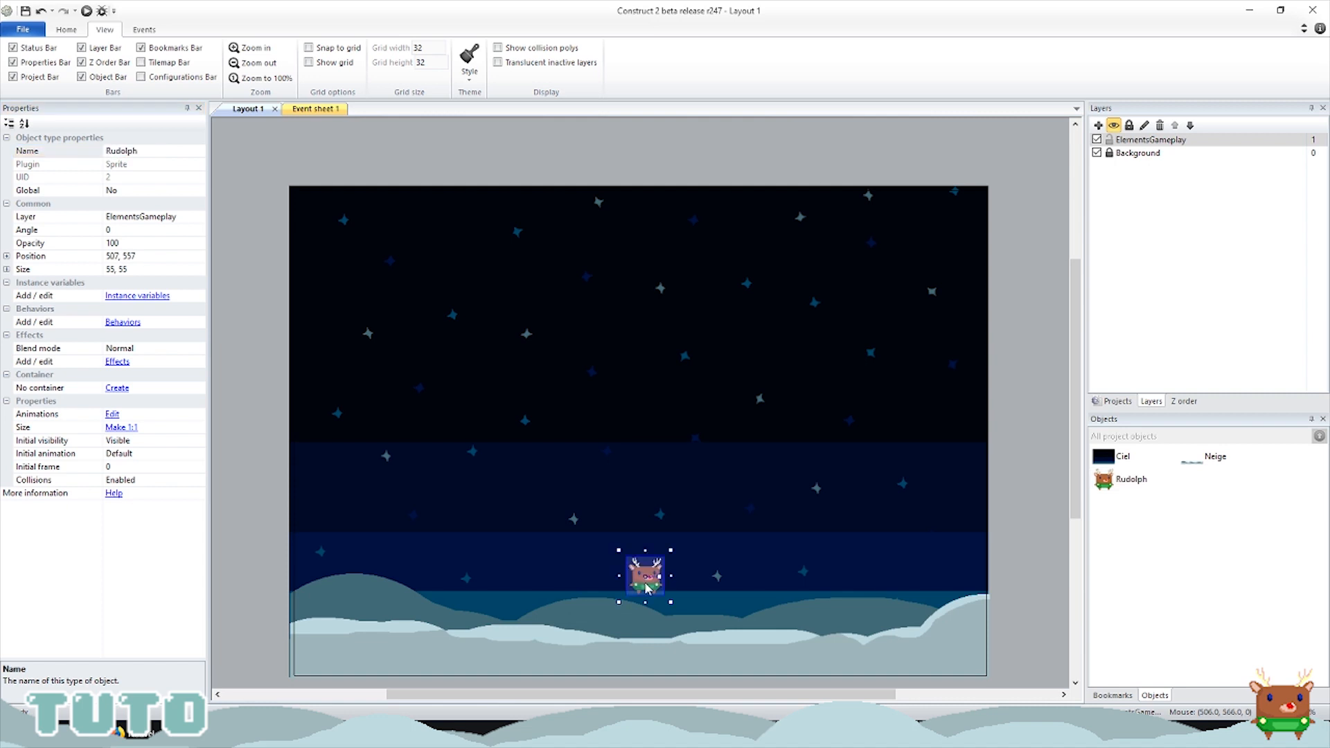
{"action": "left_click_drag", "start_coordinate": [645, 587], "coordinate": [642, 611]}
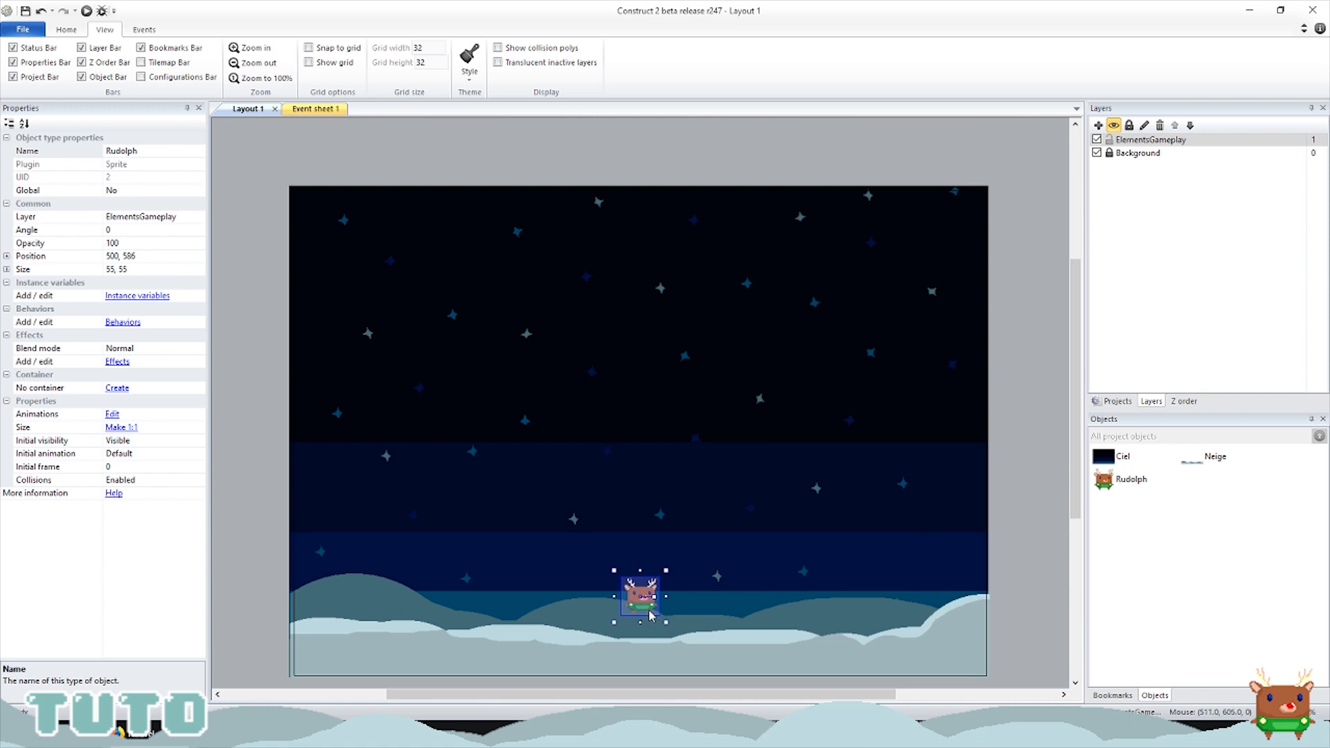
Step: Add the Platform behavior to the Rudolph sprite
{"action": "right_click", "coordinate": [1135, 482]}
{"action": "left_click", "coordinate": [1188, 548]}
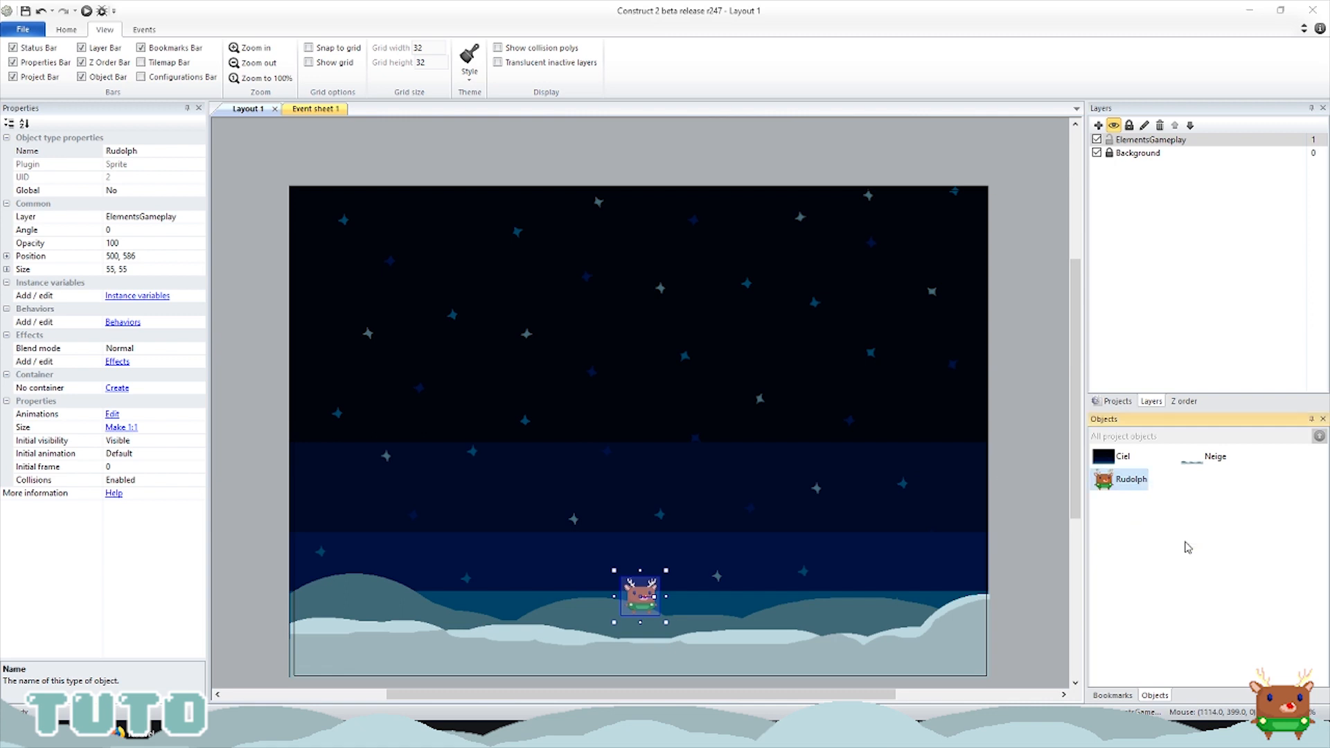
{"action": "left_click", "coordinate": [701, 173]}
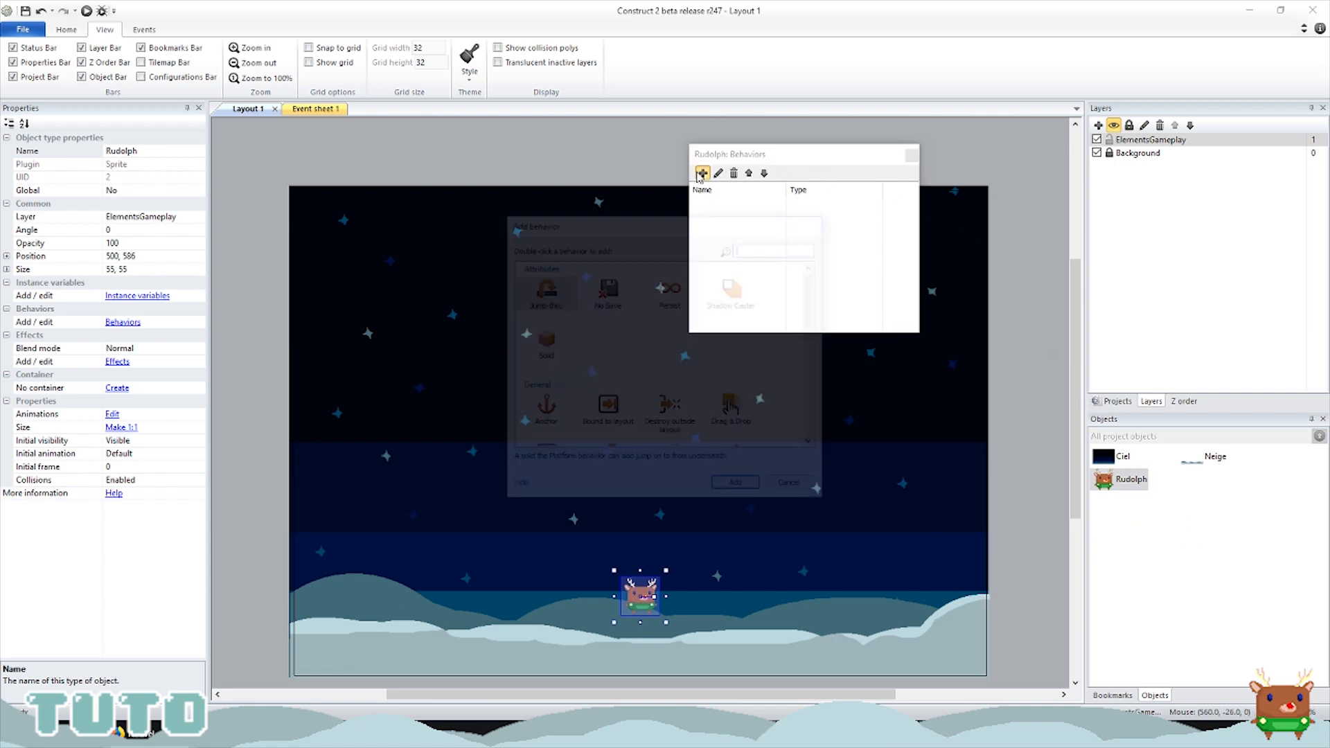
{"action": "scroll", "coordinate": [642, 328], "scroll_direction": "down", "scroll_amount": 4}
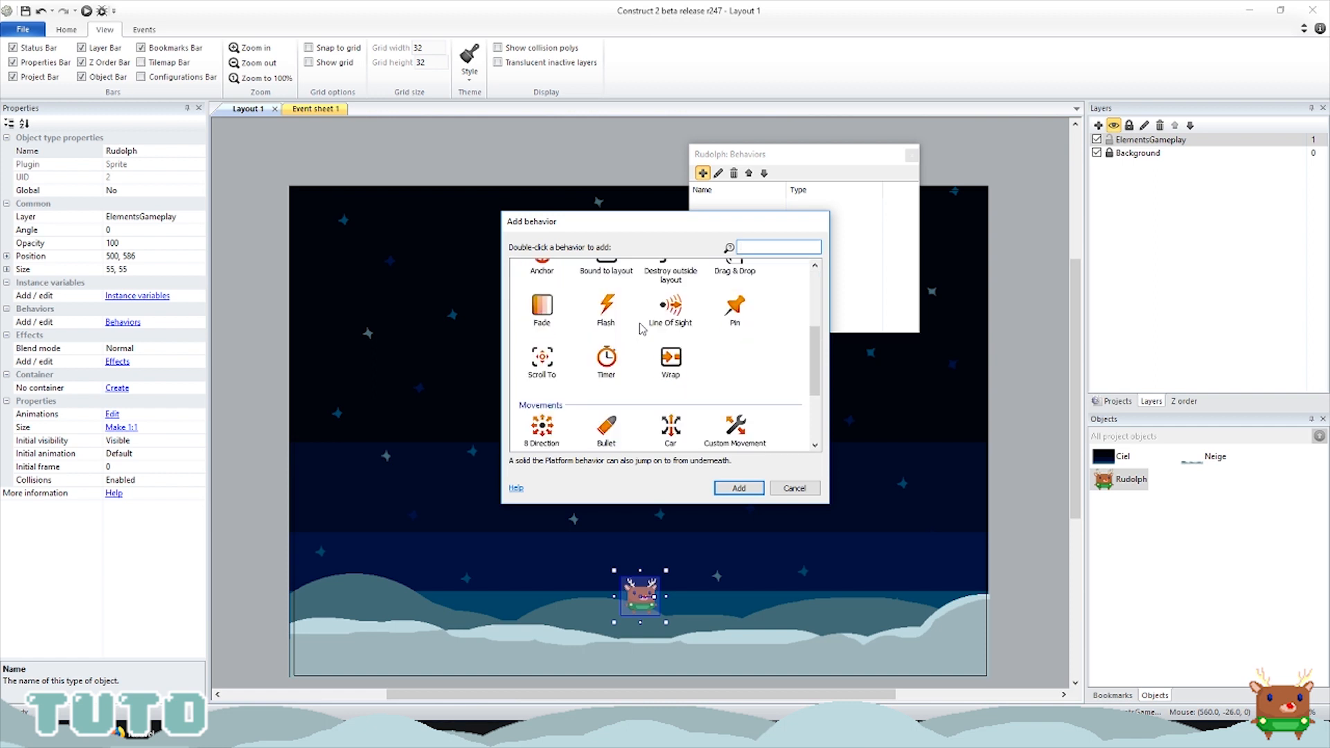
{"action": "scroll", "coordinate": [642, 329], "scroll_direction": "down", "scroll_amount": 2}
{"action": "left_click", "coordinate": [670, 360]}
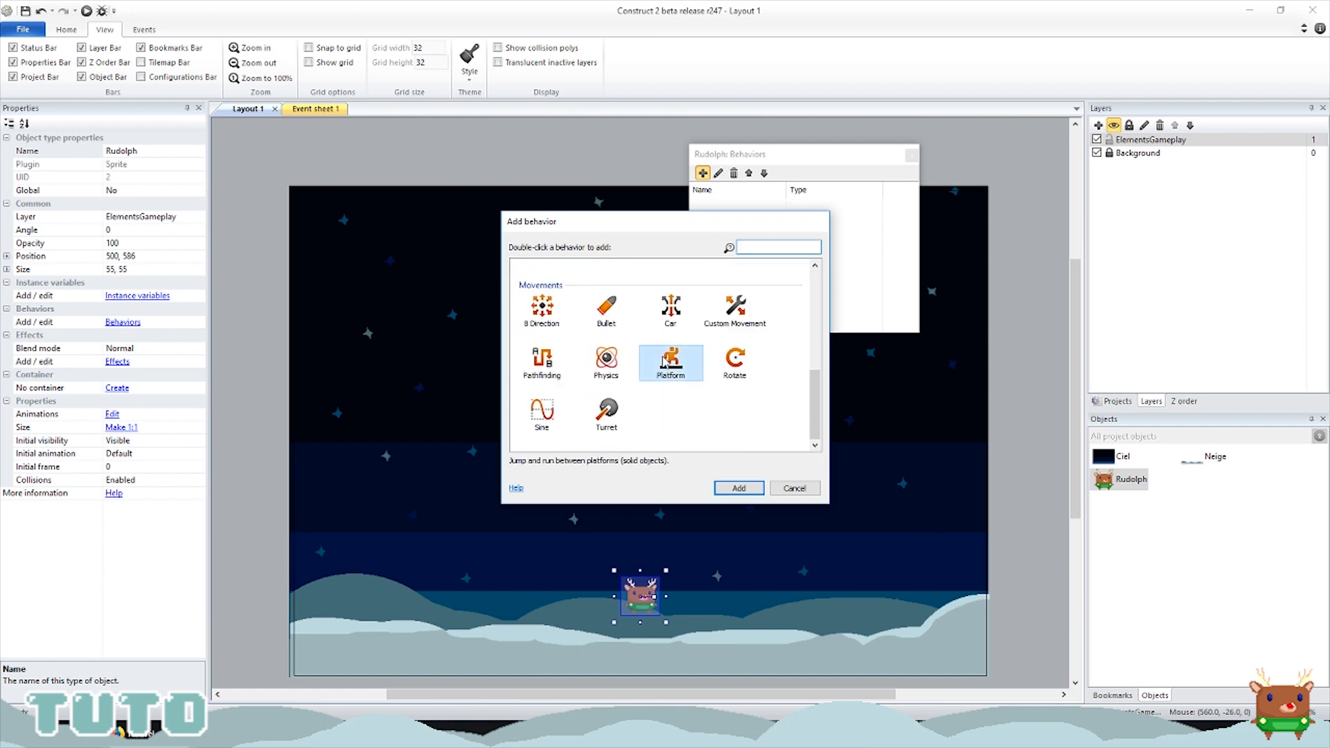
{"action": "left_click", "coordinate": [748, 493]}
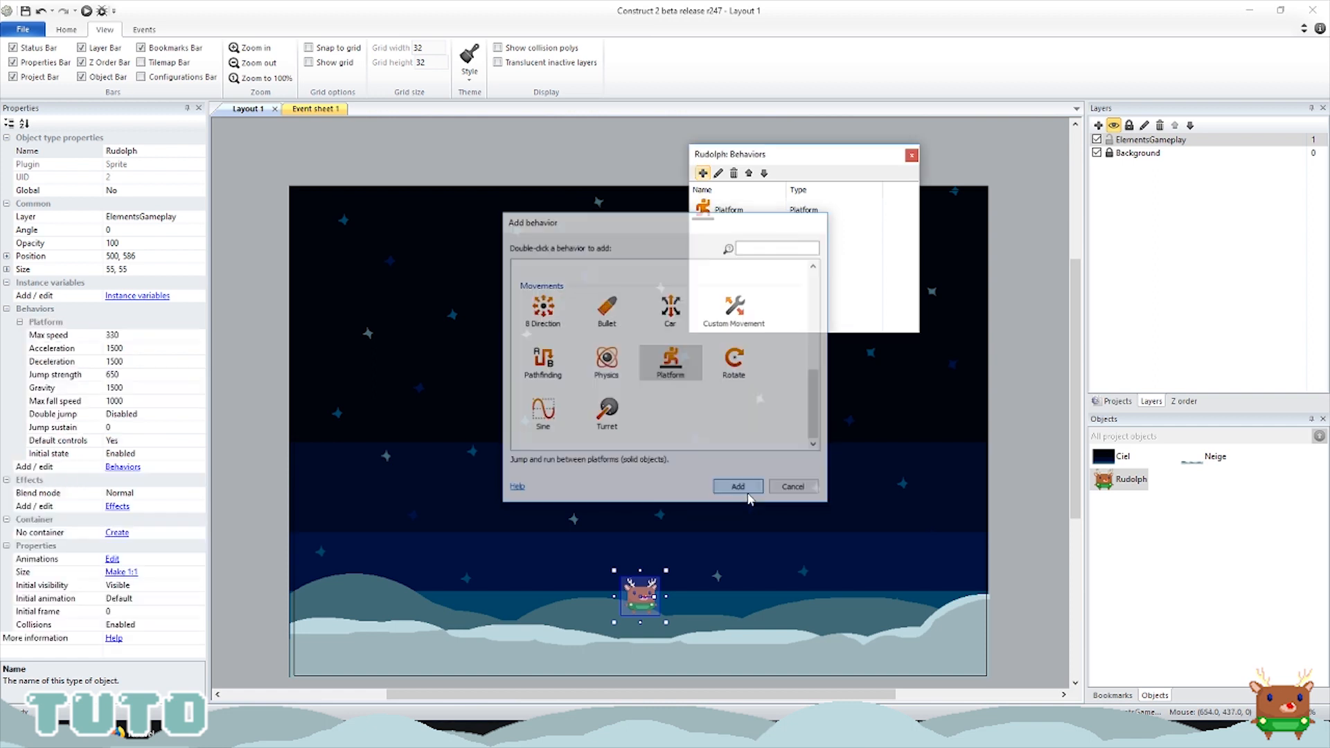
{"action": "left_click", "coordinate": [912, 156]}
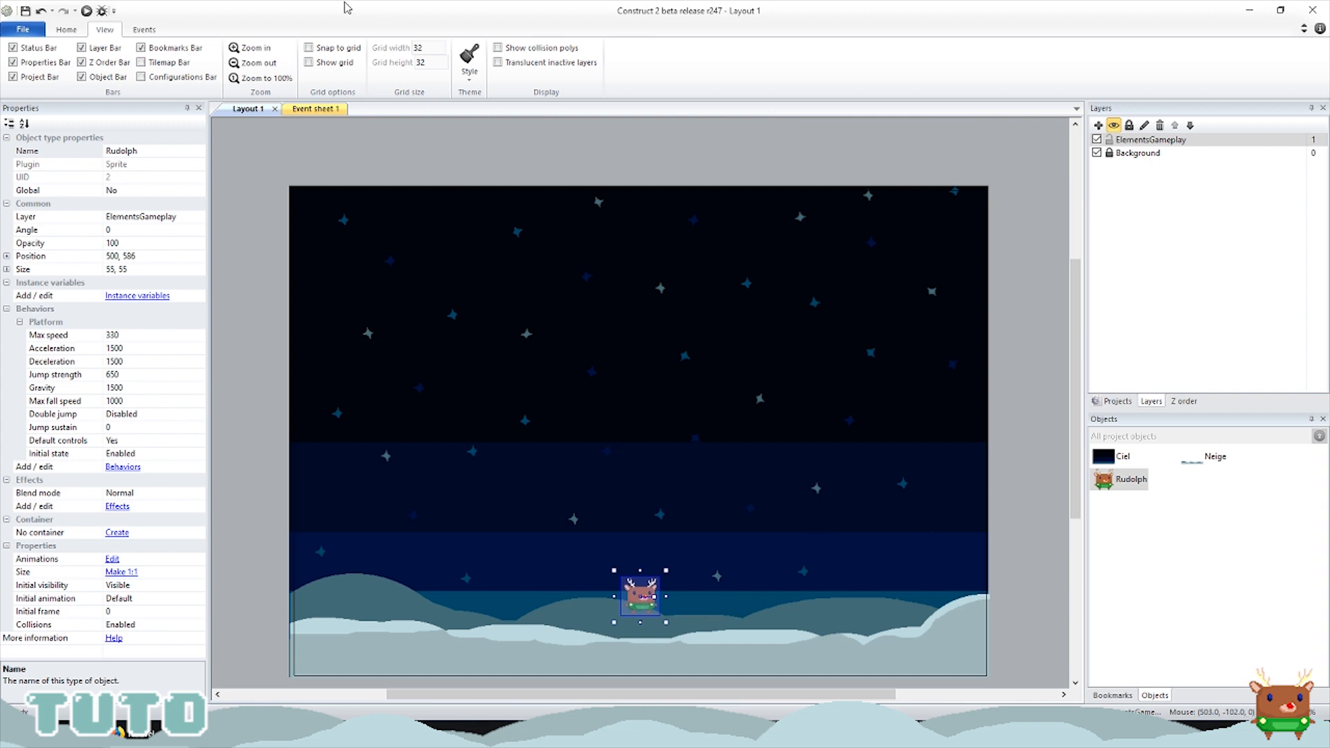
Step: Run the layout in the browser and test Rudolph's walking and jumping, including walking off the edge of the scene
{"action": "left_click", "coordinate": [86, 12]}
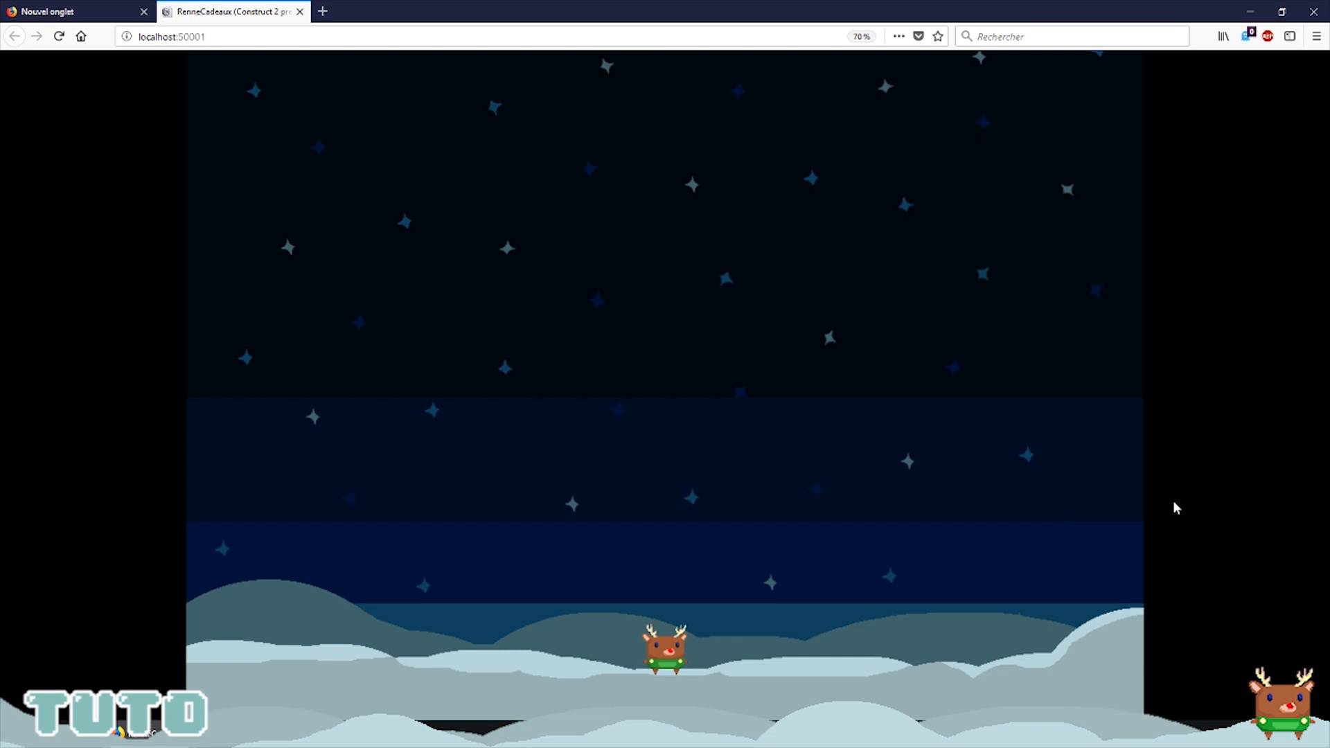
{"action": "key", "text": "Left"}
{"action": "key", "text": "Right"}
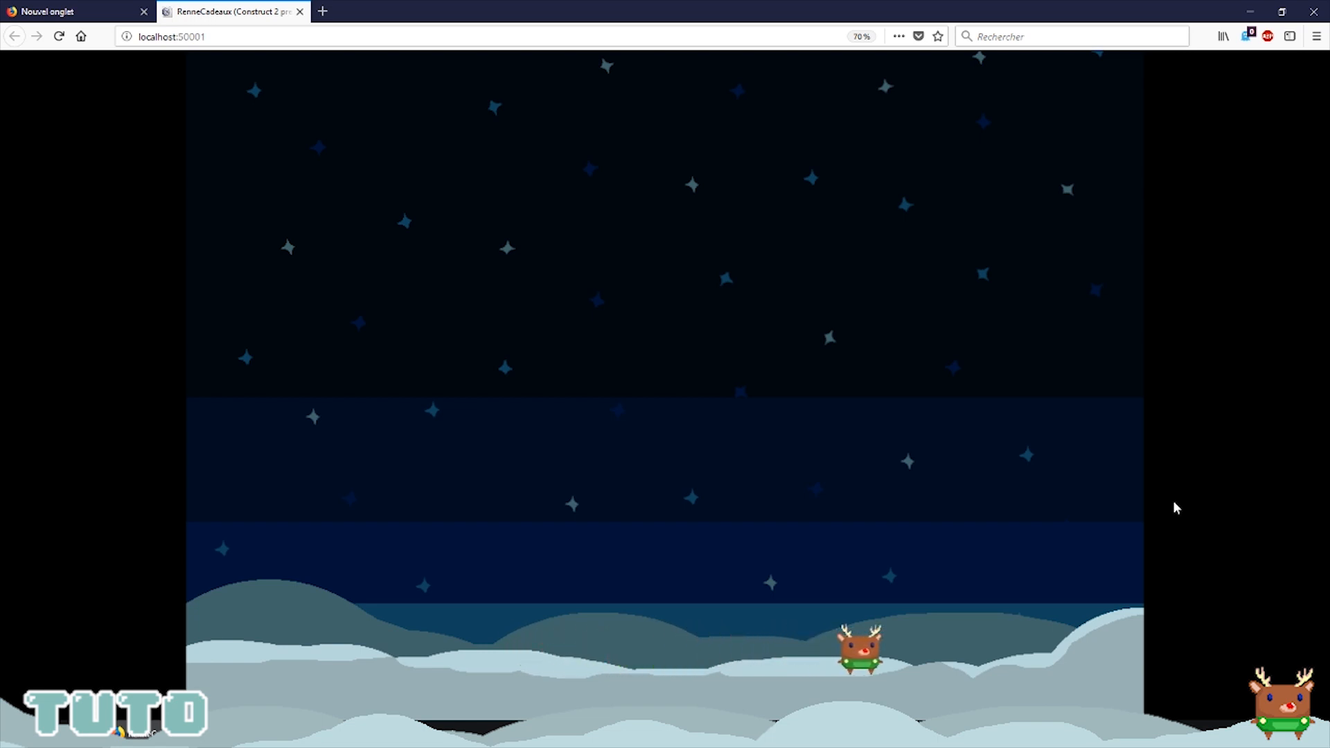
{"action": "key", "text": "Left"}
{"action": "key", "text": "Up"}
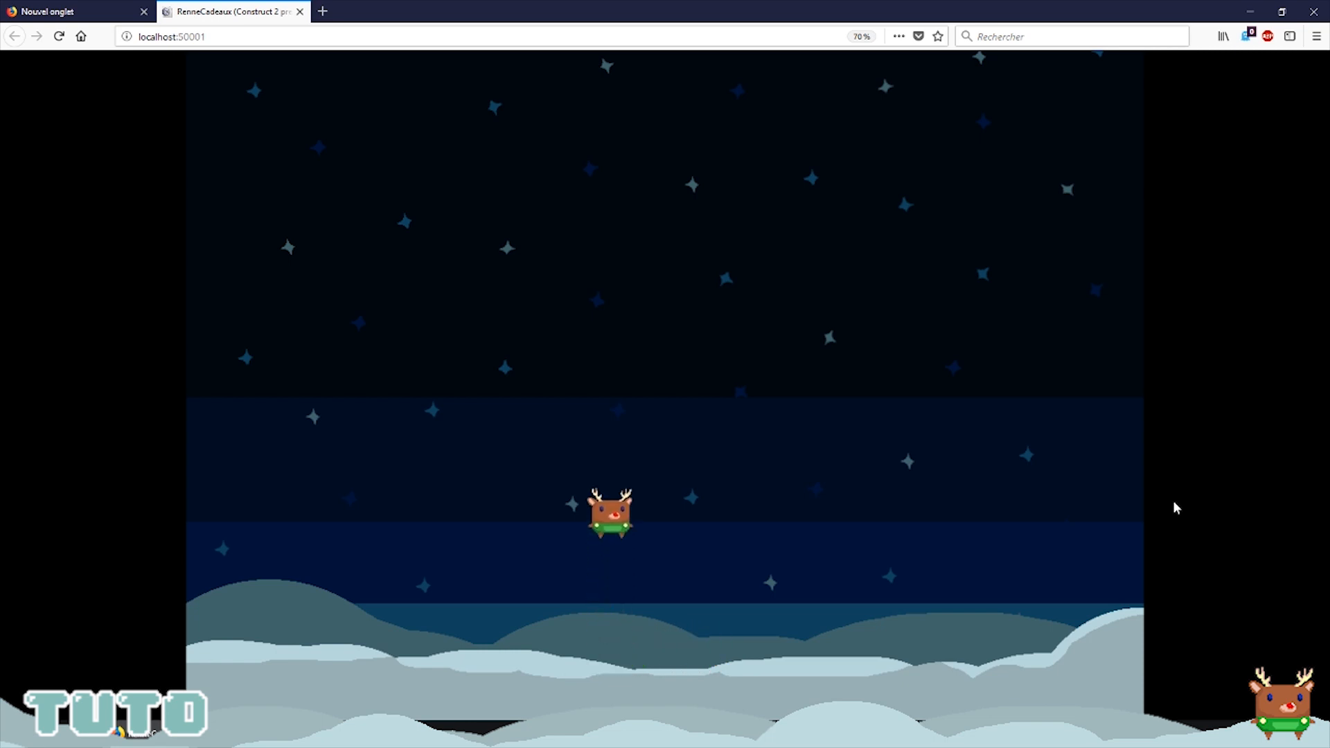
{"action": "key", "text": "Left"}
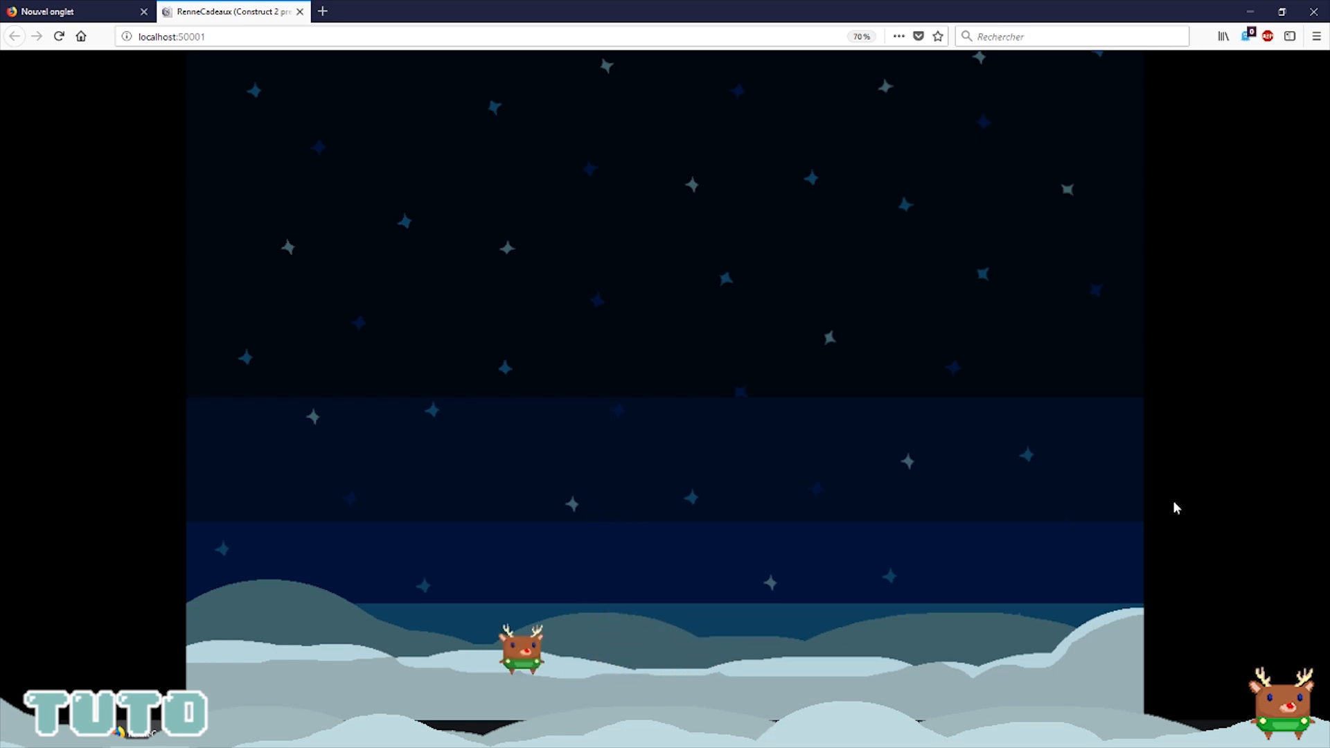
{"action": "key", "text": "Right"}
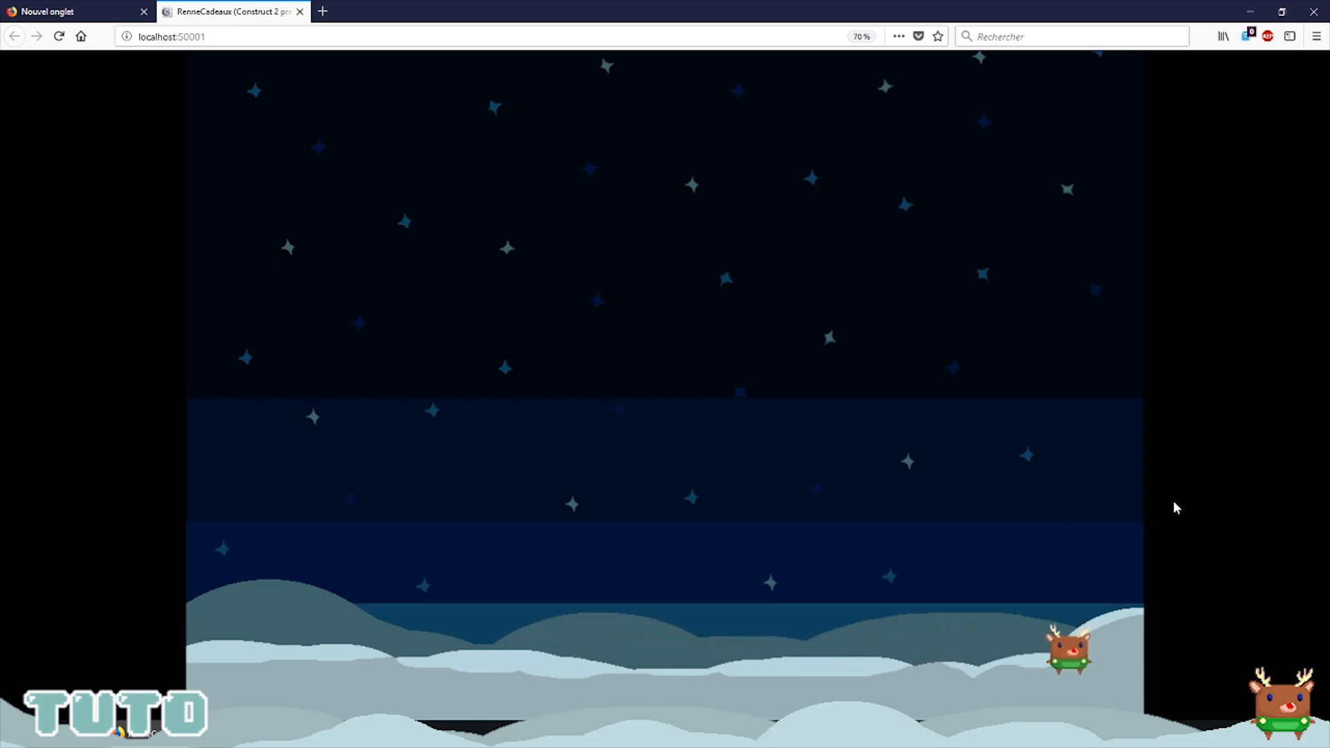
{"action": "key", "text": "Right"}
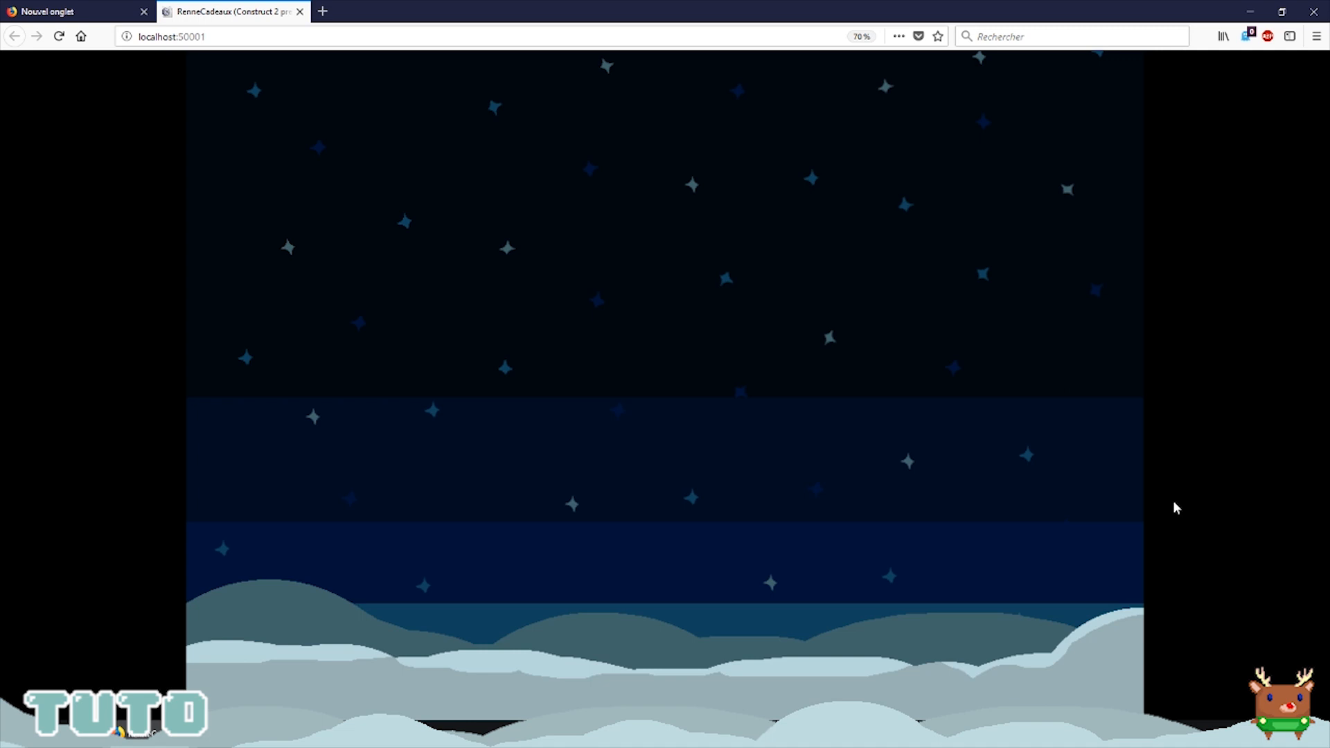
Step: Return to Construct 2 and add the Wrap behavior to the Rudolph sprite
{"action": "left_click", "coordinate": [271, 733]}
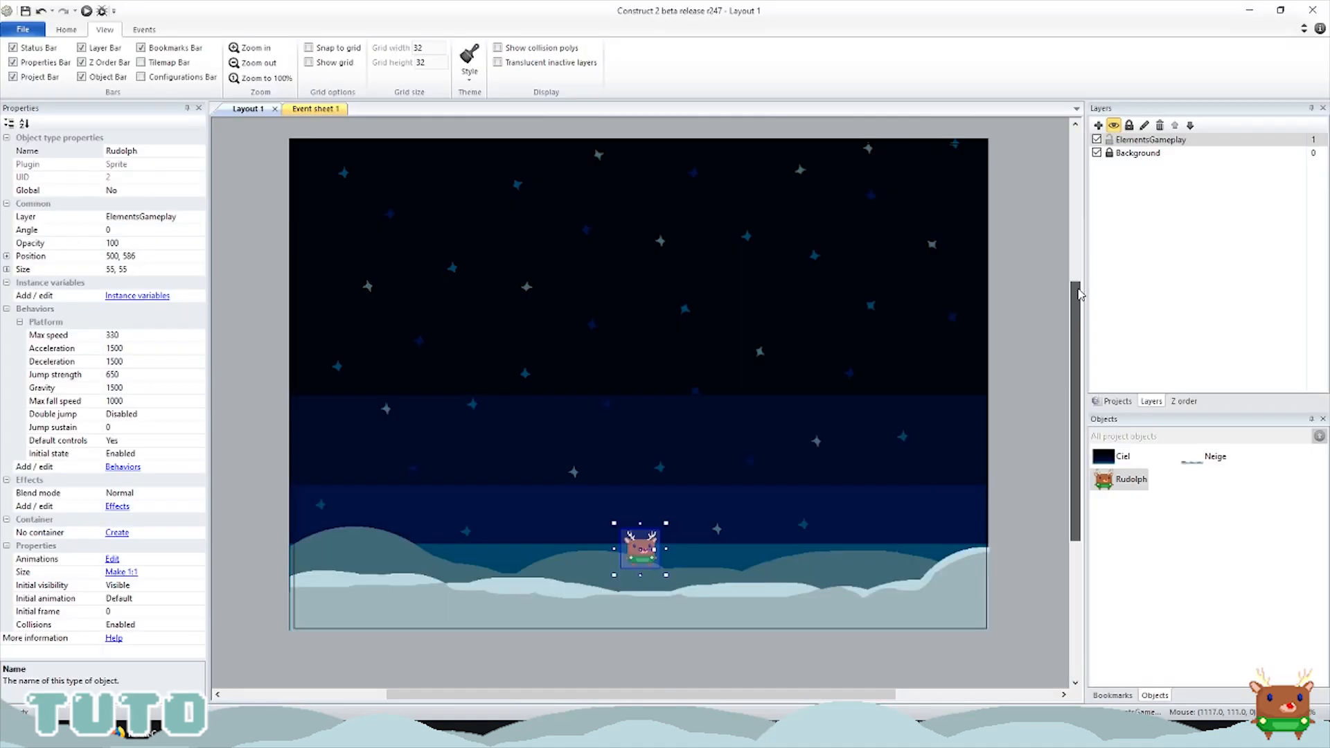
{"action": "right_click", "coordinate": [1125, 484]}
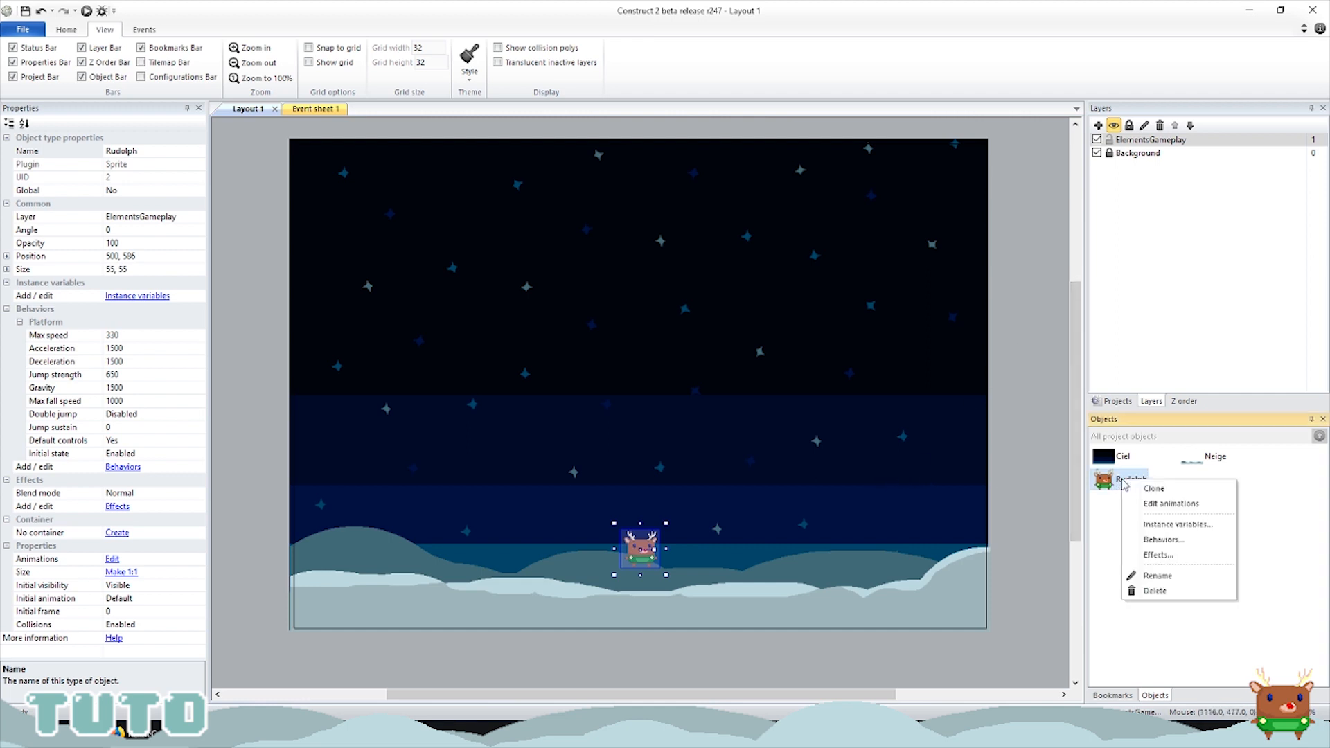
{"action": "left_click", "coordinate": [1166, 539]}
{"action": "left_click", "coordinate": [703, 174]}
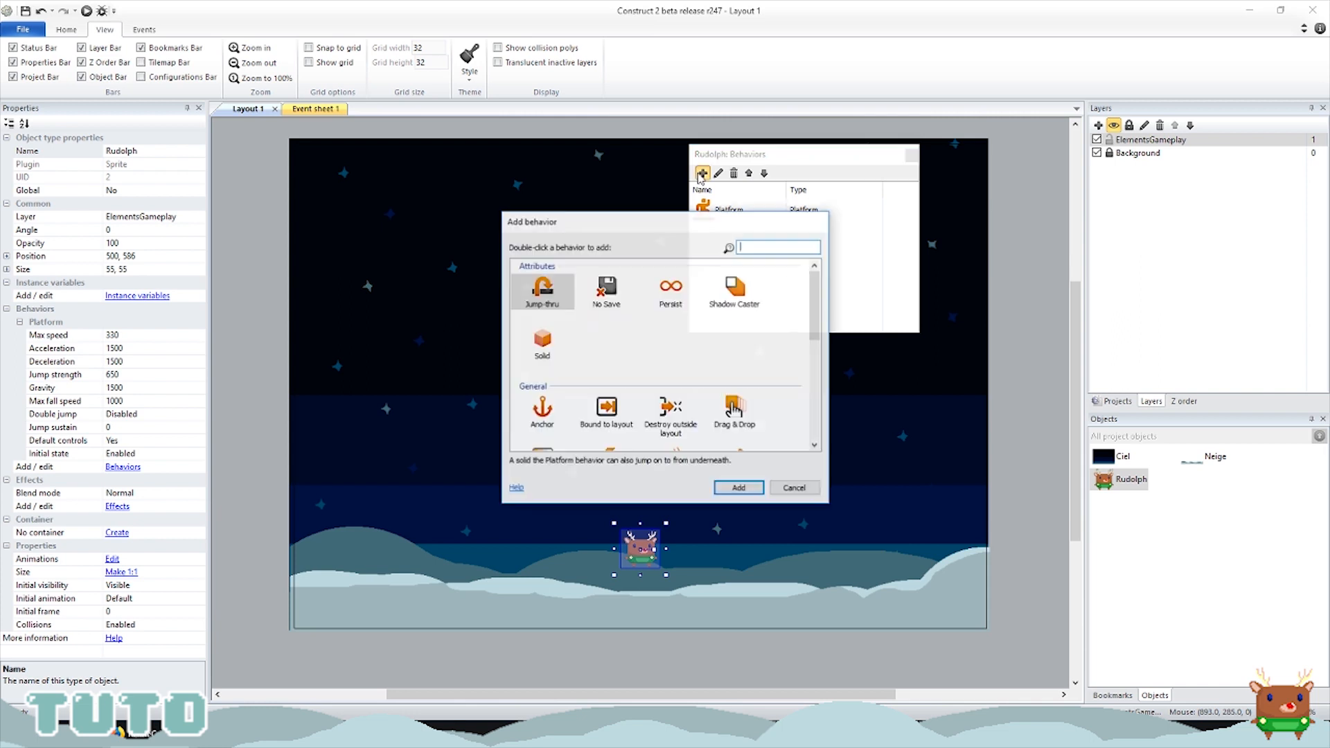
{"action": "scroll", "coordinate": [727, 312], "scroll_direction": "down", "scroll_amount": 2}
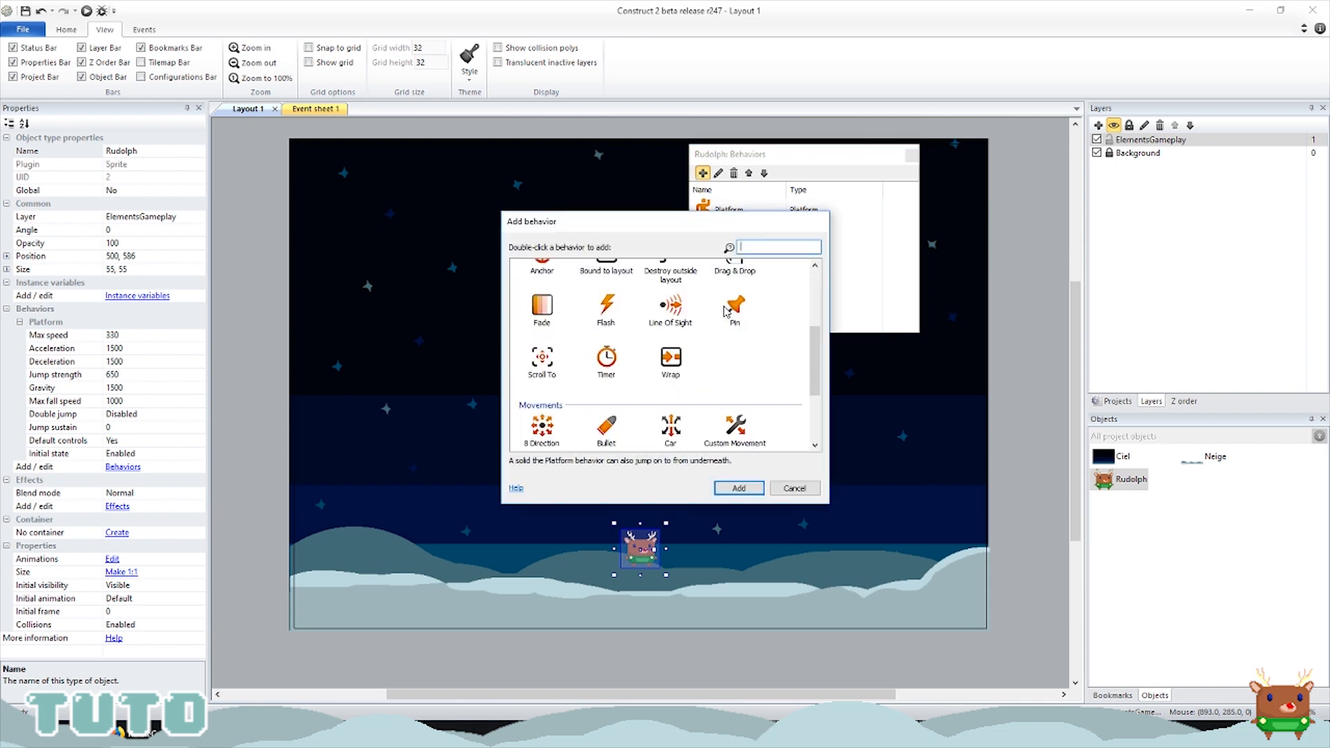
{"action": "left_click", "coordinate": [672, 368]}
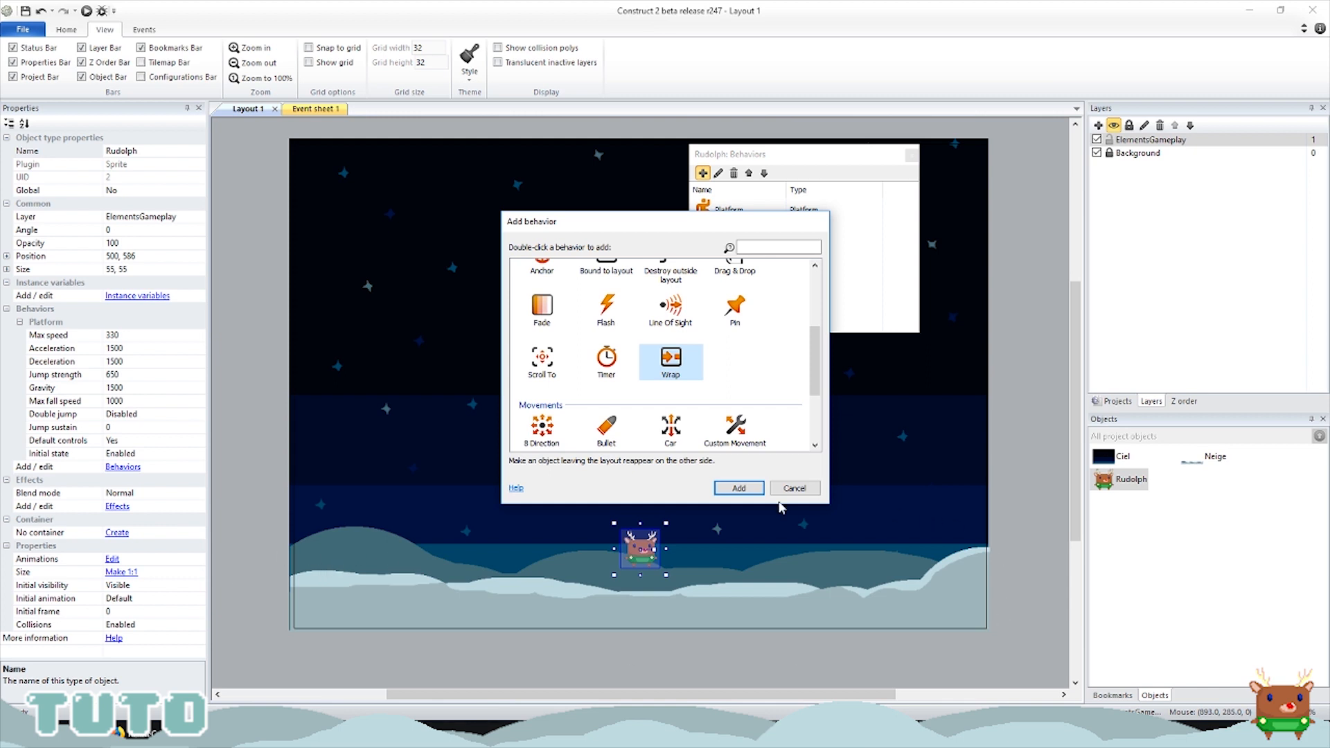
{"action": "left_click", "coordinate": [740, 488]}
{"action": "left_click", "coordinate": [913, 155]}
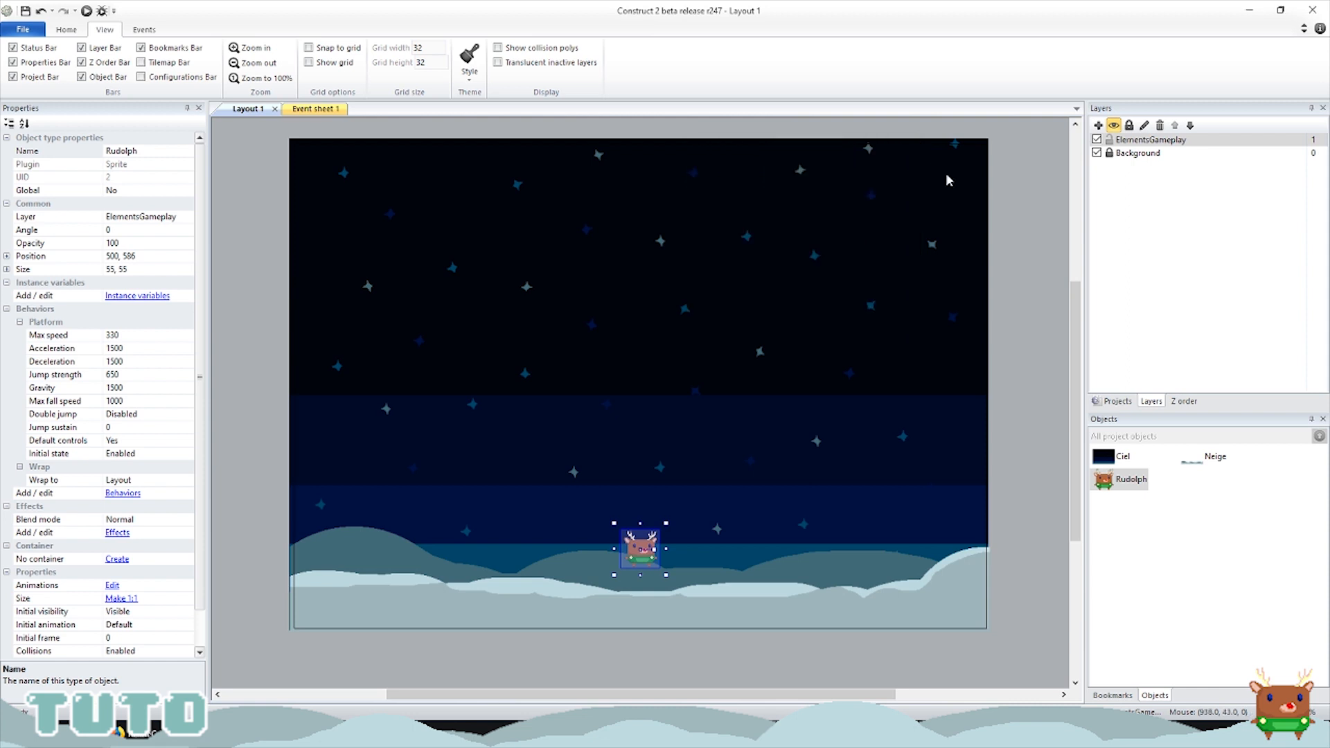
Step: Run the layout again and walk Rudolph past the right edge to test the wrapping
{"action": "left_click", "coordinate": [85, 12]}
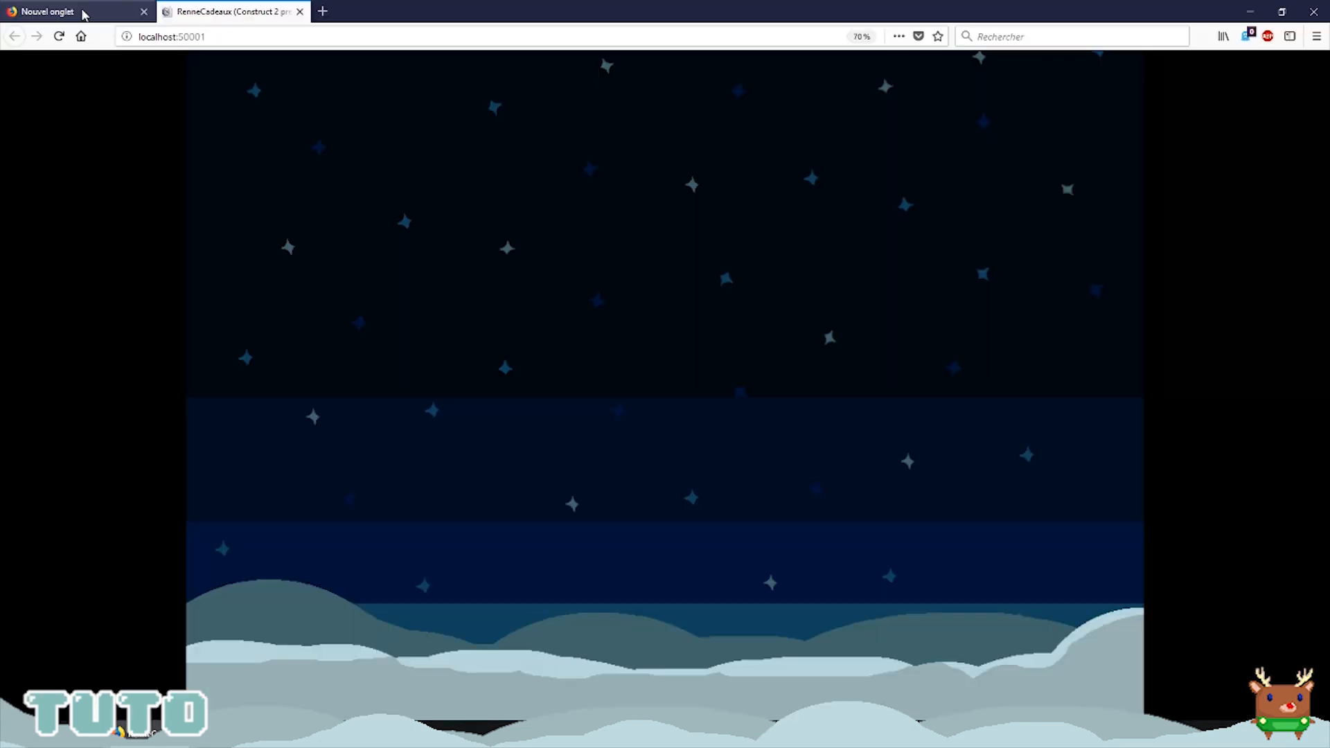
{"action": "key", "text": "Right"}
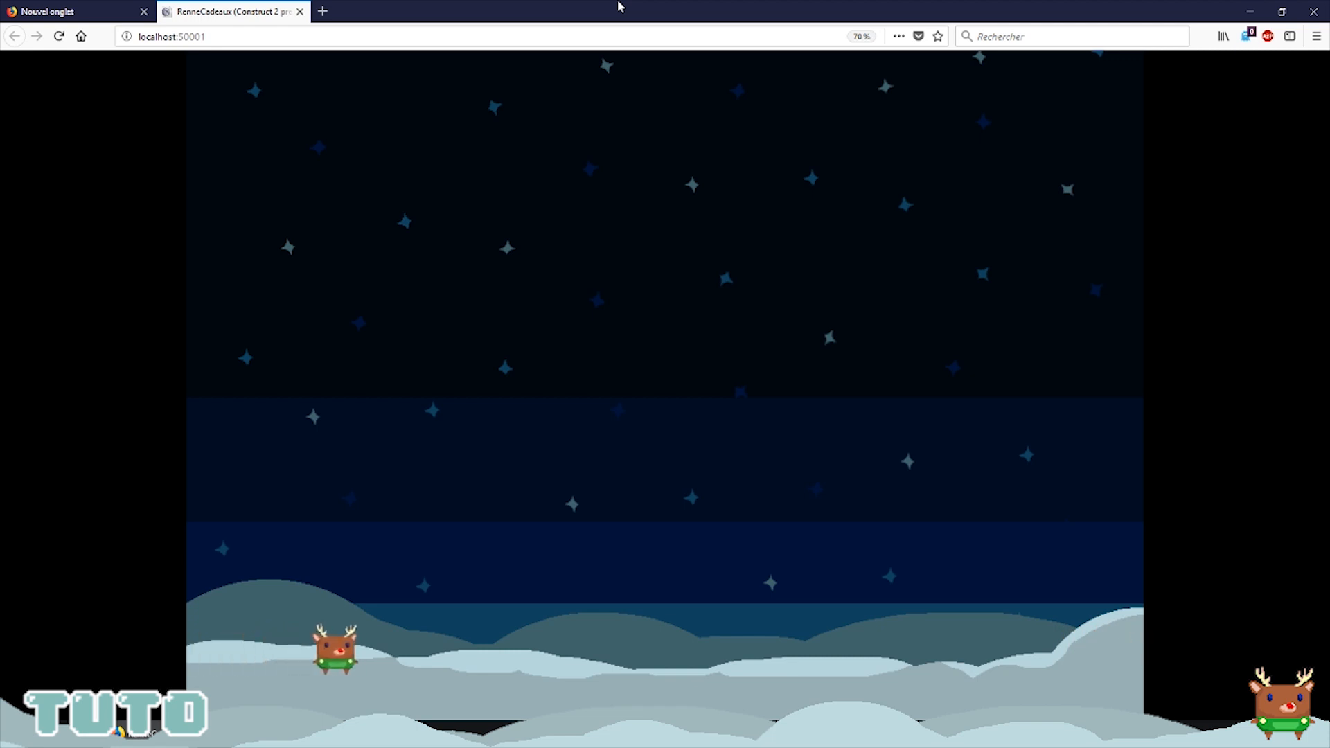
Step: Walk Rudolph past the left edge and back to the right to test the wrapping, and return to Construct 2
{"action": "key", "text": "Left"}
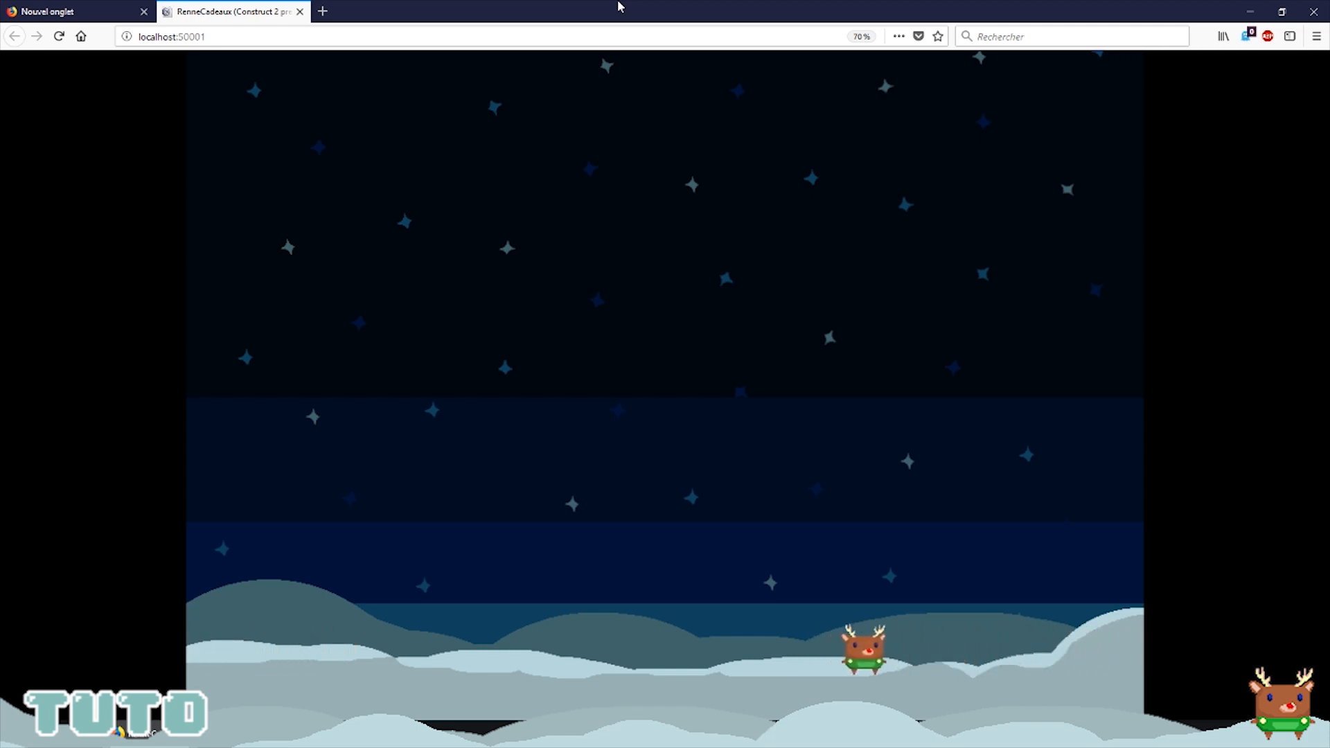
{"action": "key", "text": "Right"}
{"action": "key", "text": "alt+Tab"}
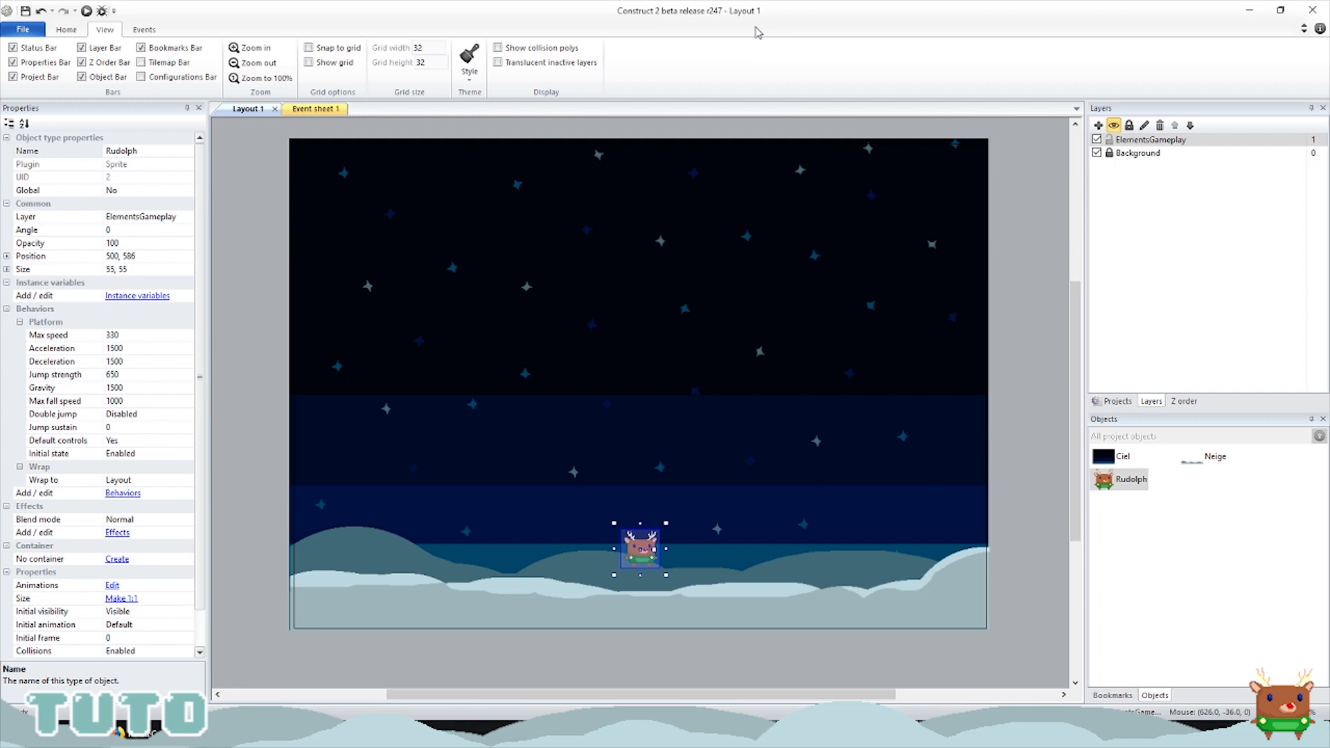
Step: Insert a present sprite named Cadeaux and a candy cane sprite named Bonbon, adjusting the candy cane's collision polygon
{"action": "right_click", "coordinate": [637, 339]}
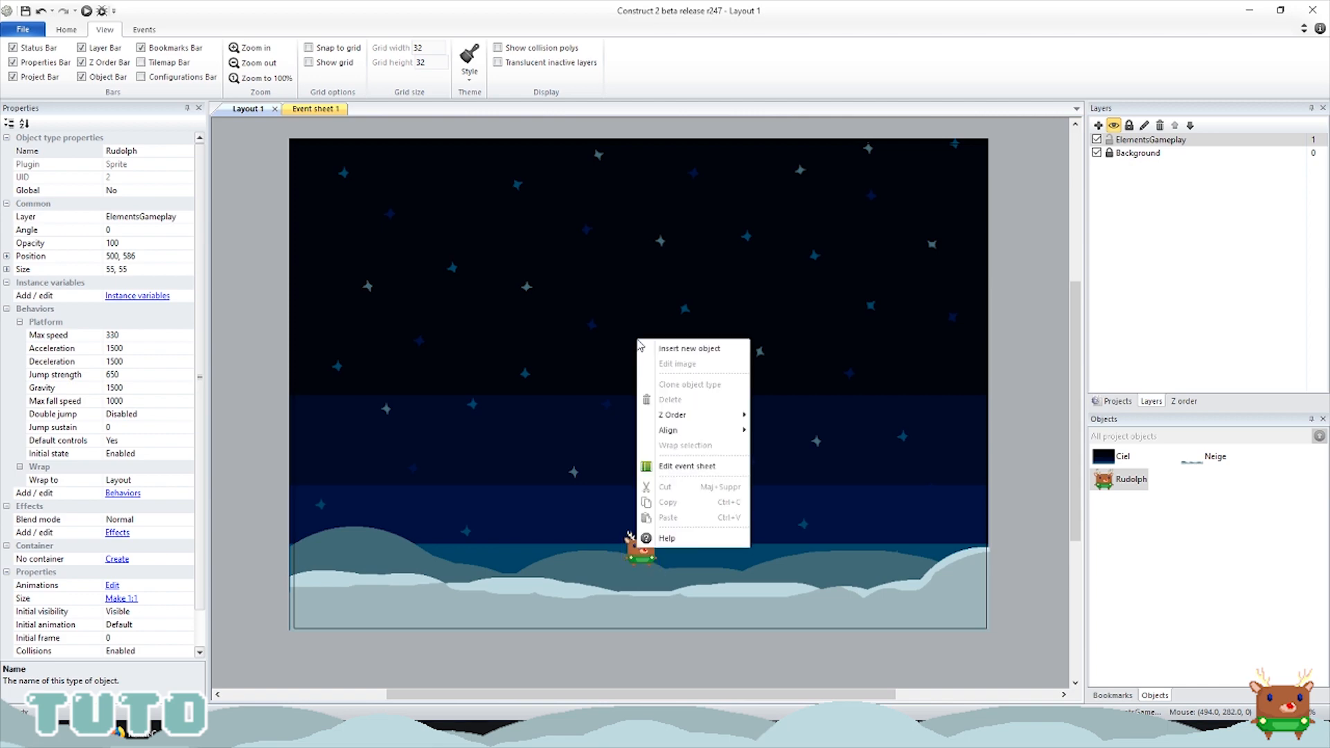
{"action": "left_click", "coordinate": [692, 357]}
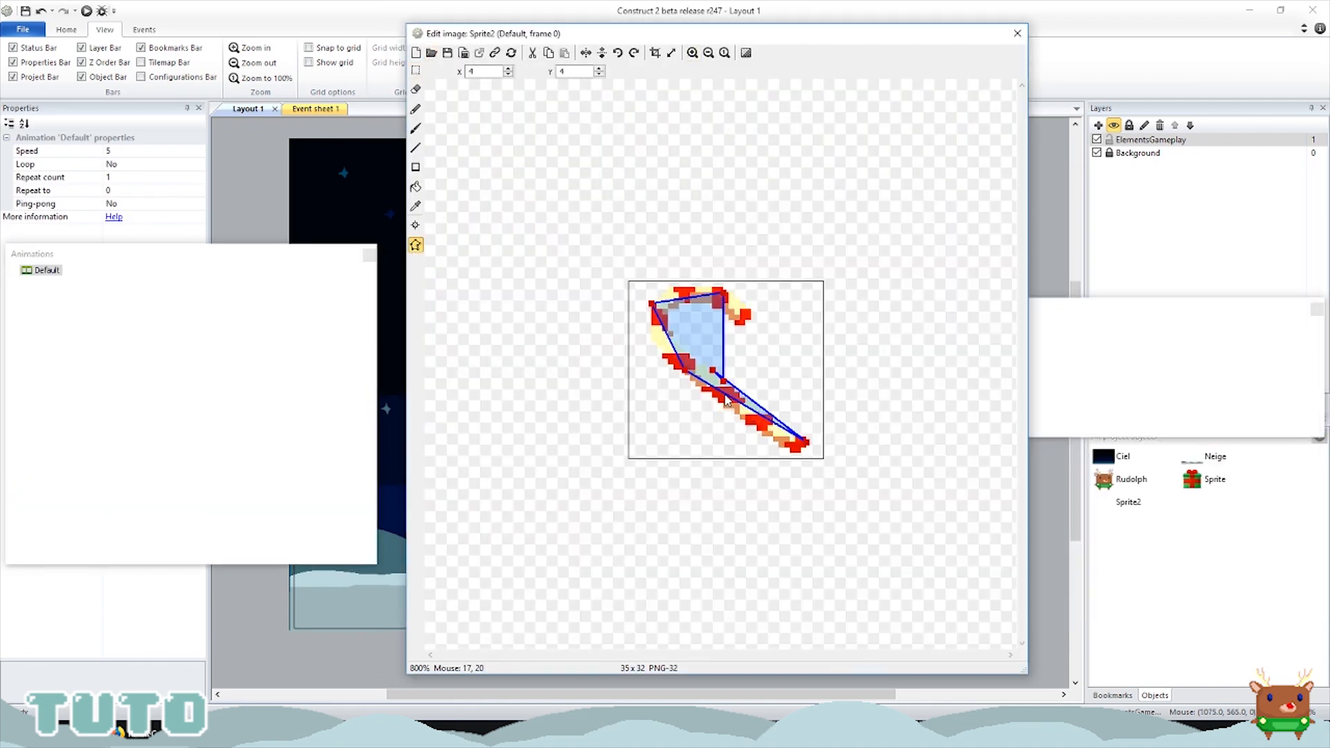
{"action": "mouse_move", "coordinate": [802, 447]}
{"action": "left_mouse_down"}
{"action": "mouse_move", "coordinate": [776, 443]}
{"action": "mouse_move", "coordinate": [808, 446]}
{"action": "left_mouse_up"}
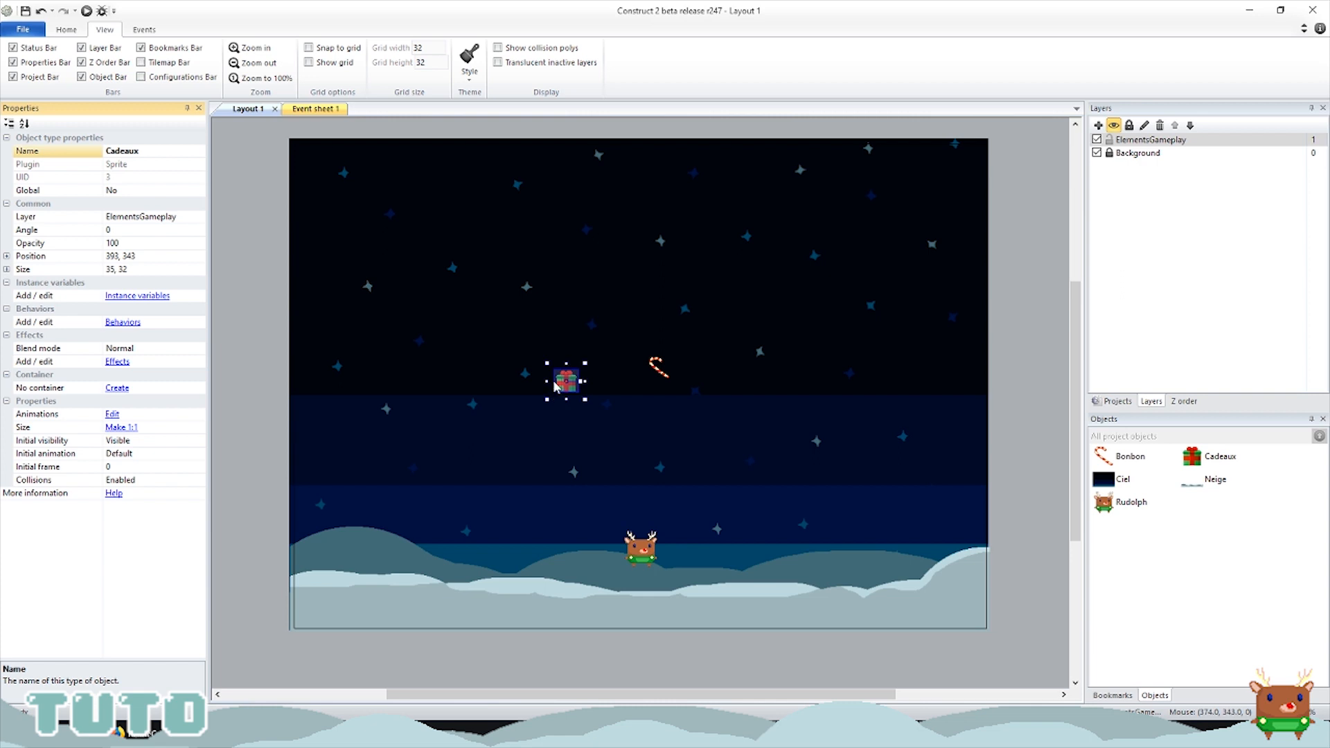
Step: Add the Bullet behavior to the Cadeaux sprite
{"action": "right_click", "coordinate": [1199, 462]}
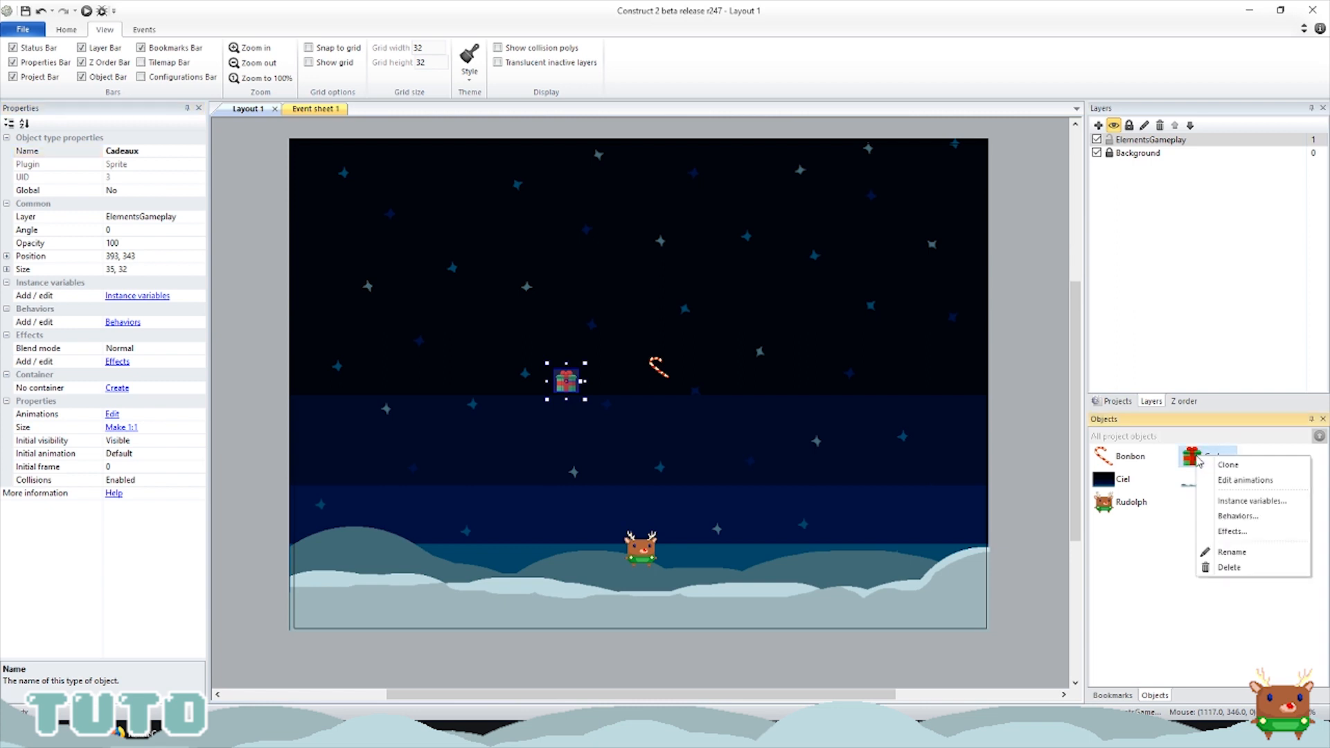
{"action": "left_click", "coordinate": [1240, 514]}
{"action": "left_click", "coordinate": [702, 173]}
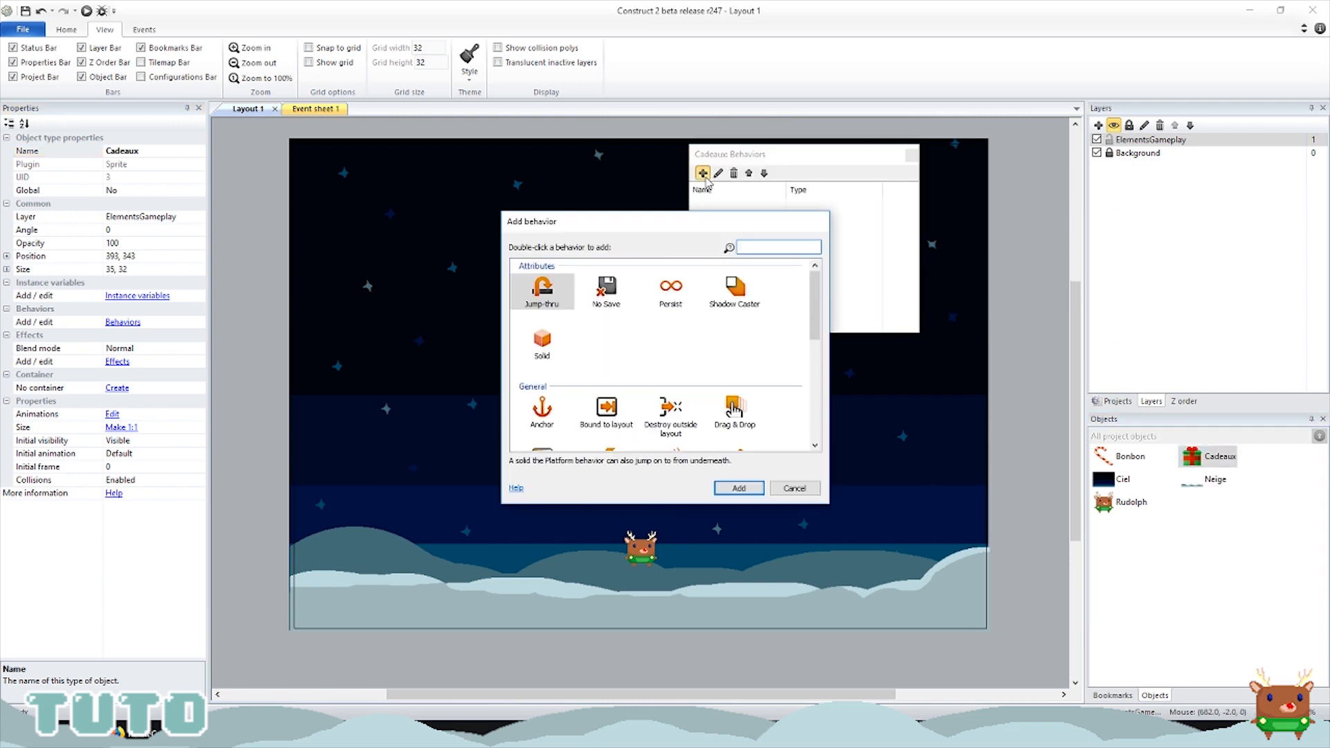
{"action": "scroll", "coordinate": [669, 360], "scroll_direction": "down", "scroll_amount": 5}
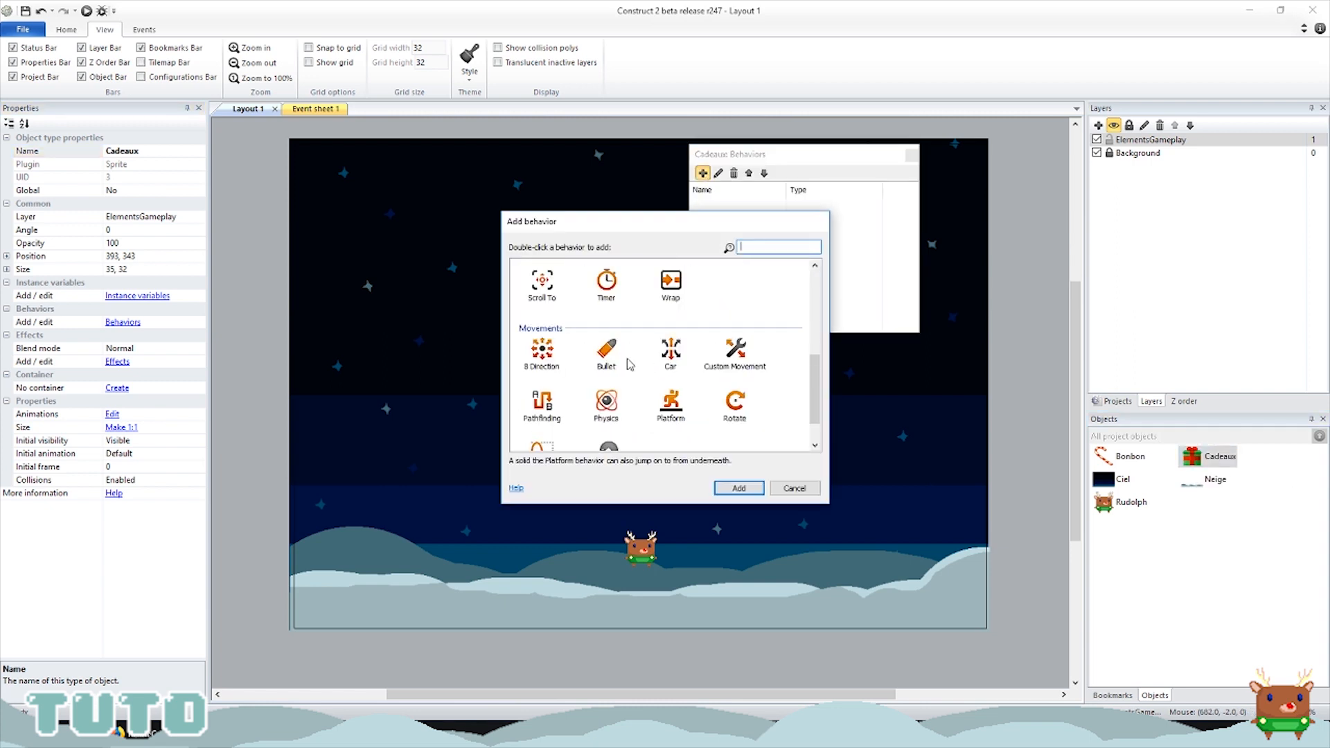
{"action": "left_click", "coordinate": [607, 352]}
{"action": "left_click", "coordinate": [744, 487]}
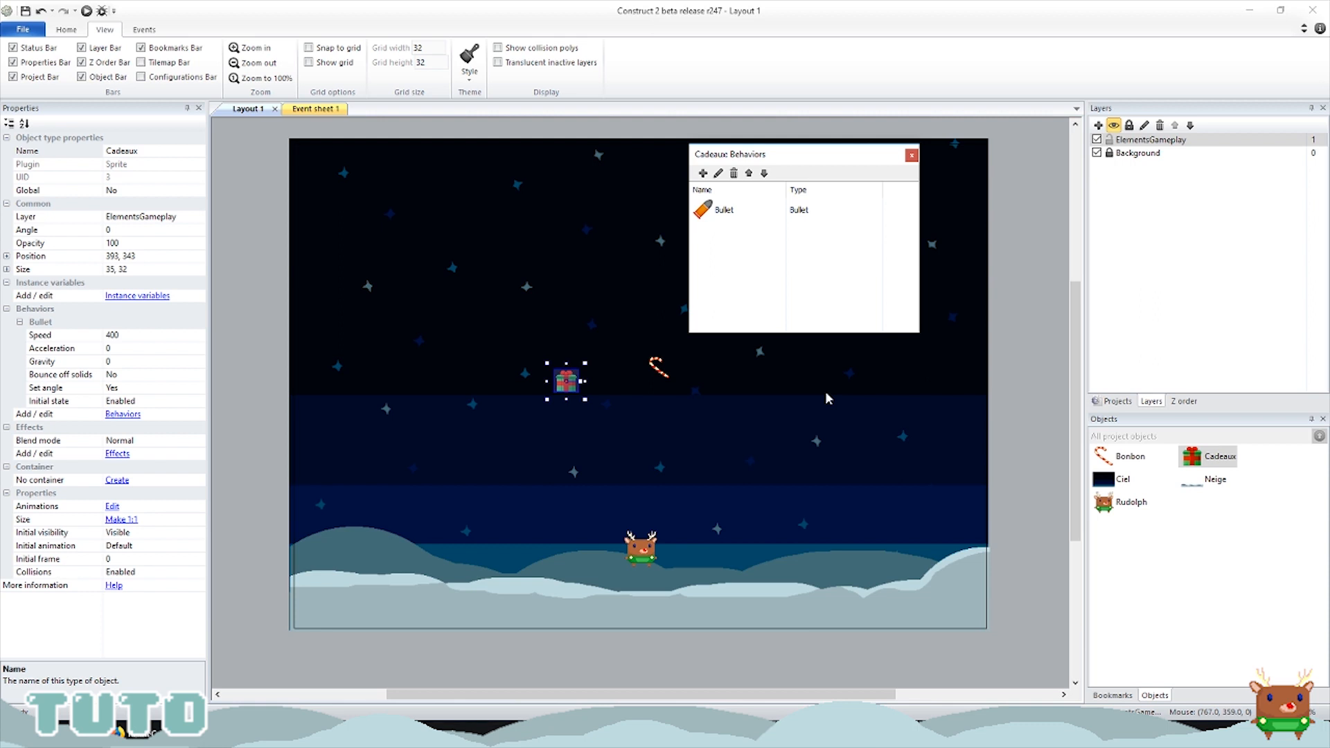
{"action": "left_click", "coordinate": [912, 155]}
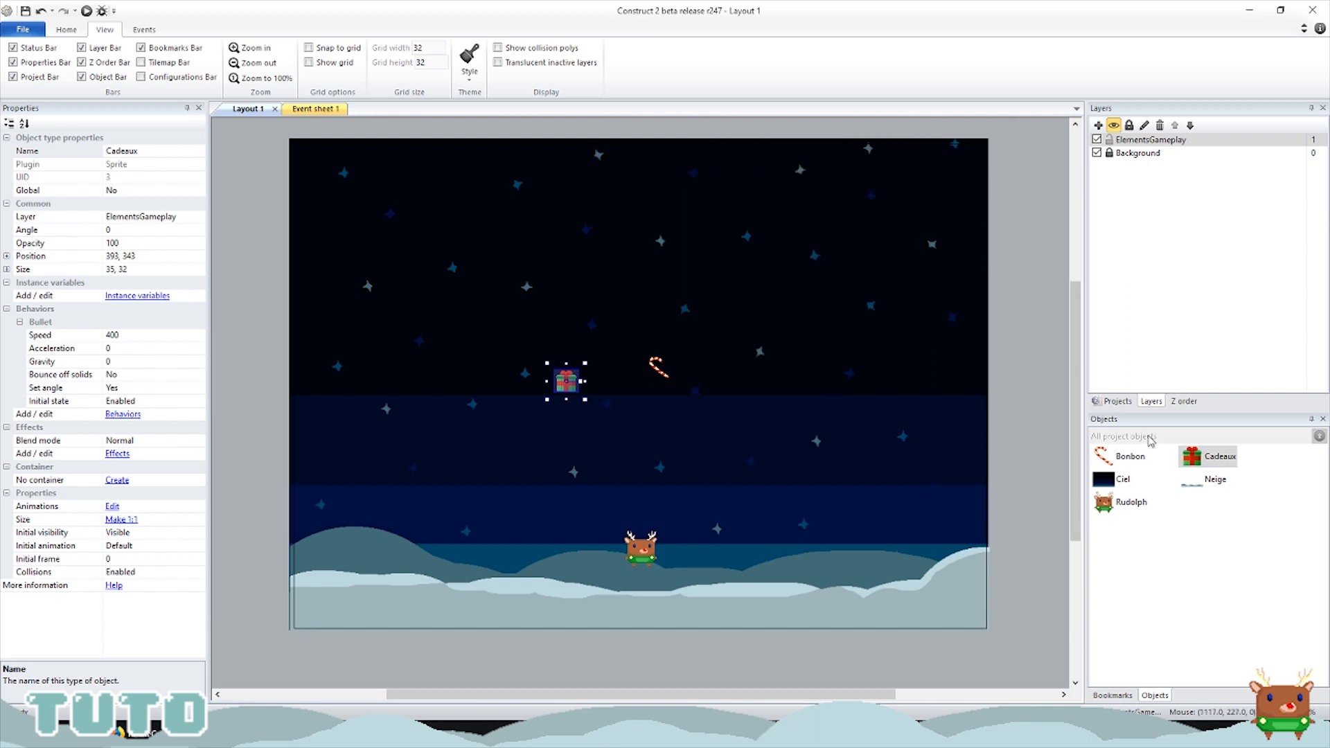
Step: Add the Bullet behavior to the Bonbon sprite and preview the layout in the browser to check the motion
{"action": "left_click", "coordinate": [1140, 456]}
{"action": "right_click", "coordinate": [1140, 456]}
{"action": "left_click", "coordinate": [1191, 499]}
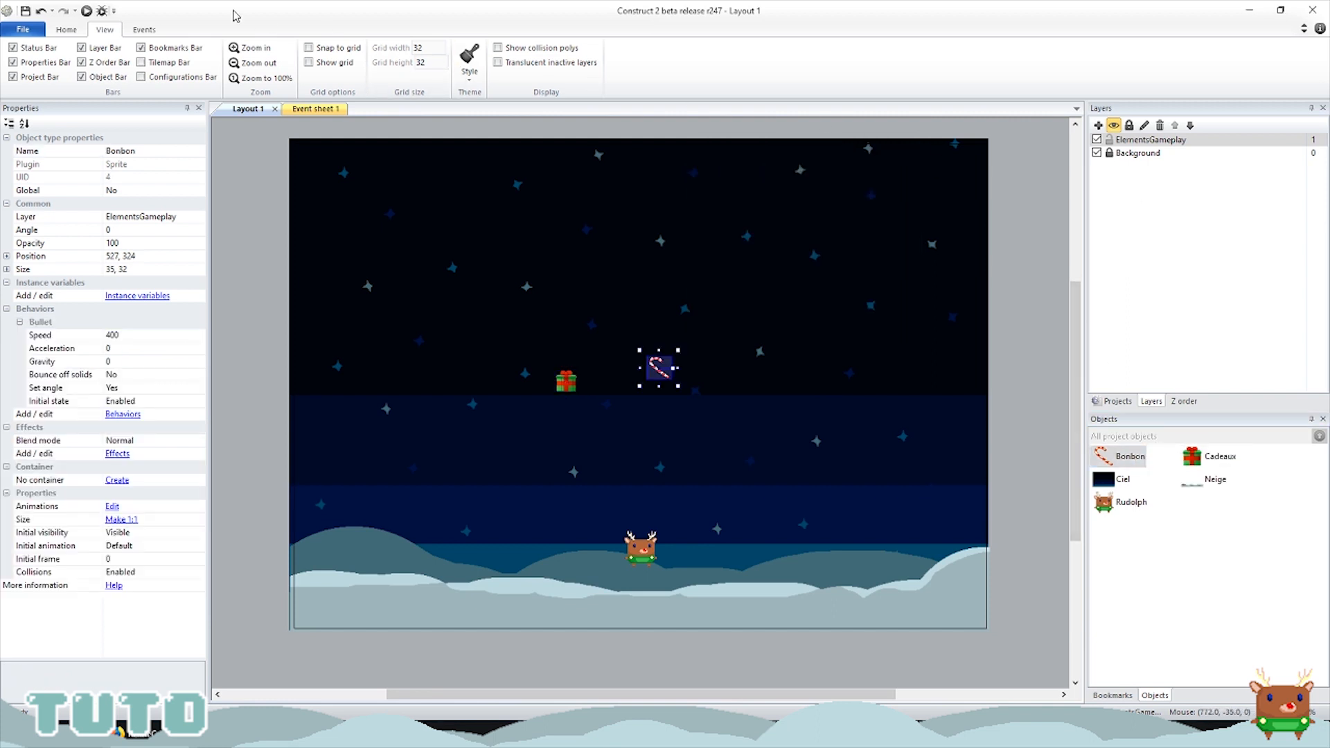
{"action": "left_click", "coordinate": [99, 10]}
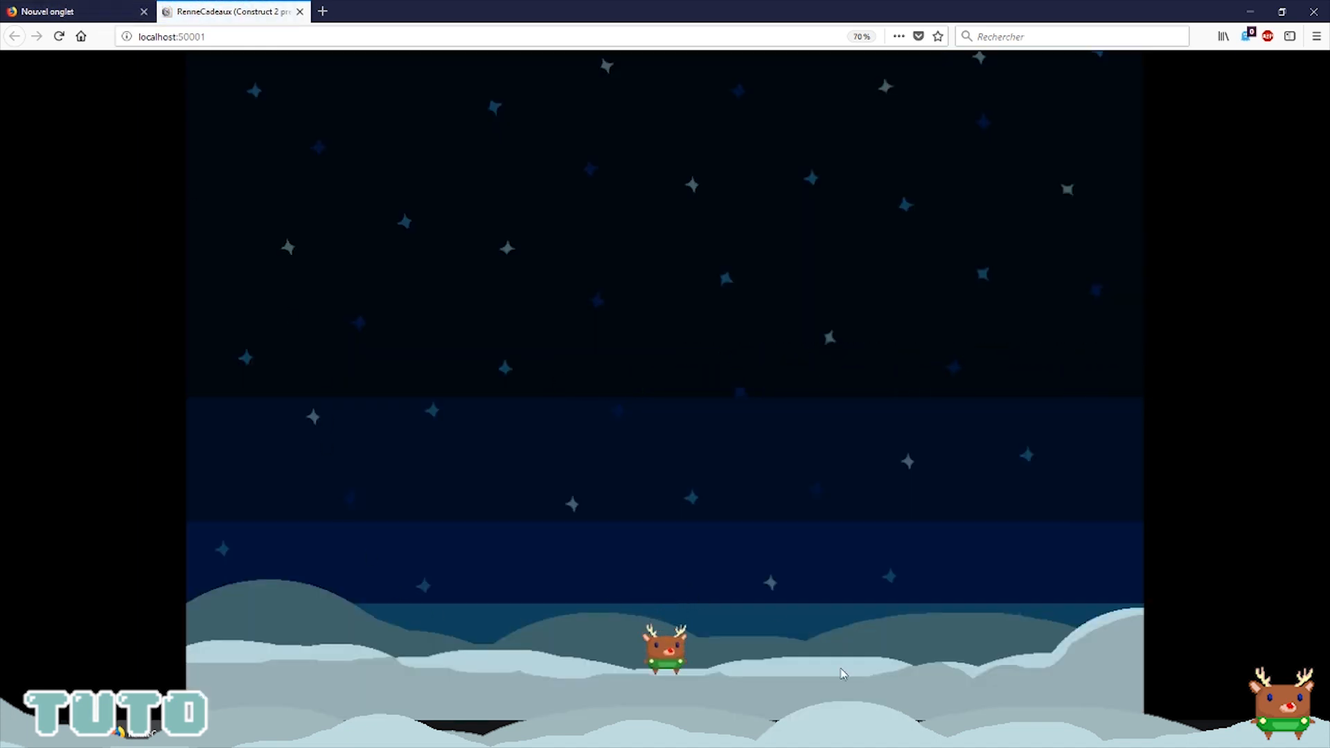
{"action": "key", "text": "alt+Tab"}
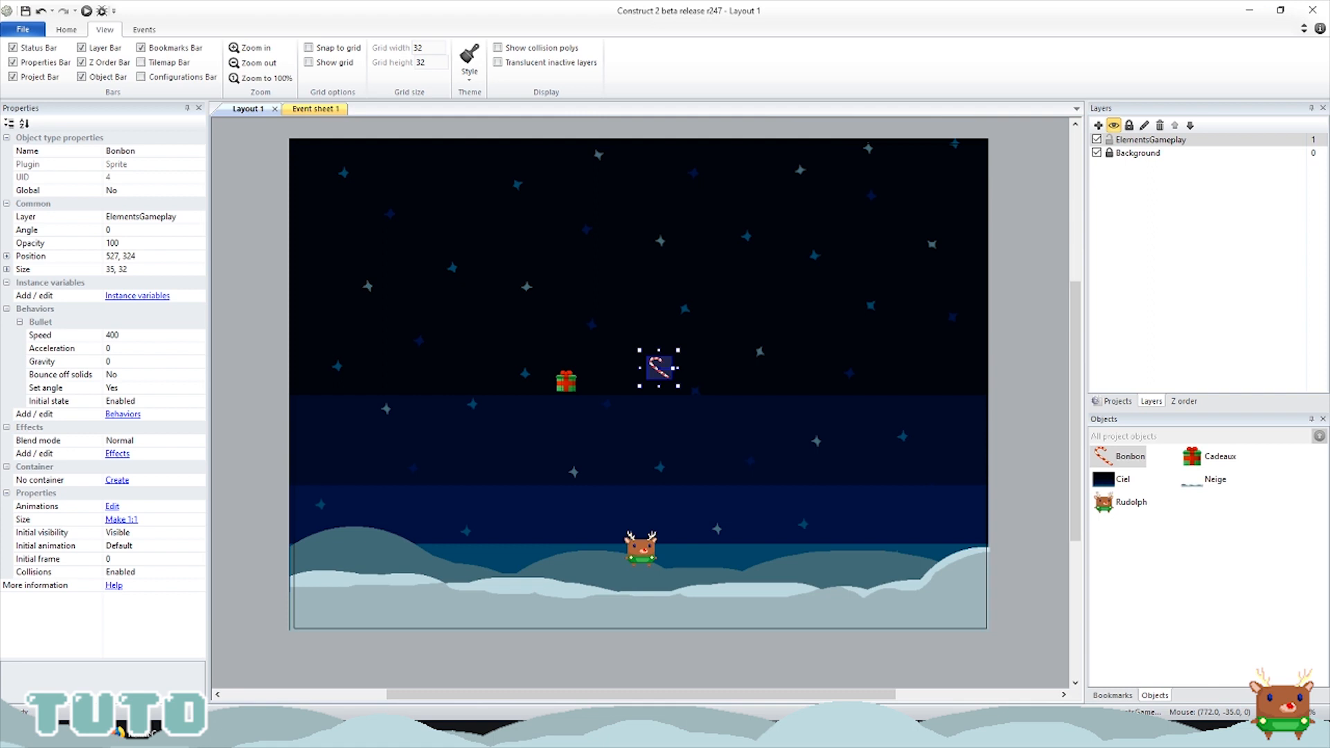
Step: Set the Bullet speed of both the Cadeaux and Bonbon sprites to 100
{"action": "left_click", "coordinate": [565, 381]}
{"action": "left_click", "coordinate": [166, 336]}
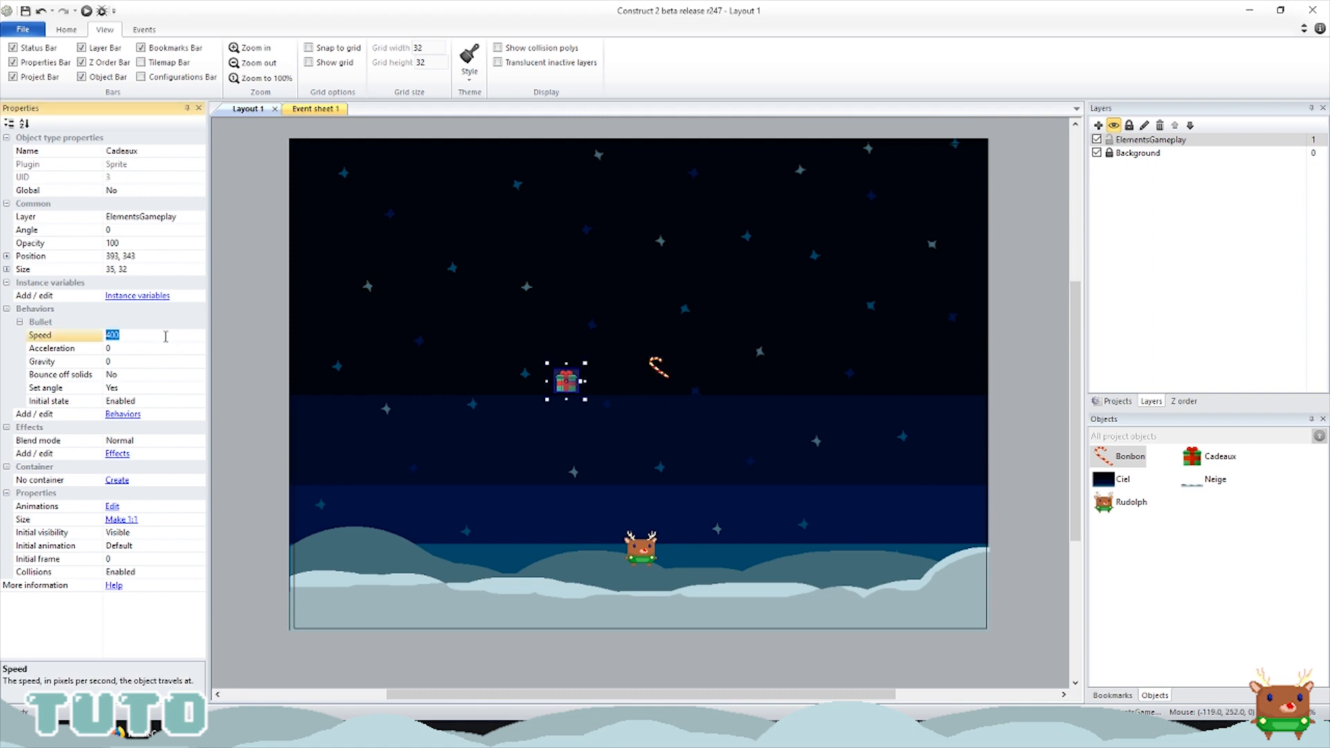
{"action": "left_click", "coordinate": [668, 371]}
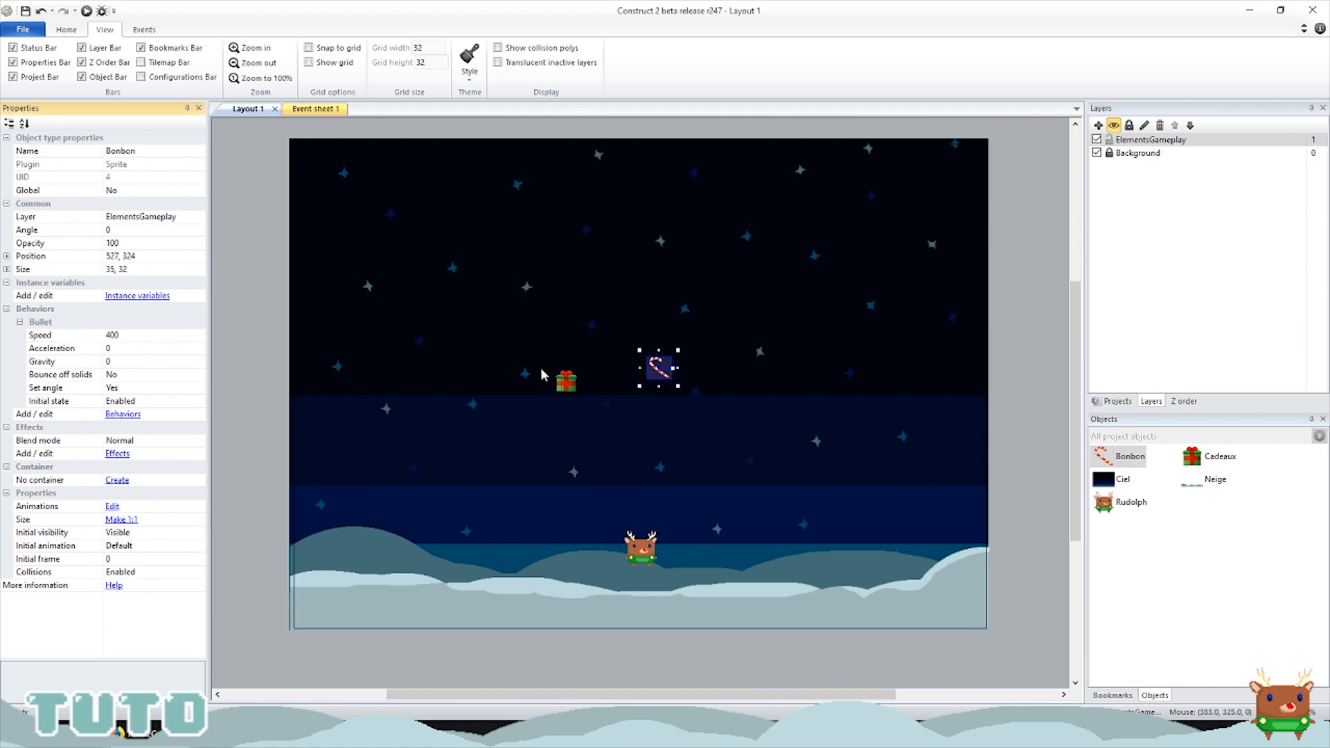
{"action": "left_click", "coordinate": [168, 336]}
{"action": "type", "text": "100"}
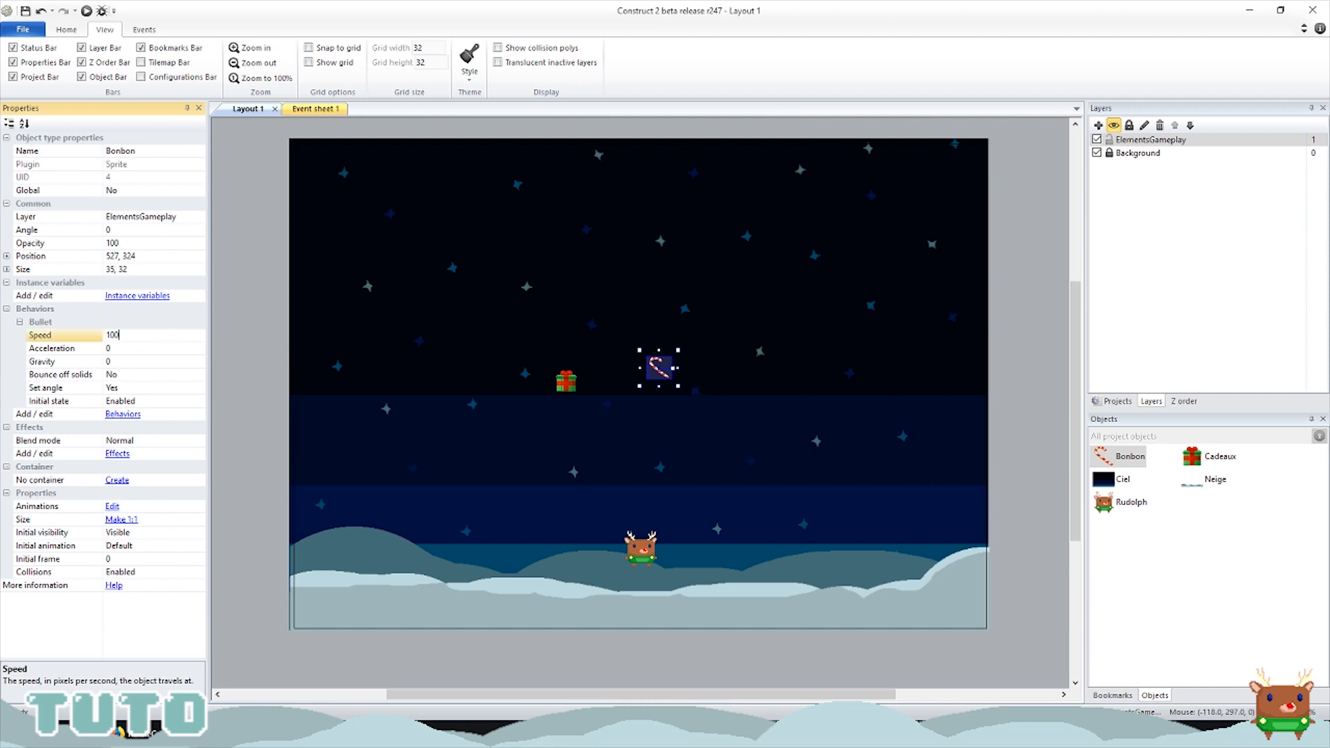
{"action": "key", "text": "Return"}
Step: Add an event to Event sheet 1 with the condition that Cadeaux is on-screen
{"action": "left_click", "coordinate": [313, 109]}
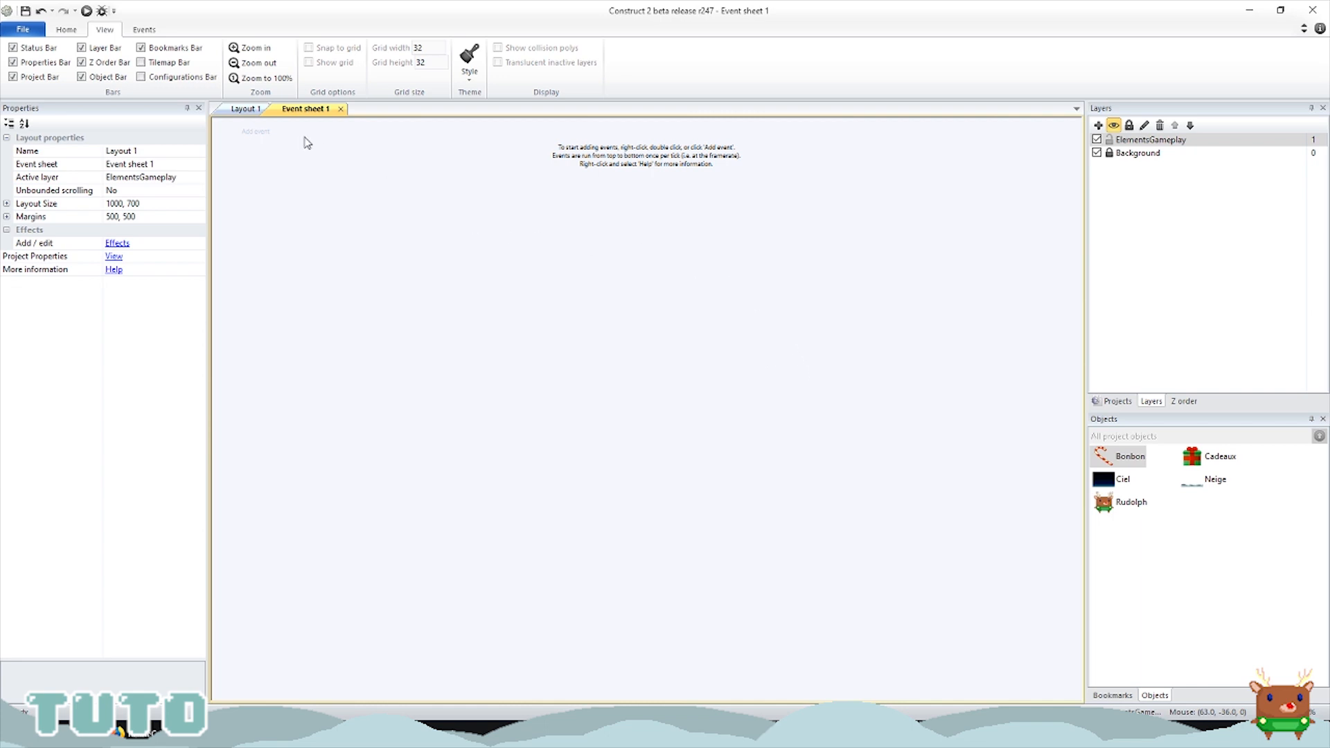
{"action": "left_click", "coordinate": [256, 132]}
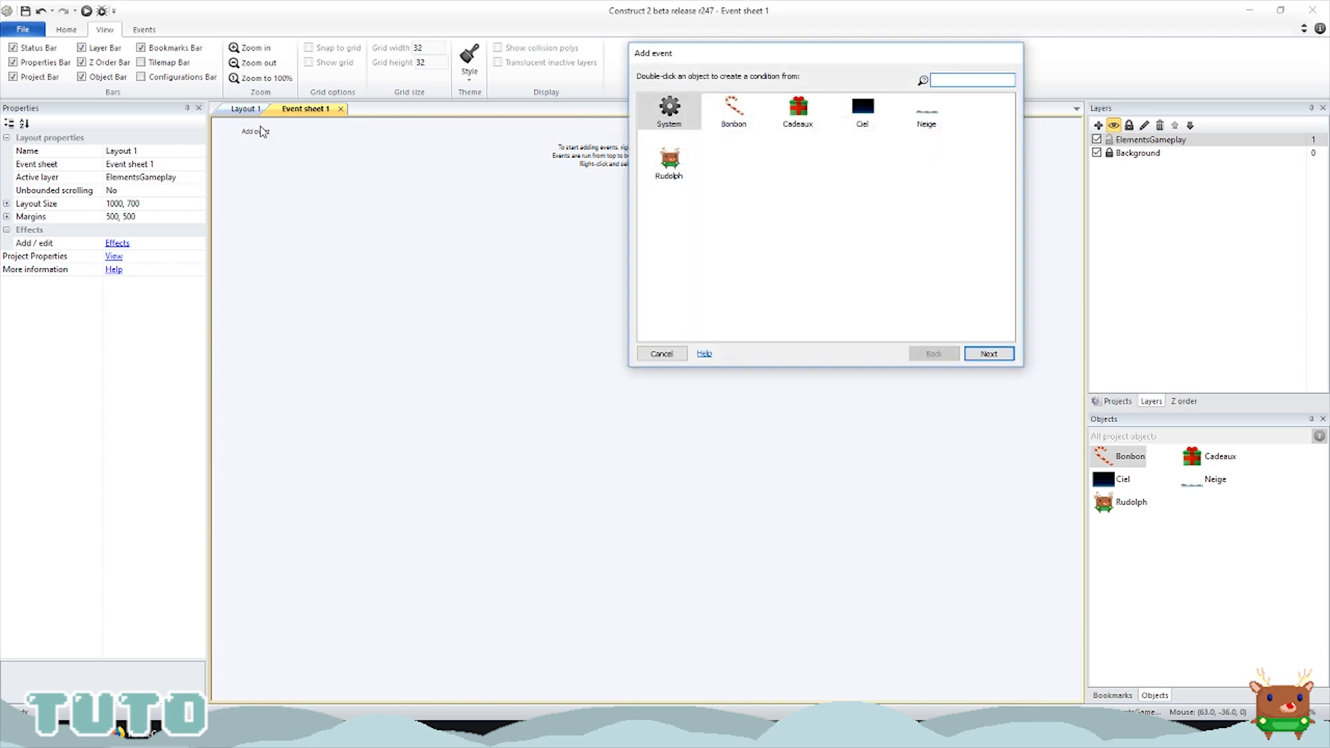
{"action": "left_click", "coordinate": [799, 111]}
{"action": "double_click", "coordinate": [806, 119]}
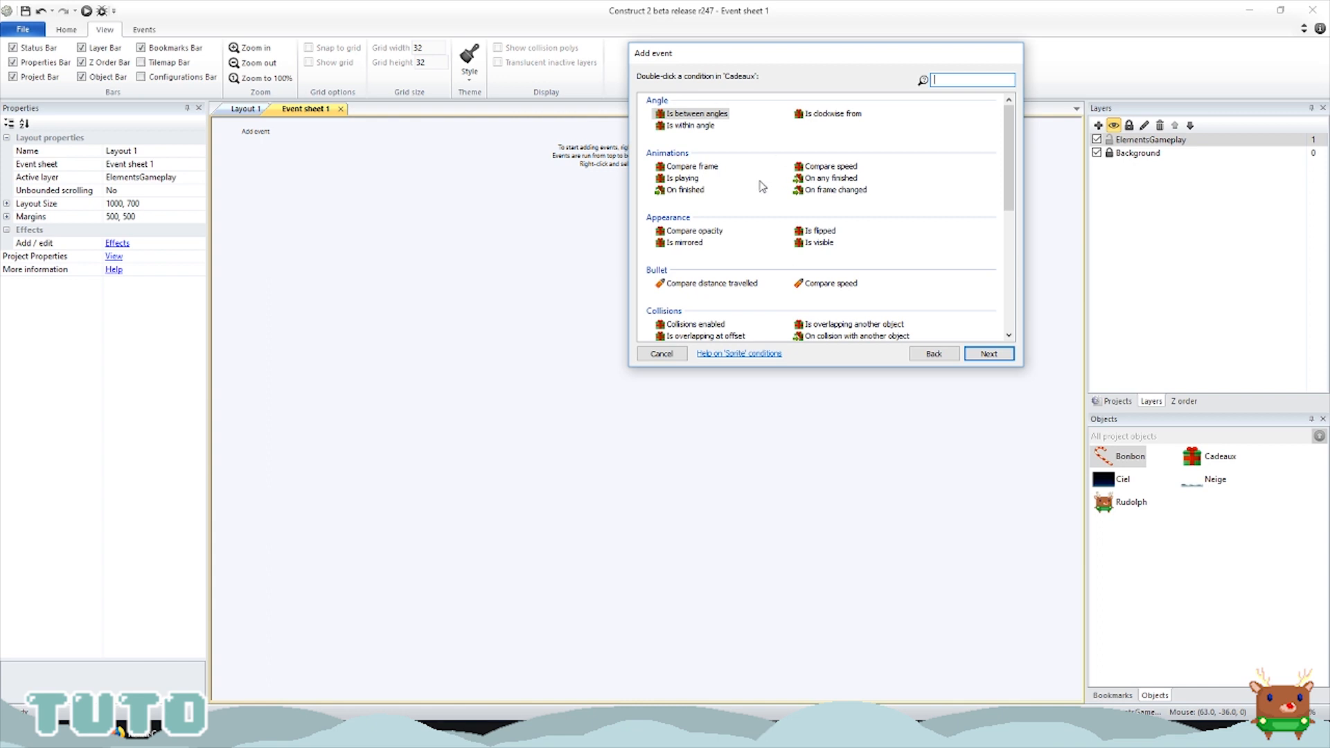
{"action": "scroll", "coordinate": [682, 267], "scroll_direction": "down", "scroll_amount": 5}
{"action": "left_click", "coordinate": [683, 265]}
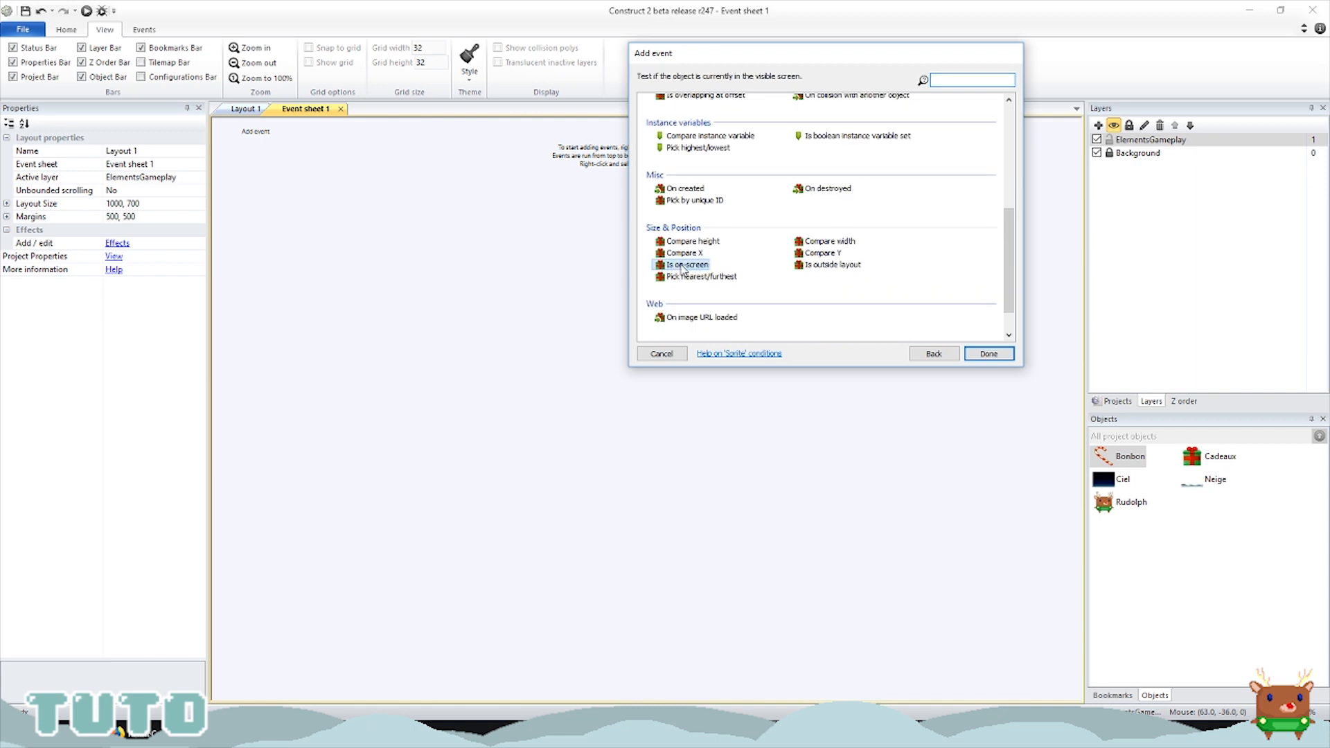
{"action": "left_click", "coordinate": [992, 354]}
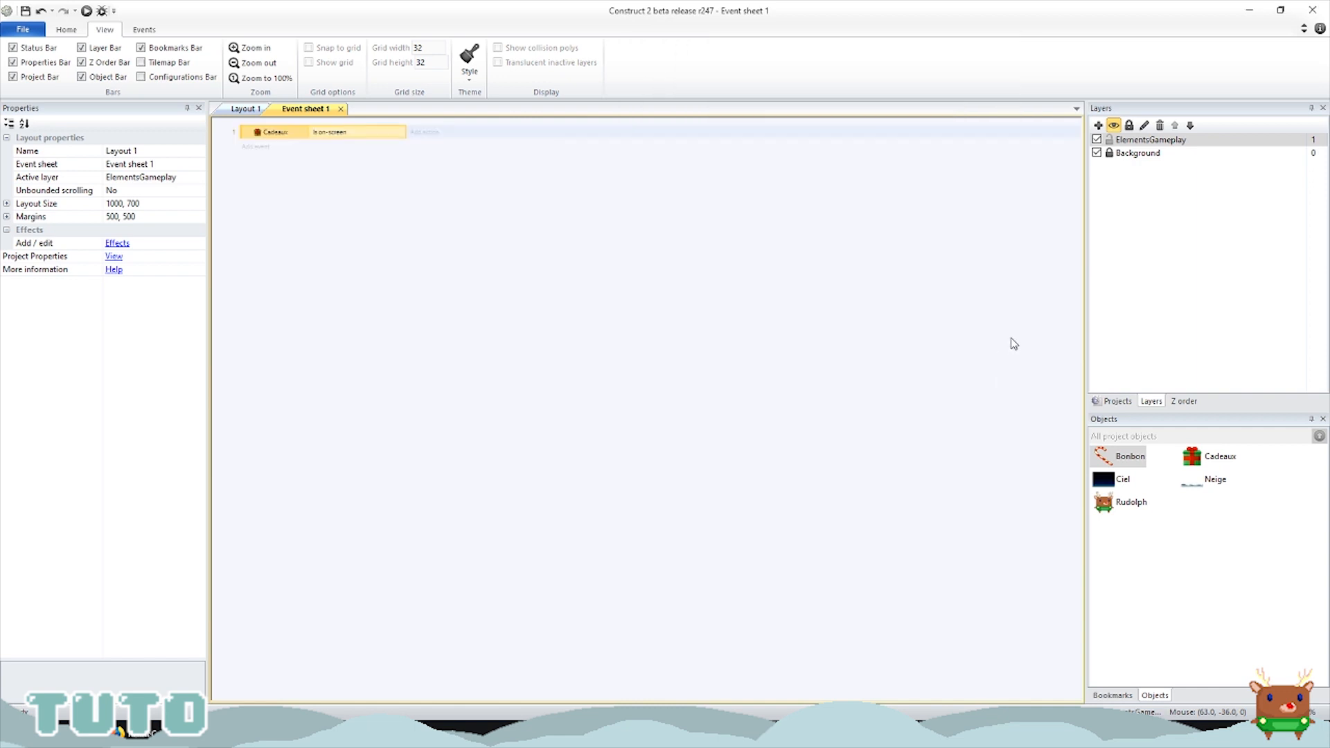
Step: Add an action to the Cadeaux event setting its Bullet angle of motion to 90 degrees, and preview the layout
{"action": "left_click", "coordinate": [419, 136]}
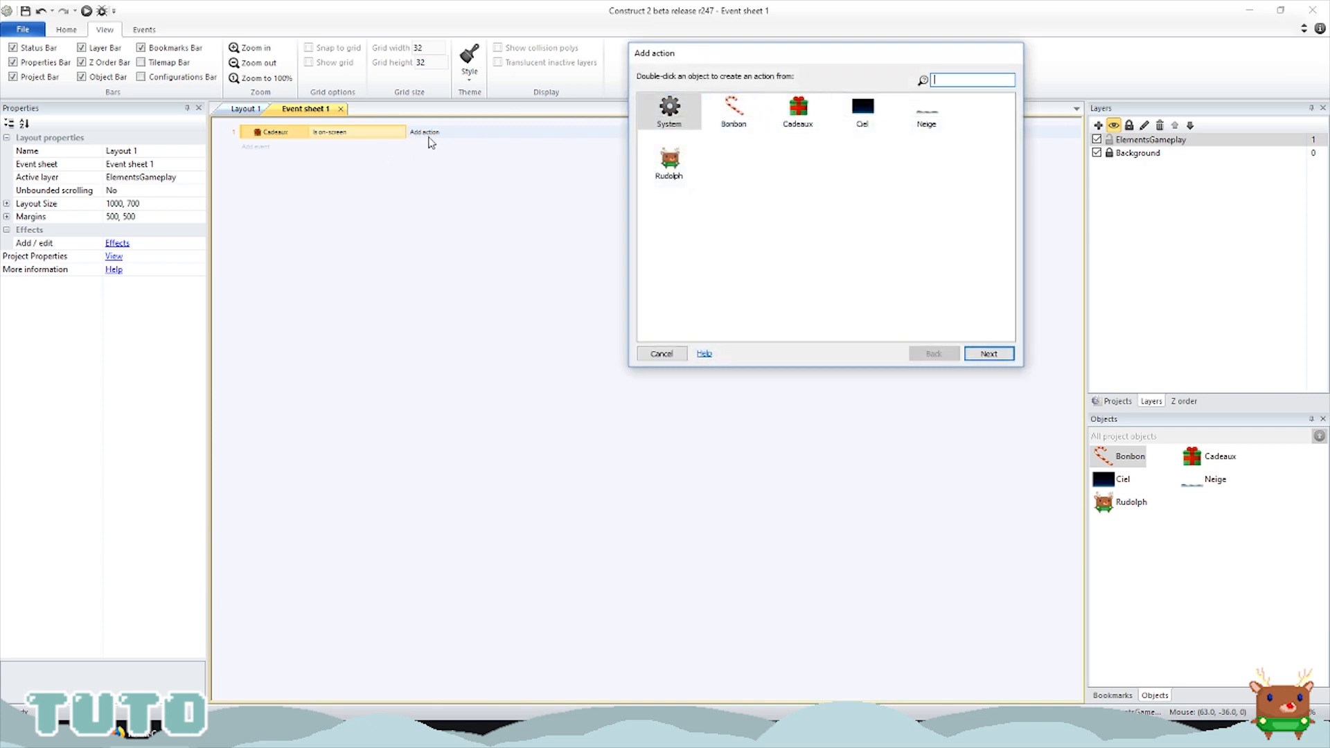
{"action": "double_click", "coordinate": [801, 122]}
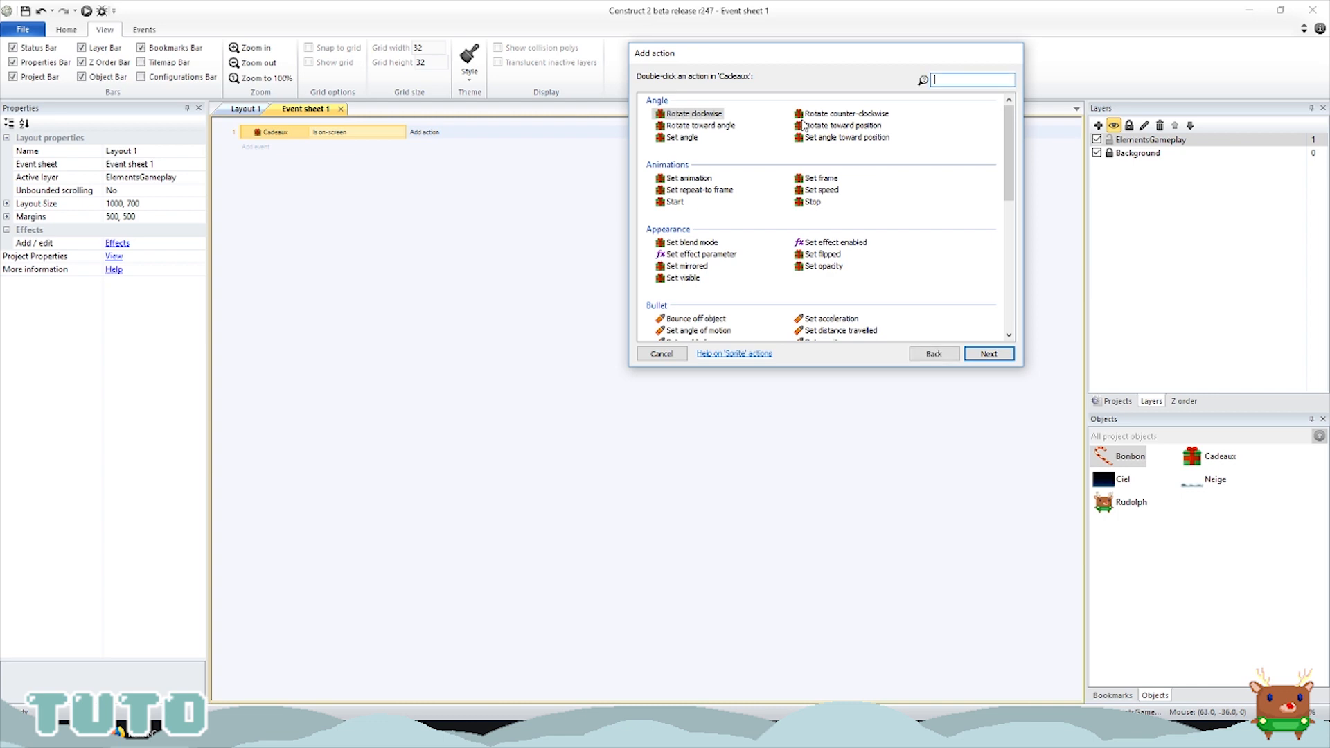
{"action": "scroll", "coordinate": [762, 208], "scroll_direction": "down", "scroll_amount": 1}
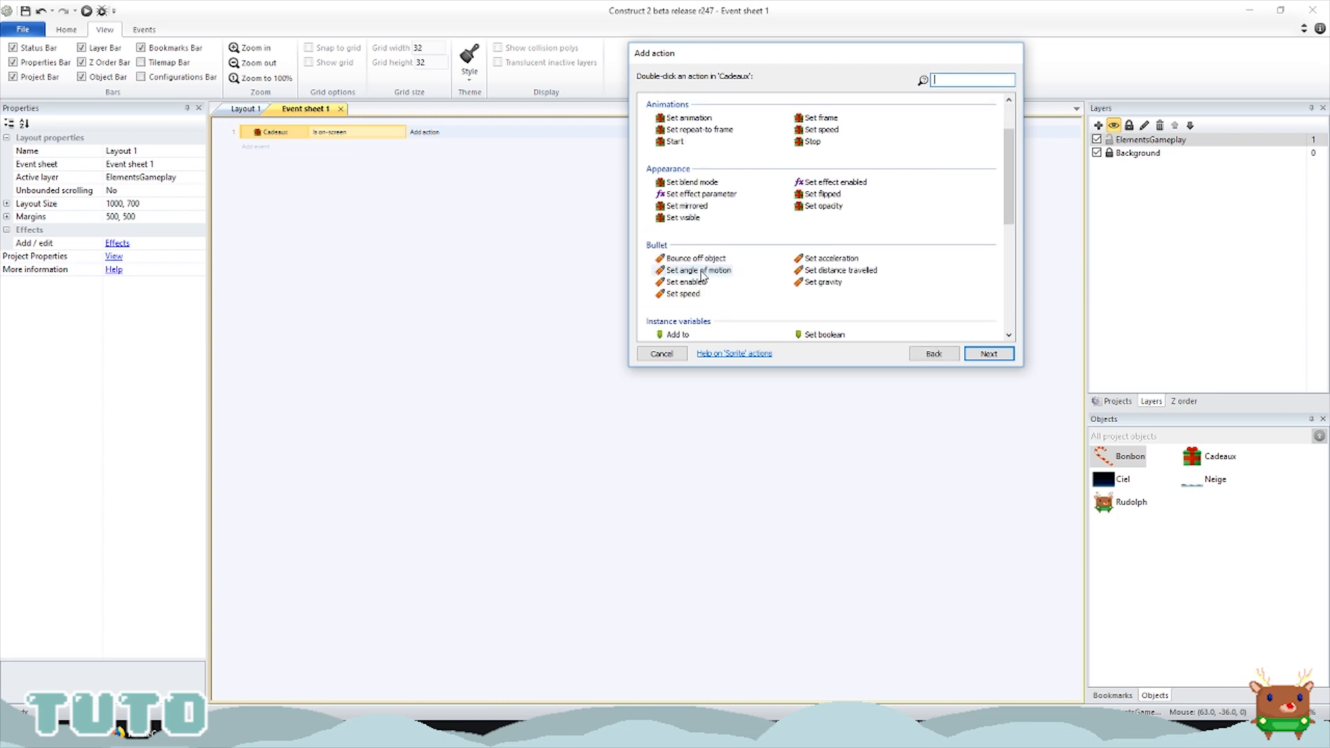
{"action": "double_click", "coordinate": [698, 270]}
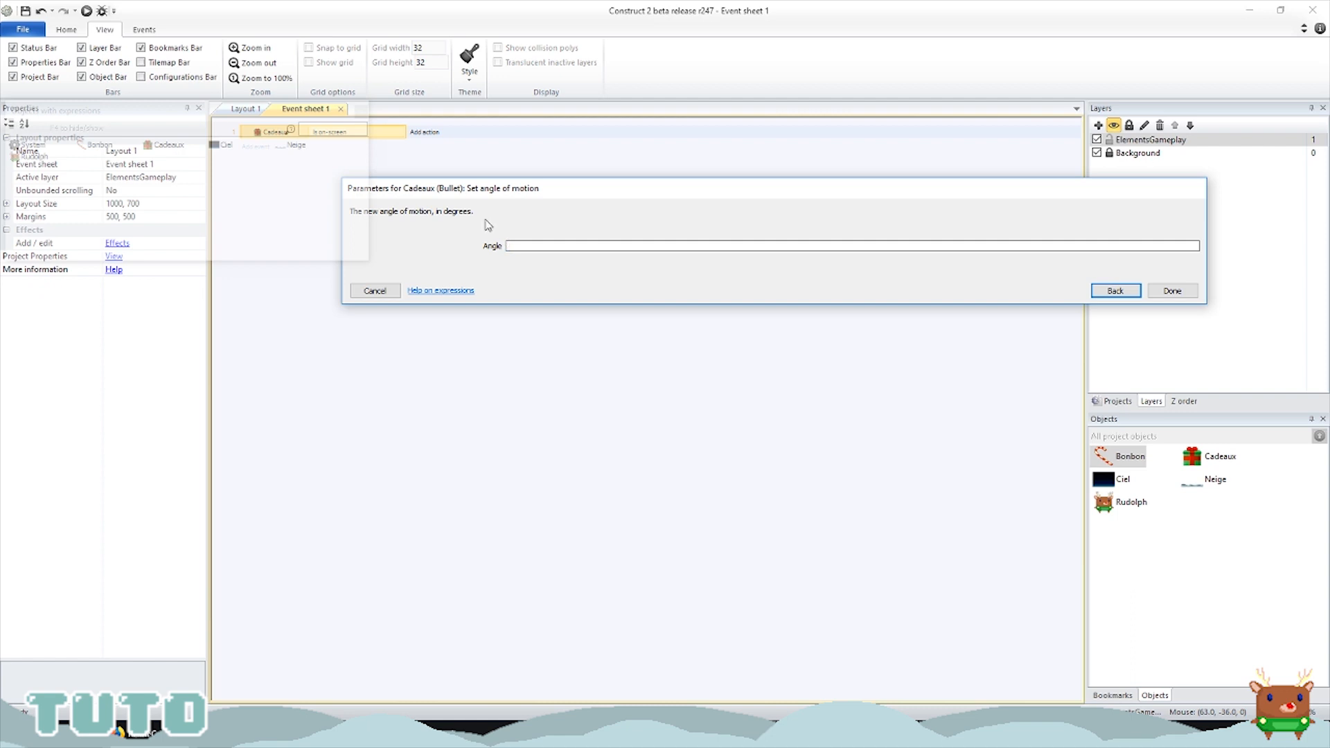
{"action": "left_click", "coordinate": [1172, 290]}
{"action": "left_click", "coordinate": [86, 10]}
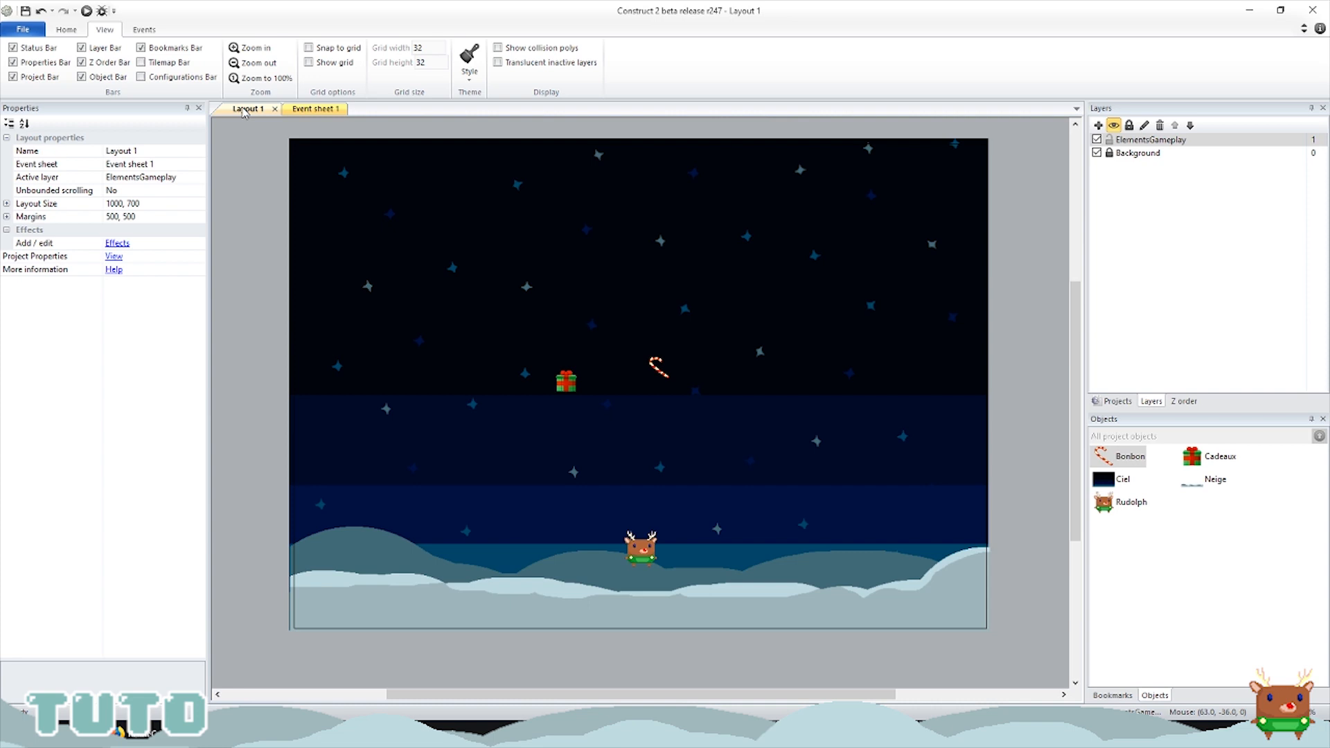
Step: Set the Cadeaux sprite's Bullet Set angle property to No and preview the layout
{"action": "left_click", "coordinate": [572, 390]}
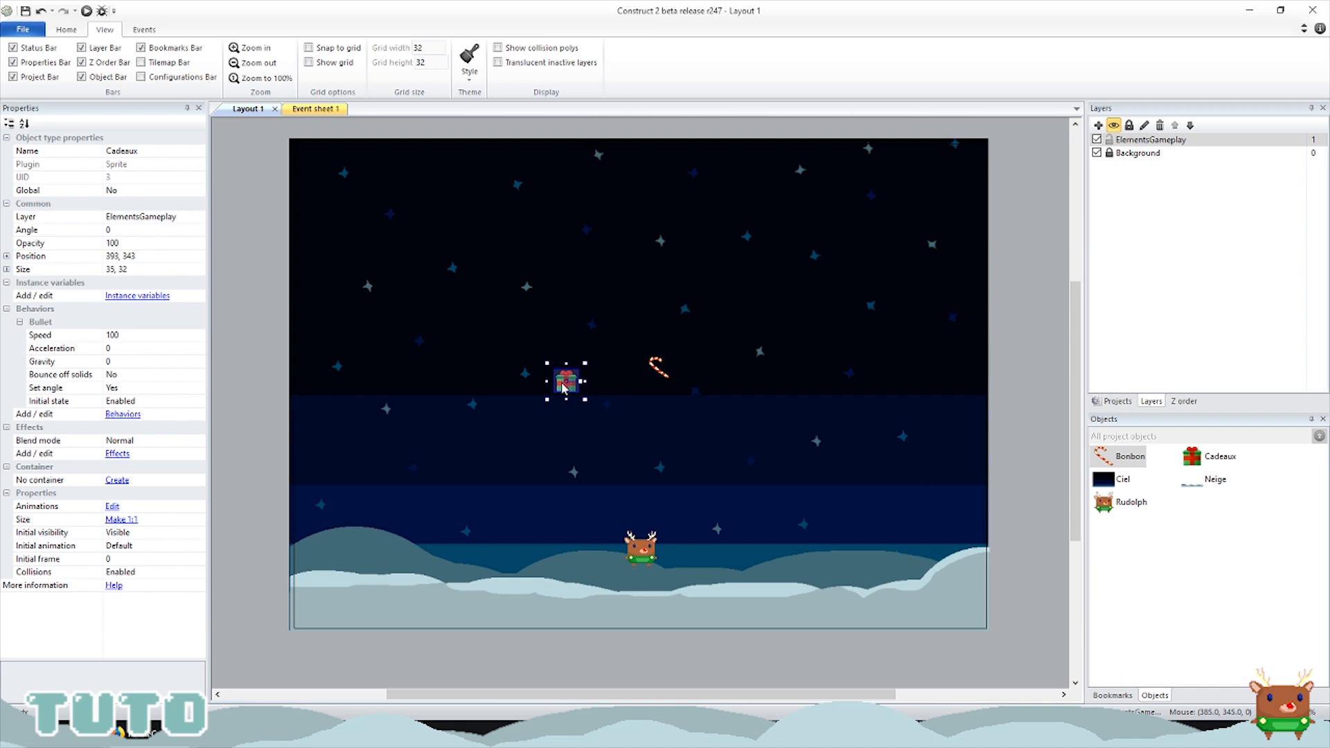
{"action": "left_click", "coordinate": [123, 389]}
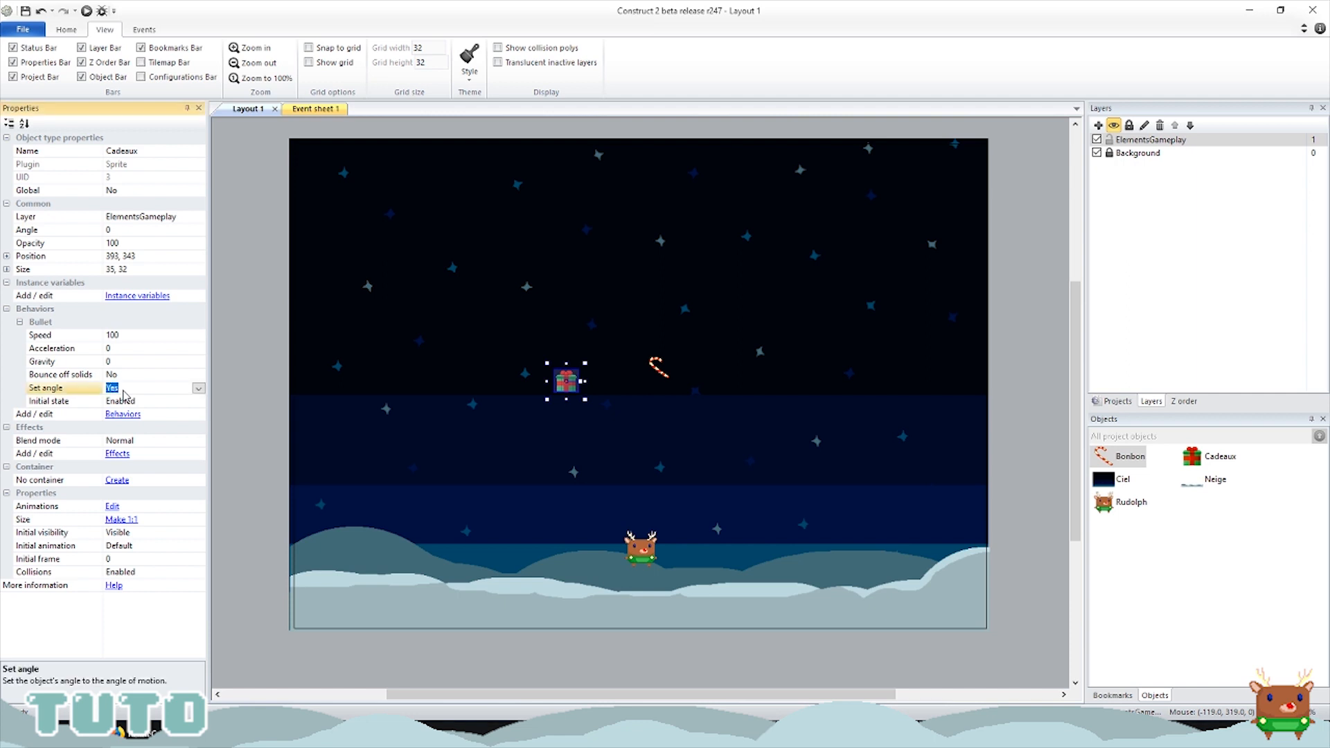
{"action": "left_click", "coordinate": [199, 388]}
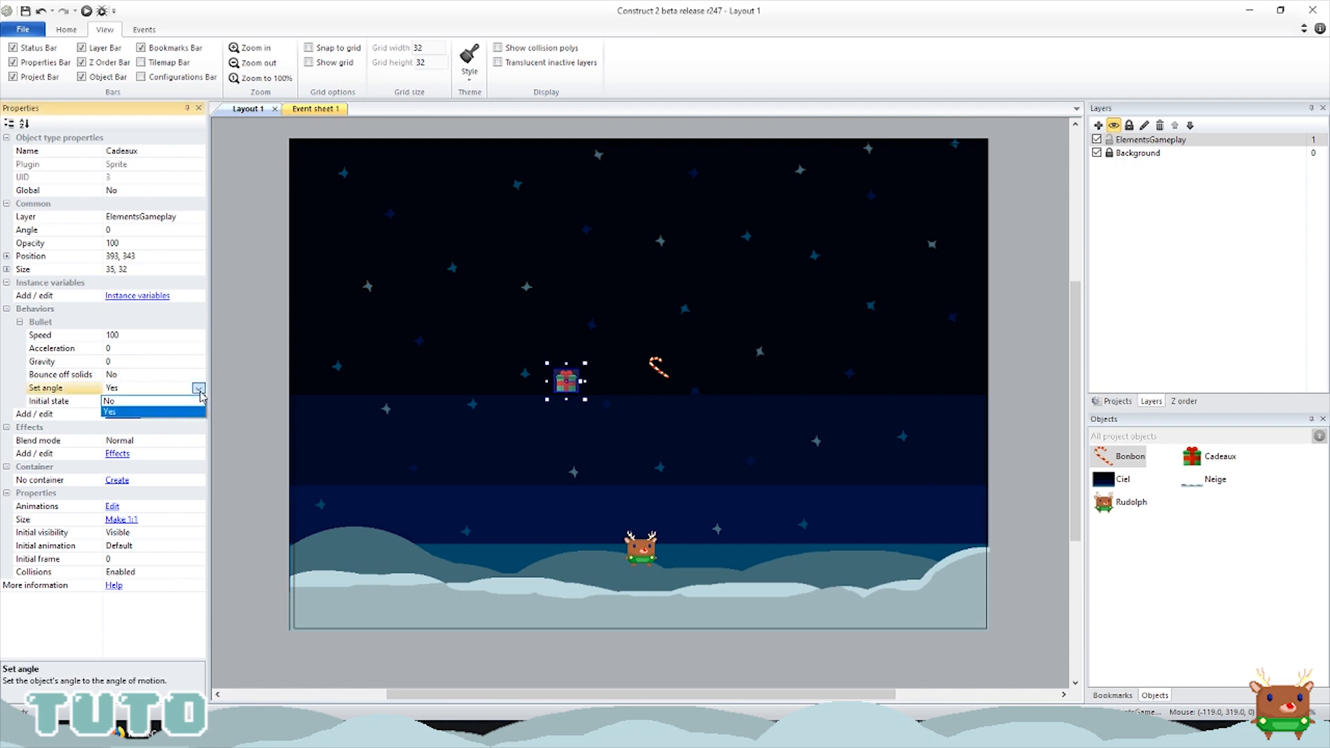
{"action": "left_click", "coordinate": [156, 401]}
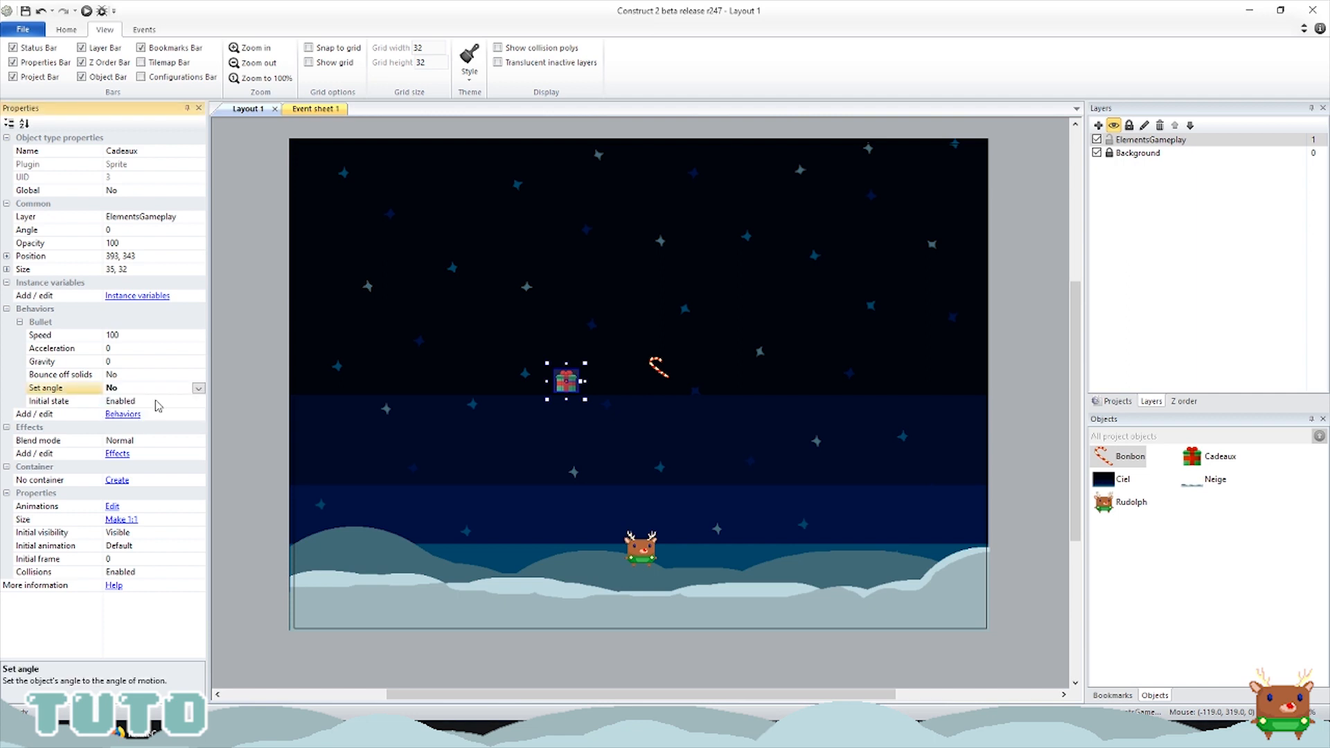
{"action": "left_click", "coordinate": [87, 11]}
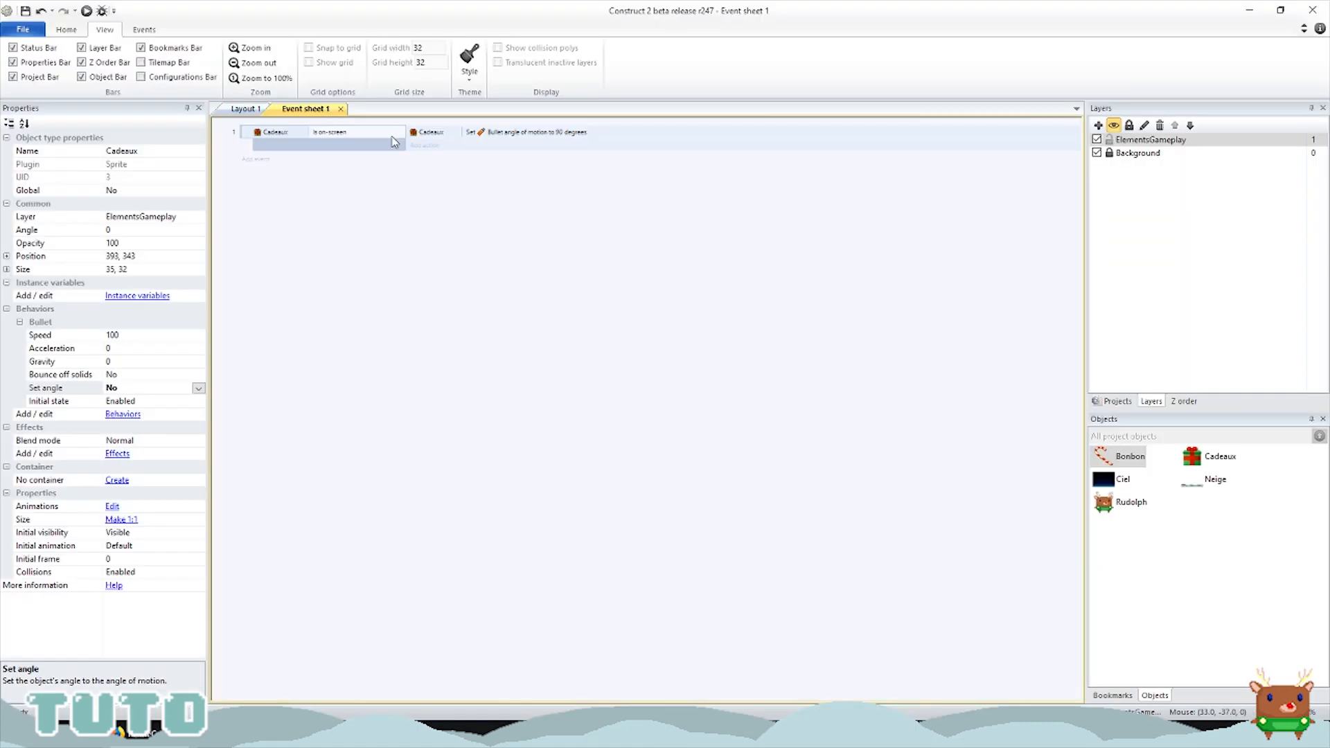
Step: Add an event that sets Bonbon's Bullet angle of motion to 90 degrees when Bonbon is on-screen, and preview the layout
{"action": "left_click", "coordinate": [250, 167]}
{"action": "double_click", "coordinate": [729, 114]}
{"action": "scroll", "coordinate": [732, 192], "scroll_direction": "down", "scroll_amount": 5}
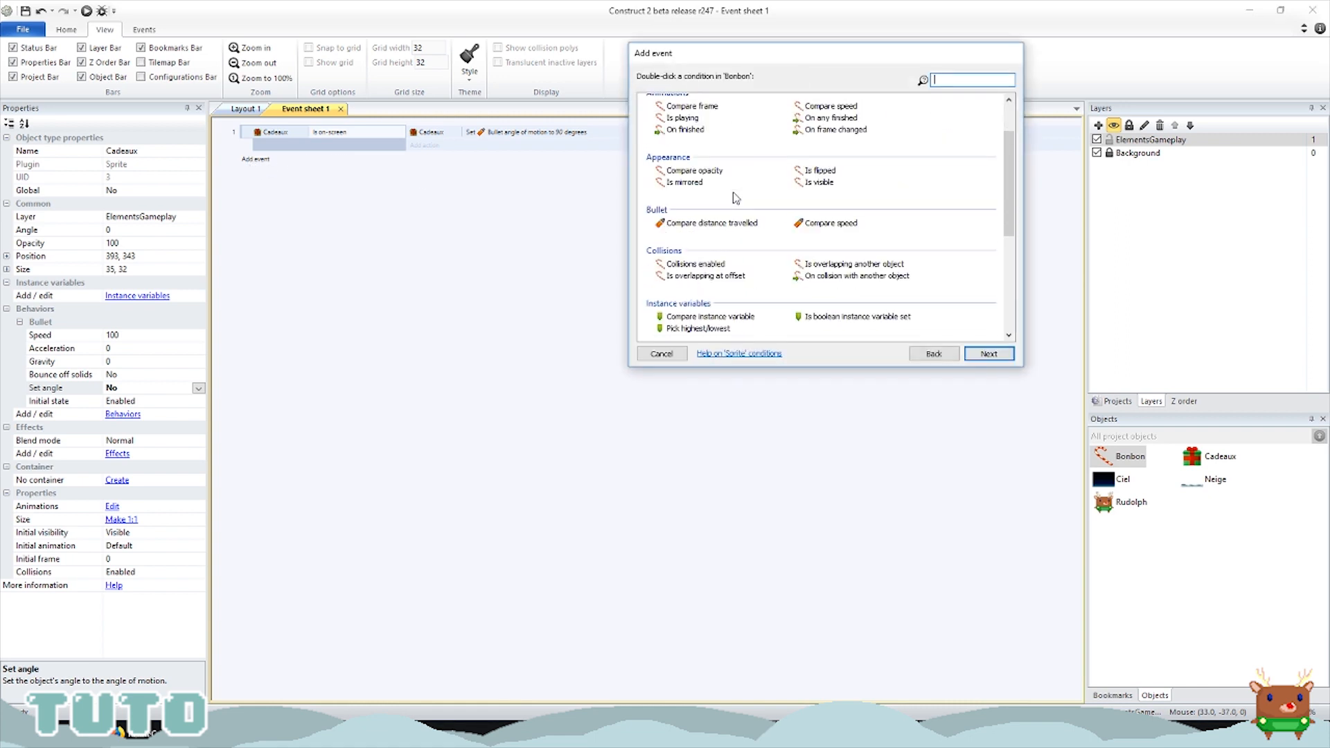
{"action": "double_click", "coordinate": [693, 262]}
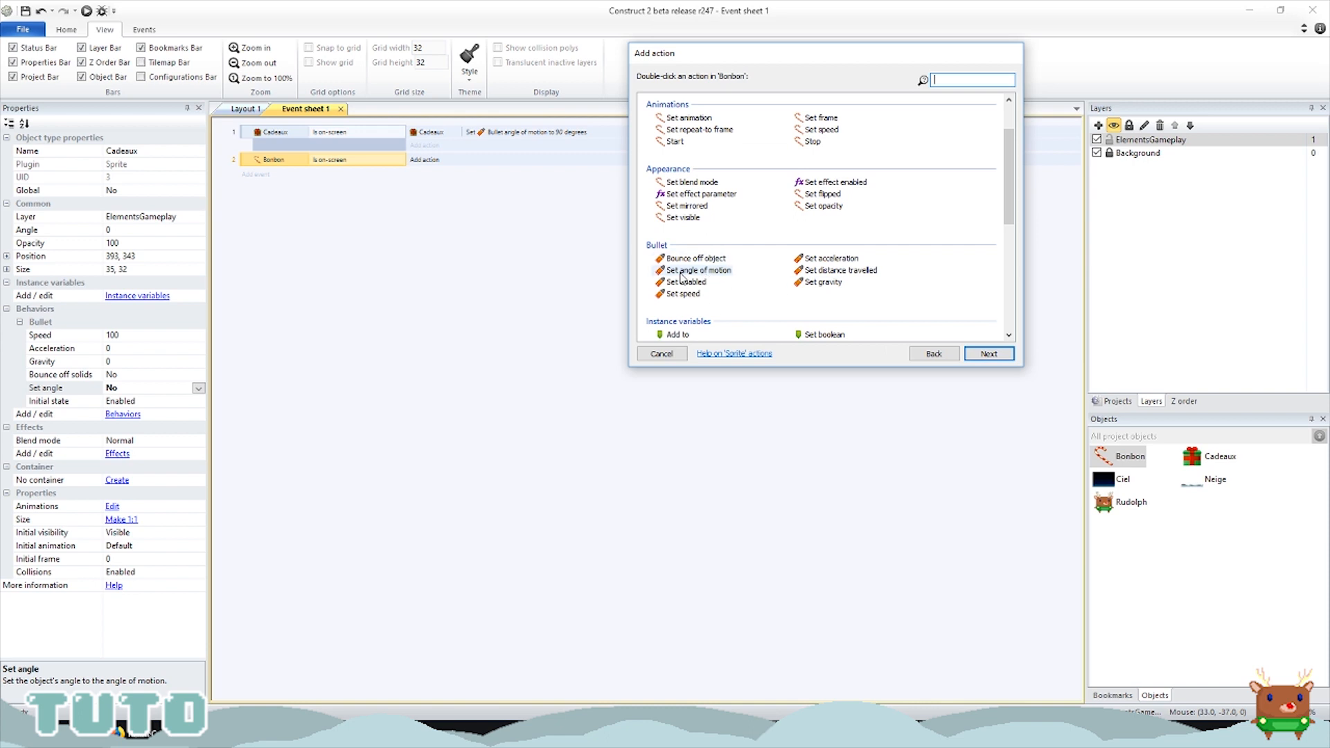
{"action": "double_click", "coordinate": [698, 270]}
{"action": "key", "text": "Return"}
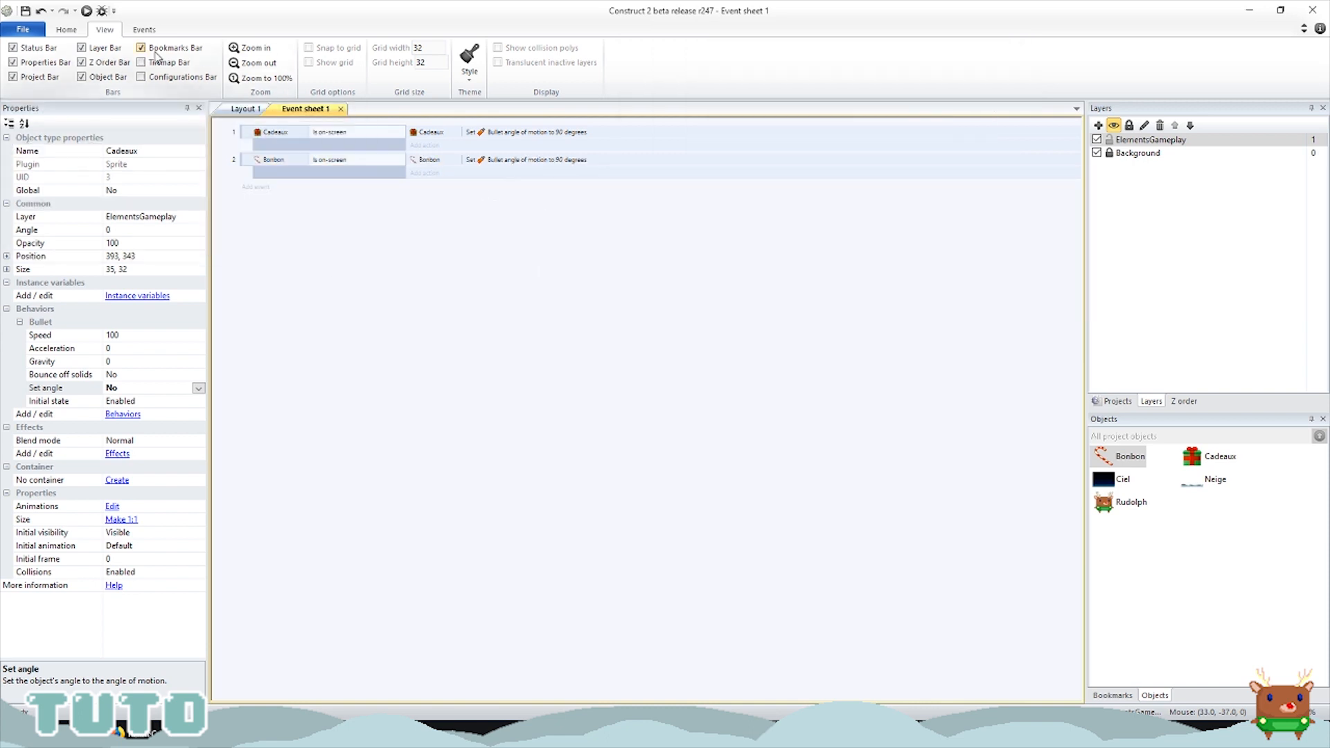
{"action": "left_click", "coordinate": [86, 11]}
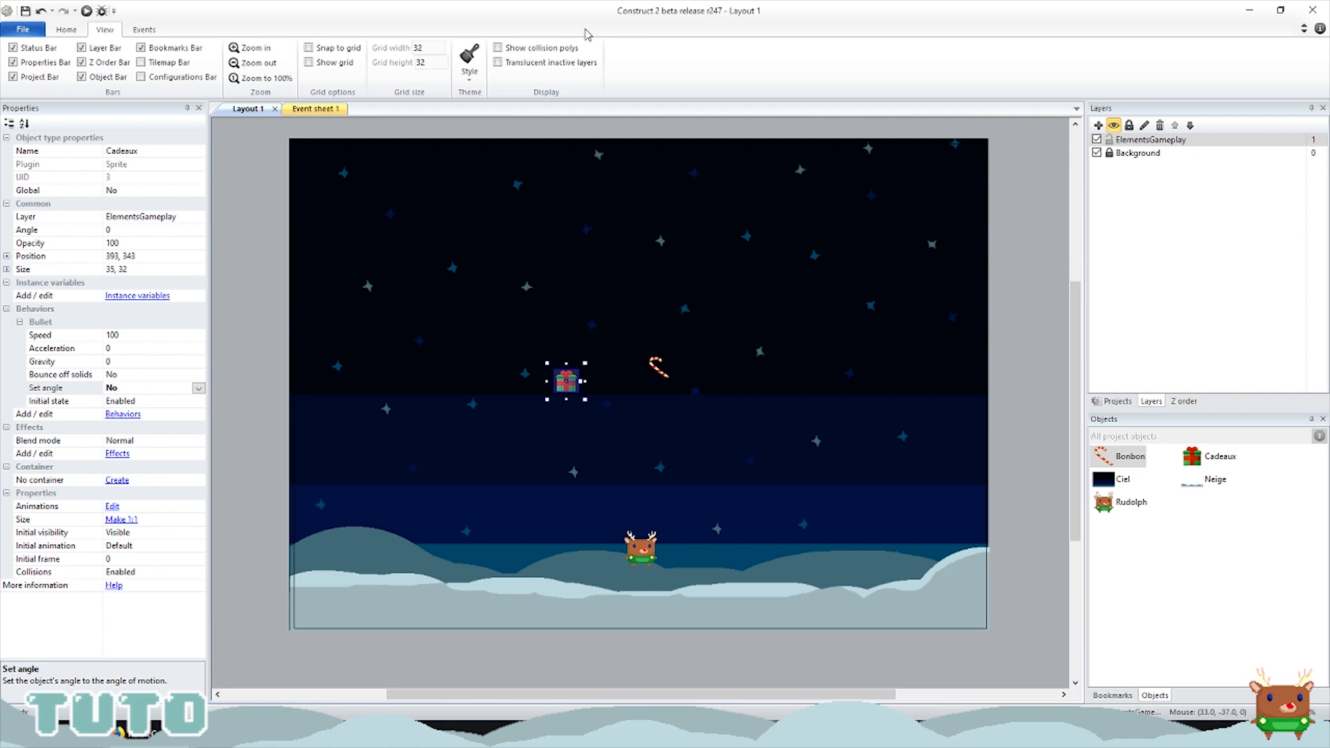
Step: Insert a new Sprite object in the night sky of Layout 1 and fill its image with white
{"action": "left_click", "coordinate": [763, 351]}
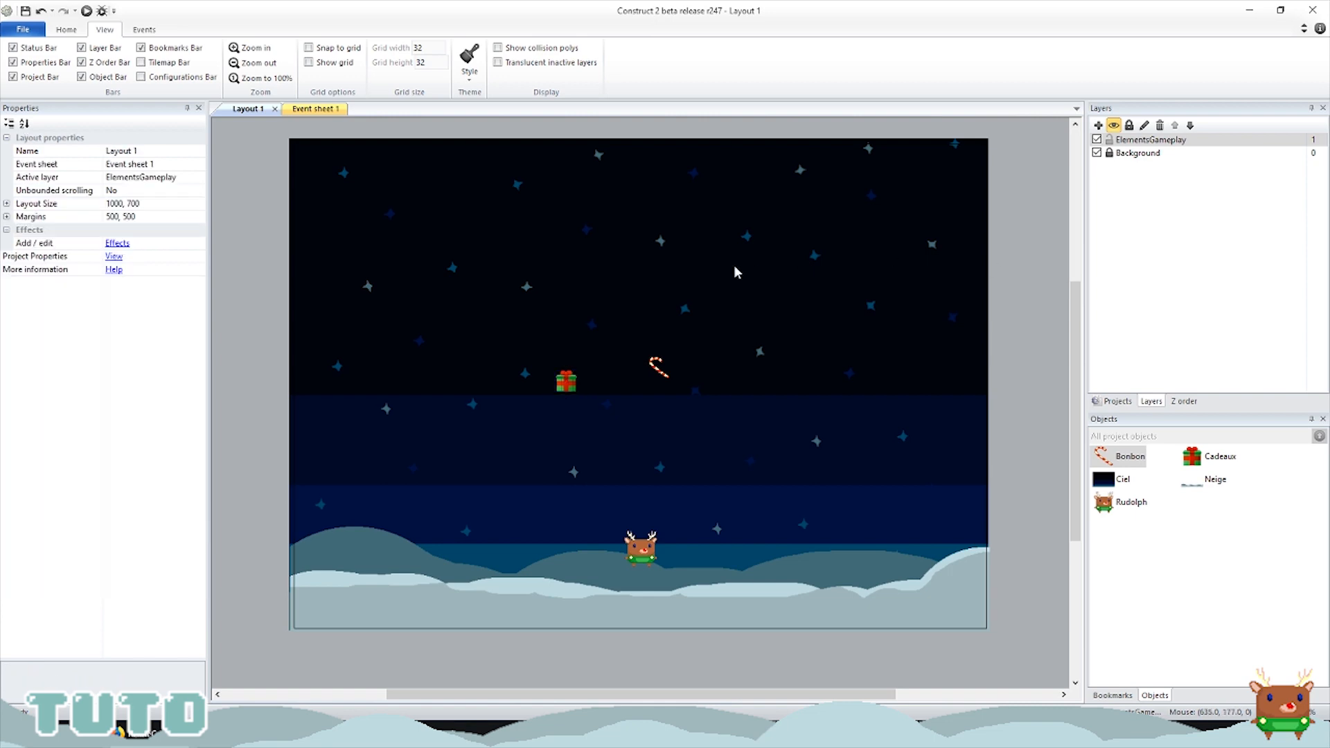
{"action": "right_click", "coordinate": [729, 348]}
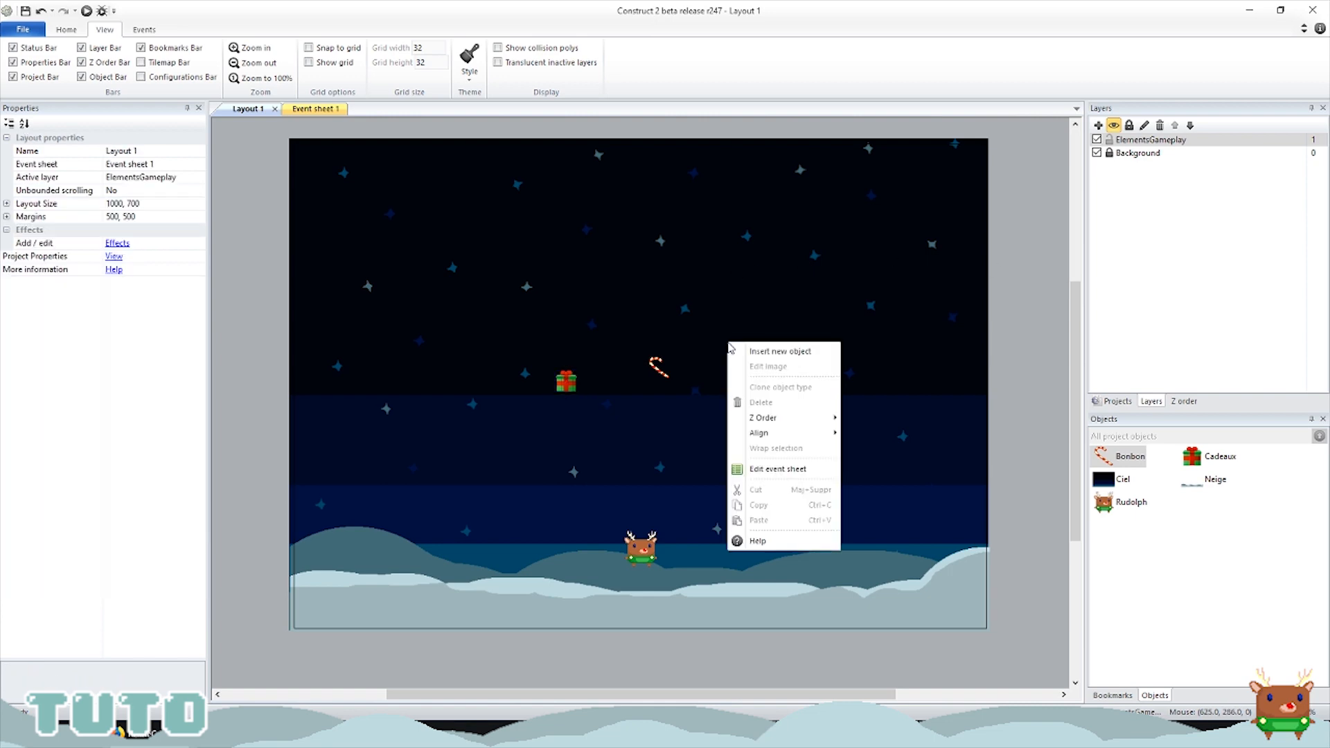
{"action": "left_click", "coordinate": [788, 351]}
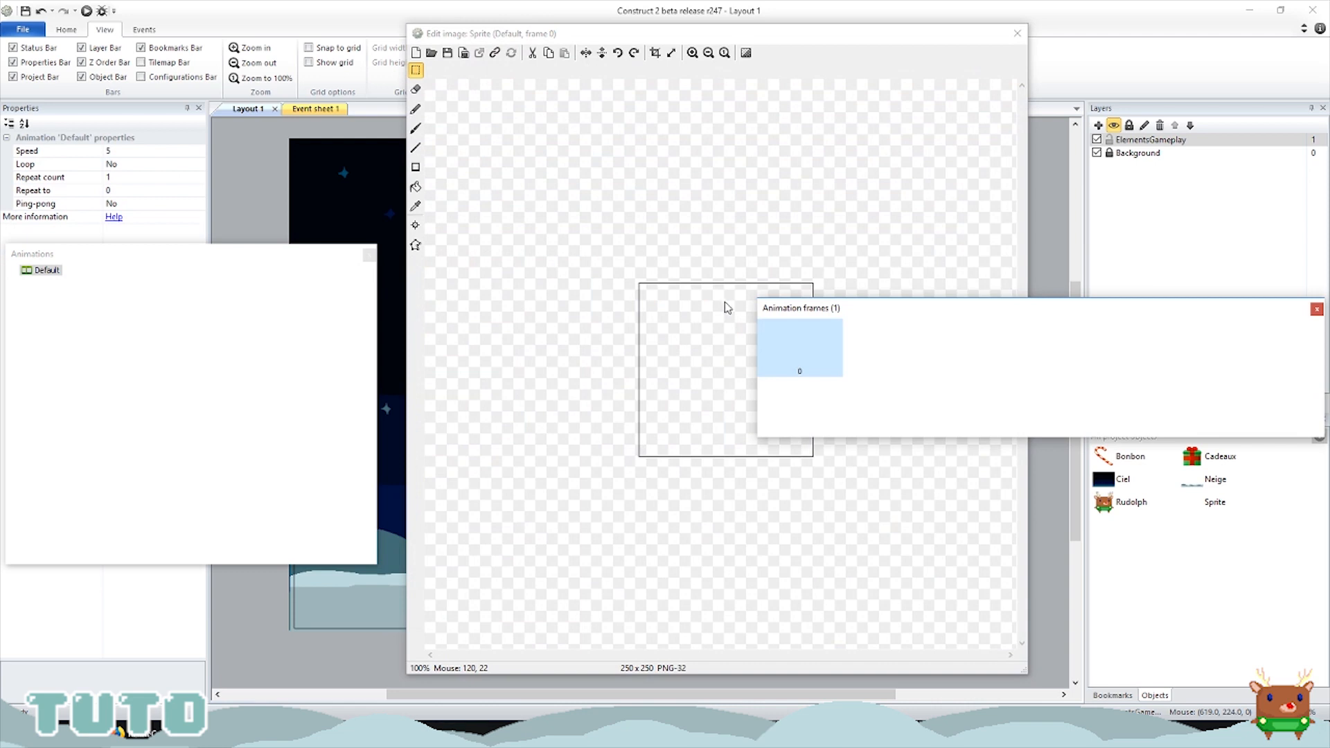
{"action": "left_click_drag", "start_coordinate": [863, 311], "coordinate": [870, 543]}
{"action": "left_click", "coordinate": [416, 184]}
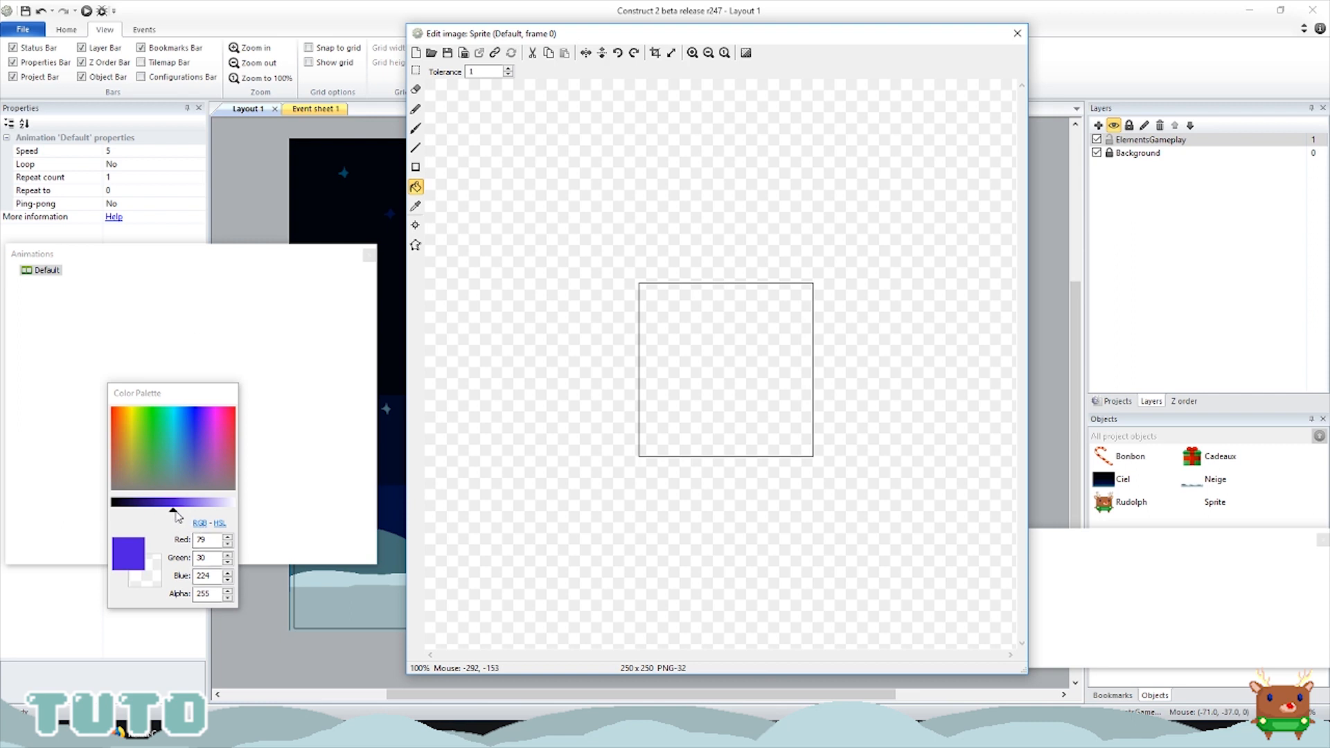
{"action": "left_click_drag", "start_coordinate": [177, 516], "coordinate": [238, 513]}
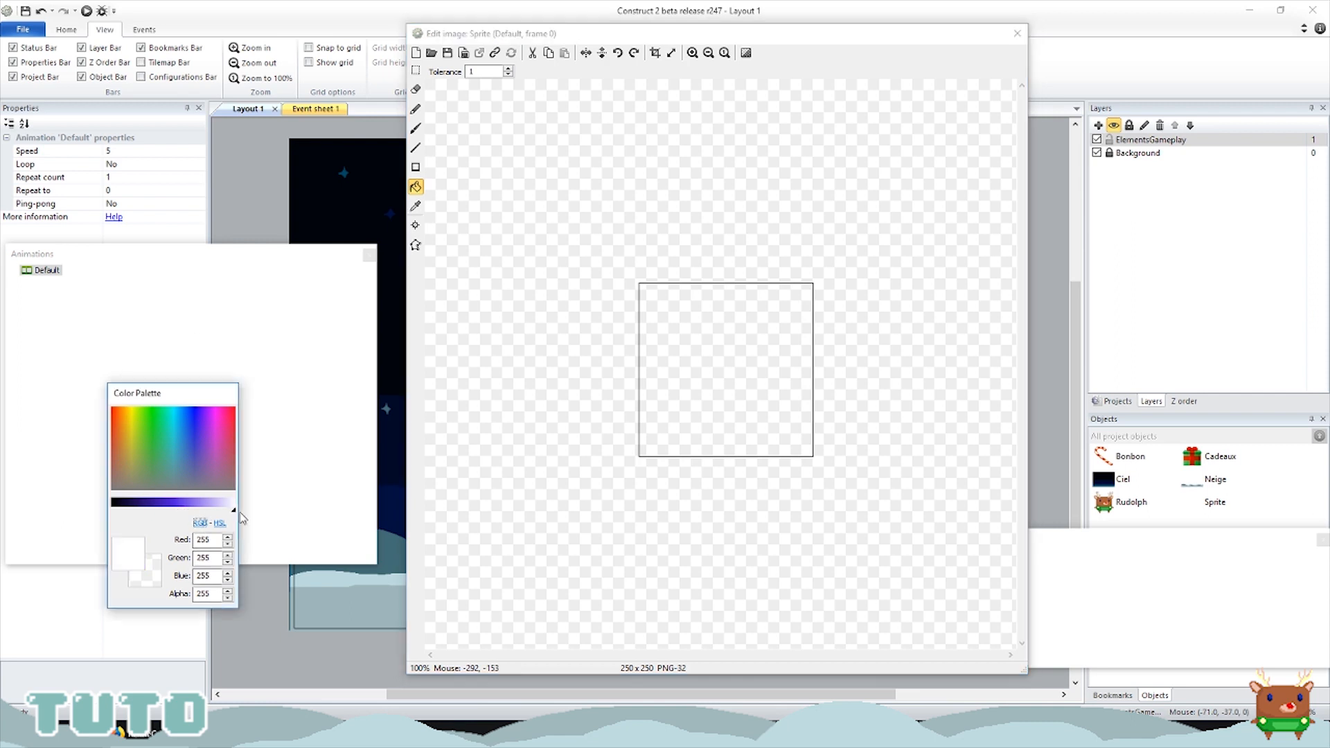
{"action": "left_click", "coordinate": [410, 187]}
{"action": "left_click", "coordinate": [418, 187]}
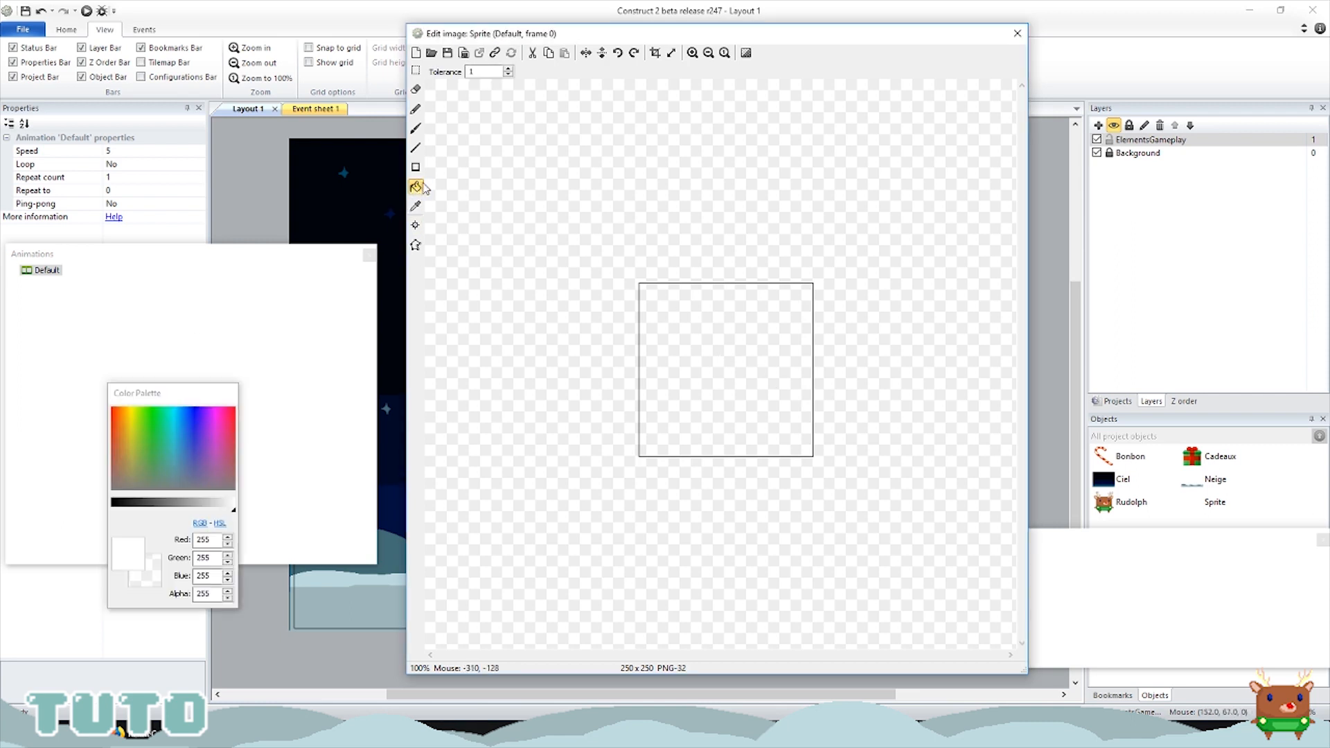
{"action": "left_click", "coordinate": [714, 362]}
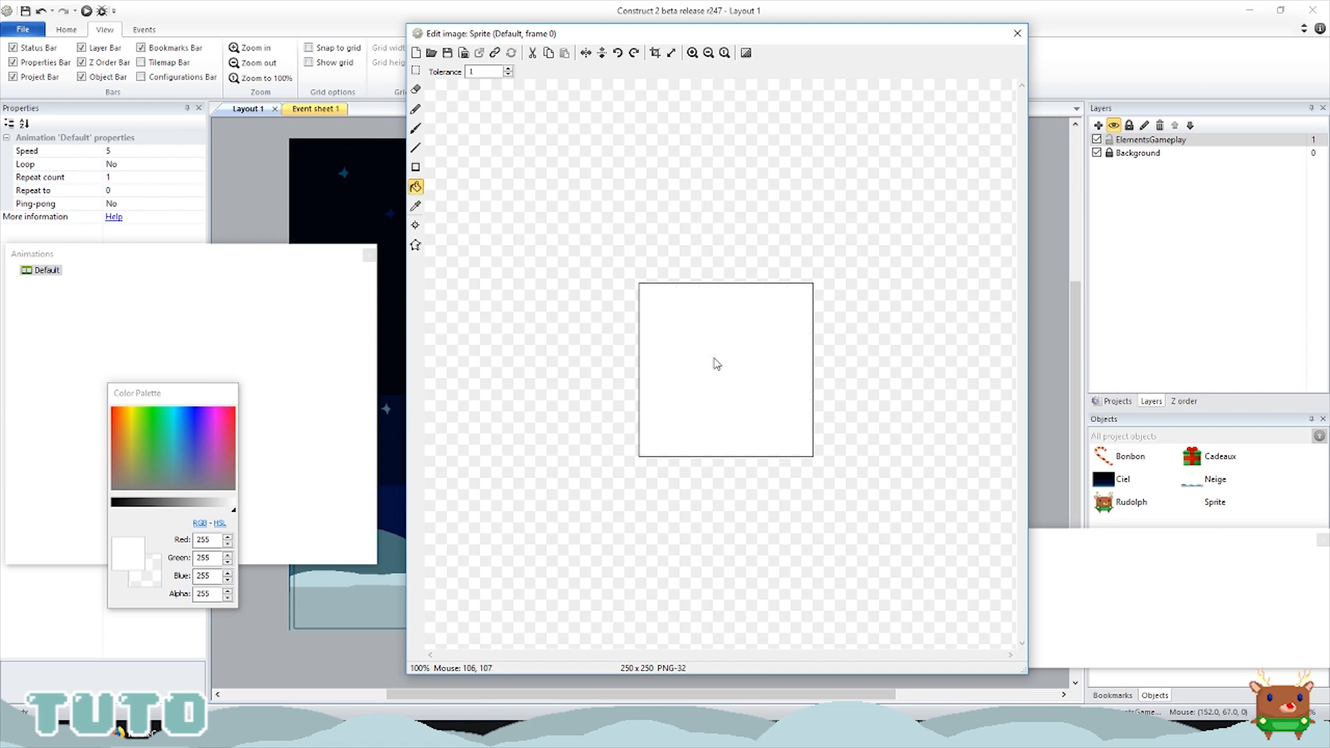
{"action": "left_click", "coordinate": [1017, 33]}
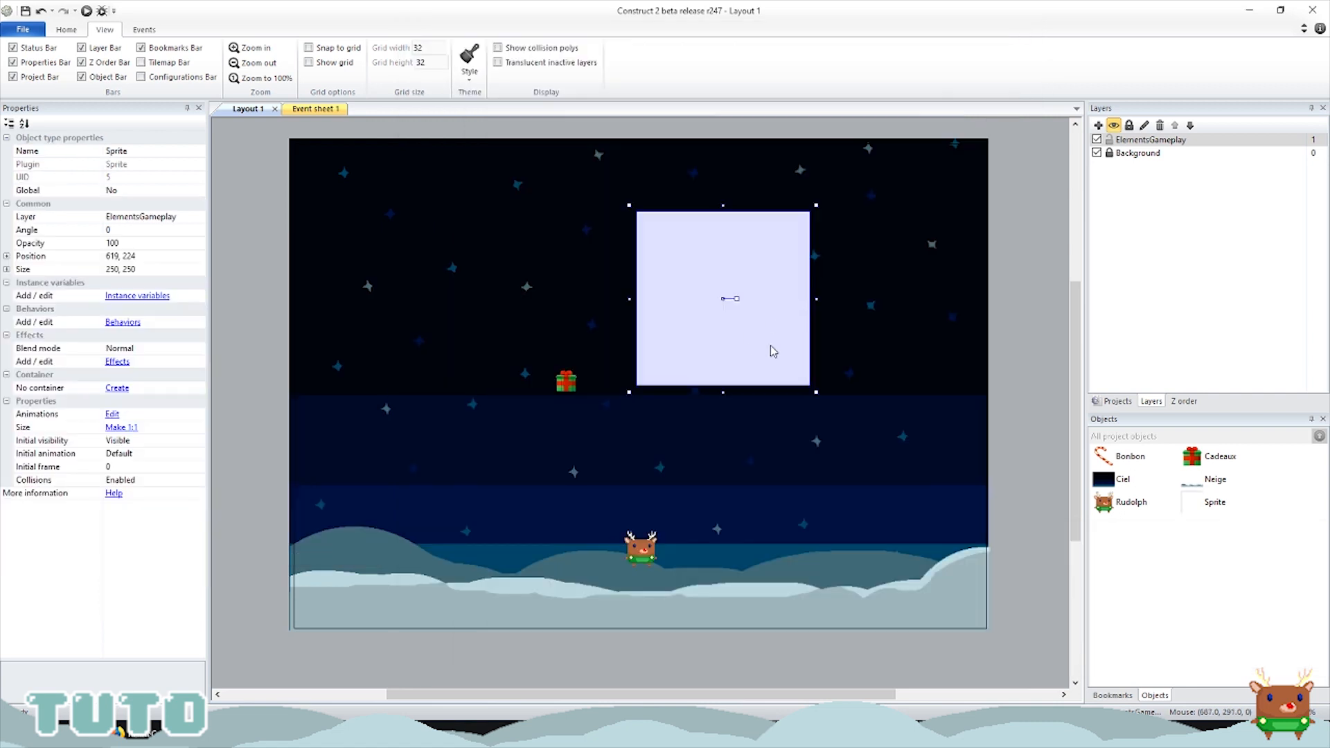
Step: Set the white sprite's size to 10, 10 and move it near the upper-left corner of the layout
{"action": "left_click", "coordinate": [163, 270]}
{"action": "type", "text": "1"}
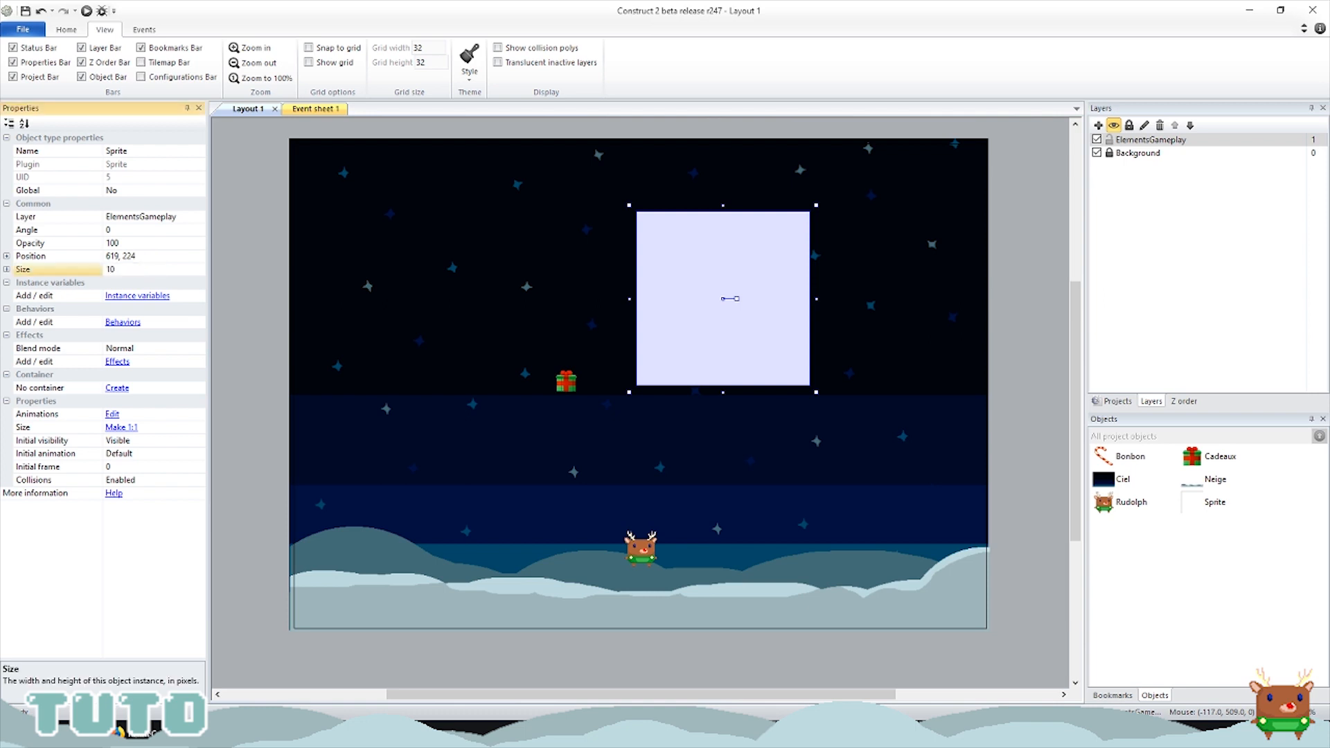
{"action": "type", "text": "0"}
{"action": "key", "text": "Return"}
{"action": "left_click_drag", "start_coordinate": [723, 299], "coordinate": [351, 207]}
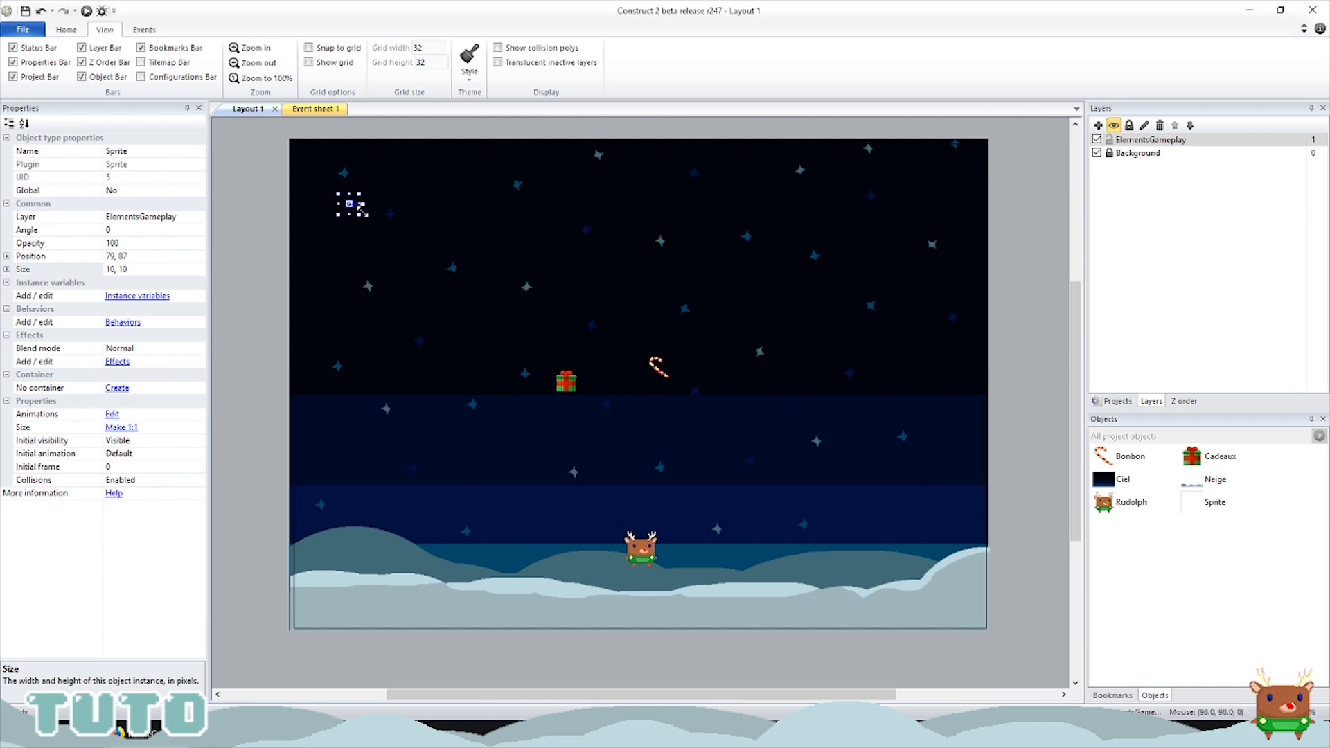
{"action": "left_click_drag", "start_coordinate": [351, 207], "coordinate": [329, 157]}
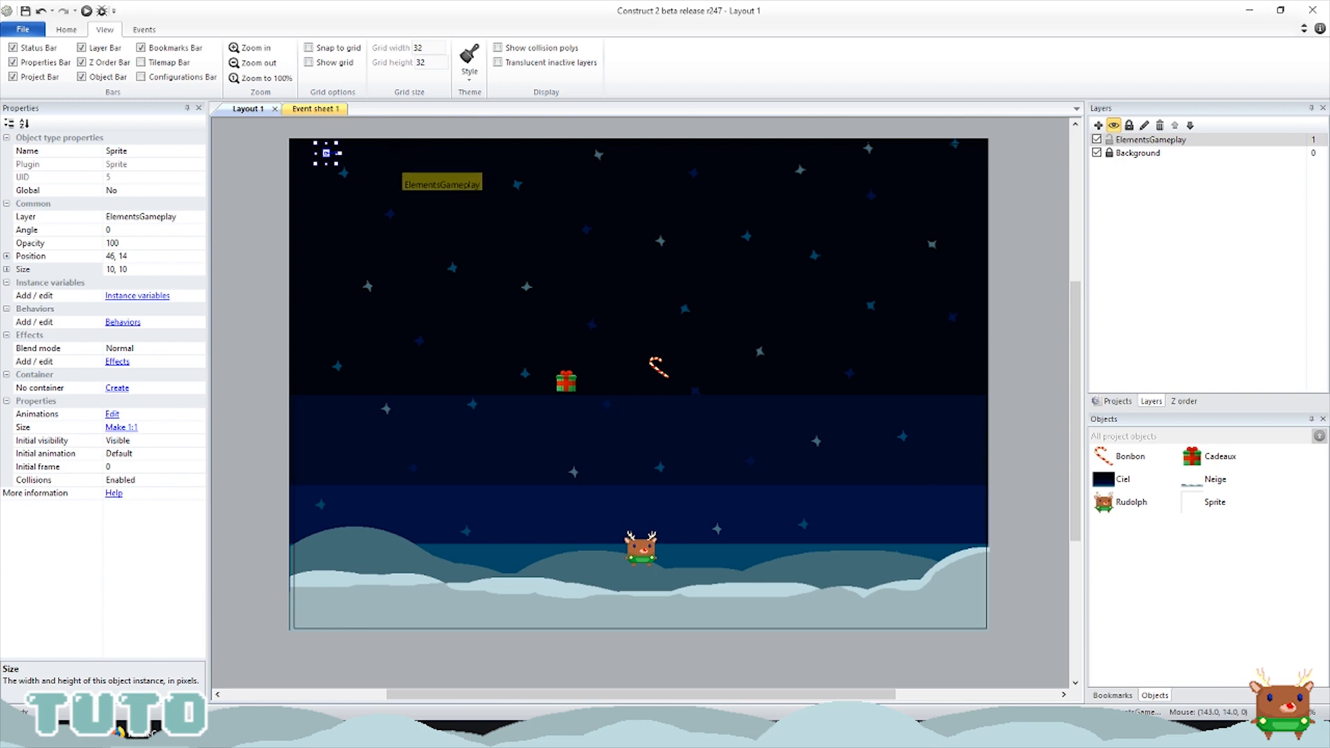
Step: Paste seven copies of the small white sprite in a row along the layout's top edge
{"action": "key", "text": "ctrl+v"}
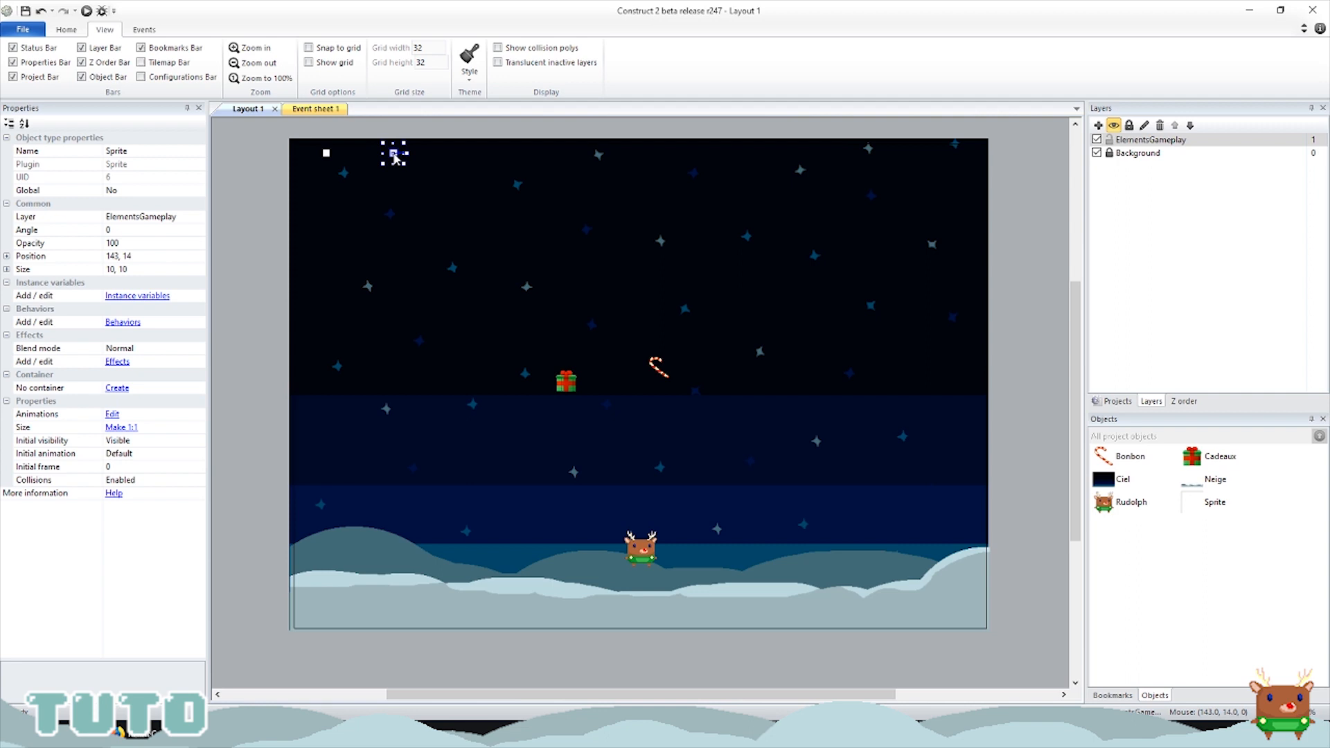
{"action": "key", "text": "ctrl+v"}
{"action": "left_click", "coordinate": [479, 153]}
{"action": "key", "text": "ctrl+v"}
{"action": "left_click", "coordinate": [555, 153]}
{"action": "key", "text": "ctrl+v"}
{"action": "left_click", "coordinate": [649, 153]}
{"action": "key", "text": "ctrl+v"}
{"action": "left_click", "coordinate": [747, 153]}
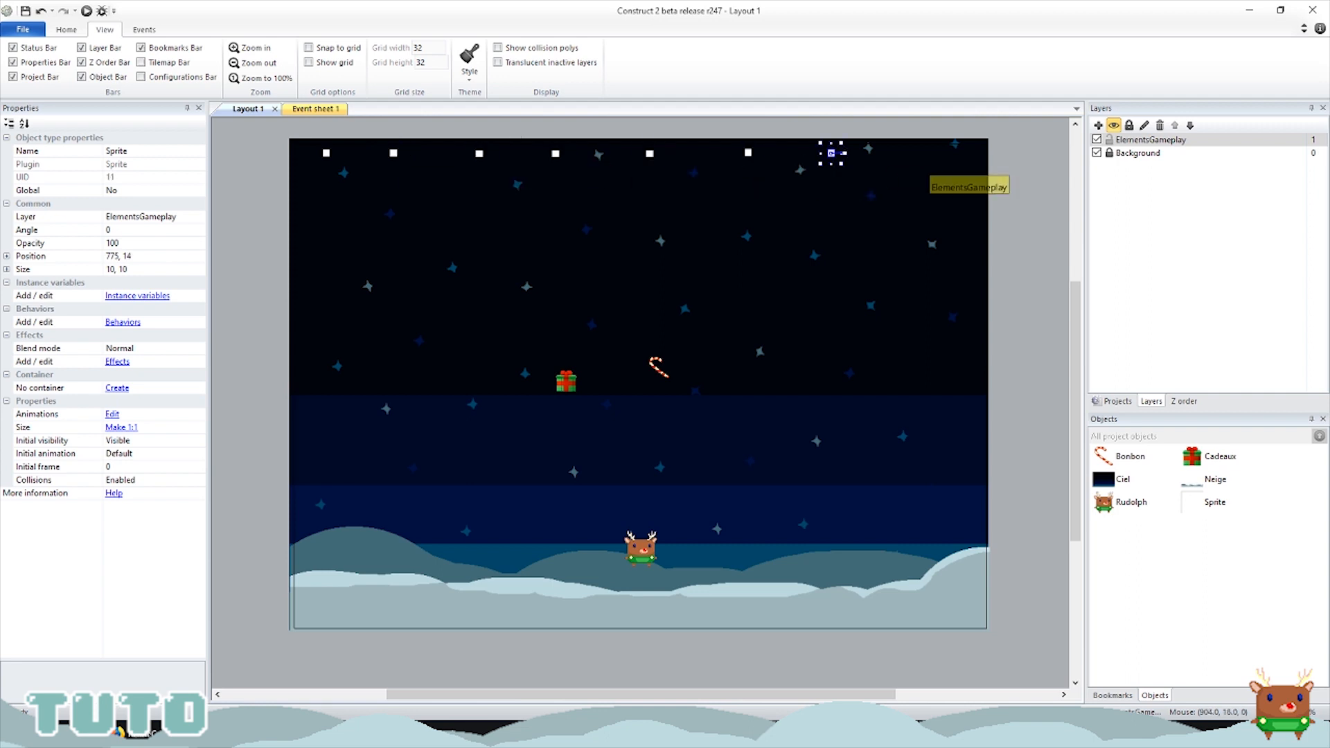
{"action": "left_click", "coordinate": [939, 151]}
Step: Adjust the positions of the white squares so they are spaced more evenly along the layout's top edge
{"action": "left_click_drag", "start_coordinate": [830, 153], "coordinate": [833, 152]}
{"action": "left_click_drag", "start_coordinate": [649, 154], "coordinate": [653, 153]}
{"action": "left_click_drag", "start_coordinate": [554, 154], "coordinate": [562, 154]}
{"action": "left_click_drag", "start_coordinate": [327, 153], "coordinate": [325, 155]}
{"action": "left_click_drag", "start_coordinate": [394, 153], "coordinate": [395, 155]}
{"action": "left_click", "coordinate": [1009, 303]}
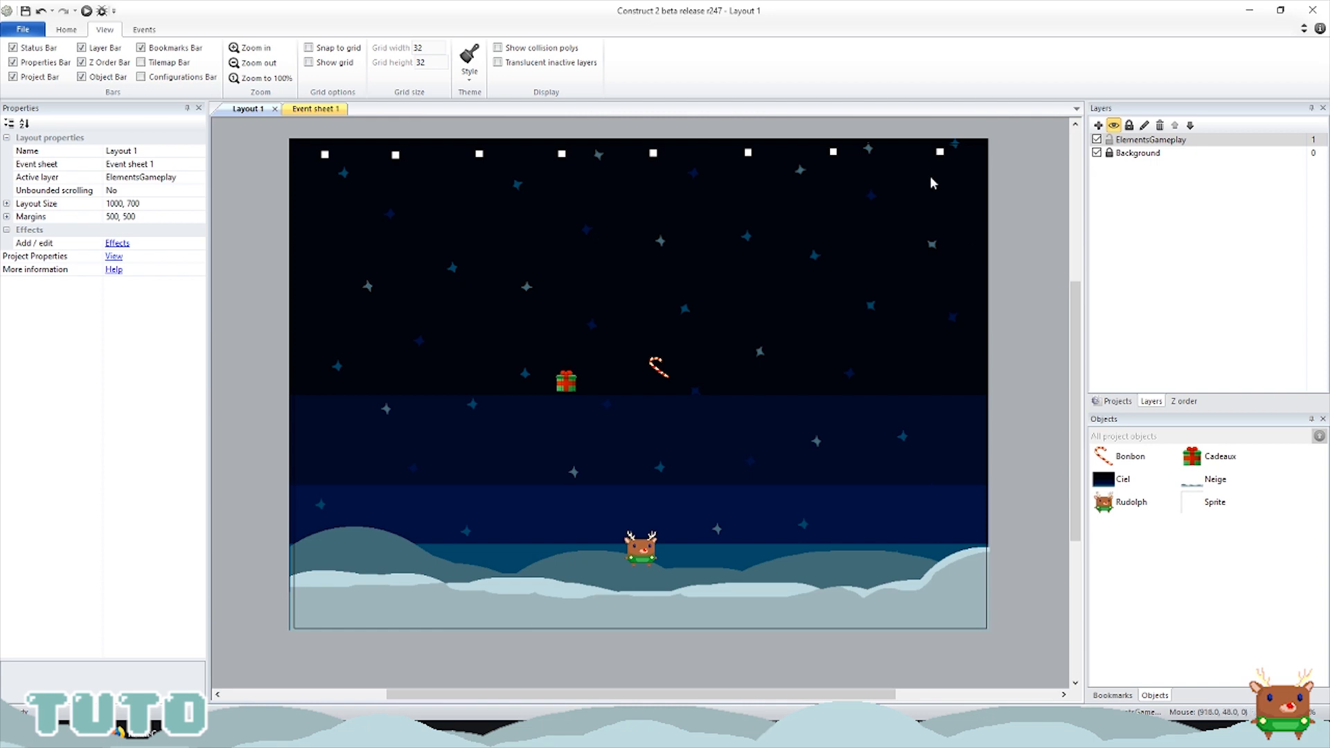
Step: Add an event to Event sheet 1 with the System condition Pick random instance for the Sprite object
{"action": "left_click", "coordinate": [316, 113]}
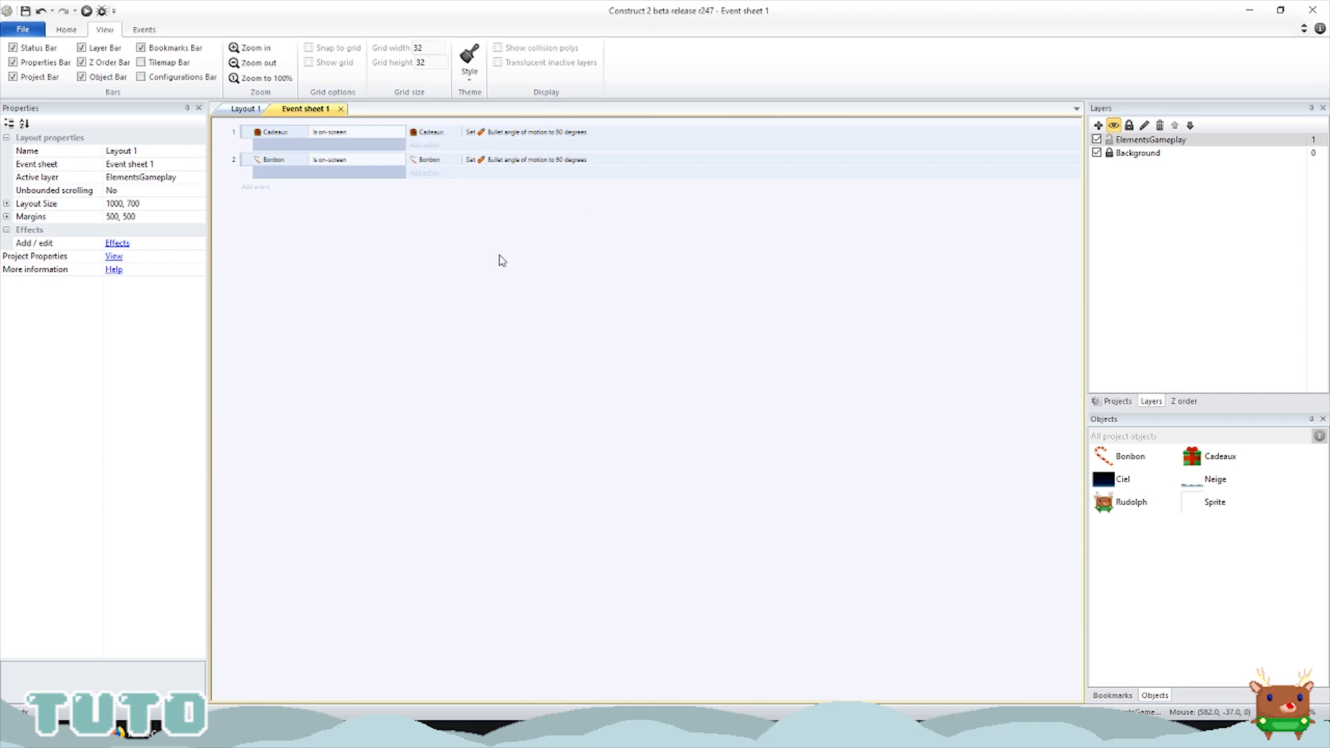
{"action": "left_click", "coordinate": [260, 190]}
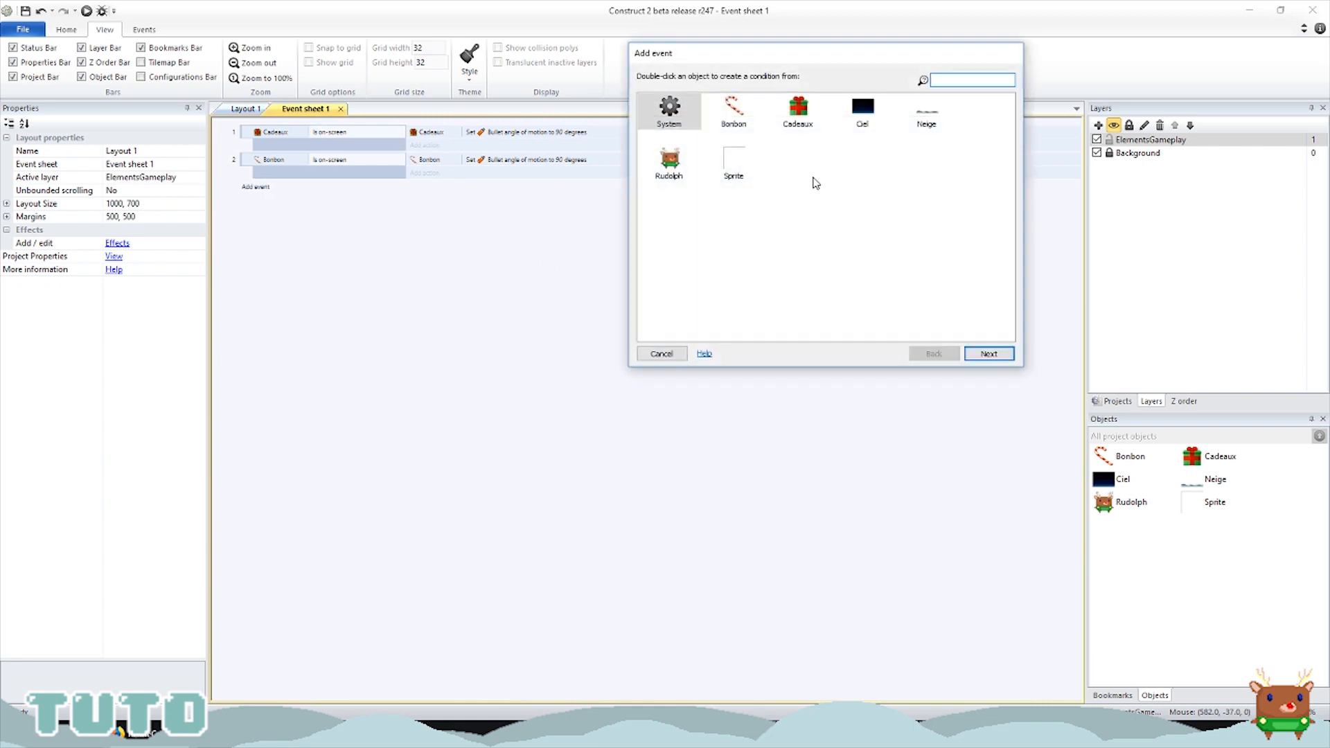
{"action": "double_click", "coordinate": [669, 110]}
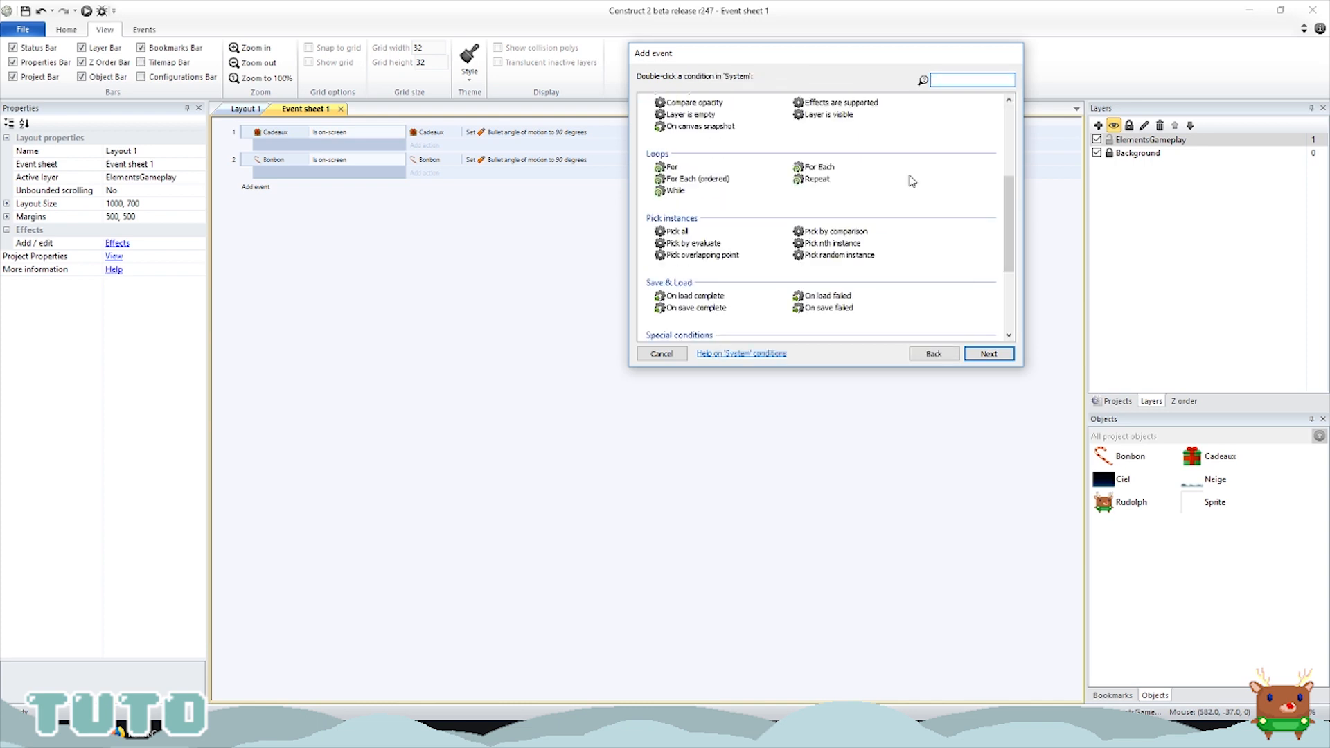
{"action": "left_click", "coordinate": [831, 256]}
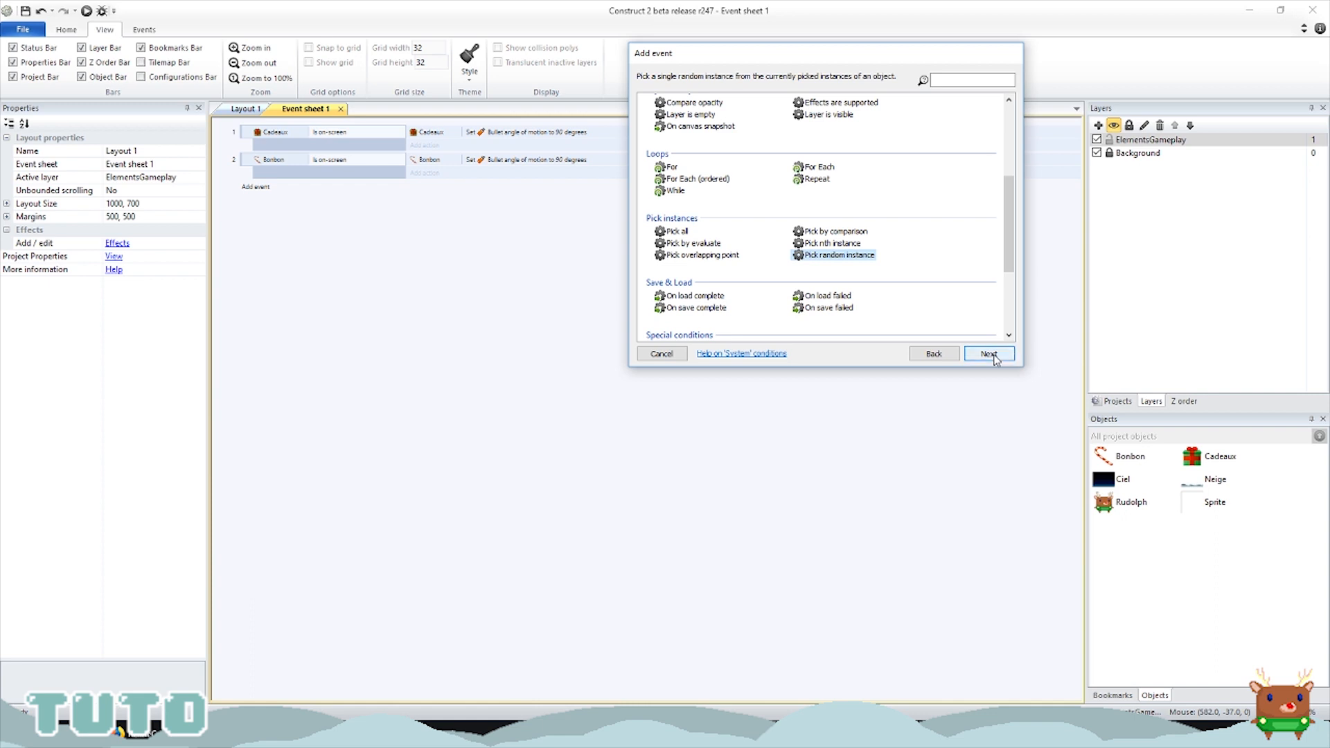
{"action": "left_click", "coordinate": [988, 354]}
{"action": "left_click", "coordinate": [844, 251]}
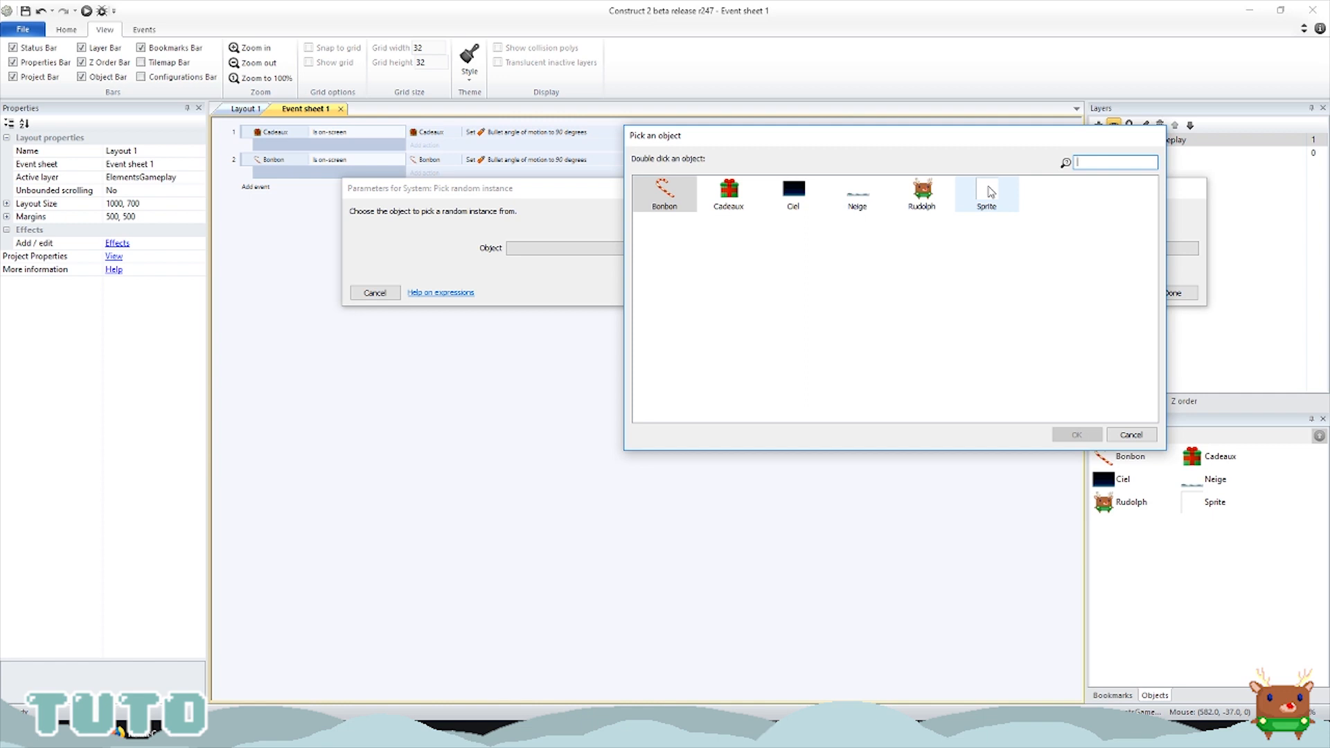
{"action": "left_click", "coordinate": [991, 192]}
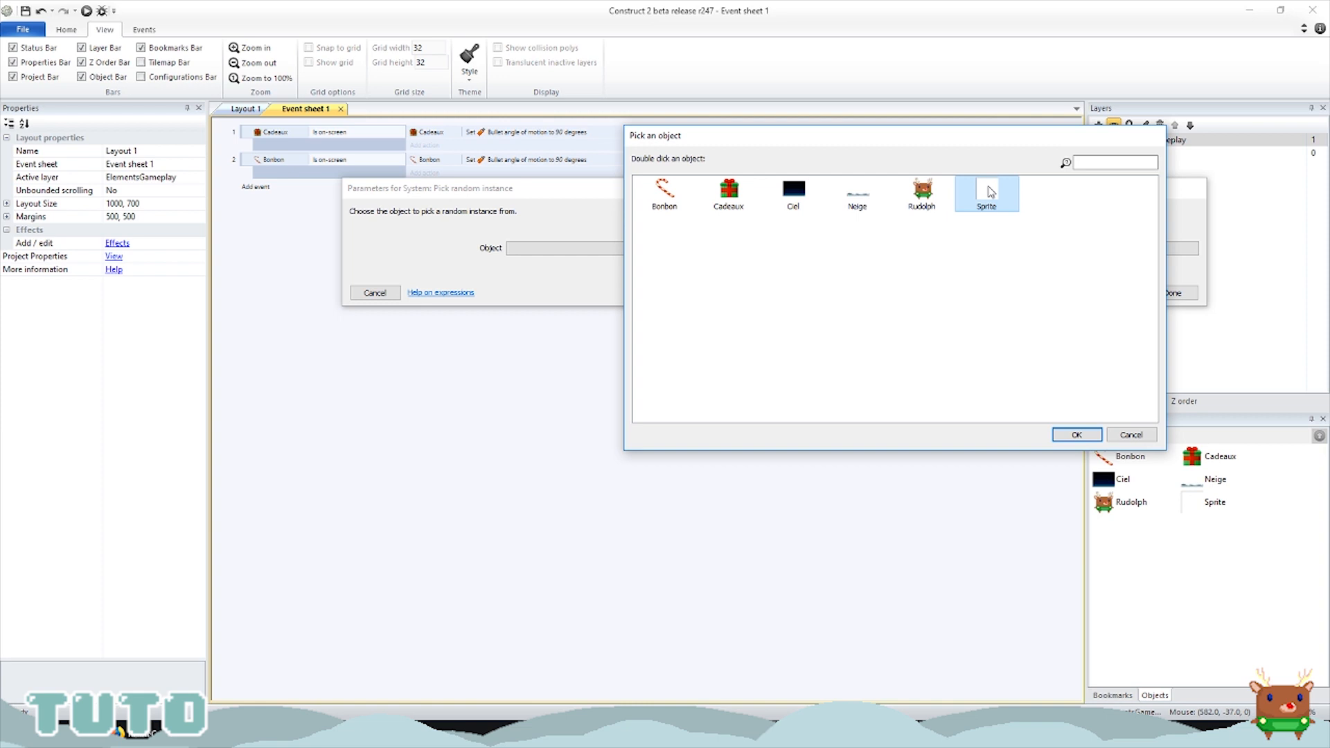
{"action": "double_click", "coordinate": [991, 192]}
{"action": "left_click", "coordinate": [1182, 304]}
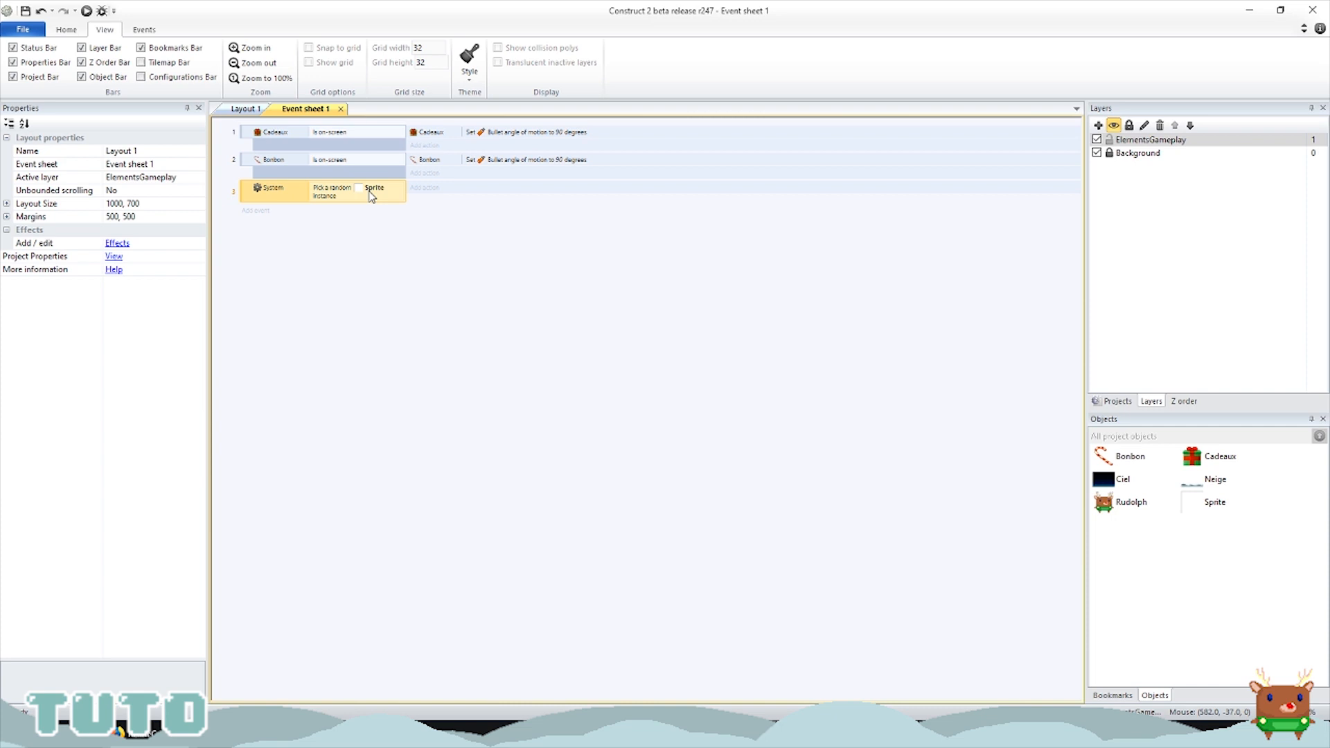
Step: Add an action to the random-instance event that makes Sprite spawn Cadeaux on layer 1
{"action": "left_click", "coordinate": [426, 190]}
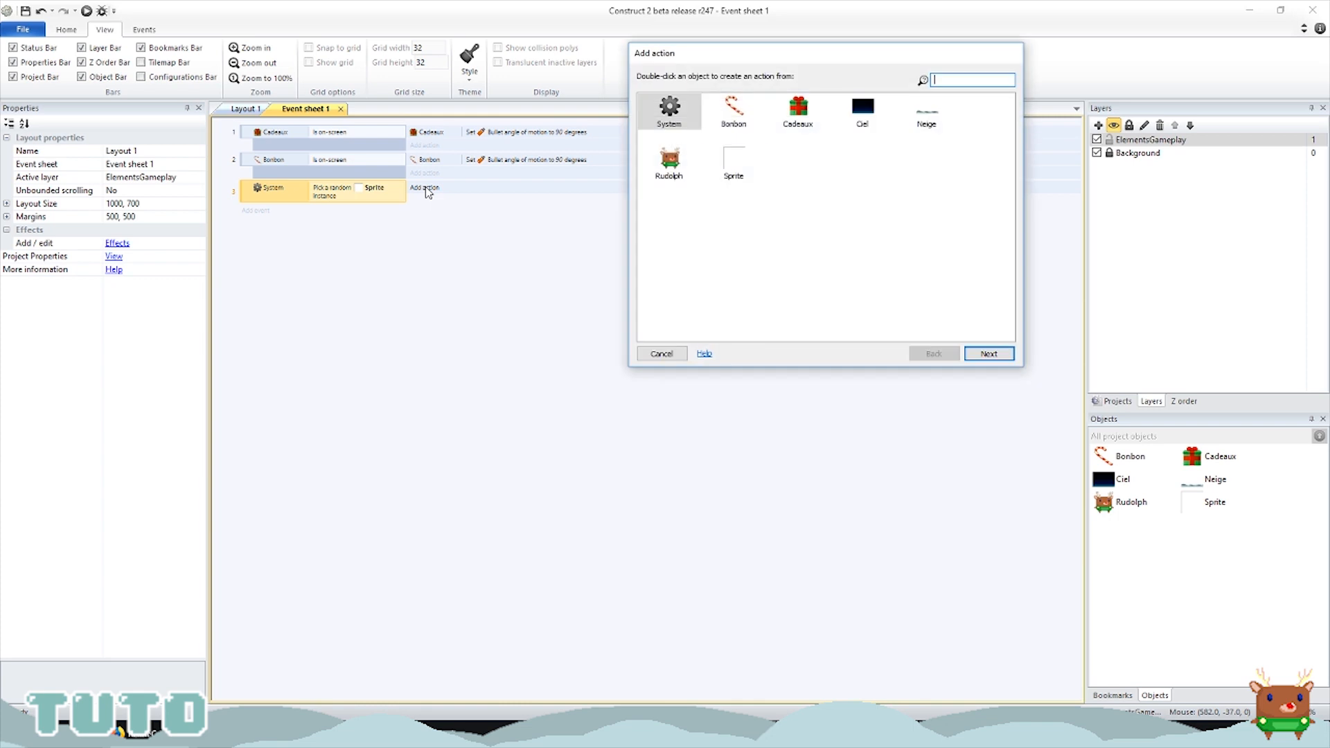
{"action": "double_click", "coordinate": [734, 163]}
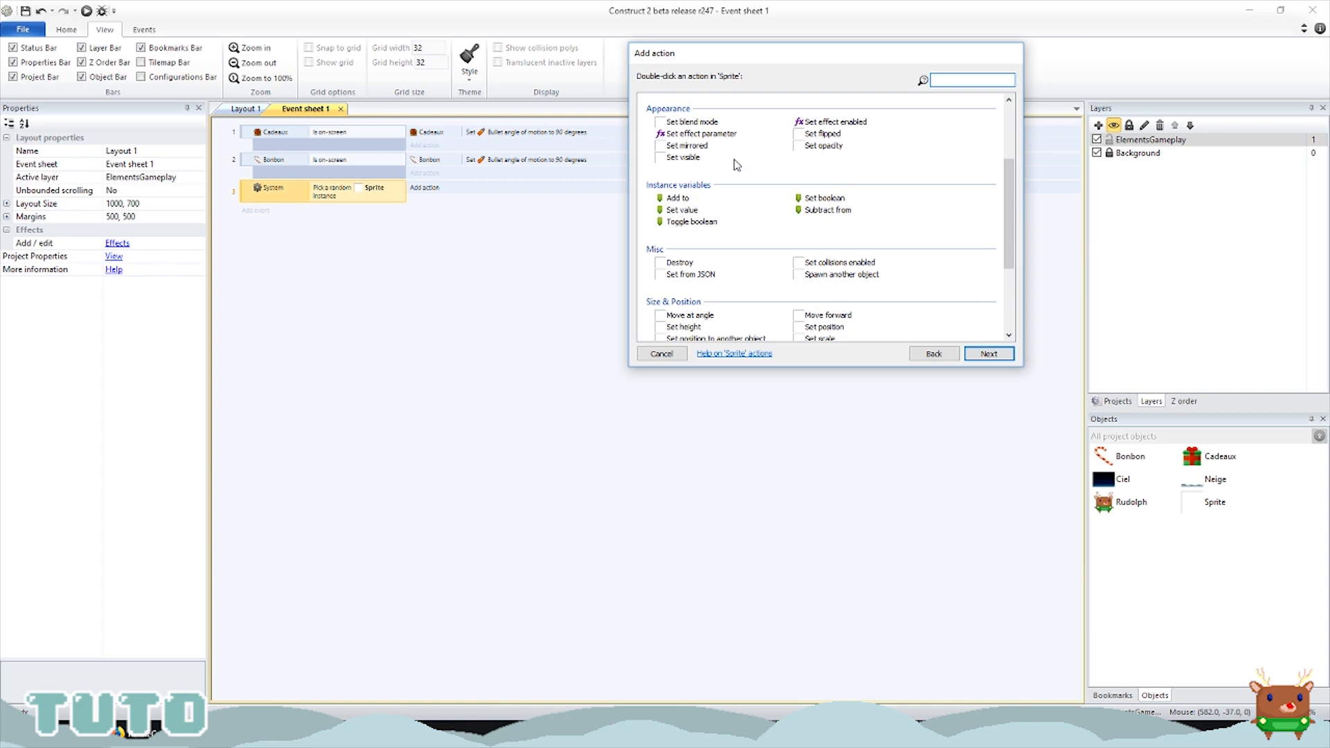
{"action": "double_click", "coordinate": [841, 275]}
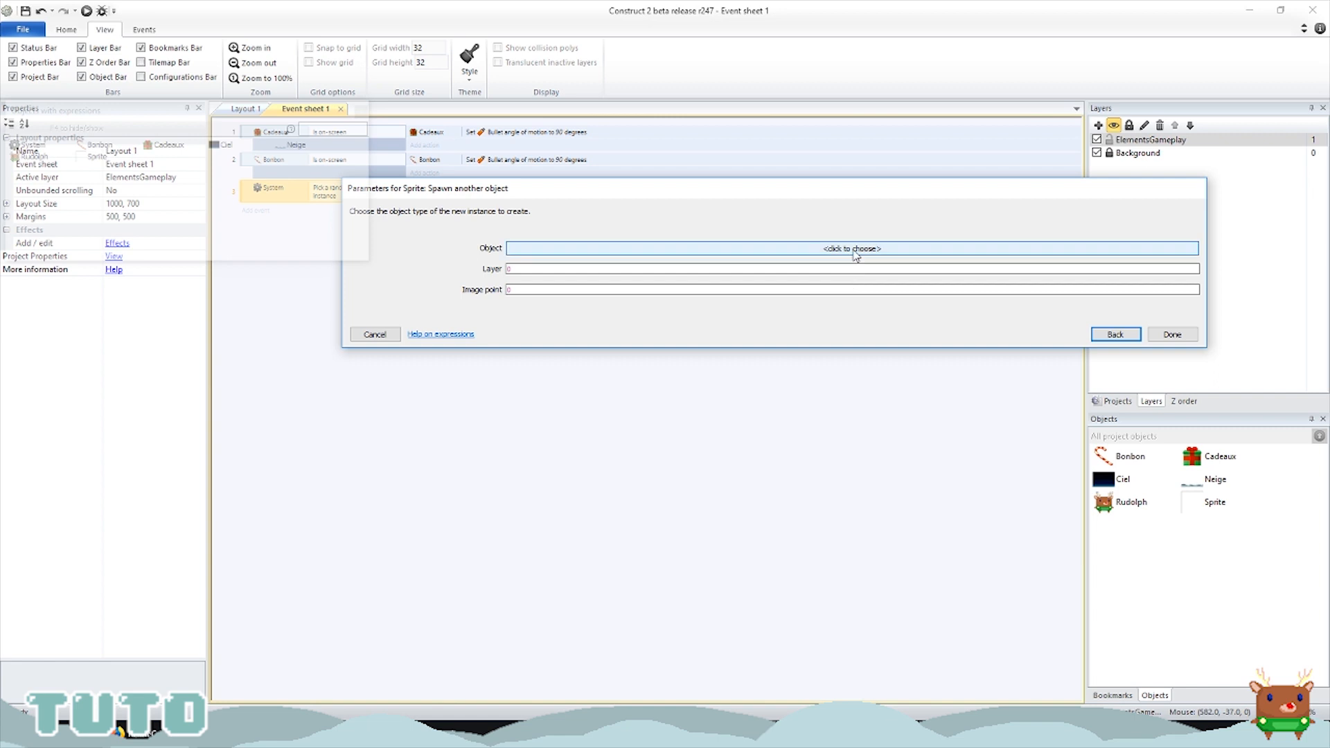
{"action": "left_click", "coordinate": [856, 256]}
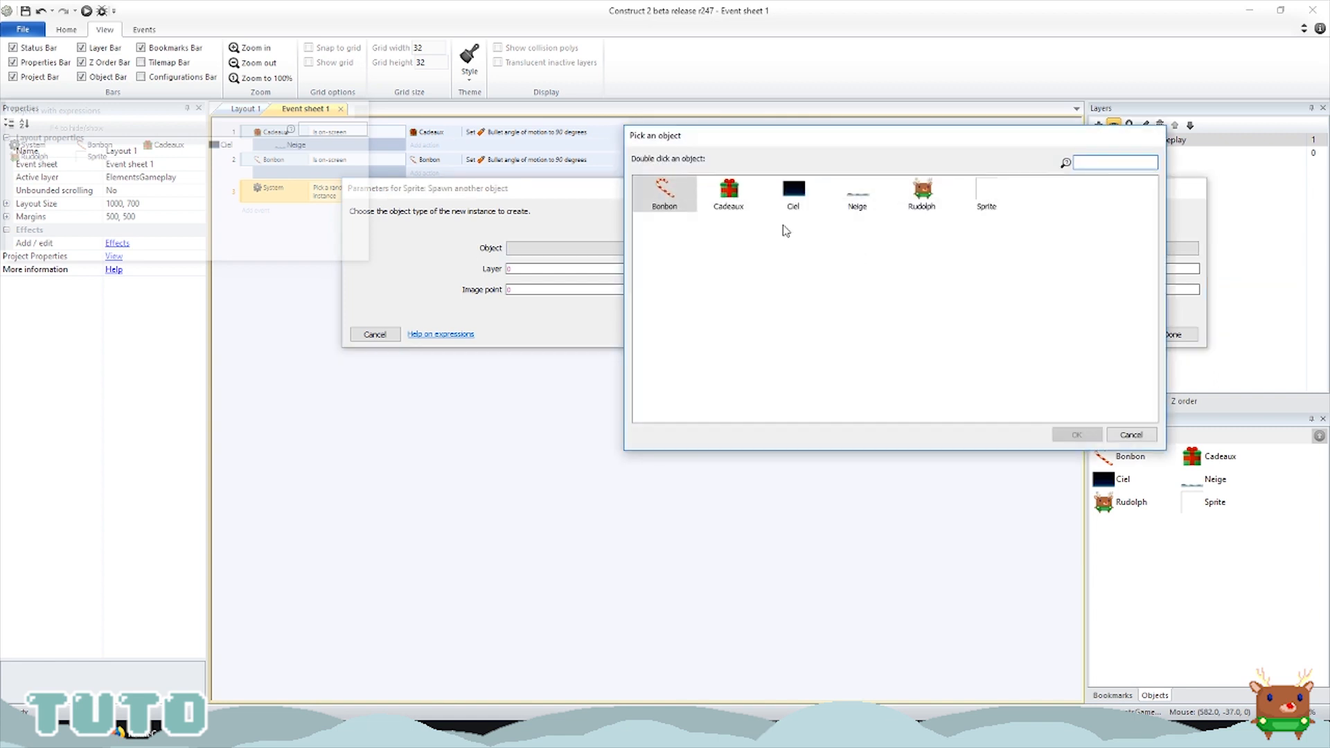
{"action": "left_click", "coordinate": [729, 195]}
{"action": "left_click", "coordinate": [1066, 431]}
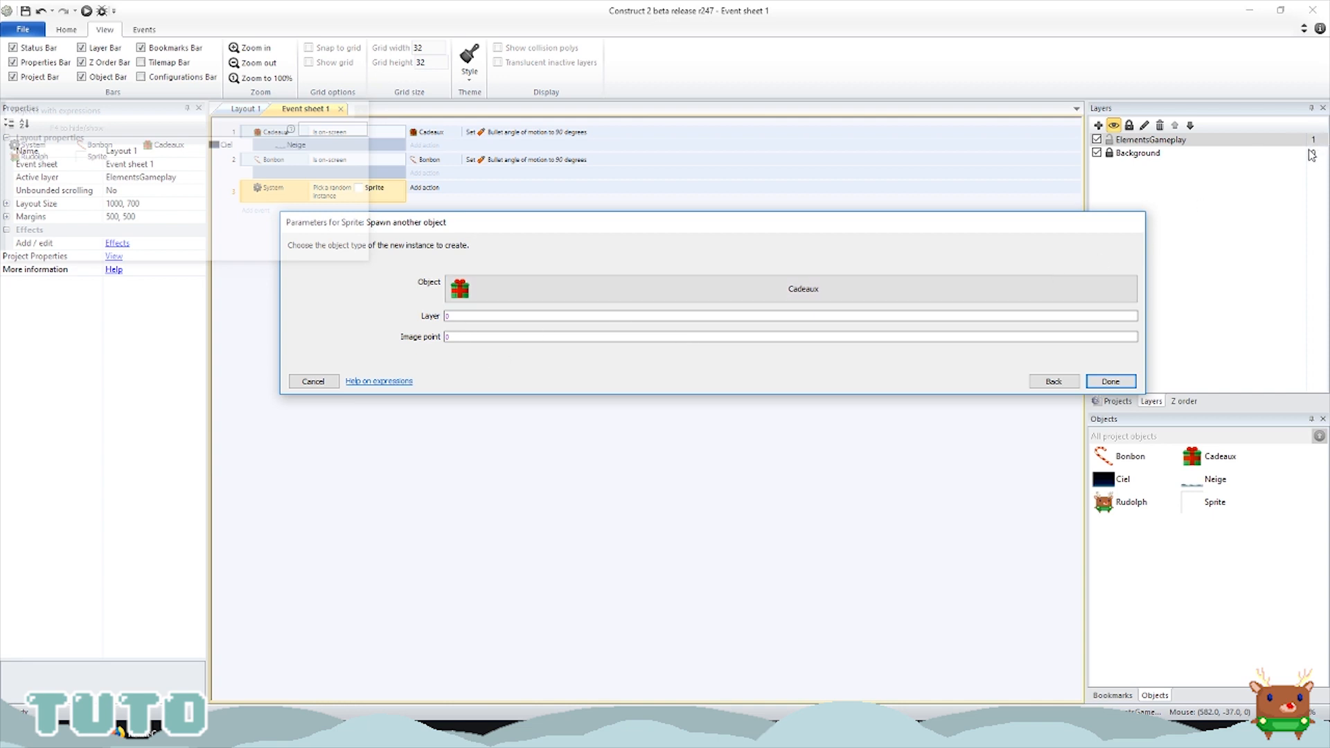
{"action": "left_click", "coordinate": [443, 315]}
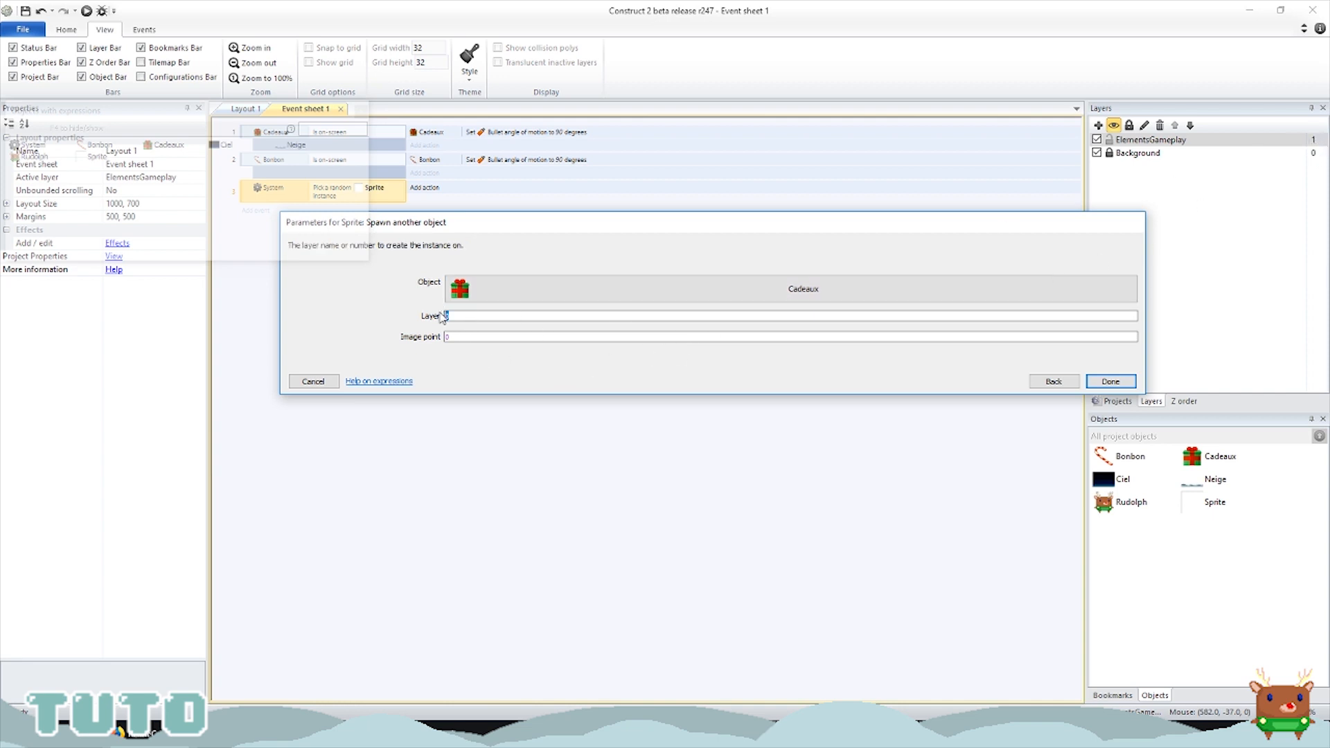
{"action": "left_click", "coordinate": [1122, 382]}
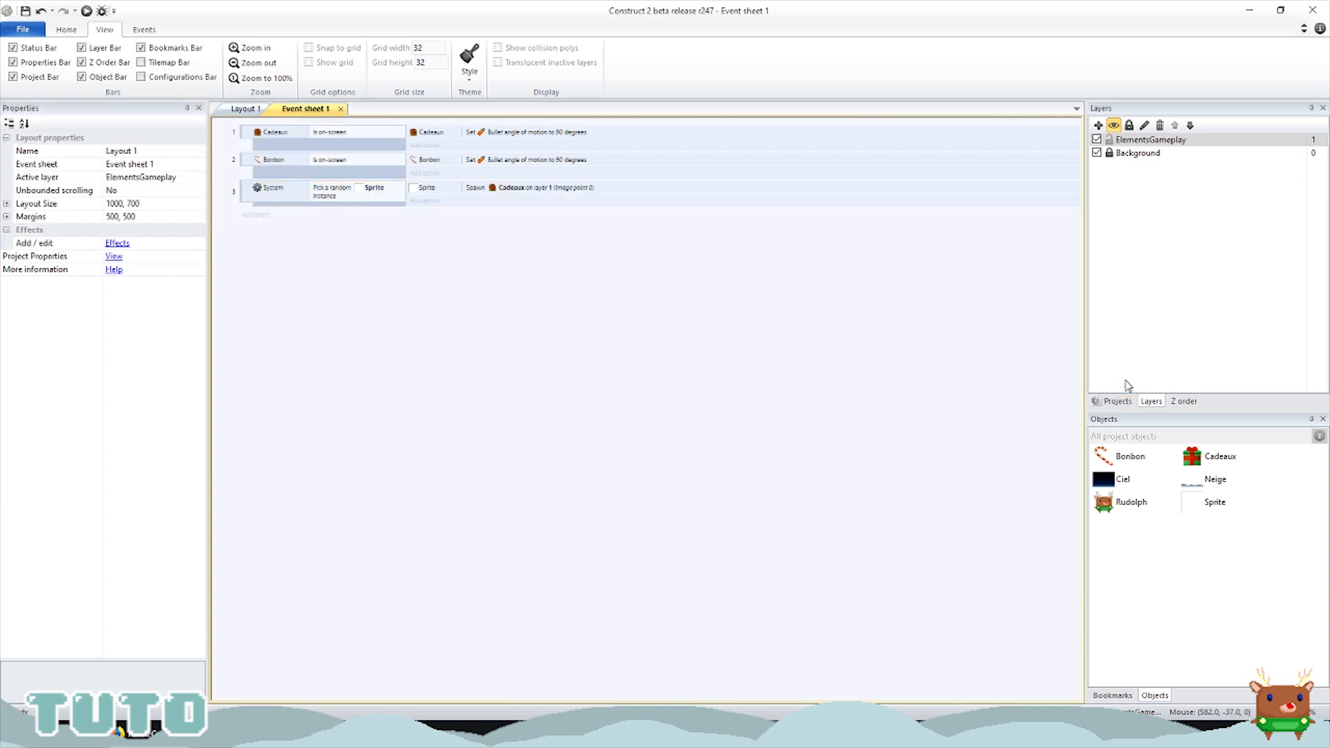
Step: Add a second action to the random-instance event that makes Sprite spawn Bonbon on layer 1
{"action": "left_click", "coordinate": [434, 202]}
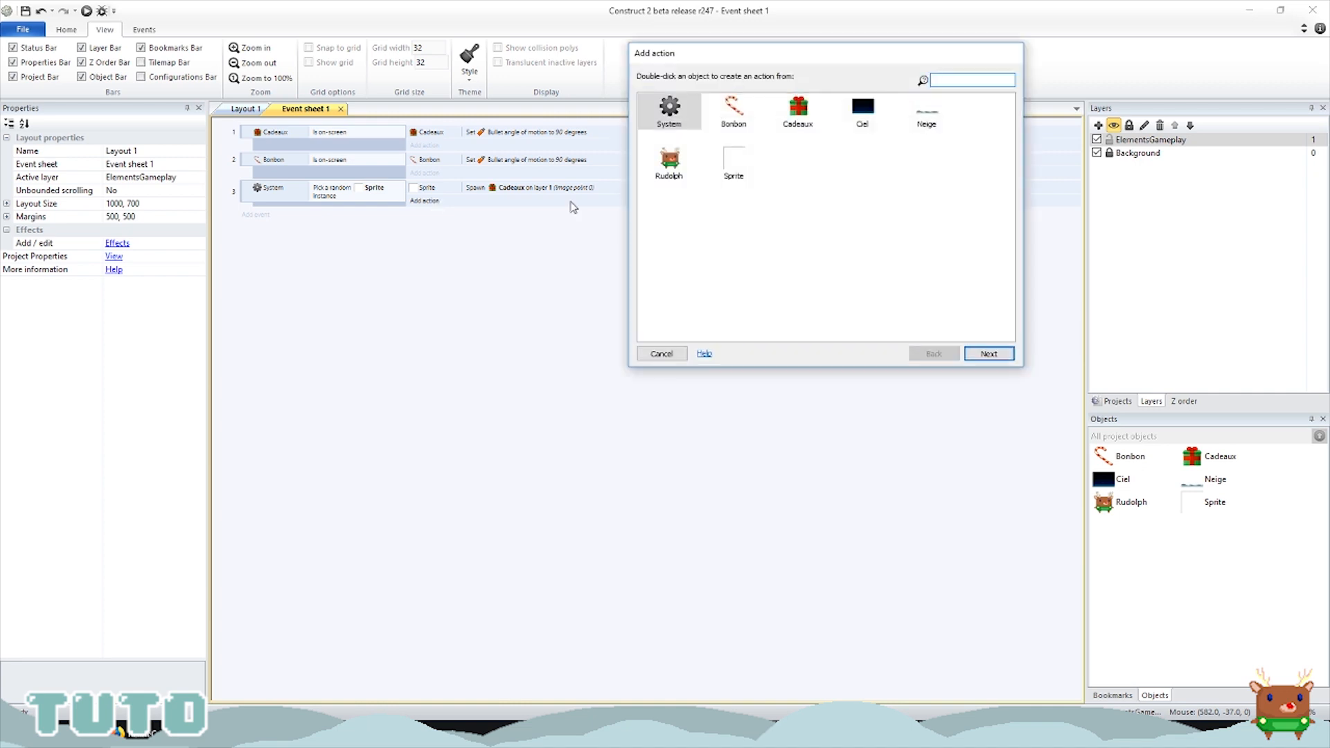
{"action": "double_click", "coordinate": [741, 171]}
{"action": "scroll", "coordinate": [849, 255], "scroll_direction": "down", "scroll_amount": 3}
{"action": "double_click", "coordinate": [843, 275]}
{"action": "left_click", "coordinate": [893, 289]}
{"action": "double_click", "coordinate": [663, 185]}
{"action": "left_click_drag", "start_coordinate": [457, 316], "coordinate": [390, 294]}
{"action": "type", "text": "1"}
{"action": "key", "text": "Return"}
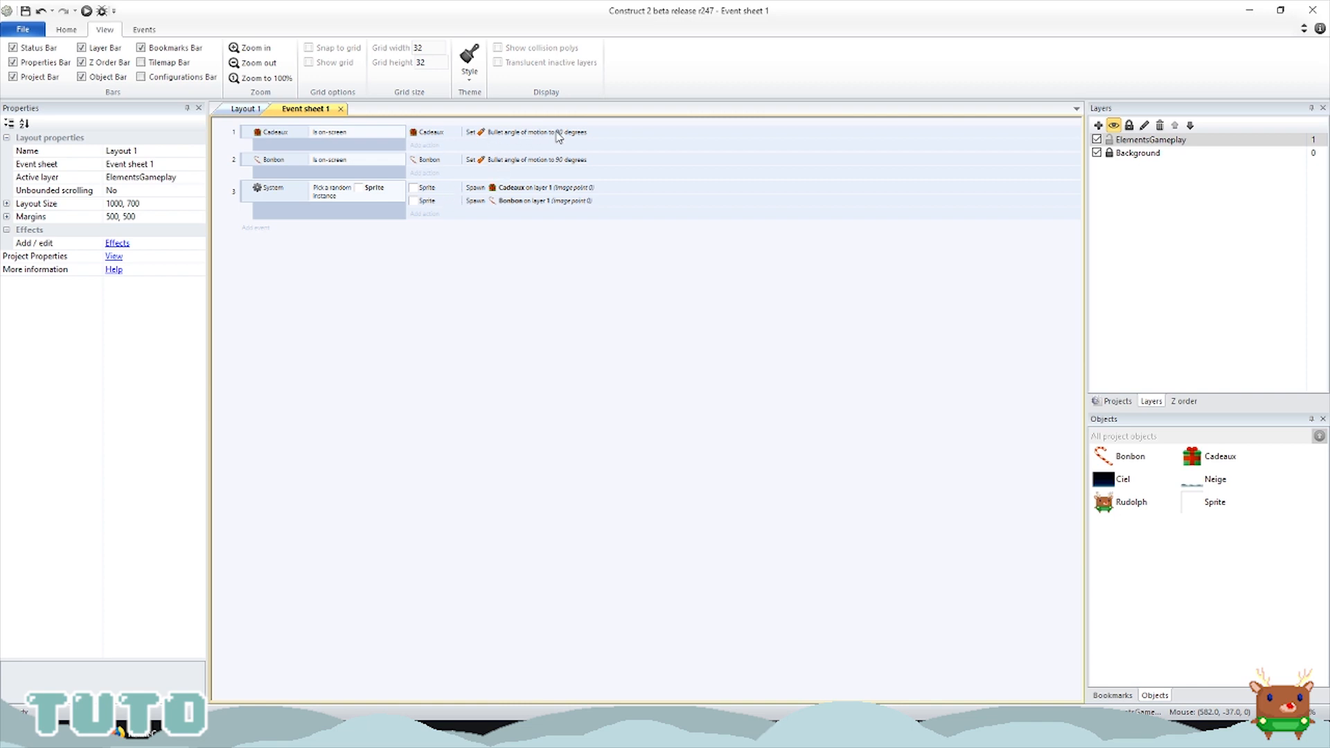
Step: Move the Cadeaux and Bonbon bullet-angle actions into the random-instance event, each directly after its matching spawn action
{"action": "left_click", "coordinate": [440, 135]}
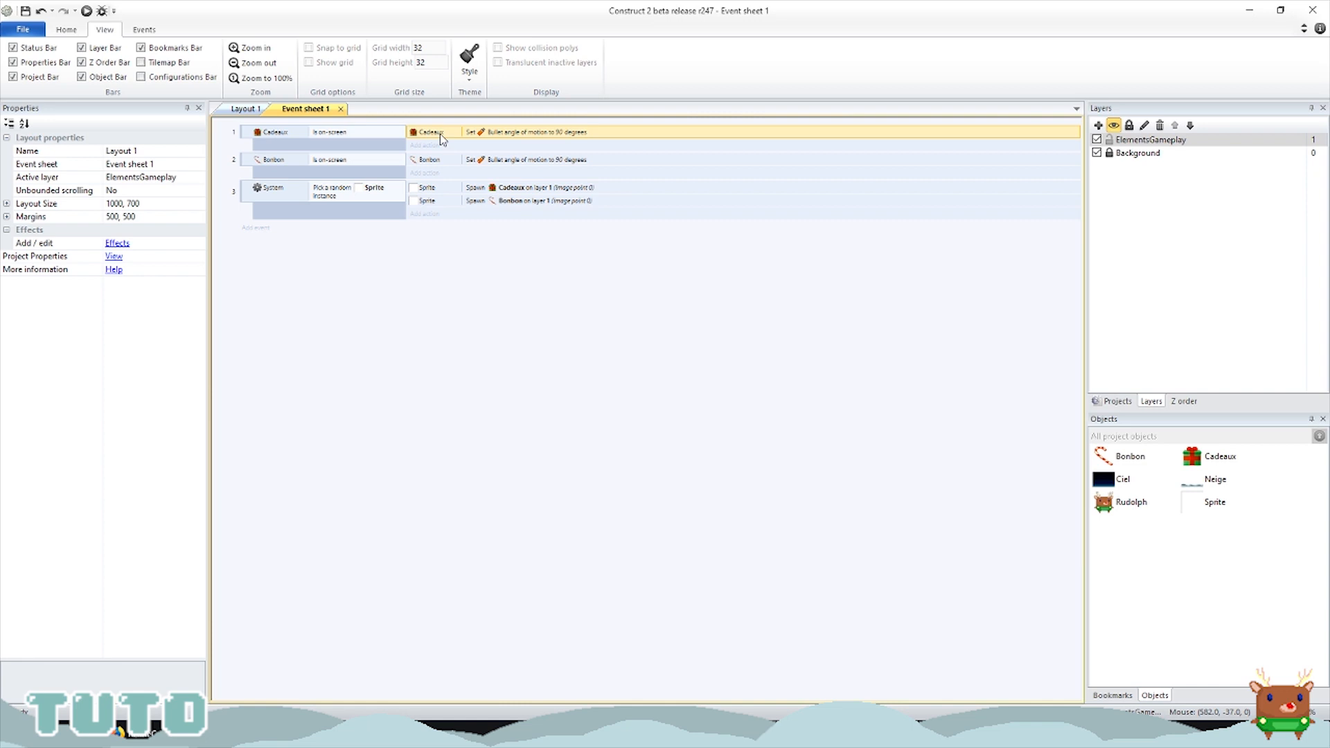
{"action": "left_click_drag", "start_coordinate": [440, 135], "coordinate": [440, 213]}
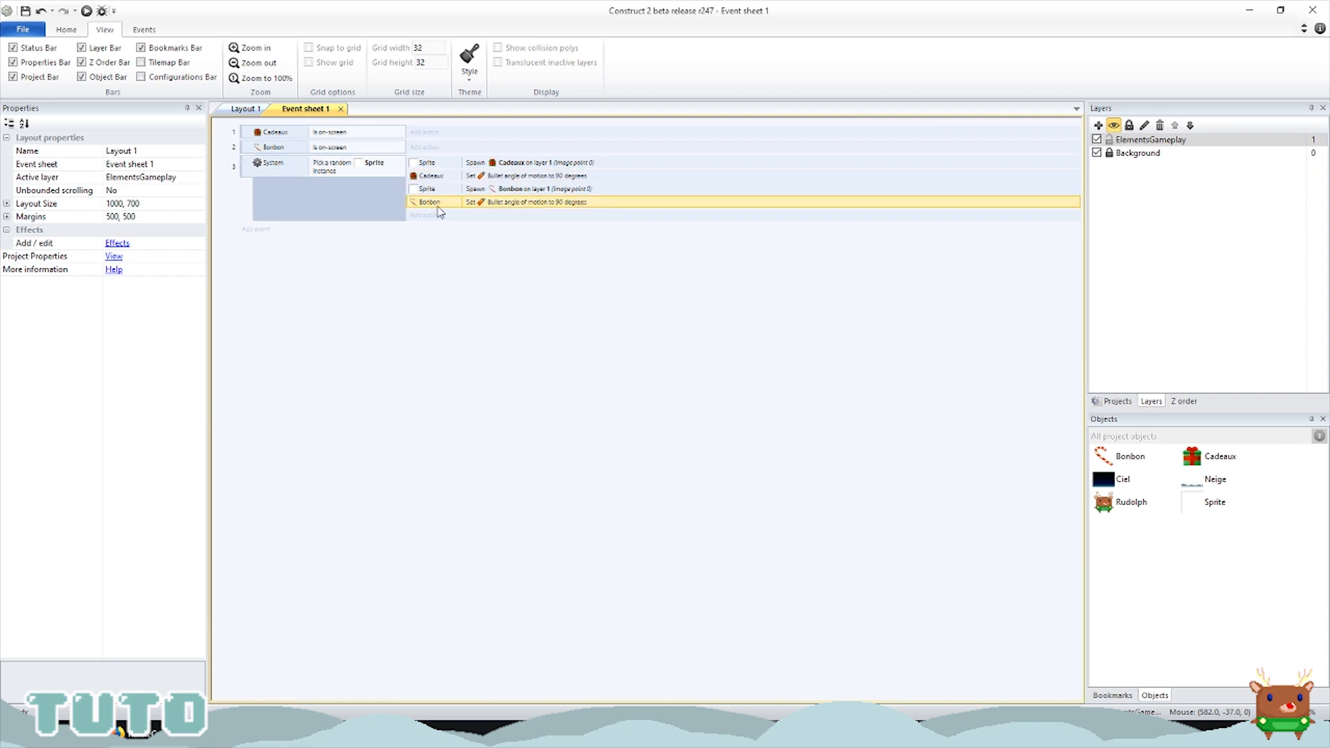
Step: Delete the emptied Cadeaux and Bonbon on-screen events and run a preview of the game
{"action": "left_click", "coordinate": [244, 132]}
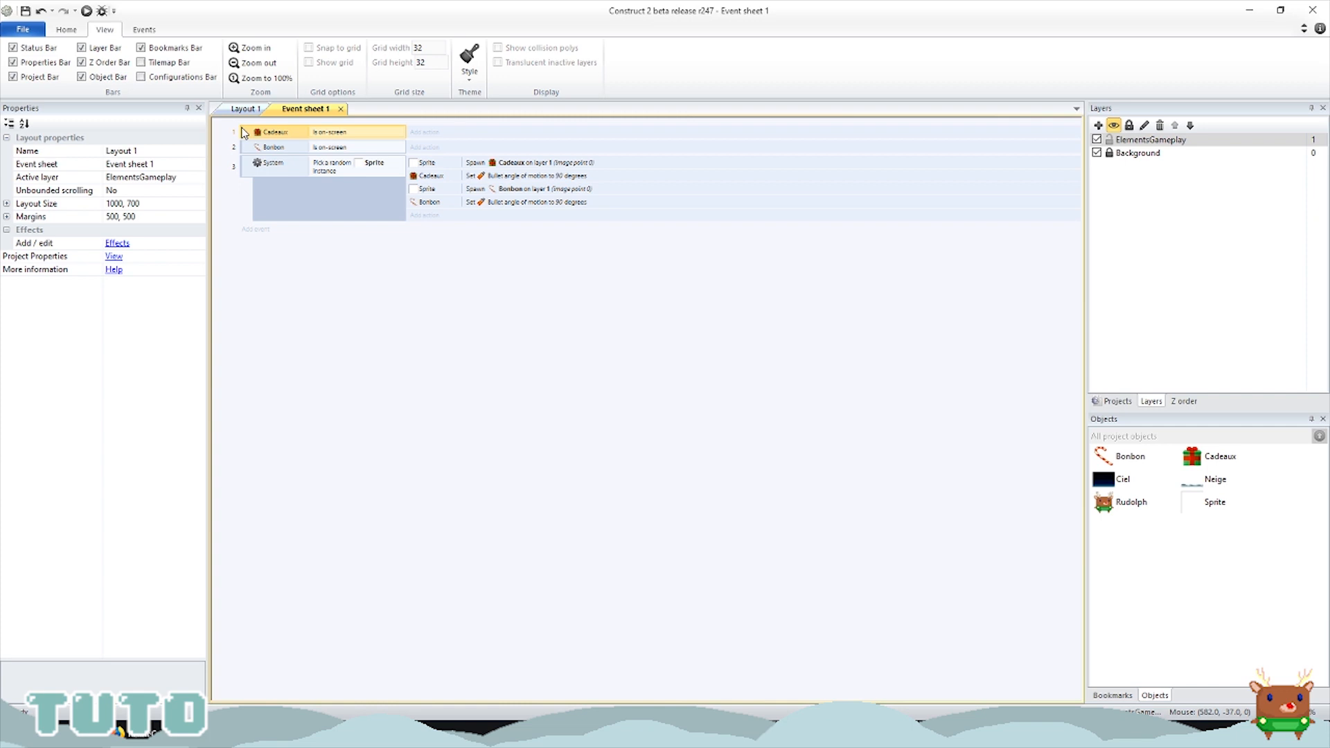
{"action": "key", "text": "Delete"}
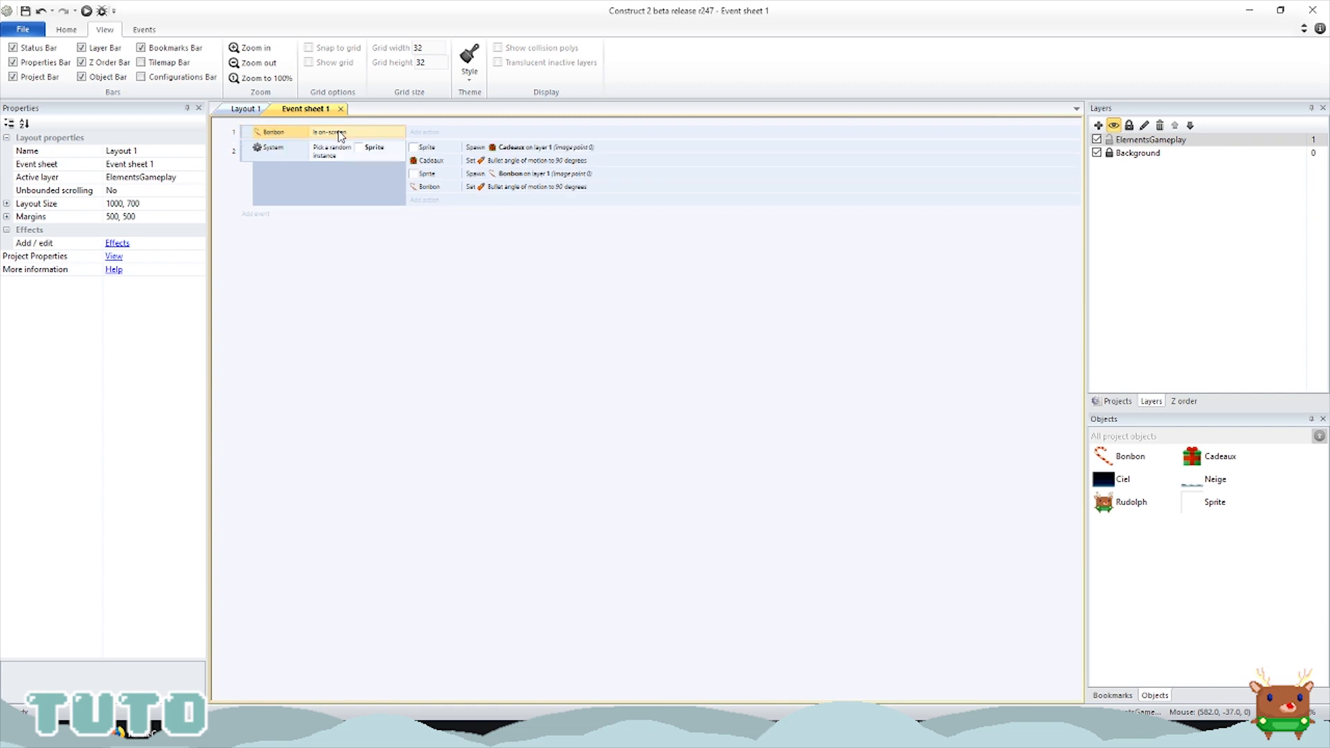
{"action": "key", "text": "Delete"}
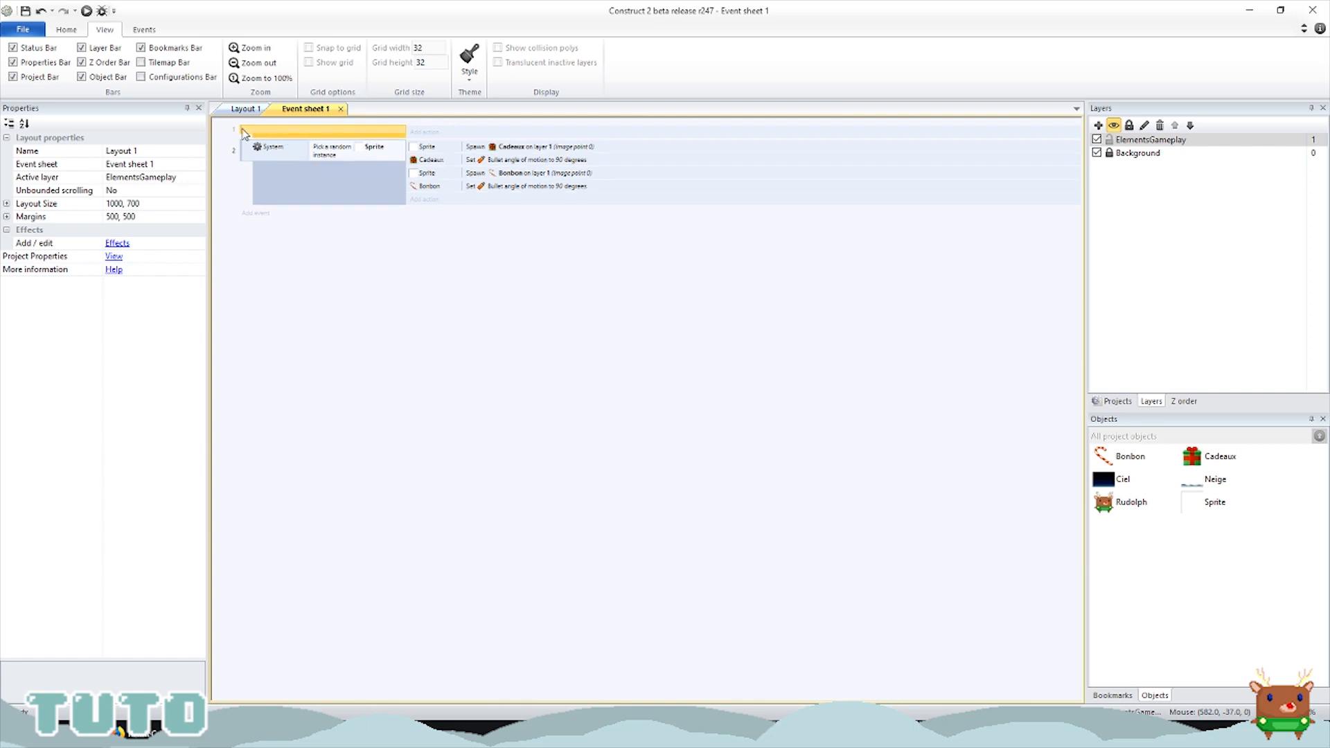
{"action": "key", "text": "Delete"}
{"action": "left_click", "coordinate": [425, 221]}
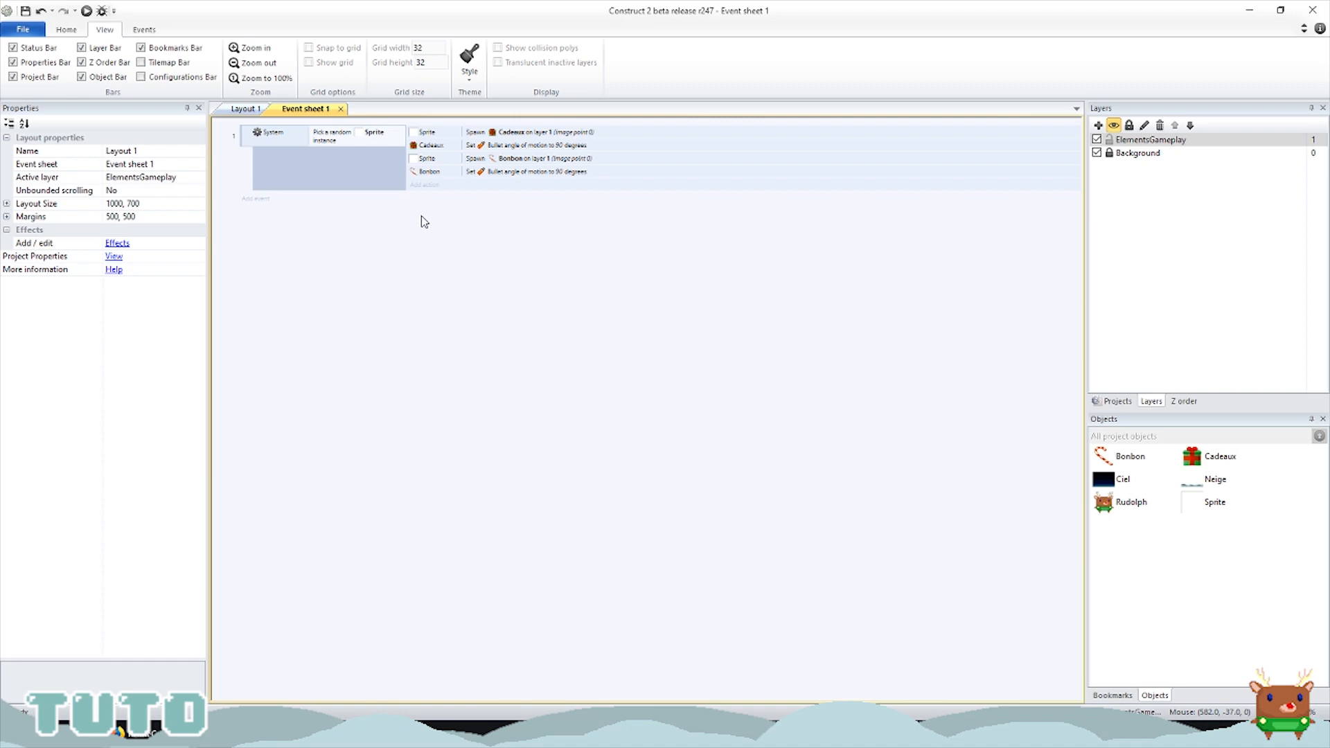
{"action": "left_click", "coordinate": [87, 11]}
Step: Add the System condition Every X seconds to the random-instance event with an interval of 2 seconds
{"action": "left_click", "coordinate": [248, 139]}
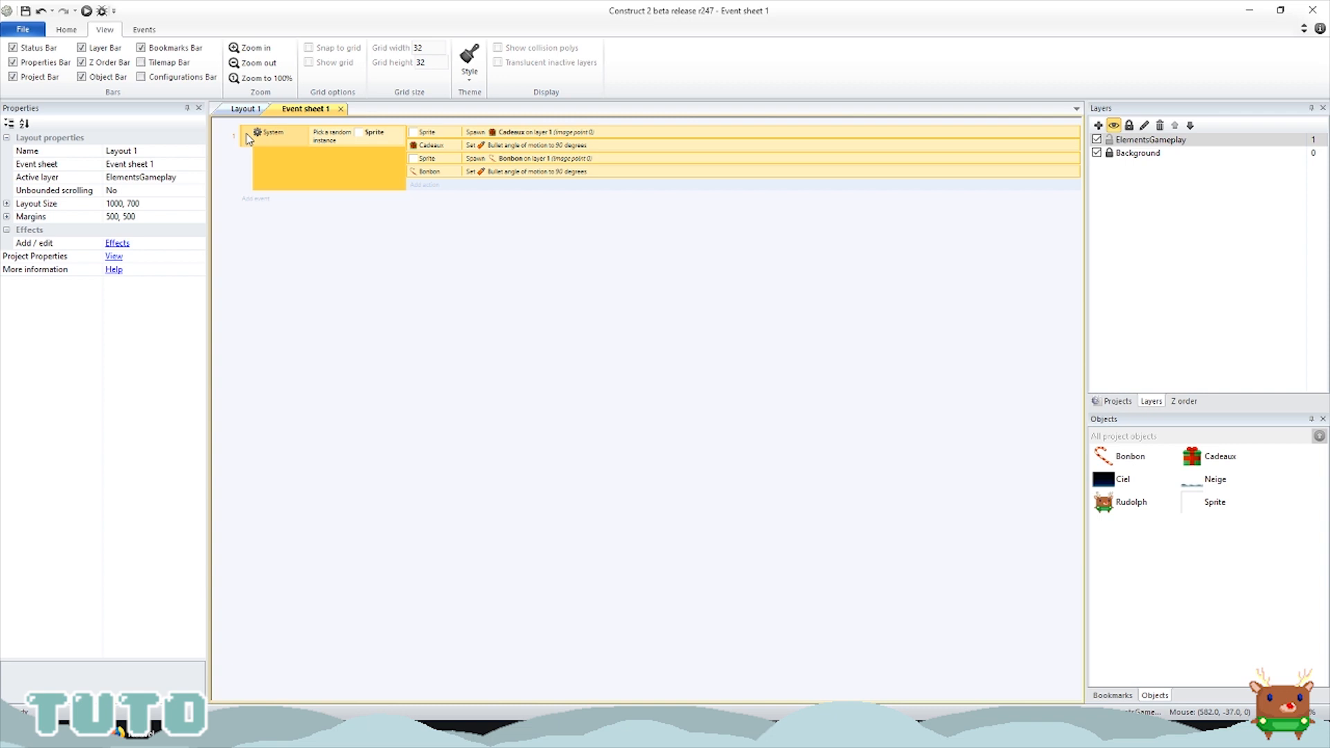
{"action": "right_click", "coordinate": [248, 139]}
{"action": "mouse_move", "coordinate": [333, 148]}
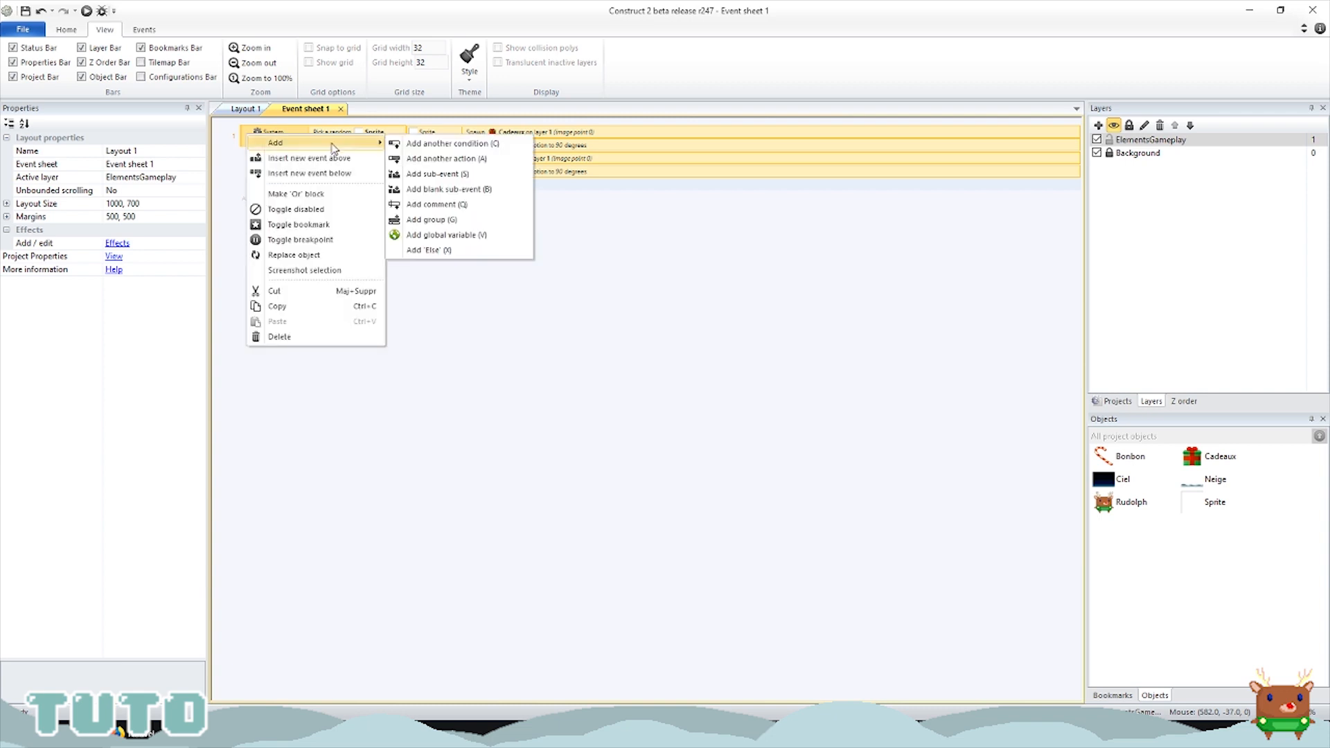
{"action": "left_click", "coordinate": [454, 143]}
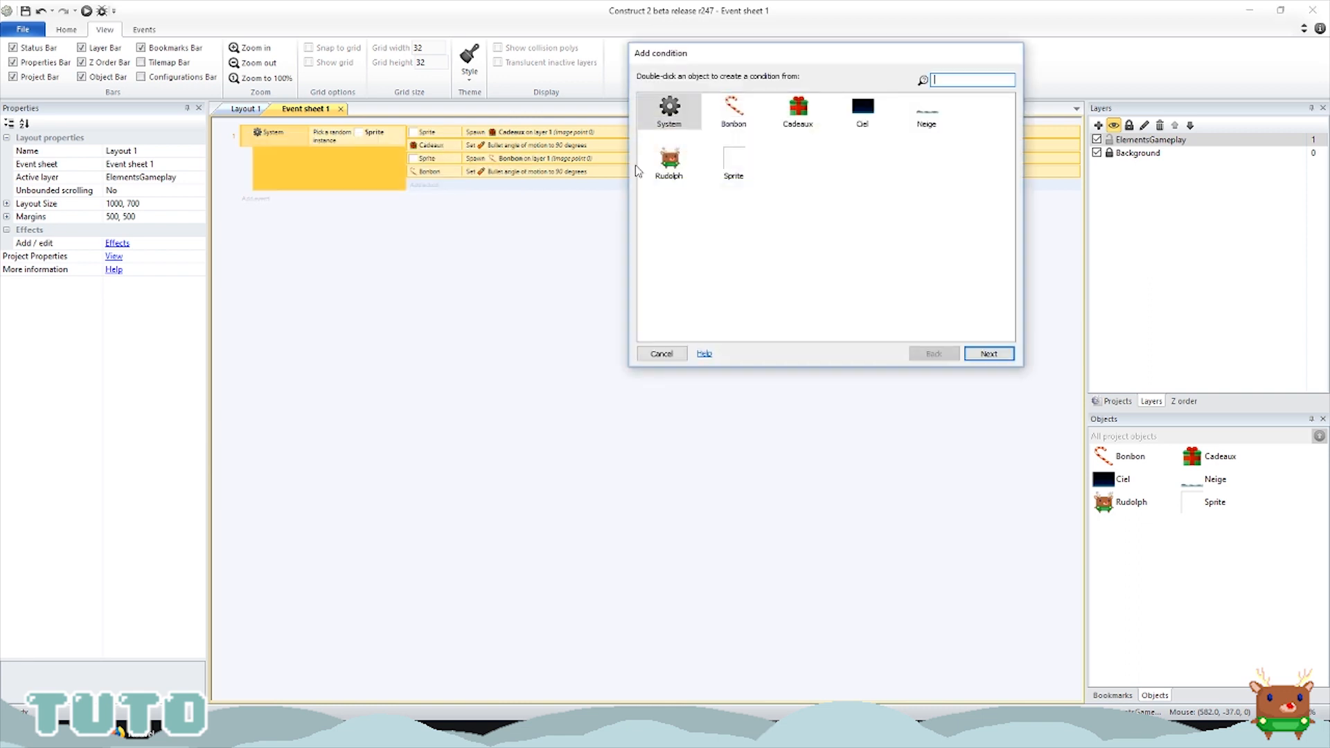
{"action": "left_click", "coordinate": [669, 111]}
{"action": "double_click", "coordinate": [669, 114]}
{"action": "scroll", "coordinate": [891, 215], "scroll_direction": "down", "scroll_amount": 8}
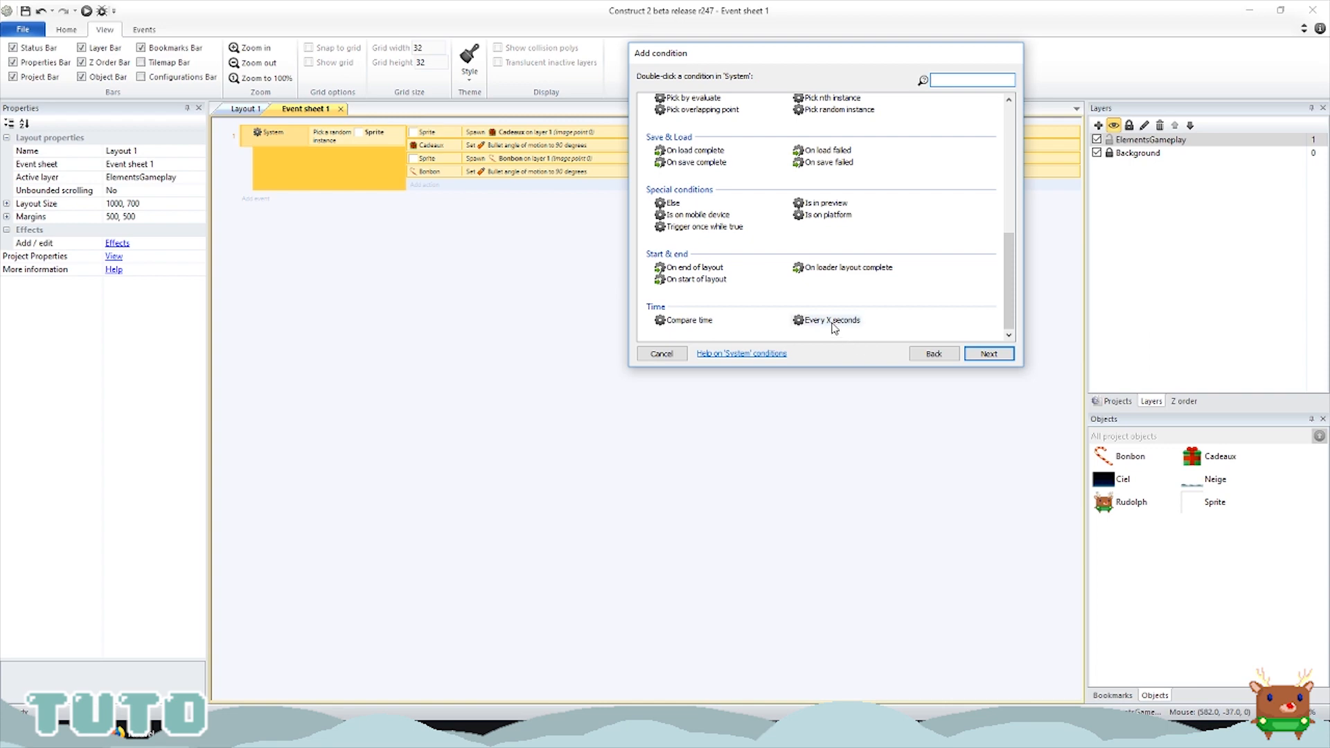
{"action": "double_click", "coordinate": [831, 320]}
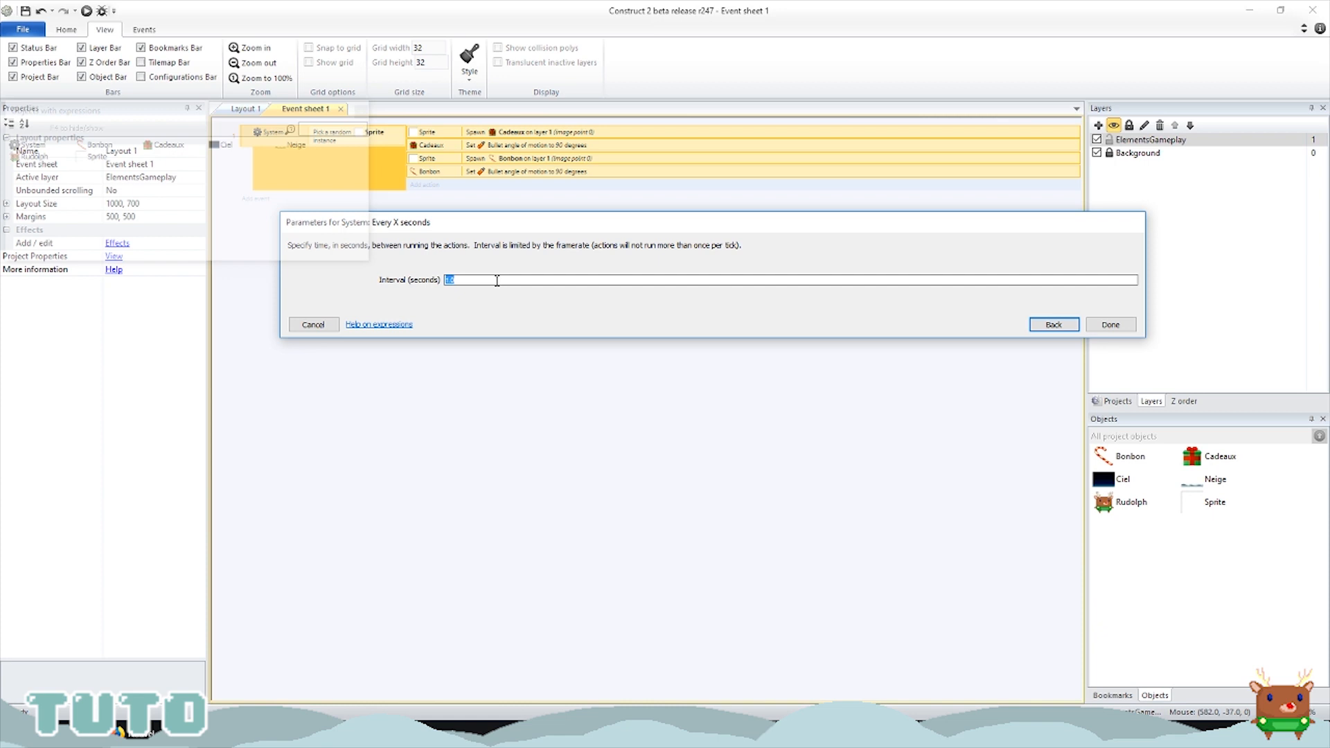
{"action": "type", "text": "2"}
{"action": "key", "text": "Return"}
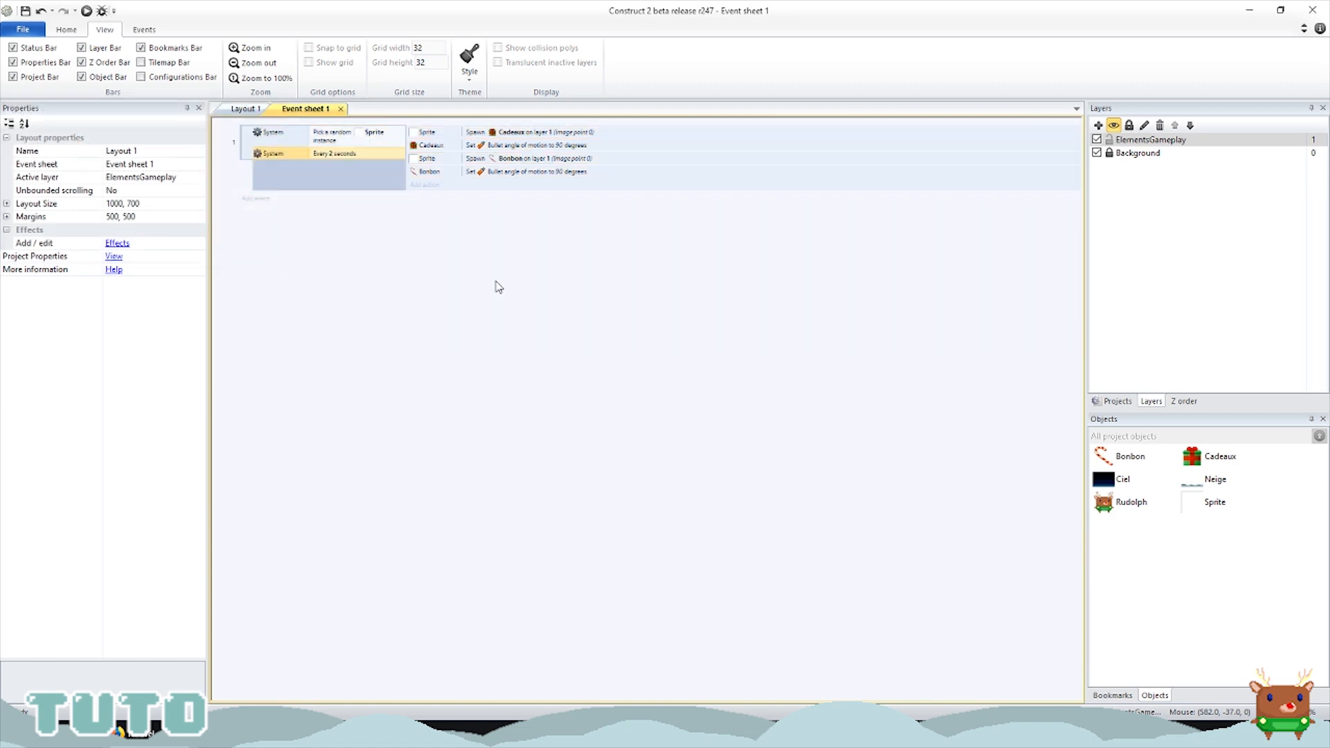
Step: Place the Every 2 seconds condition above the random-instance condition and preview the game
{"action": "left_click", "coordinate": [496, 282]}
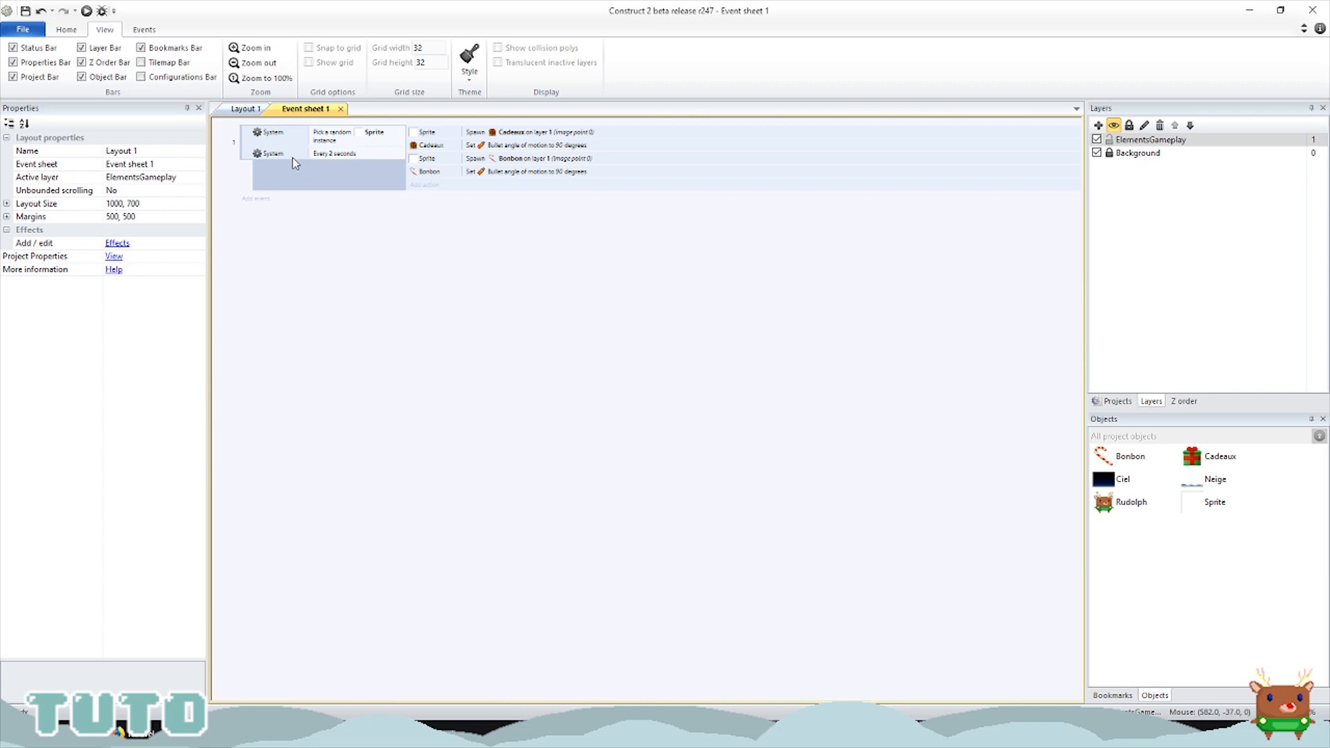
{"action": "left_click_drag", "start_coordinate": [282, 155], "coordinate": [291, 131]}
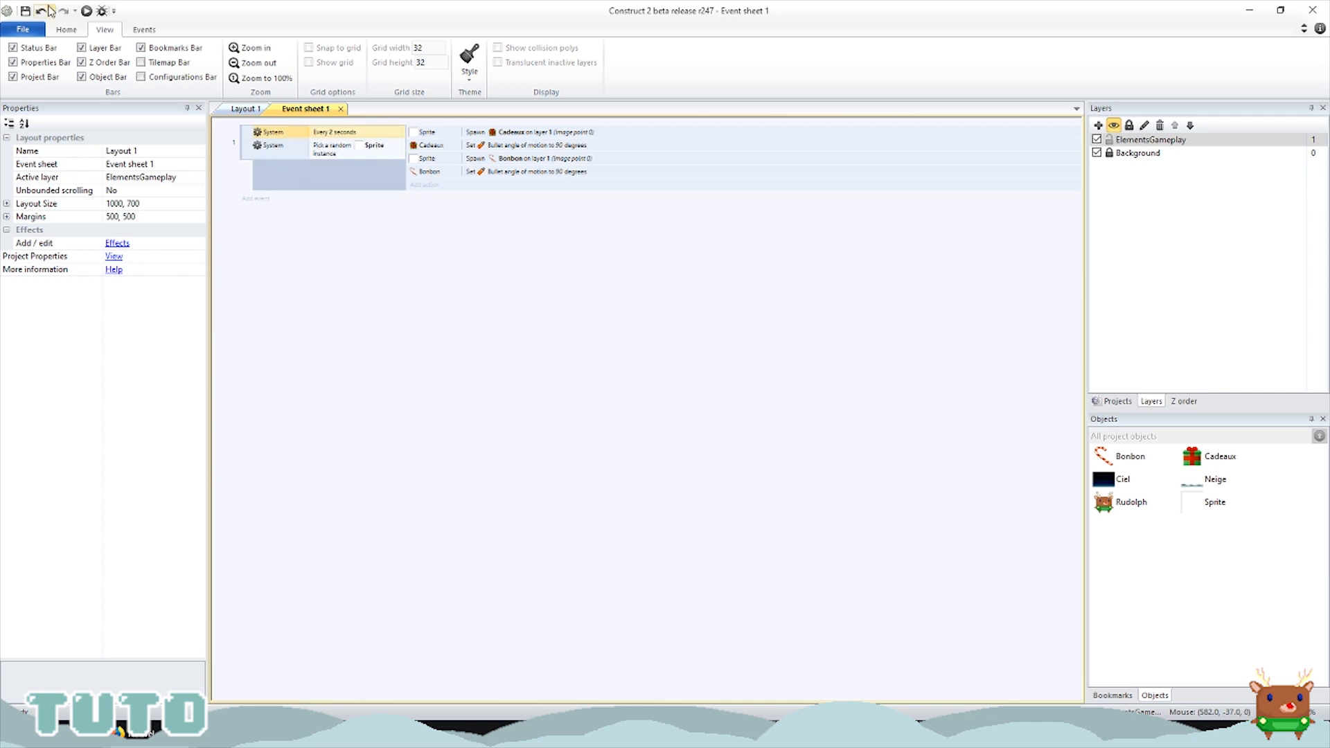
{"action": "left_click", "coordinate": [87, 11]}
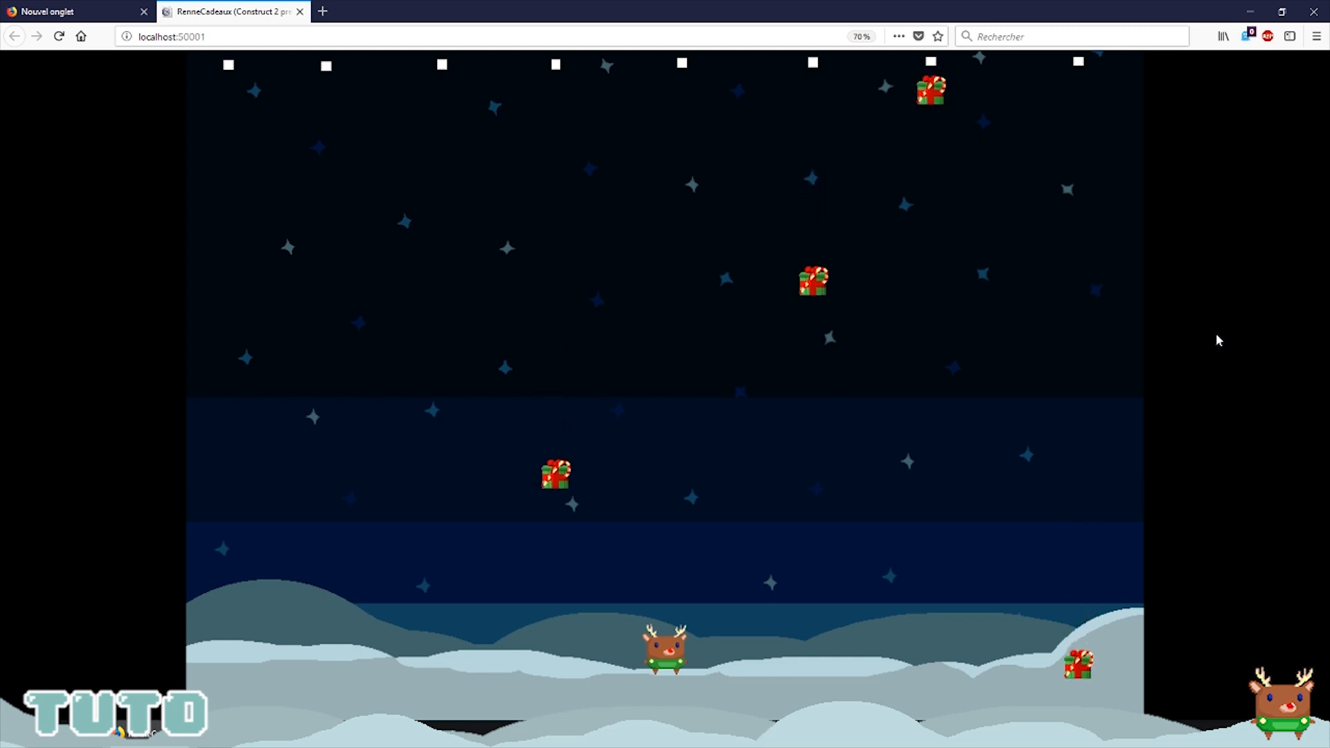
Step: In Layout 1, move the Cadeaux present to about 1063, 426 and the Bonbon candy cane above it, both outside the layout's right edge
{"action": "left_click", "coordinate": [248, 109]}
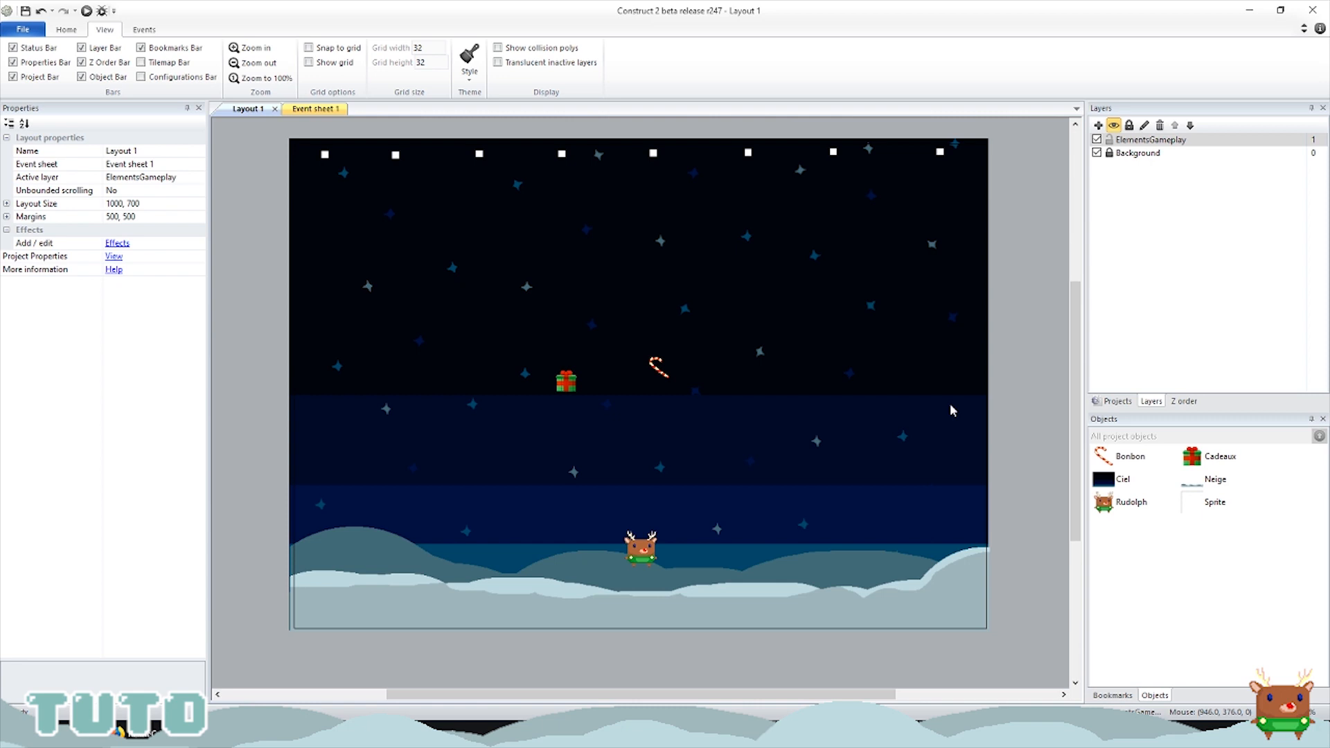
{"action": "left_click", "coordinate": [563, 383]}
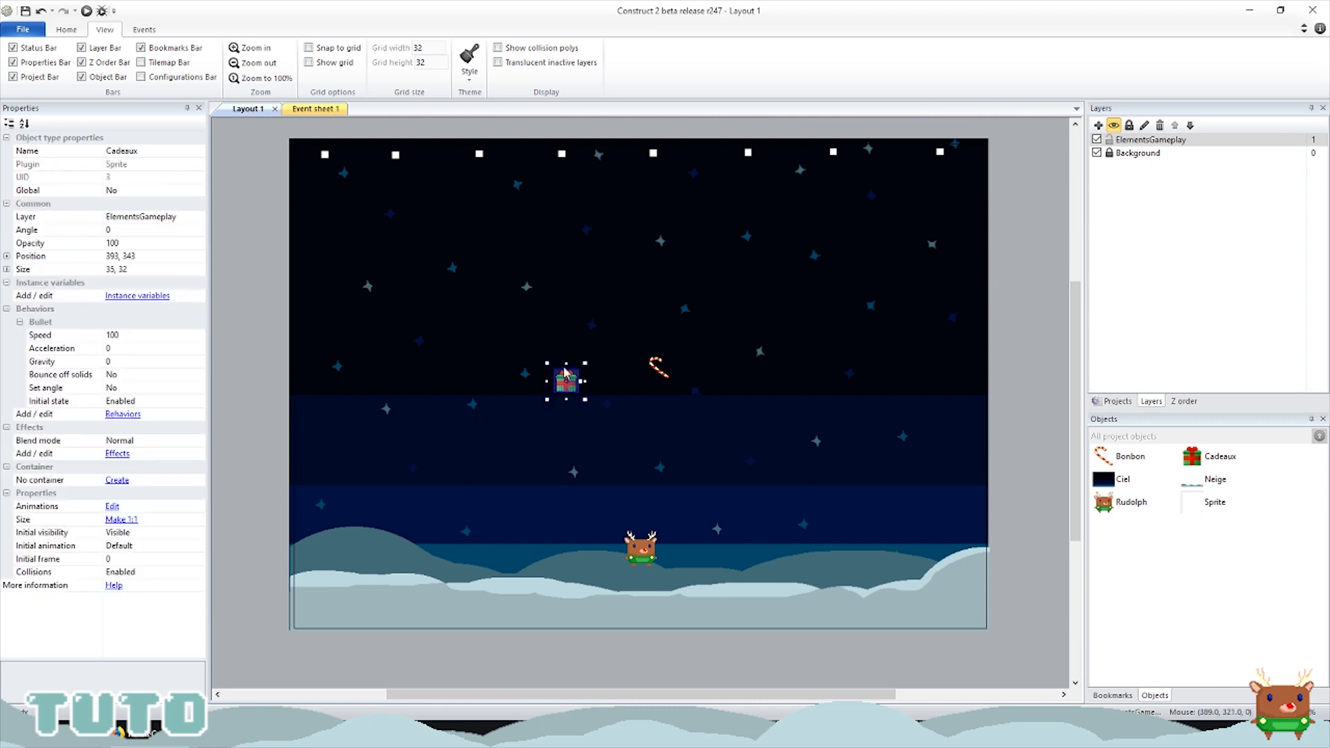
{"action": "left_click_drag", "start_coordinate": [569, 385], "coordinate": [1032, 442]}
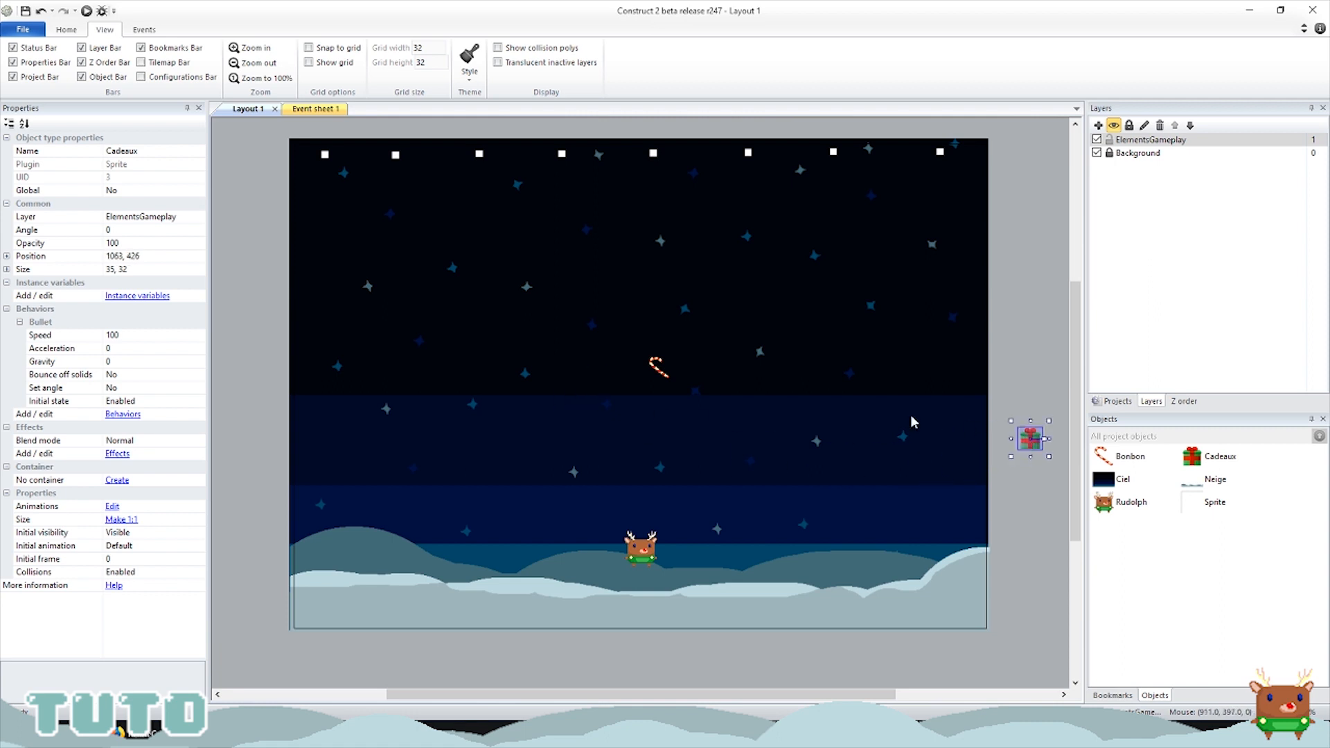
{"action": "left_click_drag", "start_coordinate": [666, 378], "coordinate": [1036, 348]}
{"action": "left_click", "coordinate": [1030, 260]}
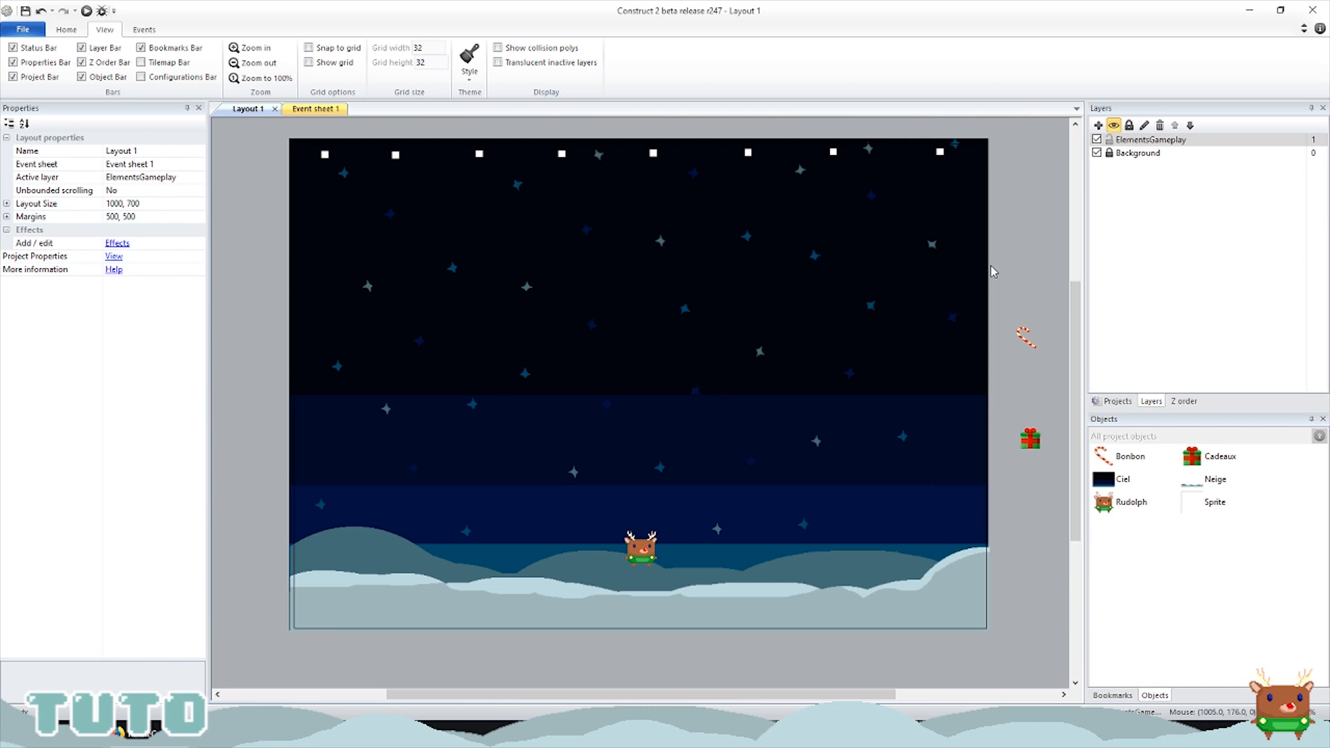
Step: Add a blank sub-event to the Every 2 seconds event in Event sheet 1
{"action": "left_click", "coordinate": [311, 109]}
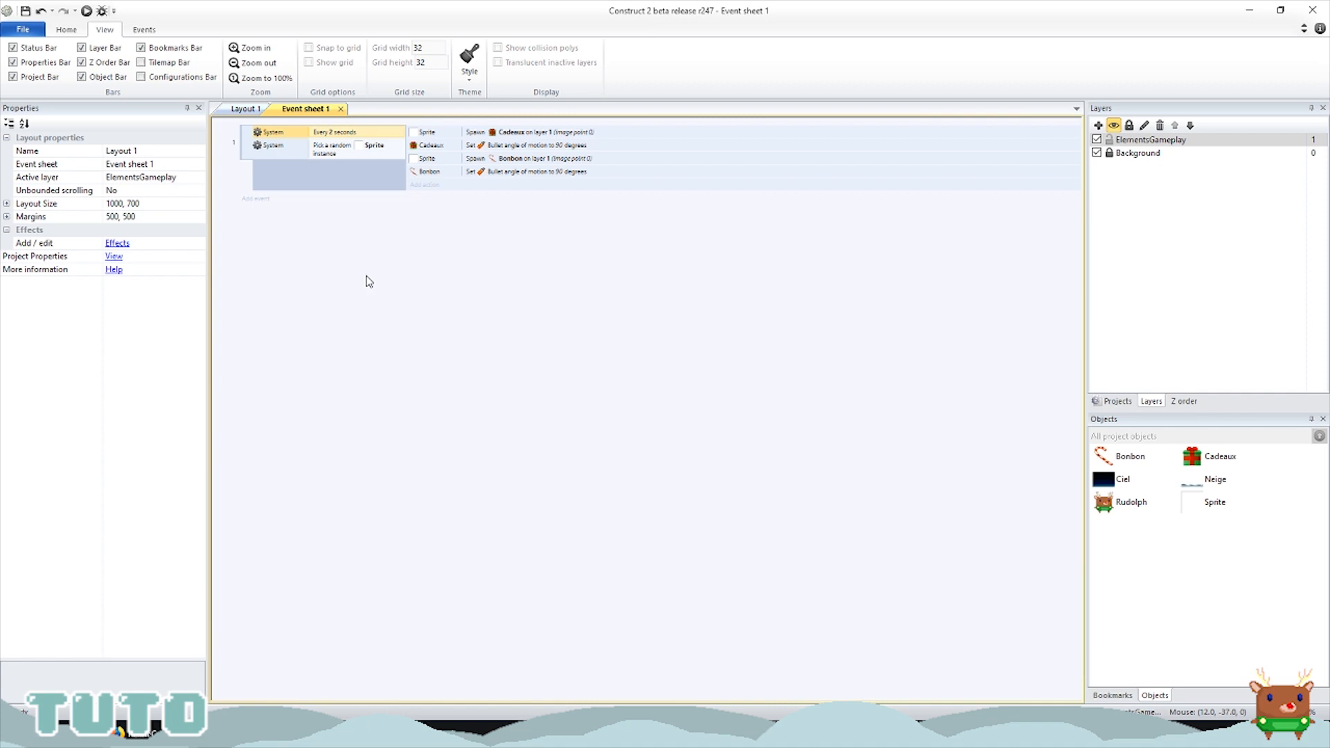
{"action": "left_click", "coordinate": [406, 247]}
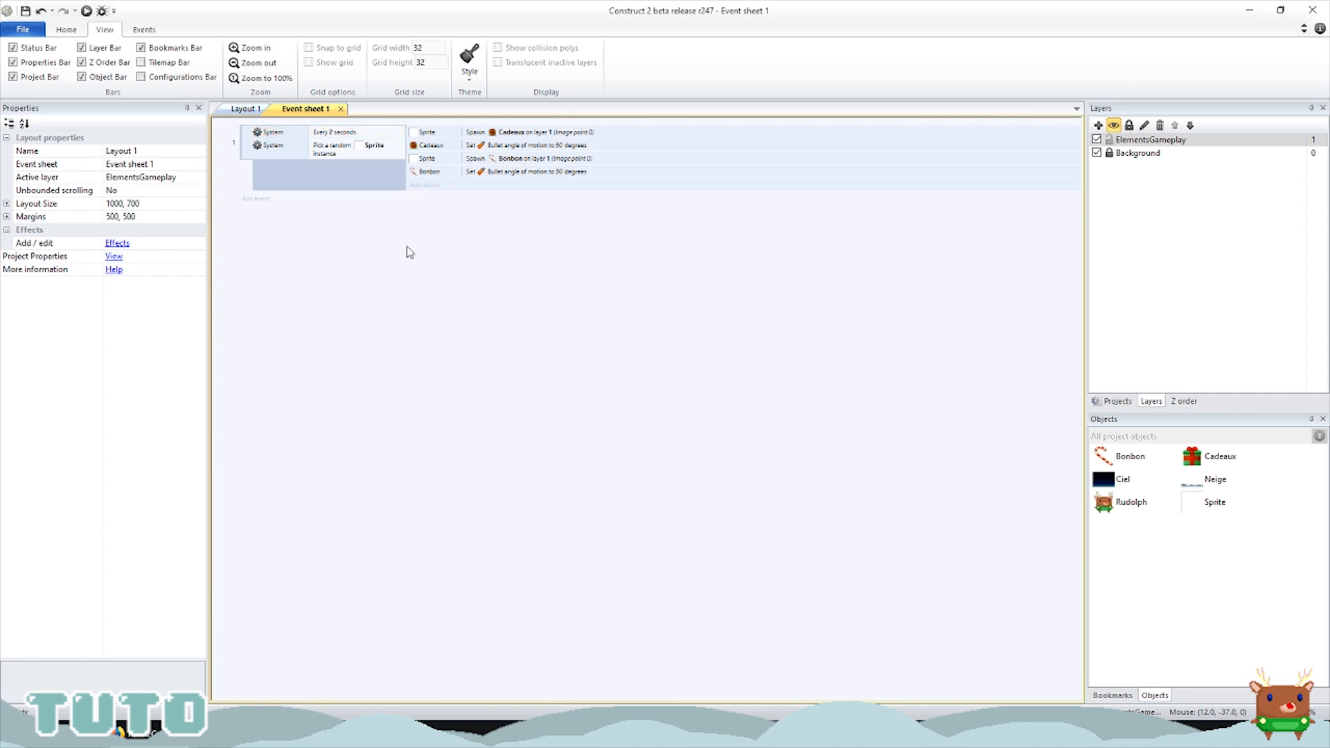
{"action": "left_click", "coordinate": [243, 151]}
{"action": "right_click", "coordinate": [243, 151]}
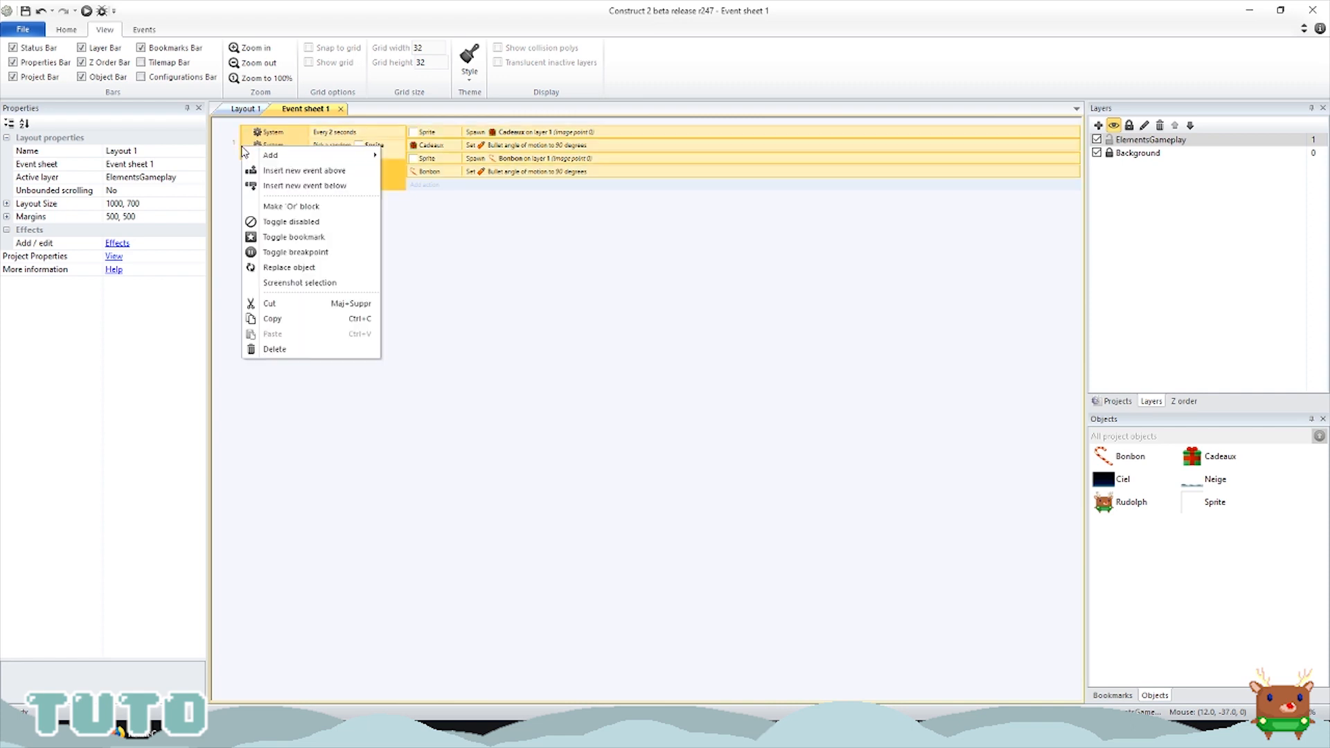
{"action": "mouse_move", "coordinate": [336, 158]}
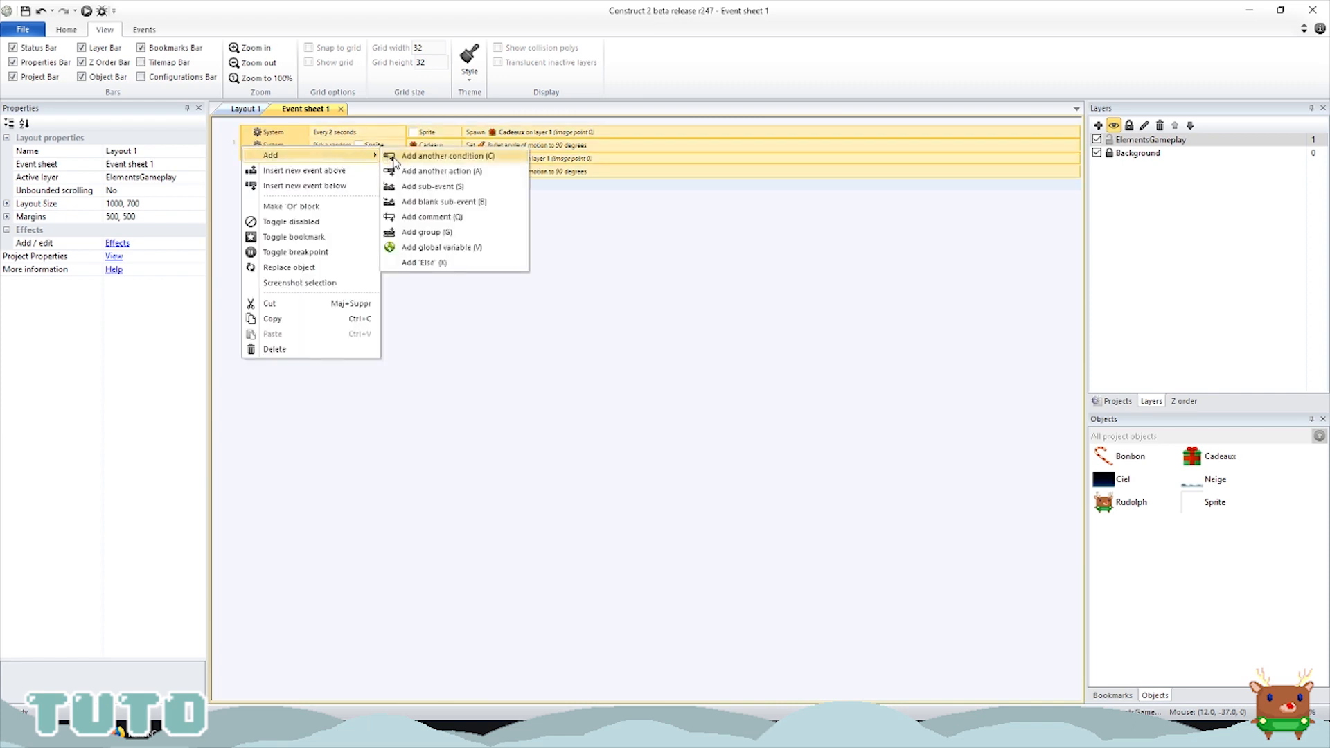
{"action": "left_click", "coordinate": [425, 206]}
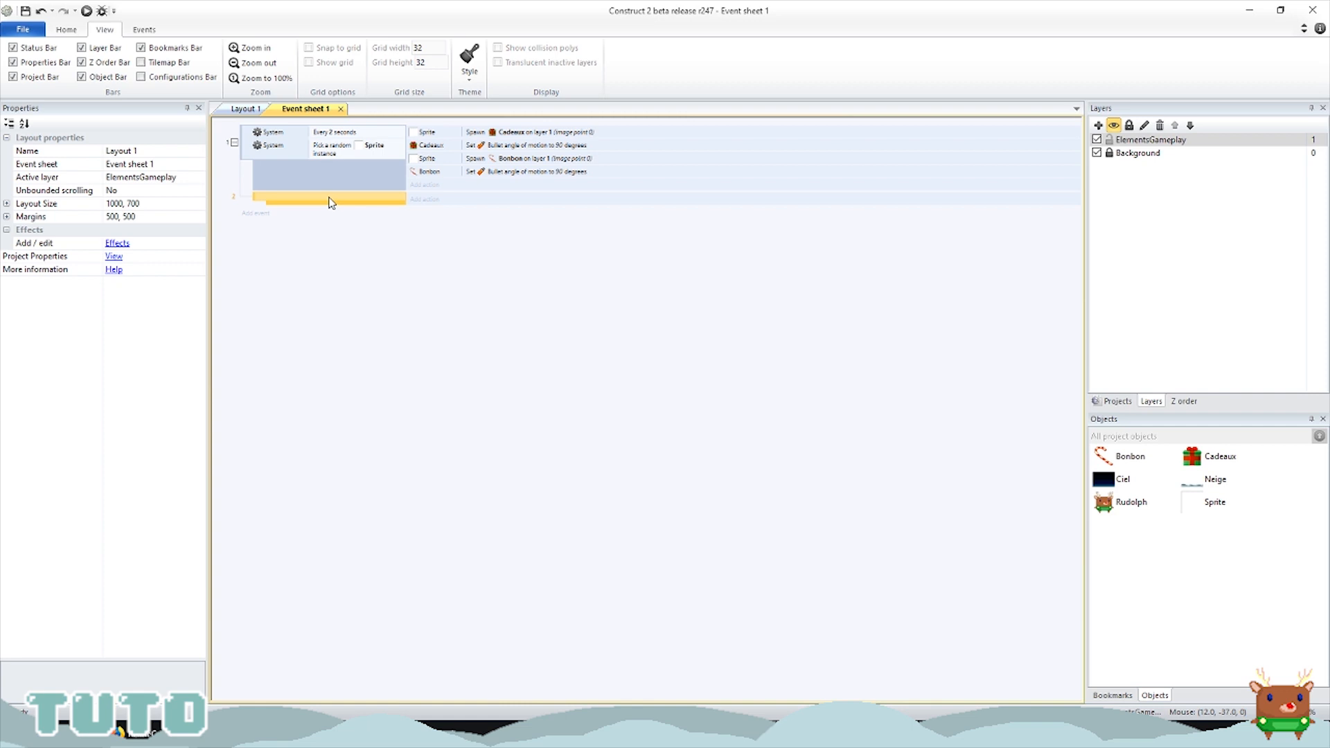
Step: Give the blank sub-event a System Compare two values condition: random(0,1) Less or equal 0.5
{"action": "left_click", "coordinate": [324, 201]}
{"action": "double_click", "coordinate": [324, 201]}
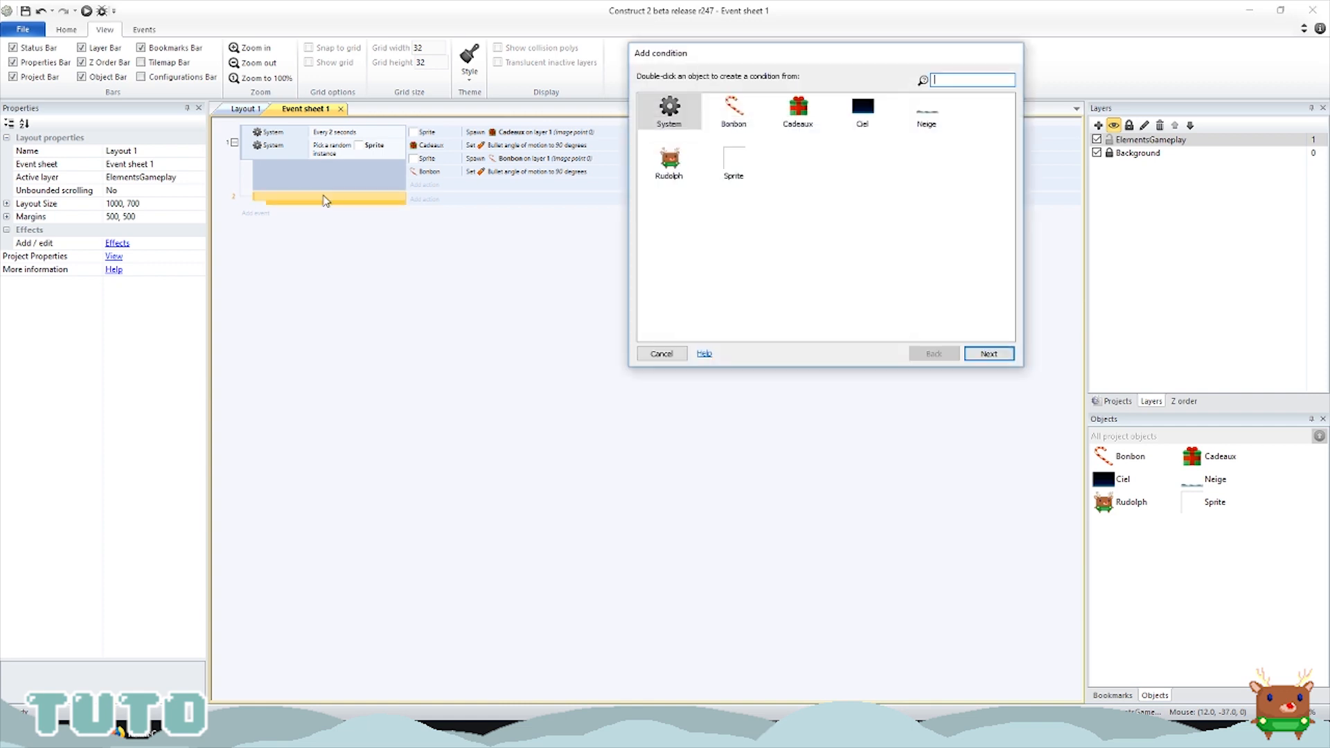
{"action": "double_click", "coordinate": [670, 113]}
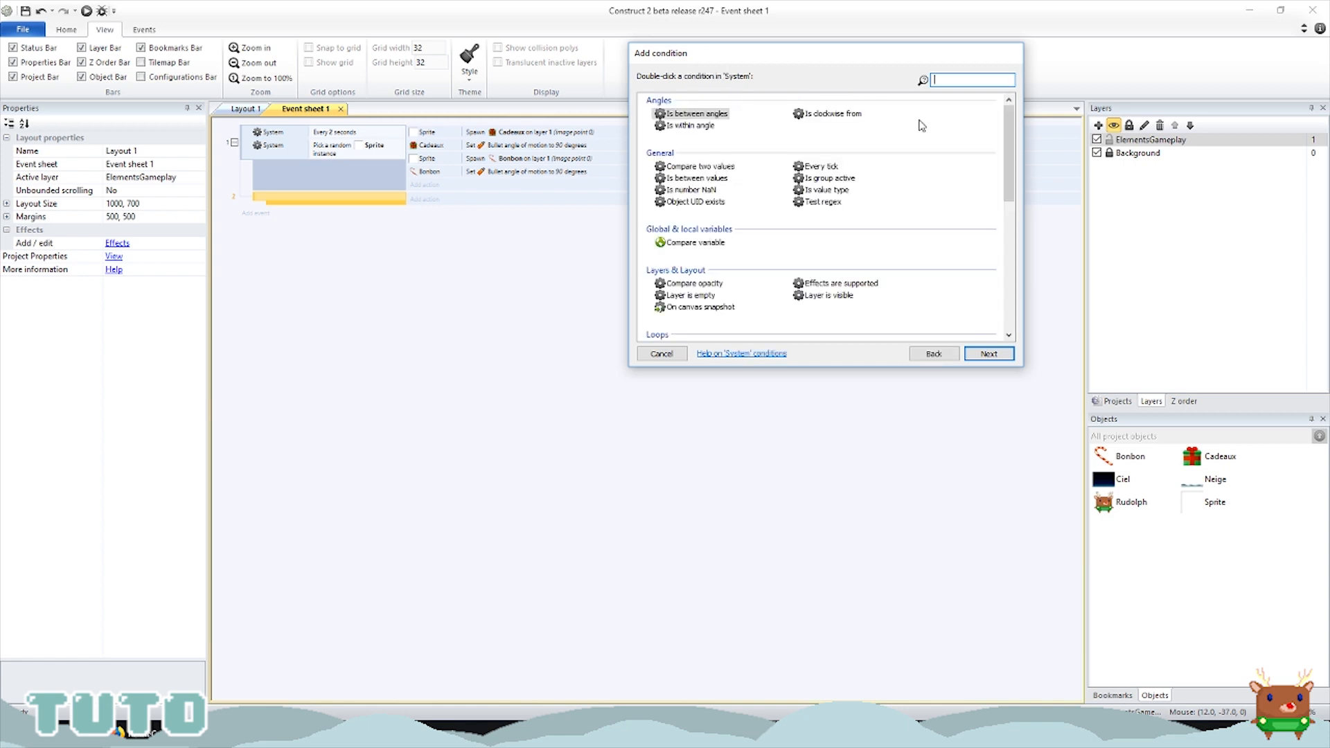
{"action": "double_click", "coordinate": [706, 167]}
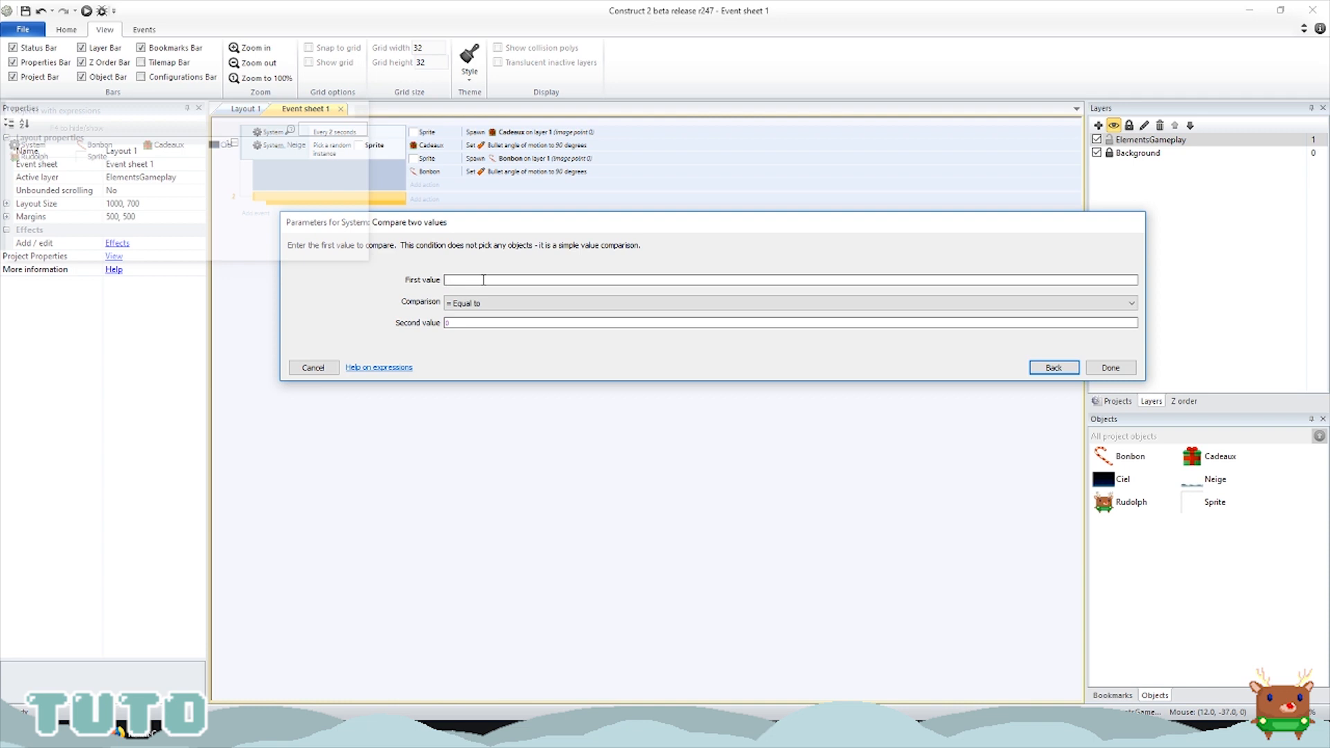
{"action": "type", "text": "ra"}
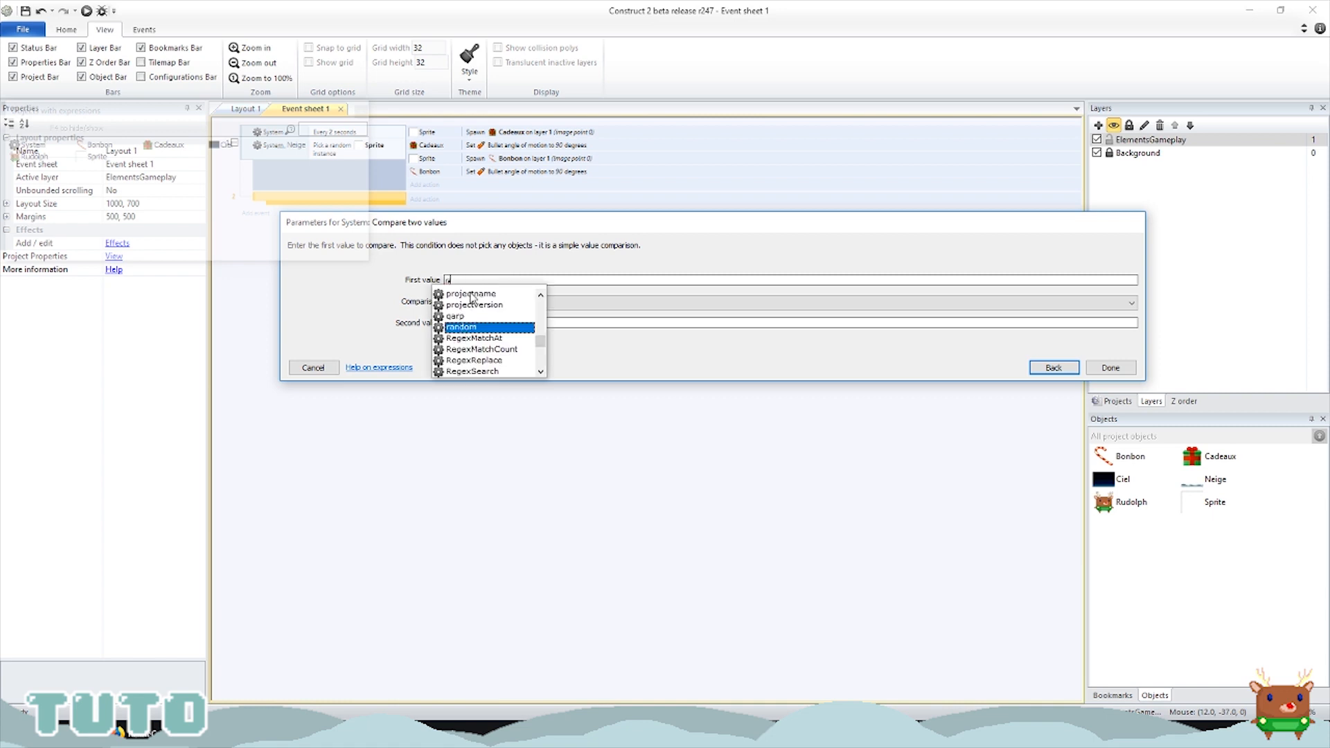
{"action": "left_click", "coordinate": [474, 327]}
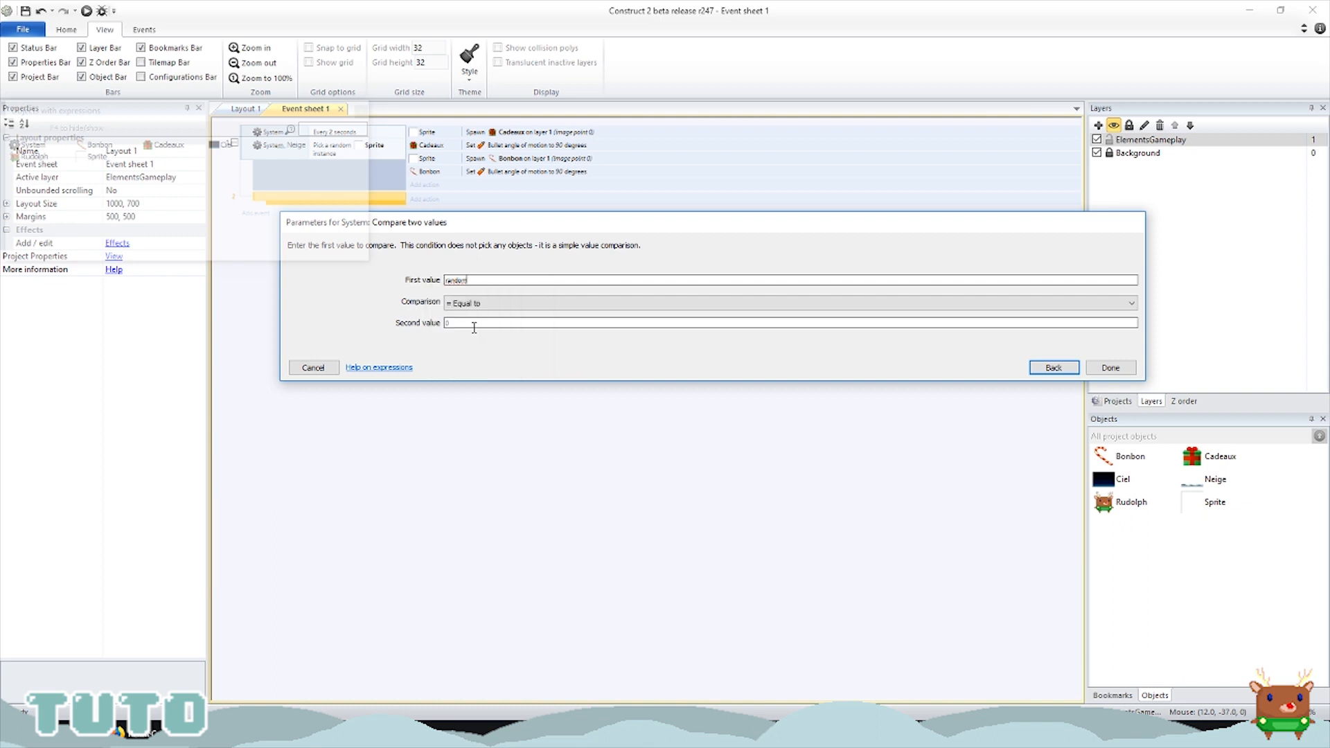
{"action": "type", "text": "("}
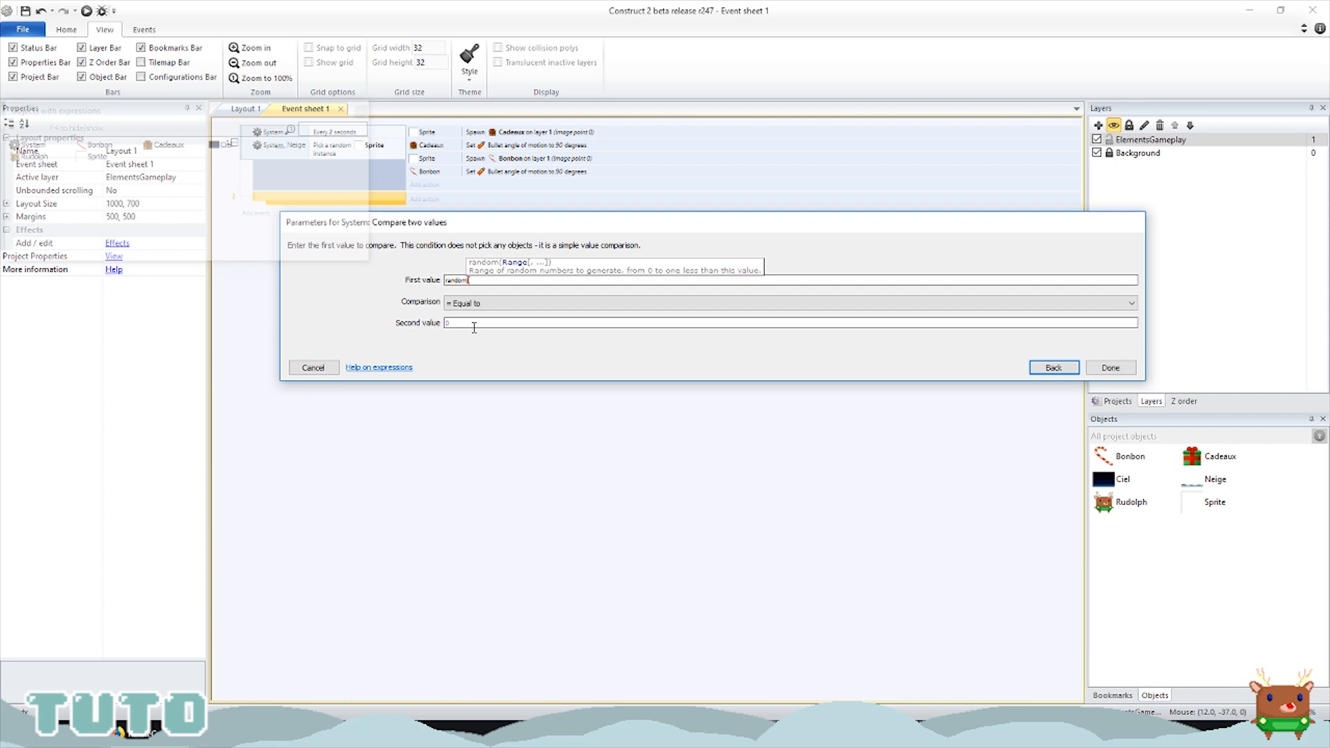
{"action": "type", "text": "3"}
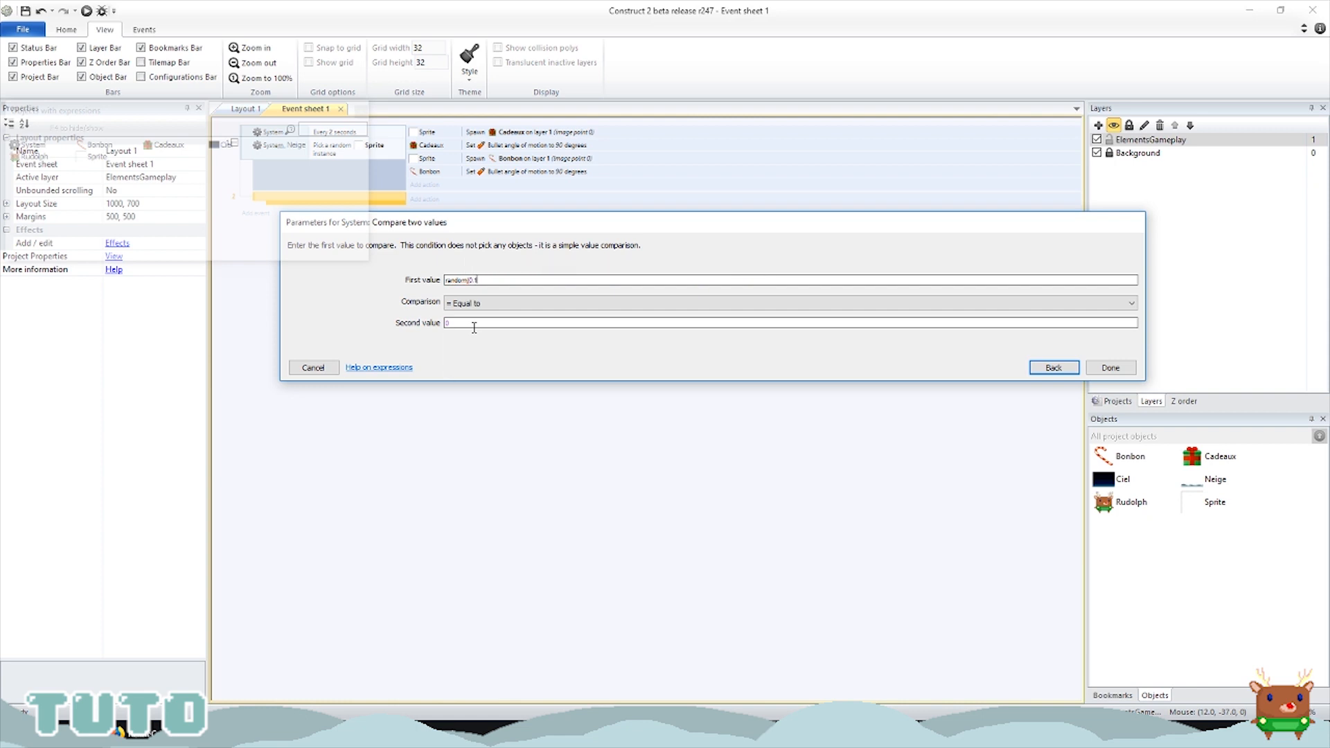
{"action": "left_click", "coordinate": [464, 323]}
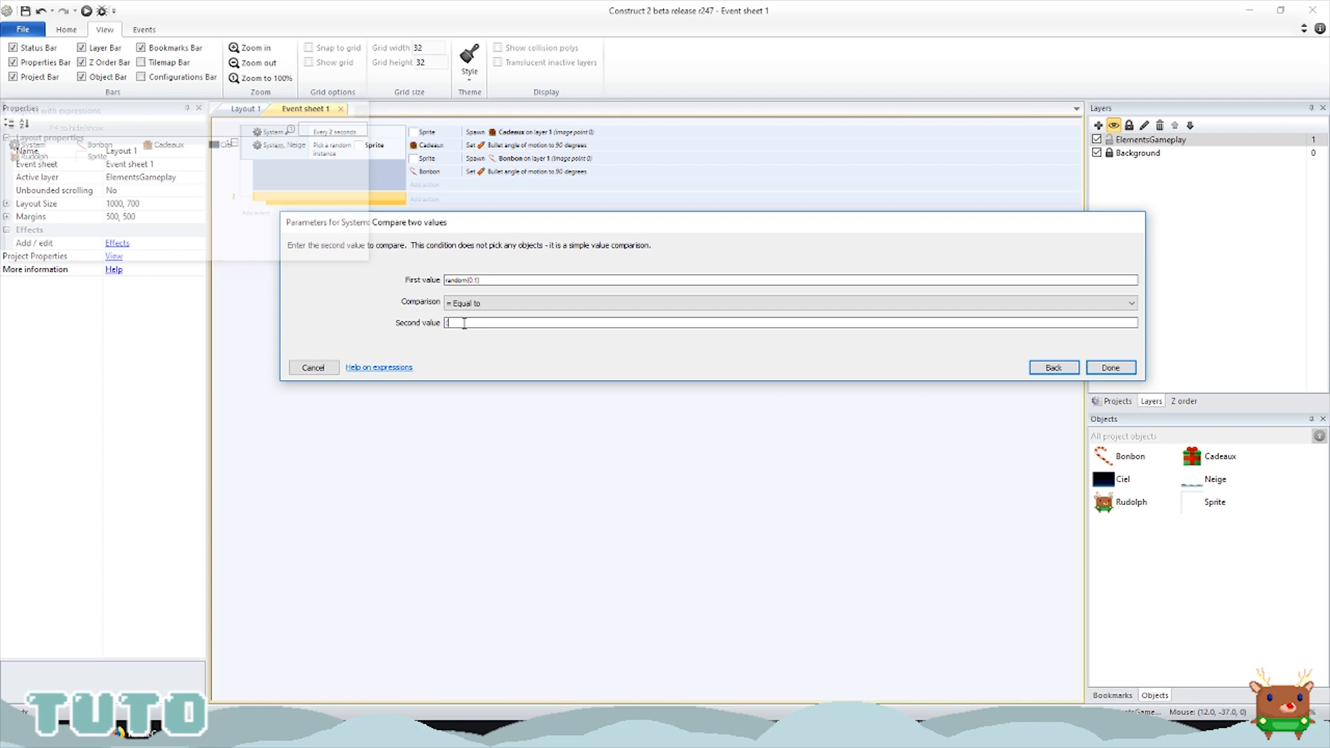
{"action": "type", "text": "0.5"}
{"action": "left_click", "coordinate": [481, 303]}
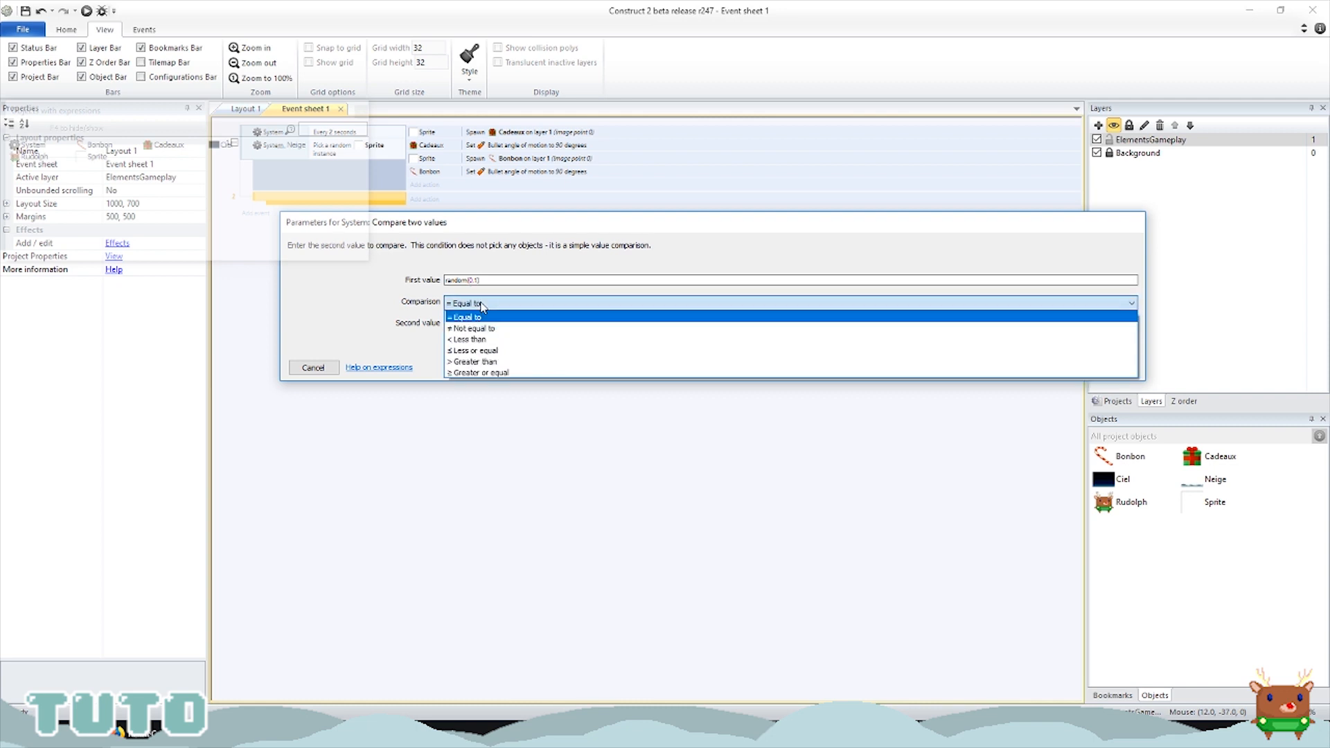
{"action": "left_click", "coordinate": [468, 351]}
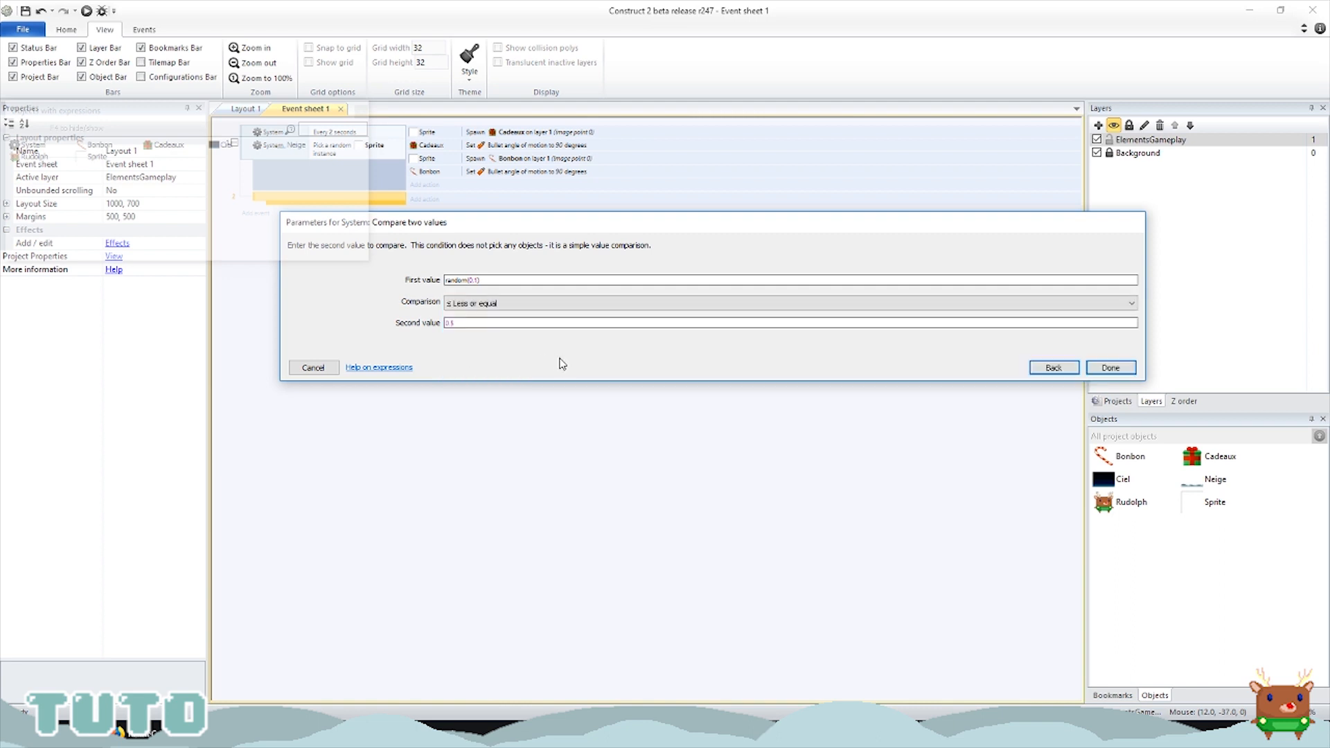
{"action": "key", "text": "Return"}
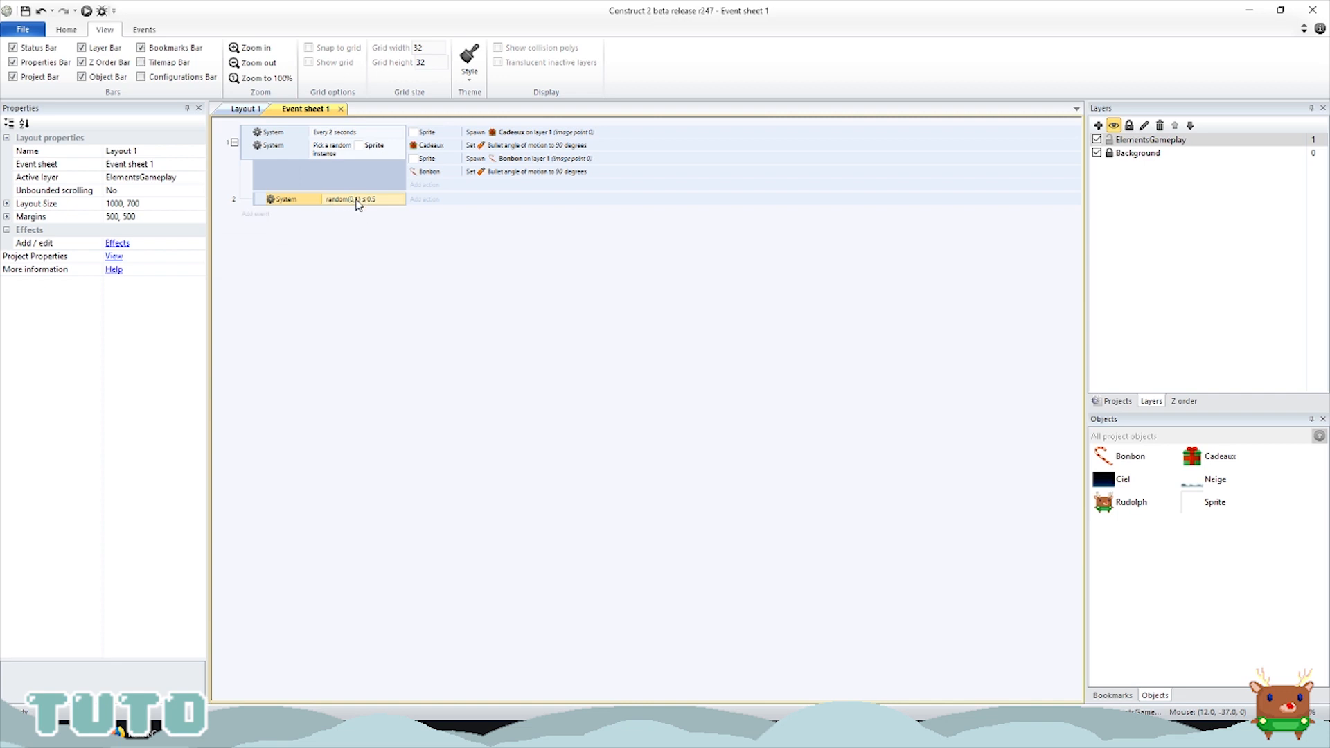
Step: Move the Cadeaux spawn and Cadeaux bullet angle of motion actions into the random(0,1) ≤ 0.5 sub-event
{"action": "left_click", "coordinate": [437, 134]}
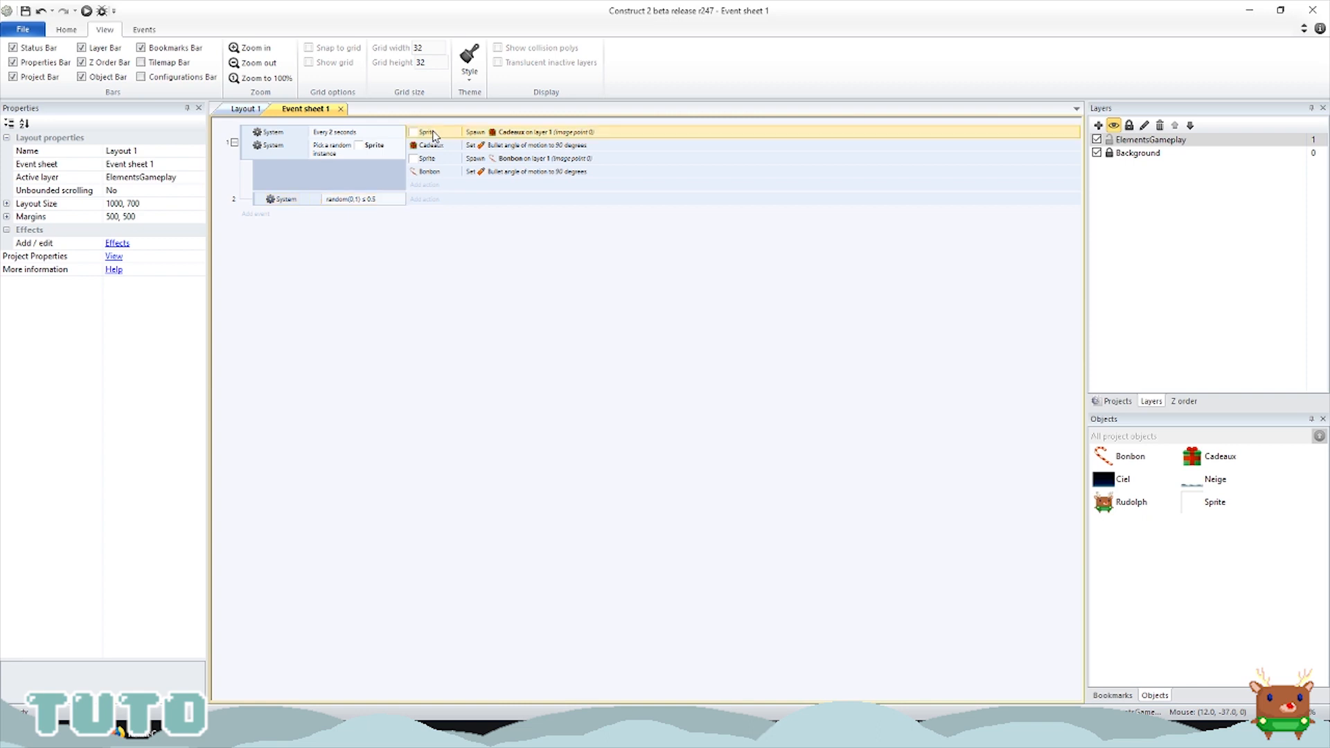
{"action": "left_click_drag", "start_coordinate": [434, 135], "coordinate": [428, 188]}
{"action": "left_click", "coordinate": [428, 135]}
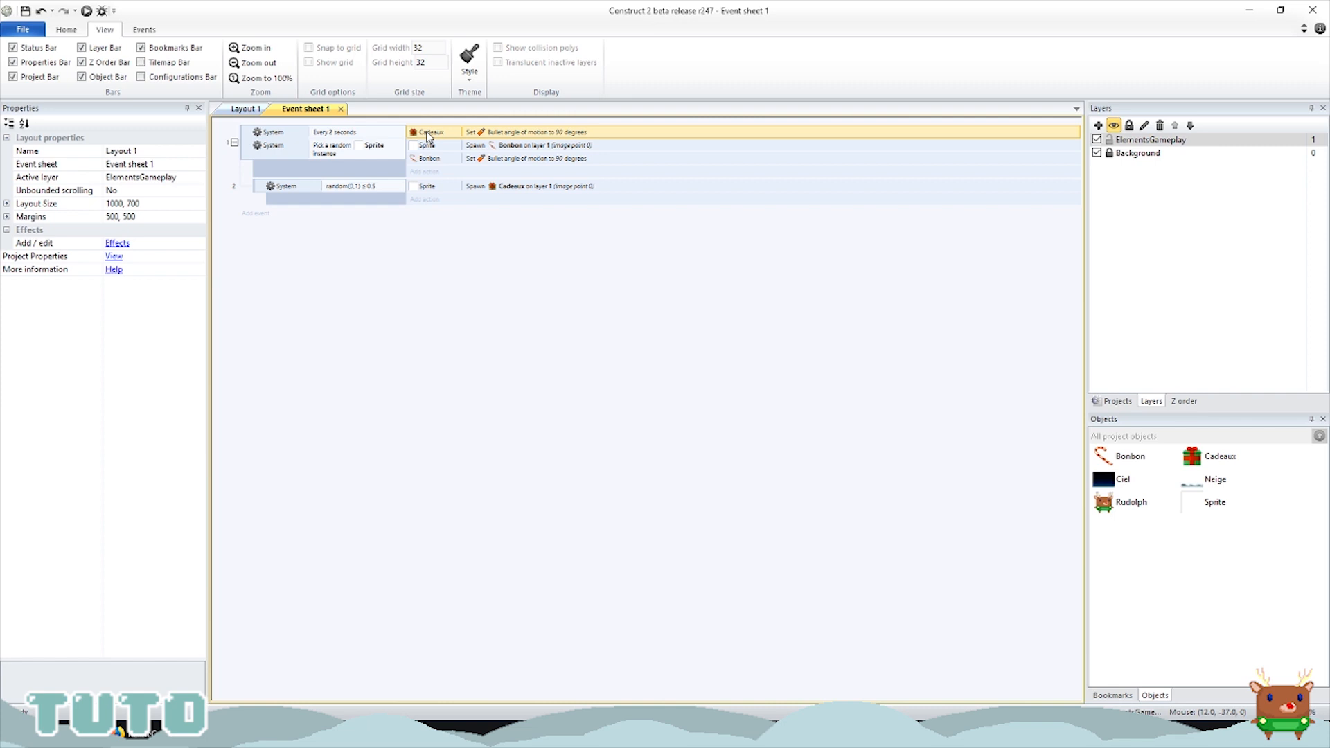
{"action": "left_click_drag", "start_coordinate": [427, 135], "coordinate": [423, 201]}
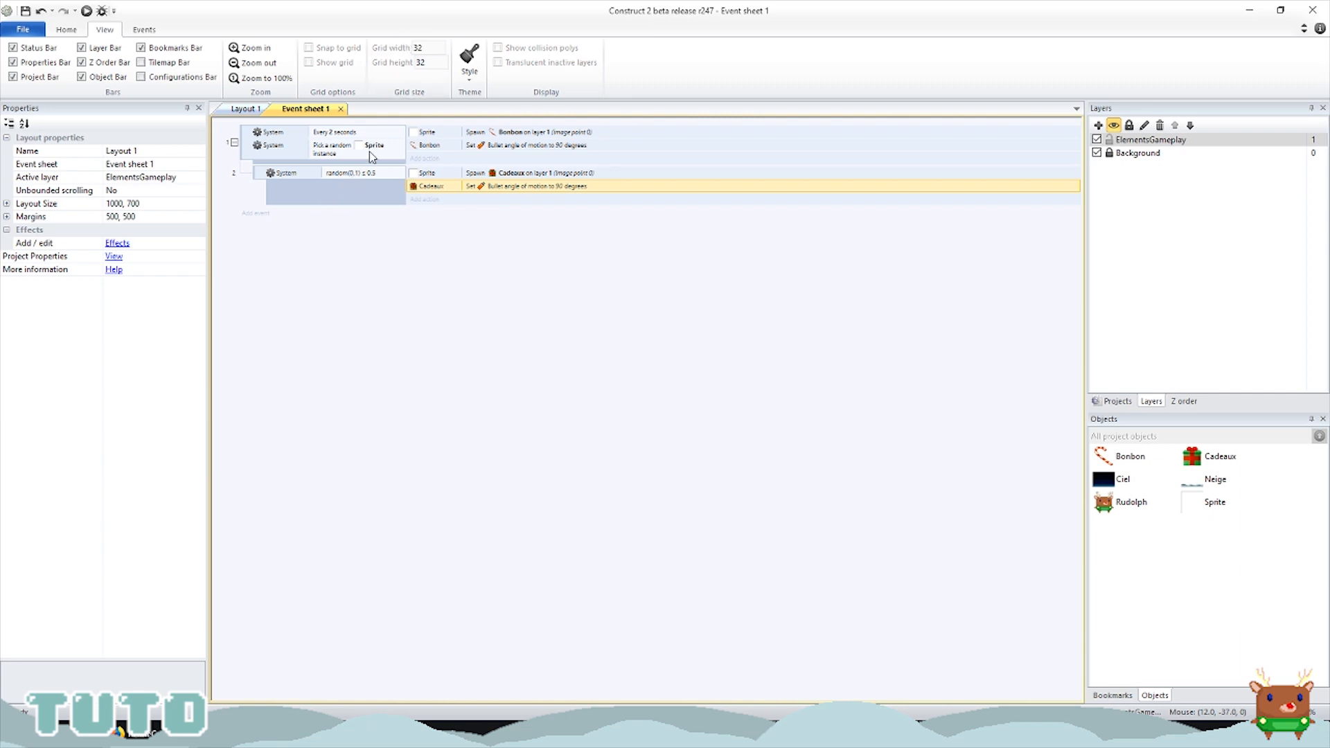
Step: Add an Else event to the random(0,1) ≤ 0.5 sub-event
{"action": "left_click", "coordinate": [261, 177]}
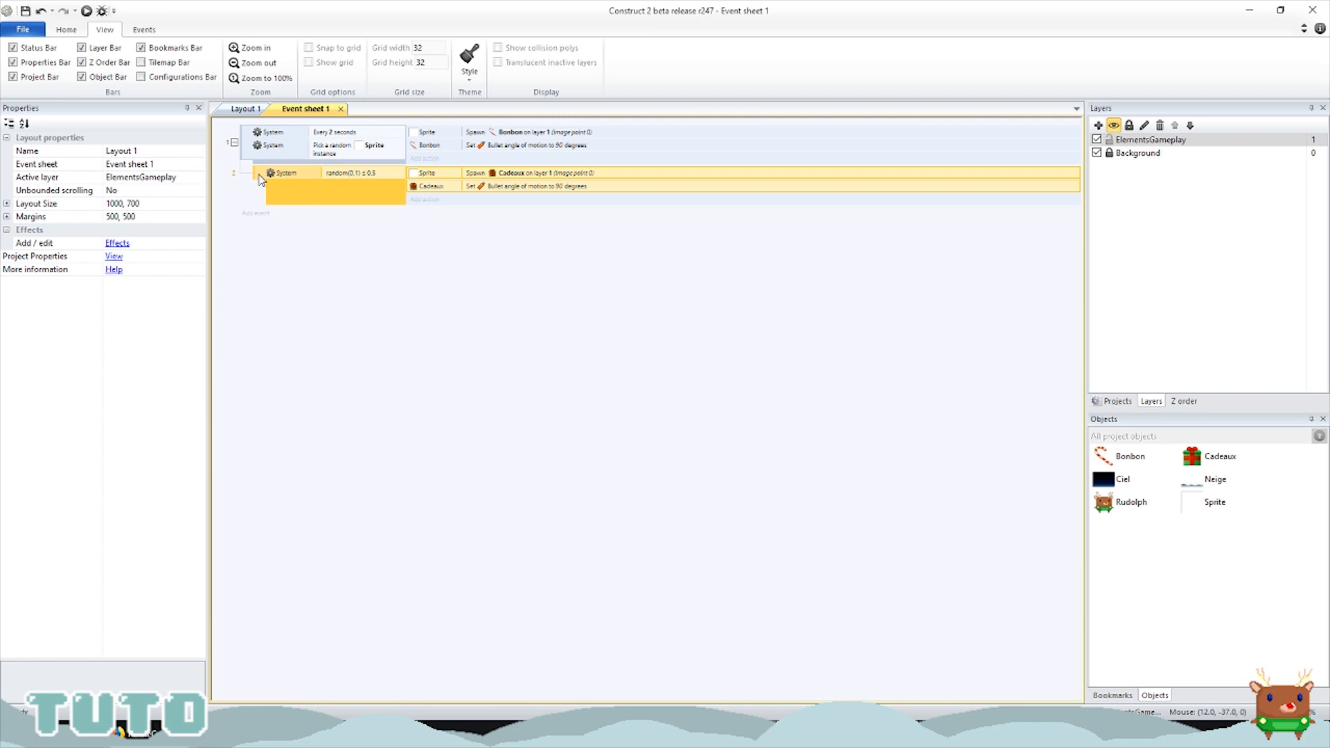
{"action": "right_click", "coordinate": [261, 179]}
{"action": "mouse_move", "coordinate": [288, 183]}
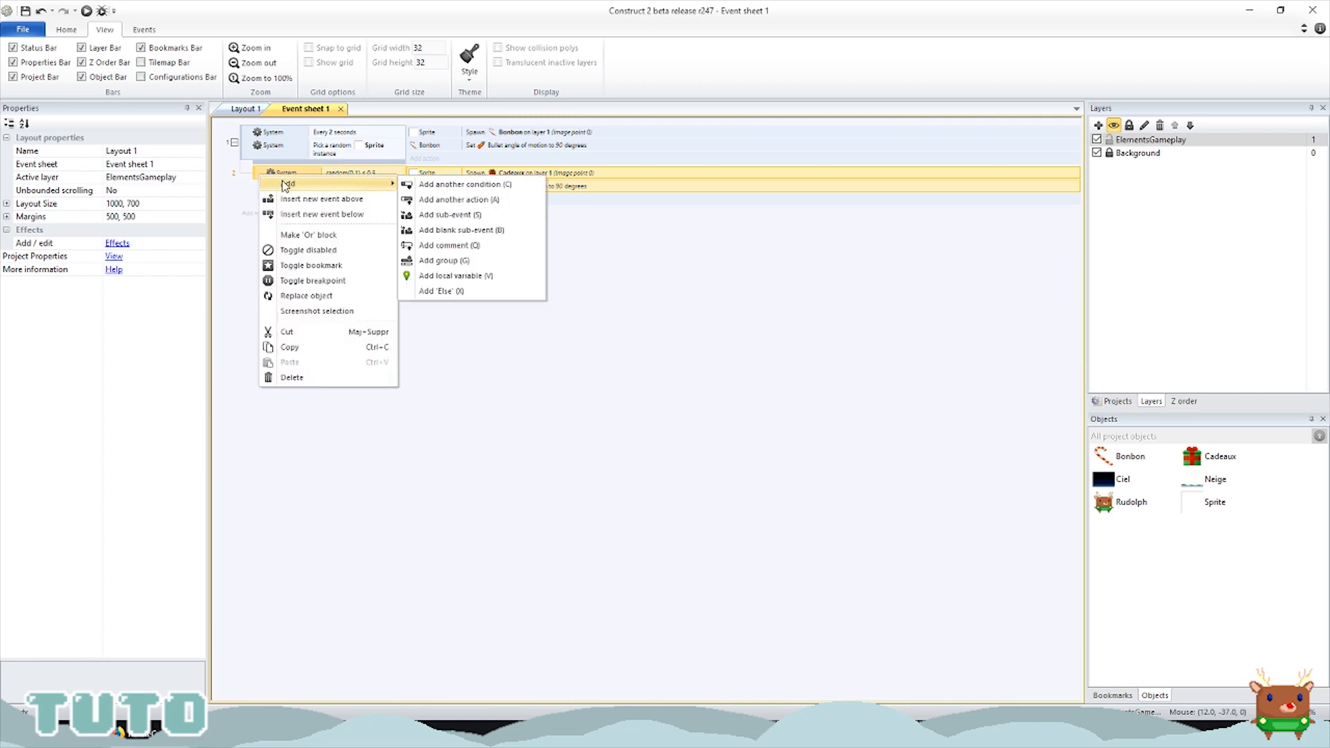
{"action": "left_click", "coordinate": [467, 292]}
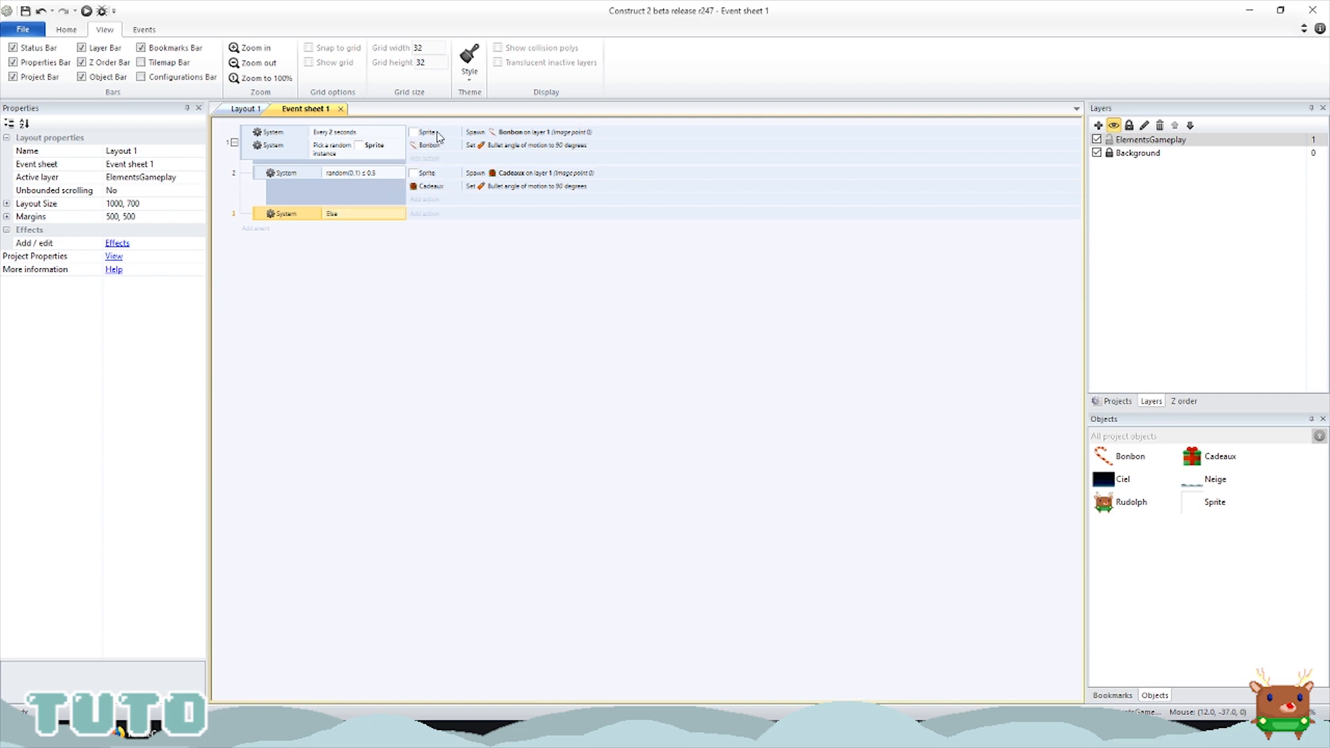
Step: Move the Bonbon spawn and Bonbon bullet angle of motion actions into the Else event and preview the game
{"action": "left_click_drag", "start_coordinate": [437, 132], "coordinate": [422, 215]}
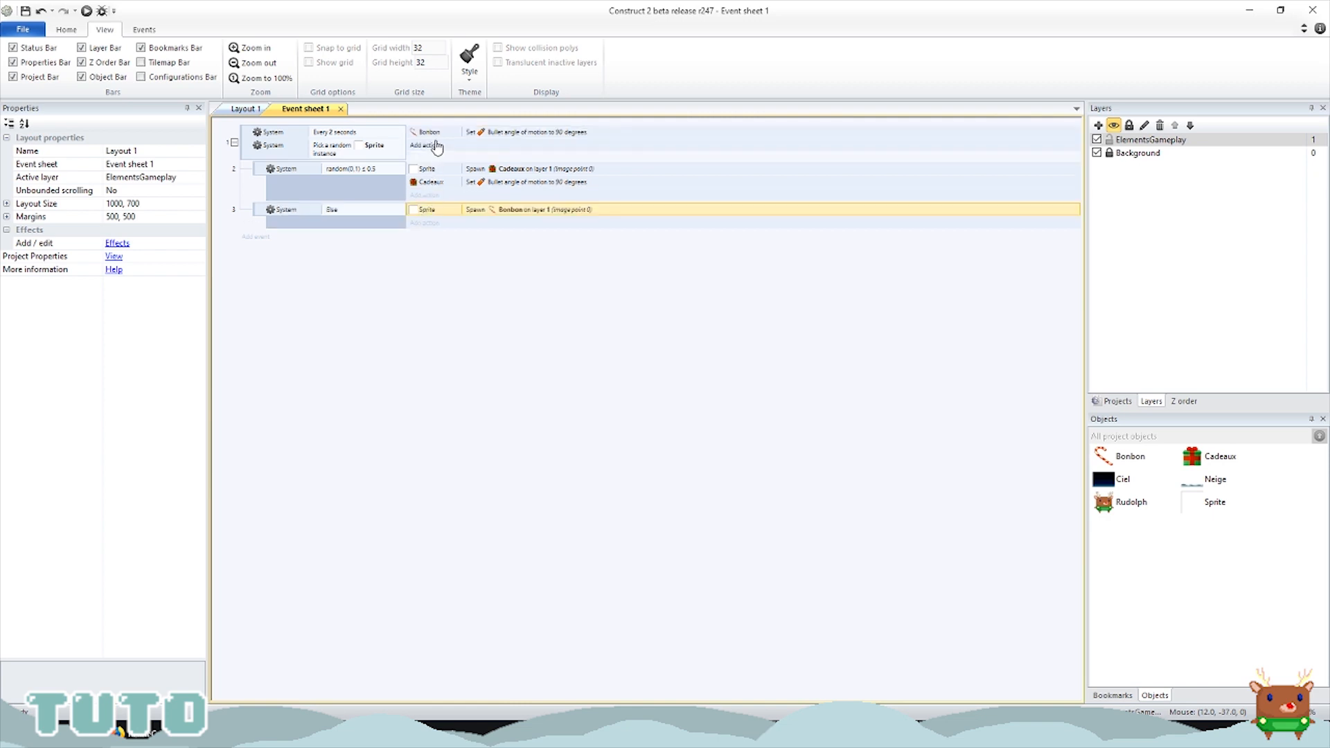
{"action": "left_click_drag", "start_coordinate": [438, 136], "coordinate": [439, 222]}
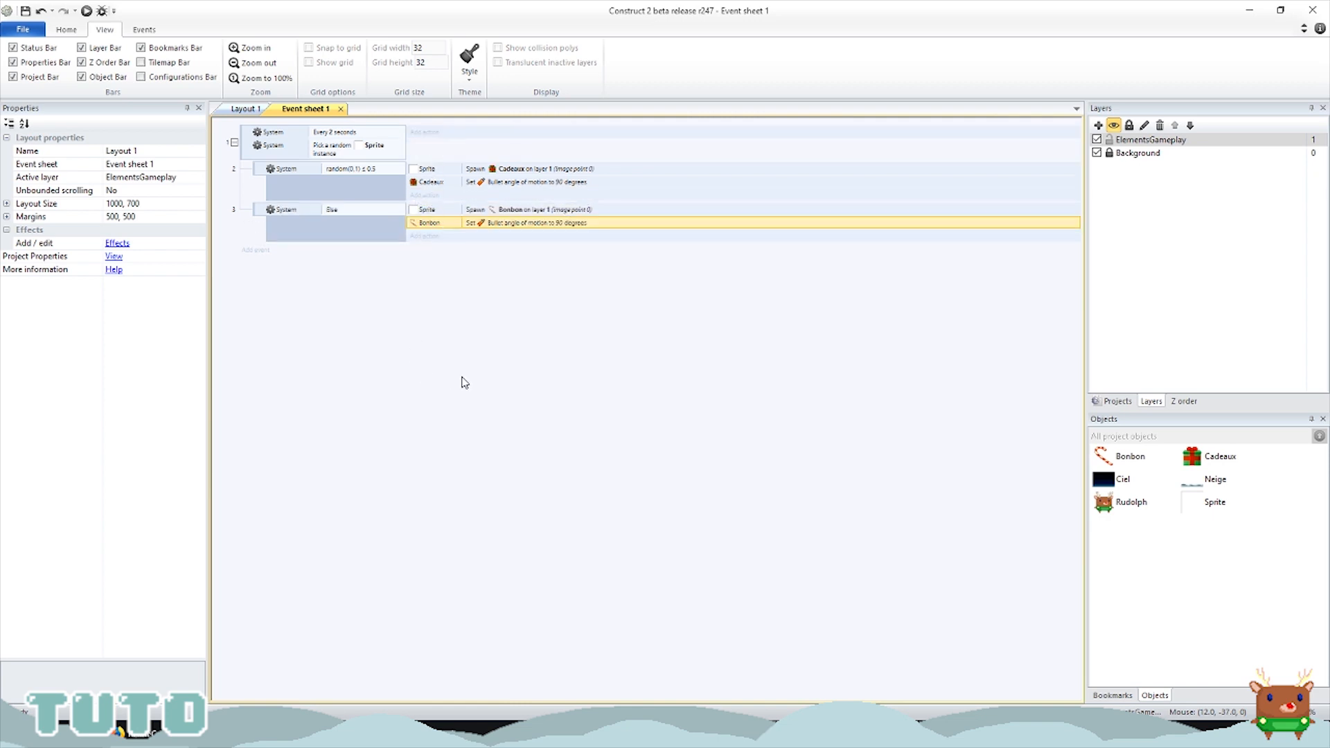
{"action": "key", "text": "F5"}
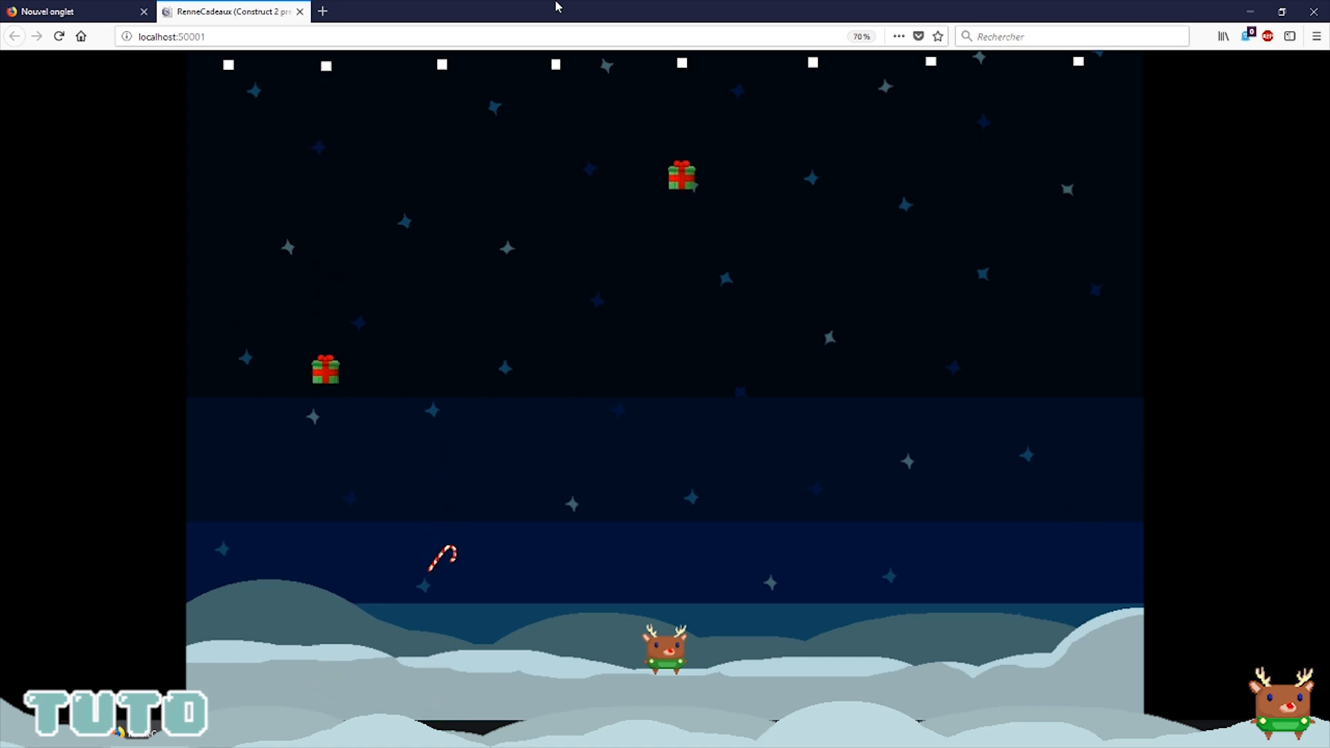
{"action": "key", "text": "alt+Tab"}
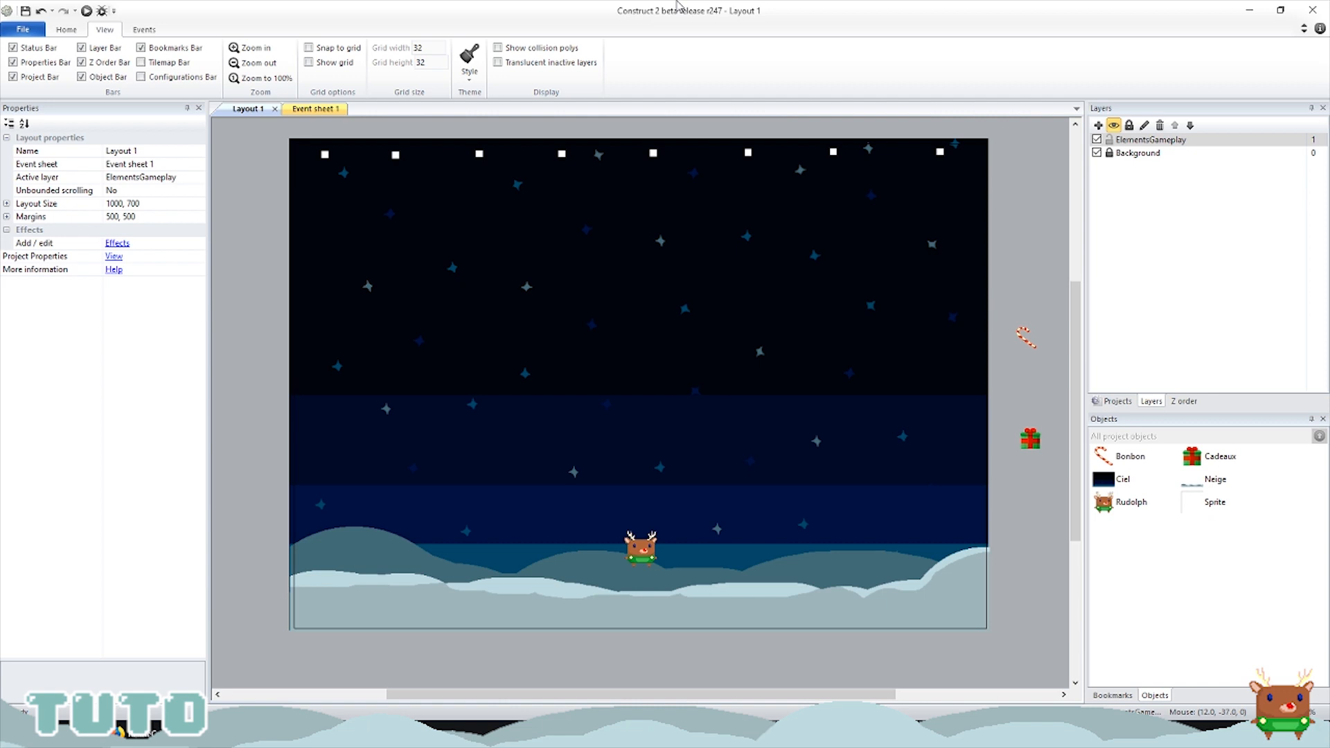
Step: In Event sheet 1, add an event with the Rudolph condition On collision with another object, choosing Cadeaux as the object
{"action": "left_click", "coordinate": [315, 109]}
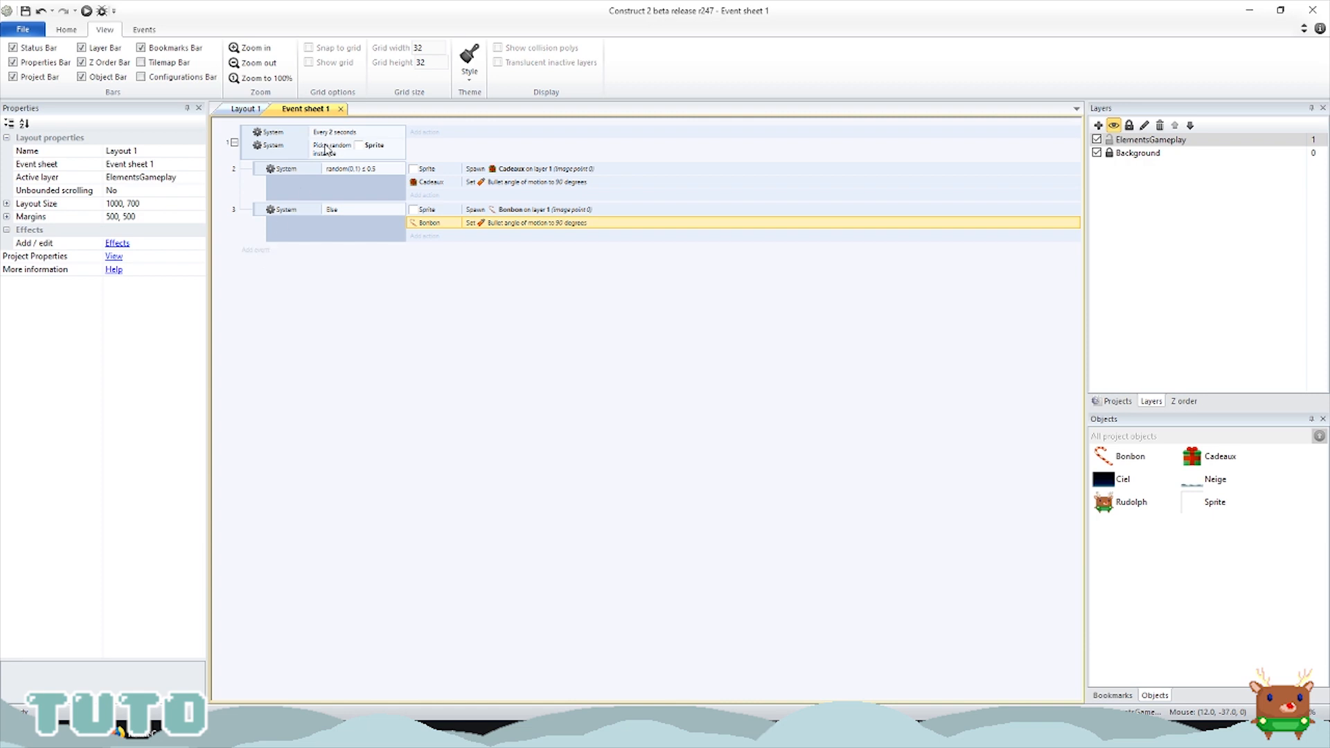
{"action": "left_click", "coordinate": [257, 250]}
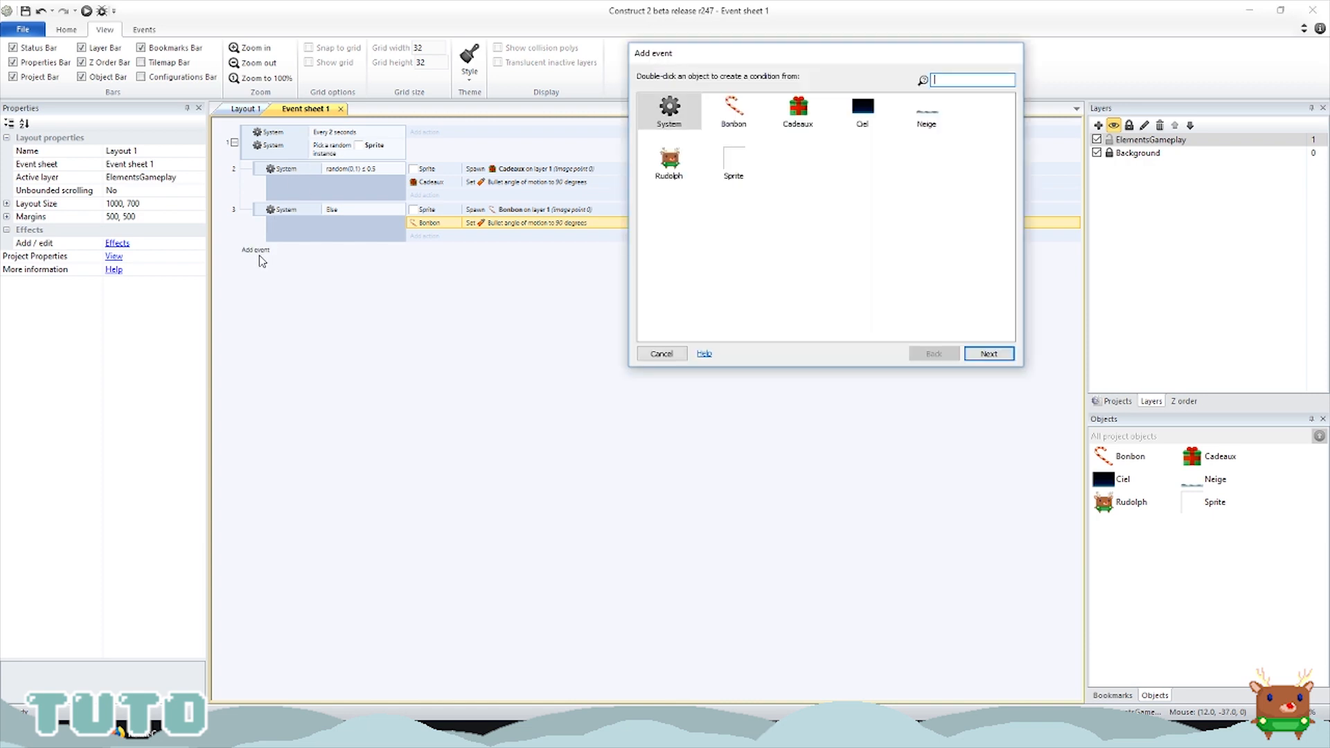
{"action": "double_click", "coordinate": [679, 169]}
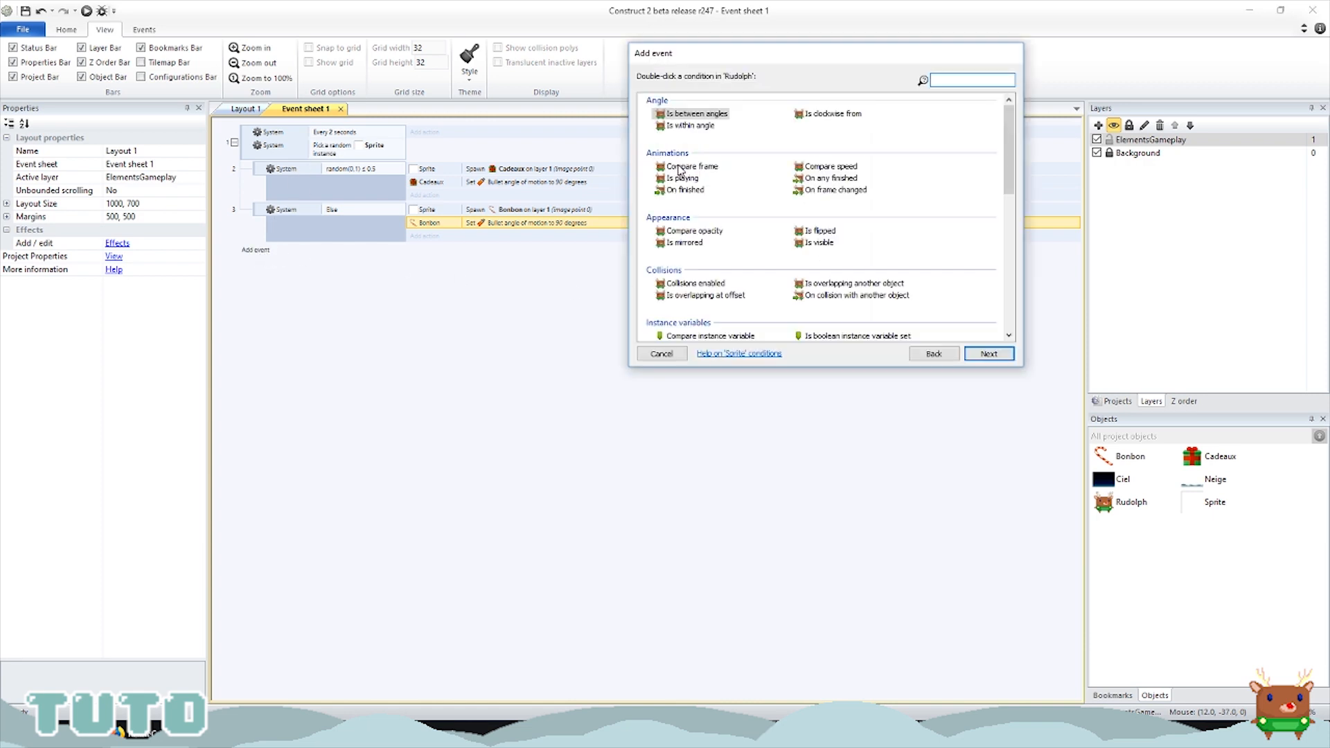
{"action": "scroll", "coordinate": [680, 171], "scroll_direction": "down", "scroll_amount": 3}
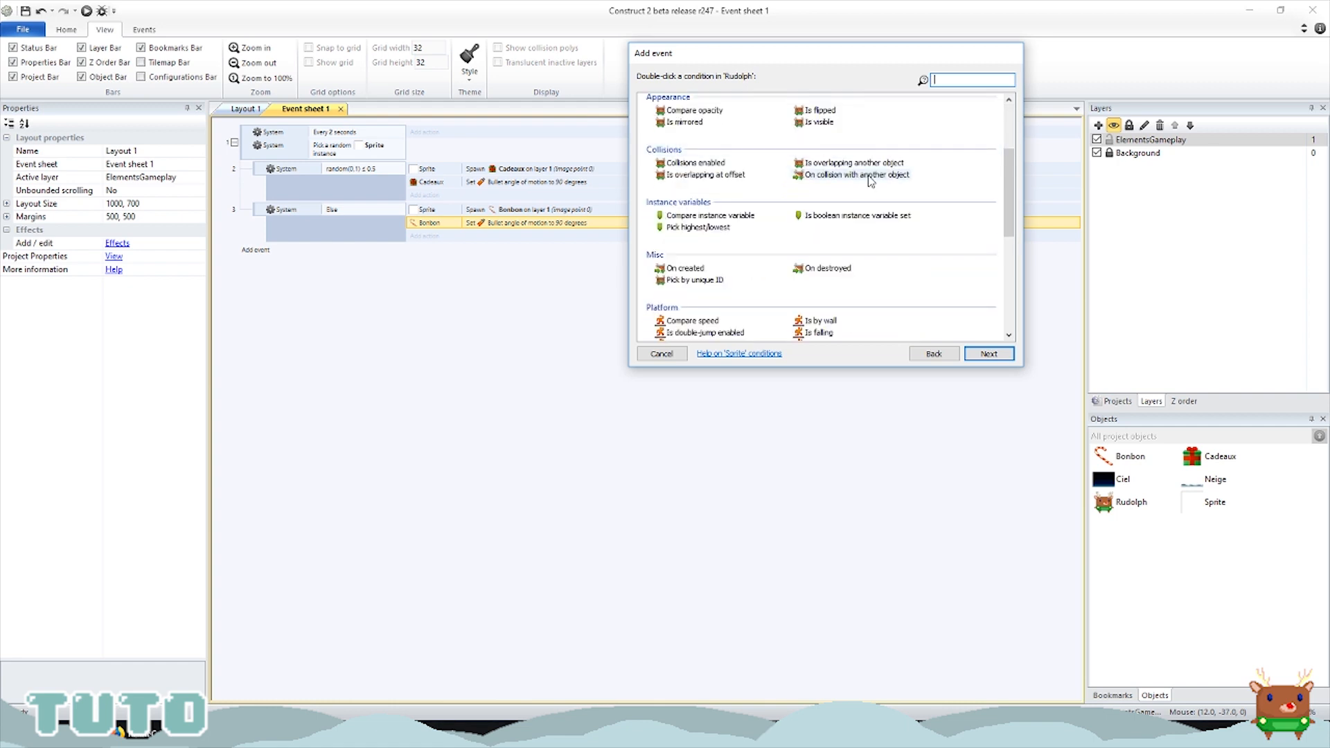
{"action": "double_click", "coordinate": [871, 178]}
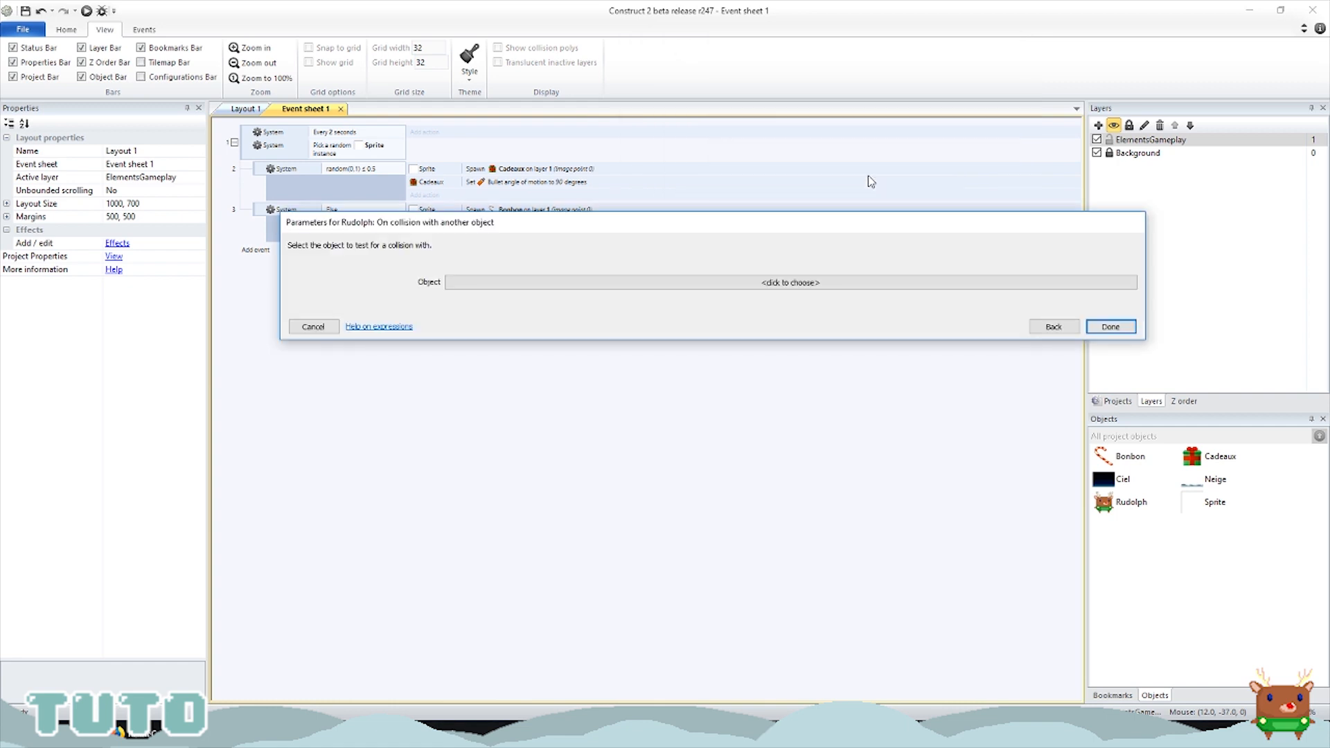
{"action": "left_click", "coordinate": [785, 288]}
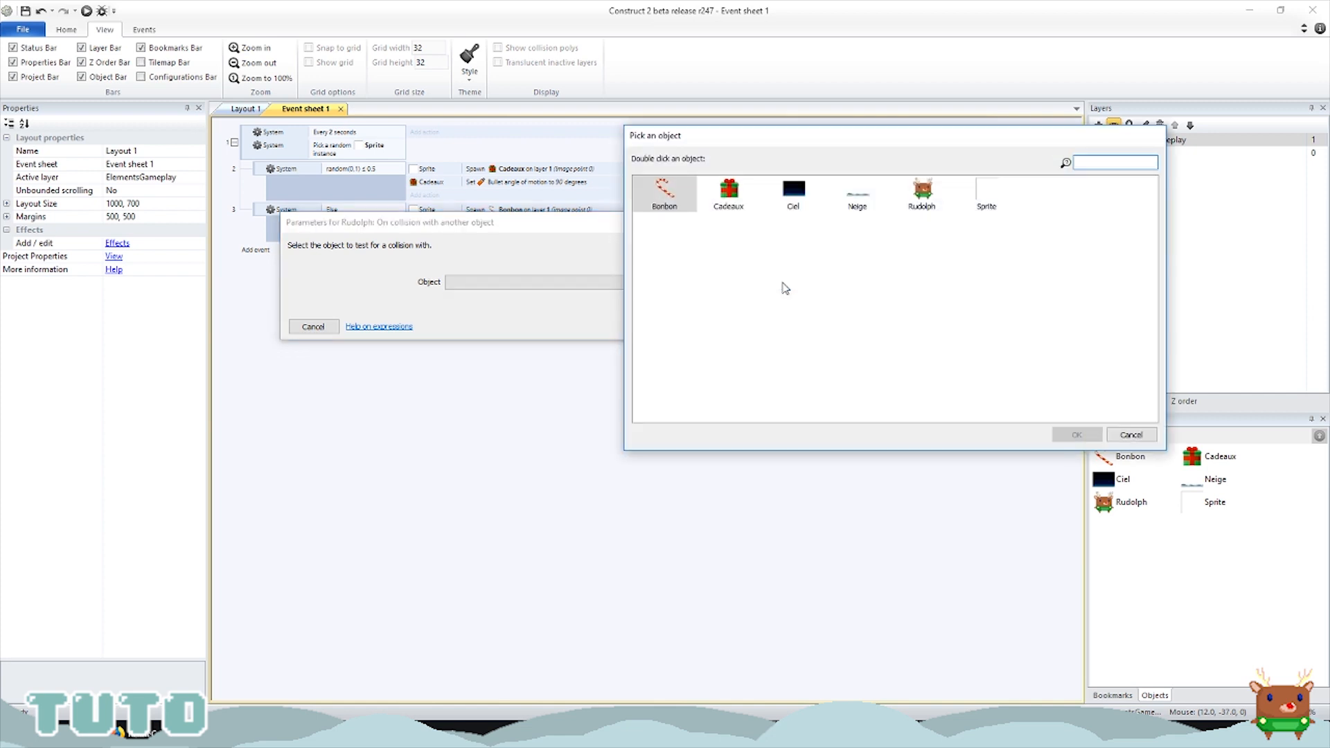
{"action": "double_click", "coordinate": [728, 193]}
{"action": "key", "text": "Return"}
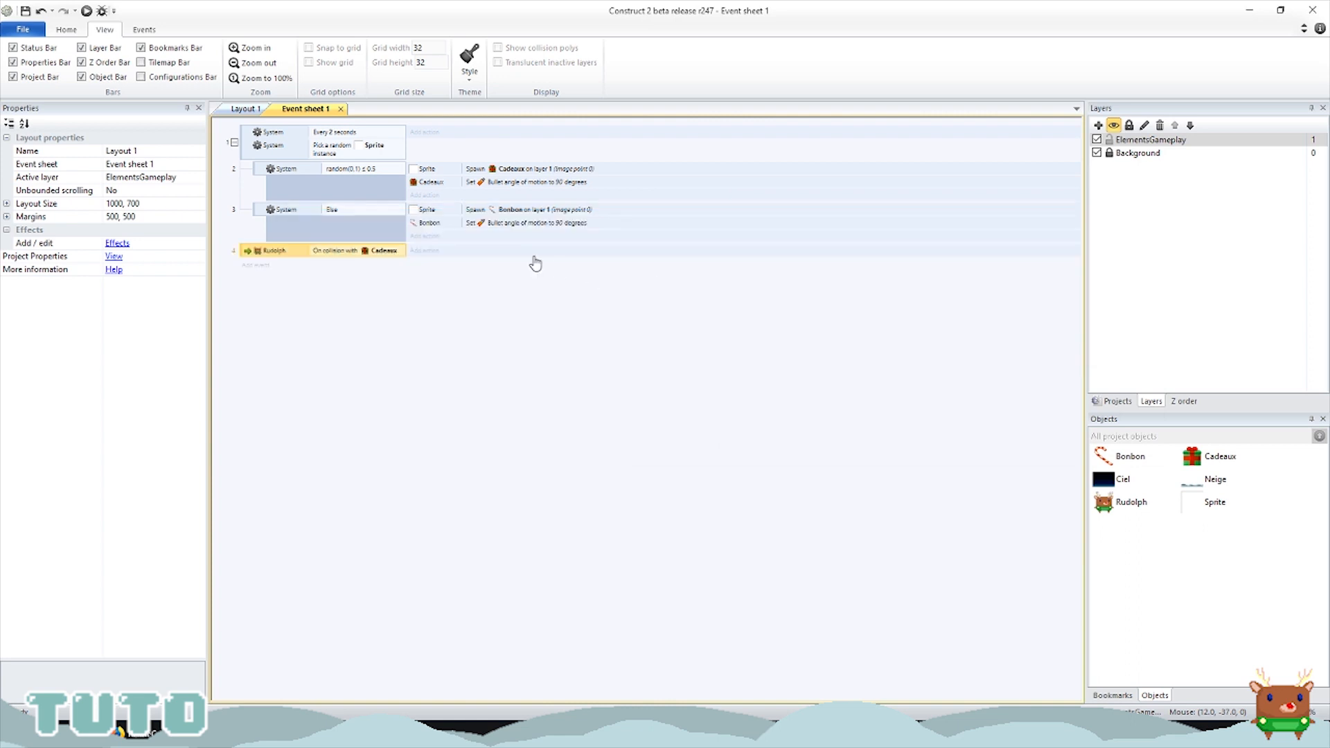
Step: Add a Cadeaux Destroy action to the Rudolph–Cadeaux collision event
{"action": "left_click", "coordinate": [424, 250]}
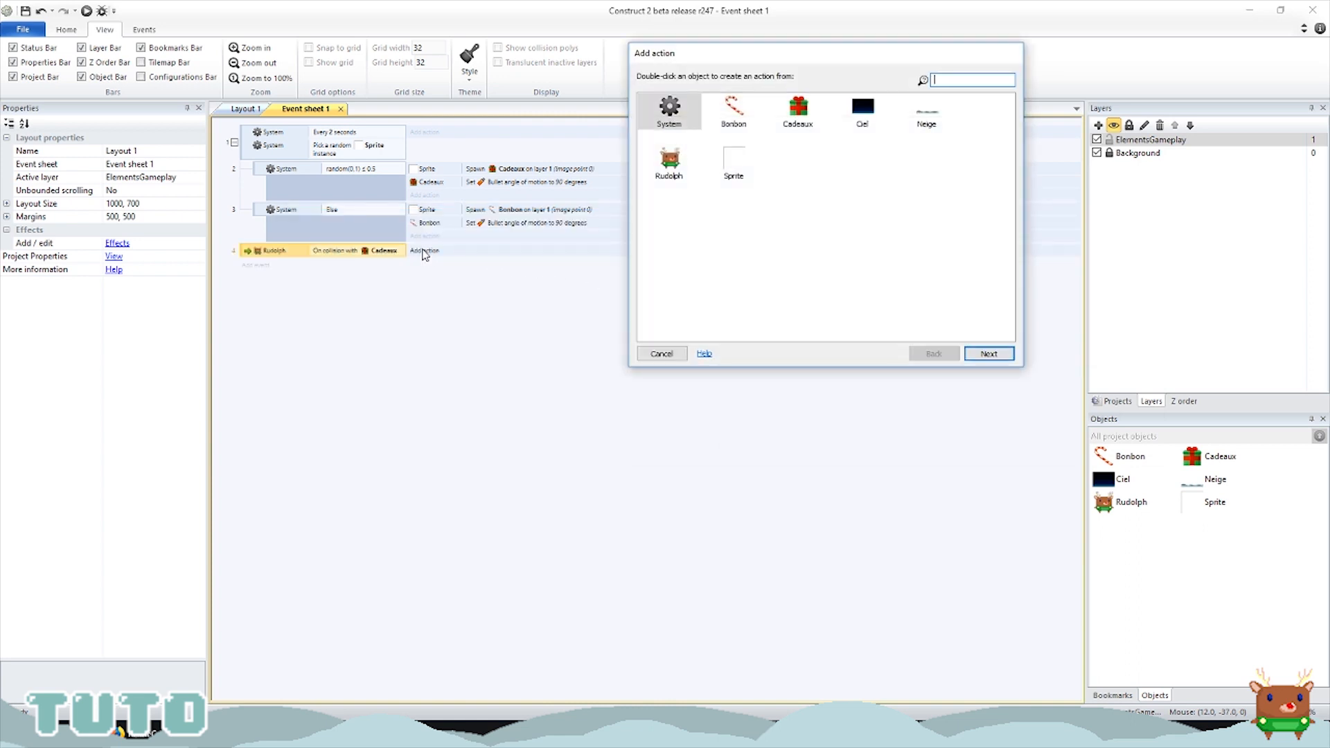
{"action": "double_click", "coordinate": [809, 117]}
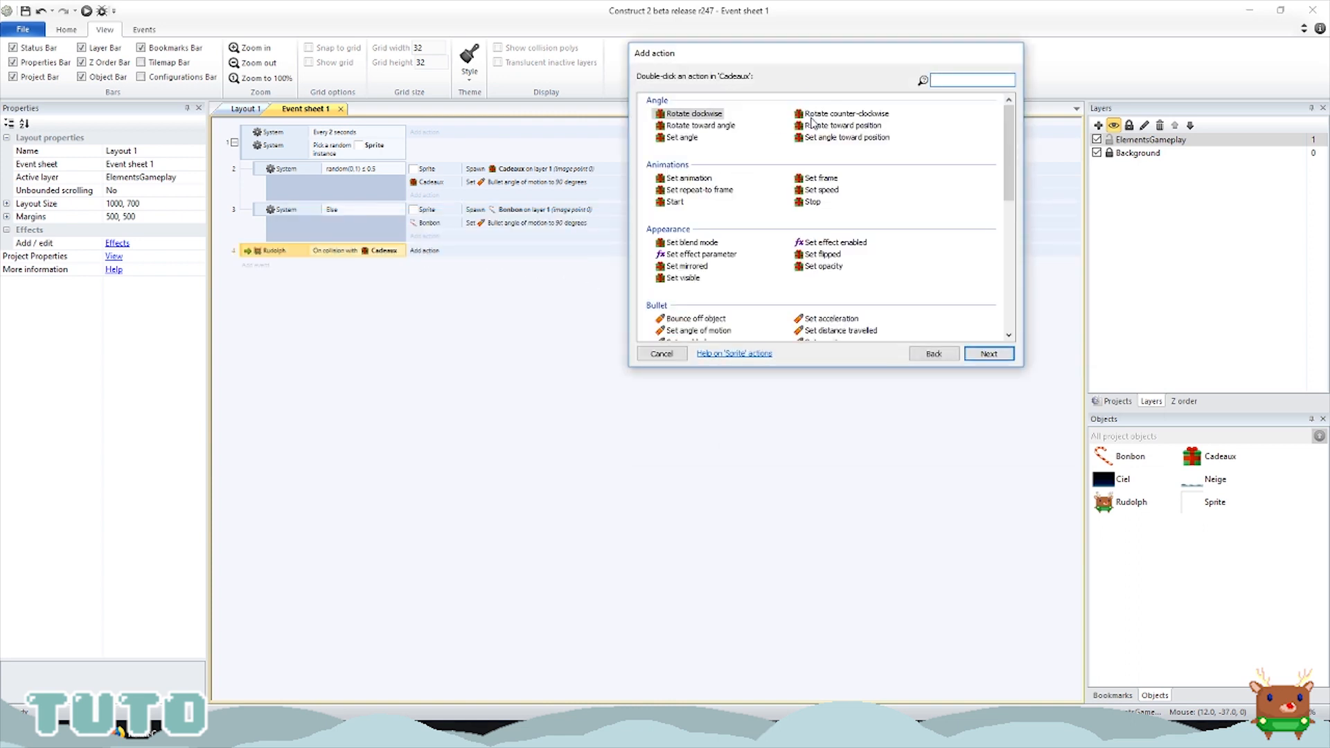
{"action": "scroll", "coordinate": [845, 195], "scroll_direction": "down", "scroll_amount": 5}
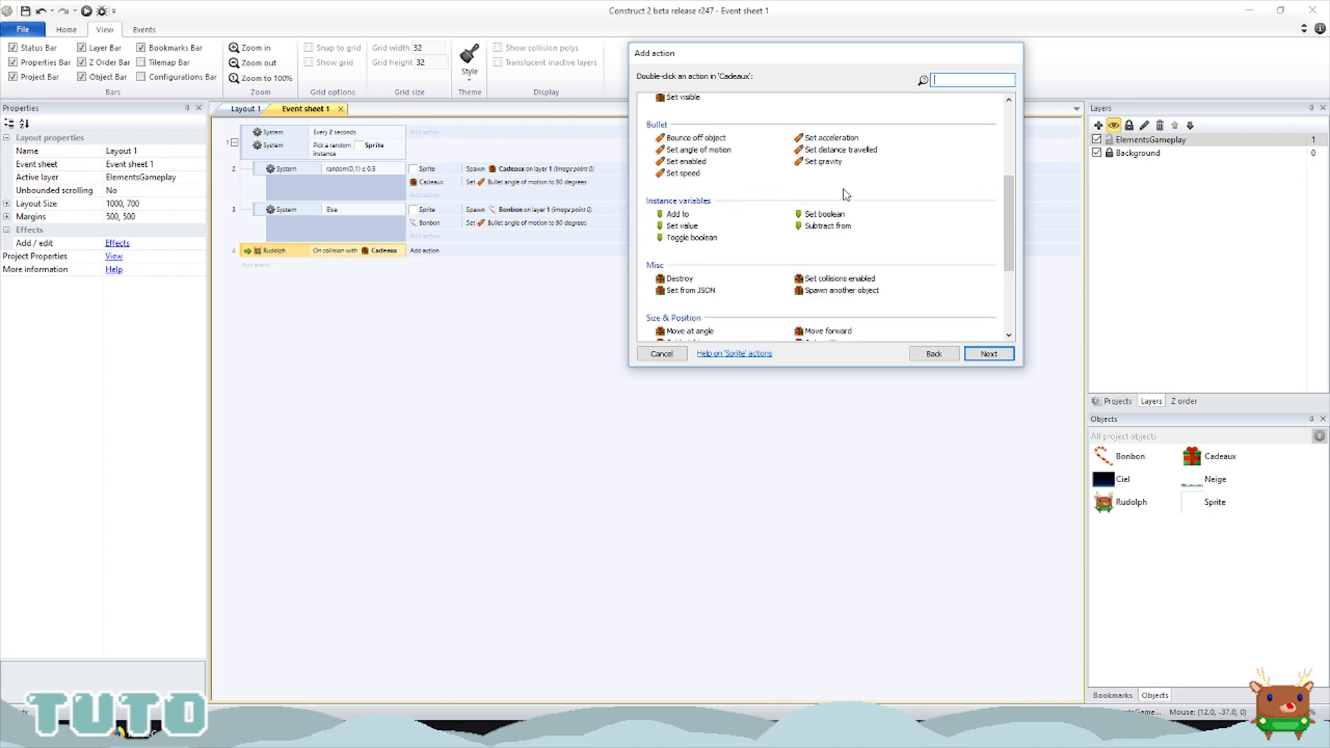
{"action": "scroll", "coordinate": [845, 195], "scroll_direction": "down", "scroll_amount": 2}
{"action": "left_click", "coordinate": [680, 220]}
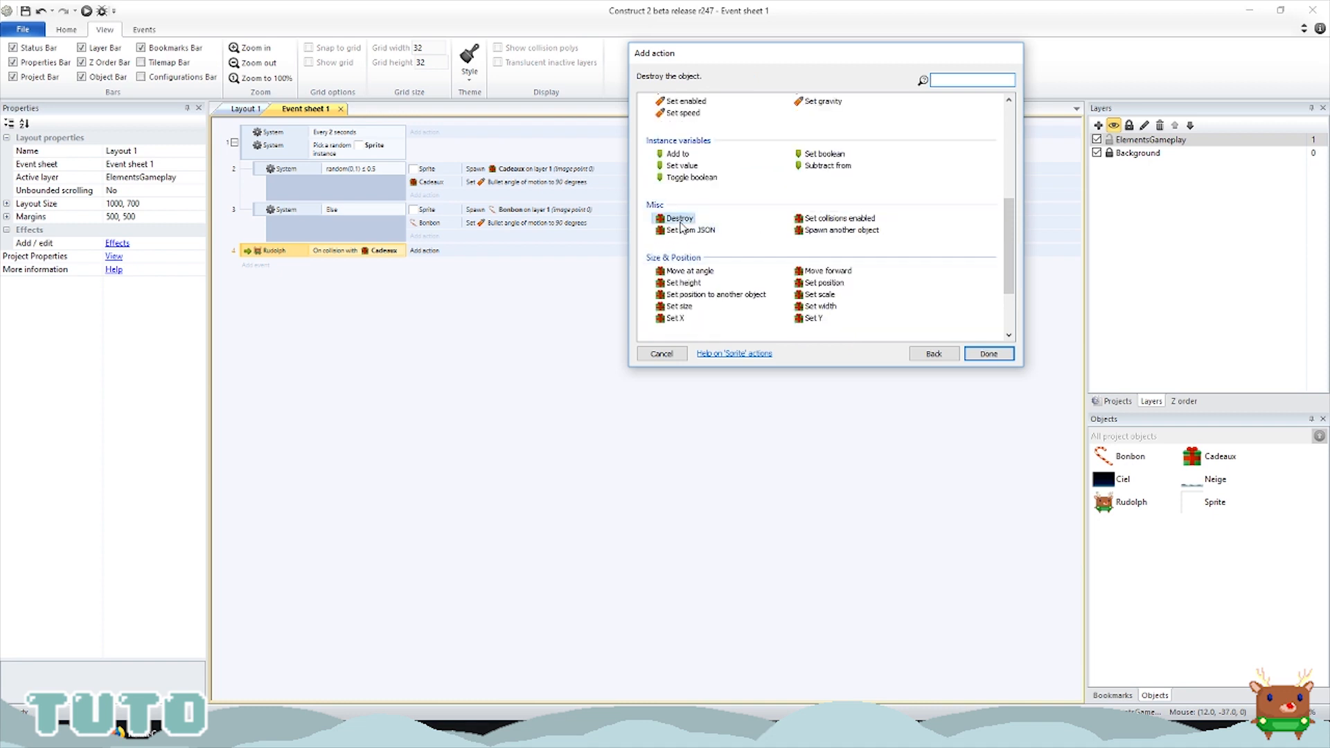
{"action": "left_click", "coordinate": [1004, 353]}
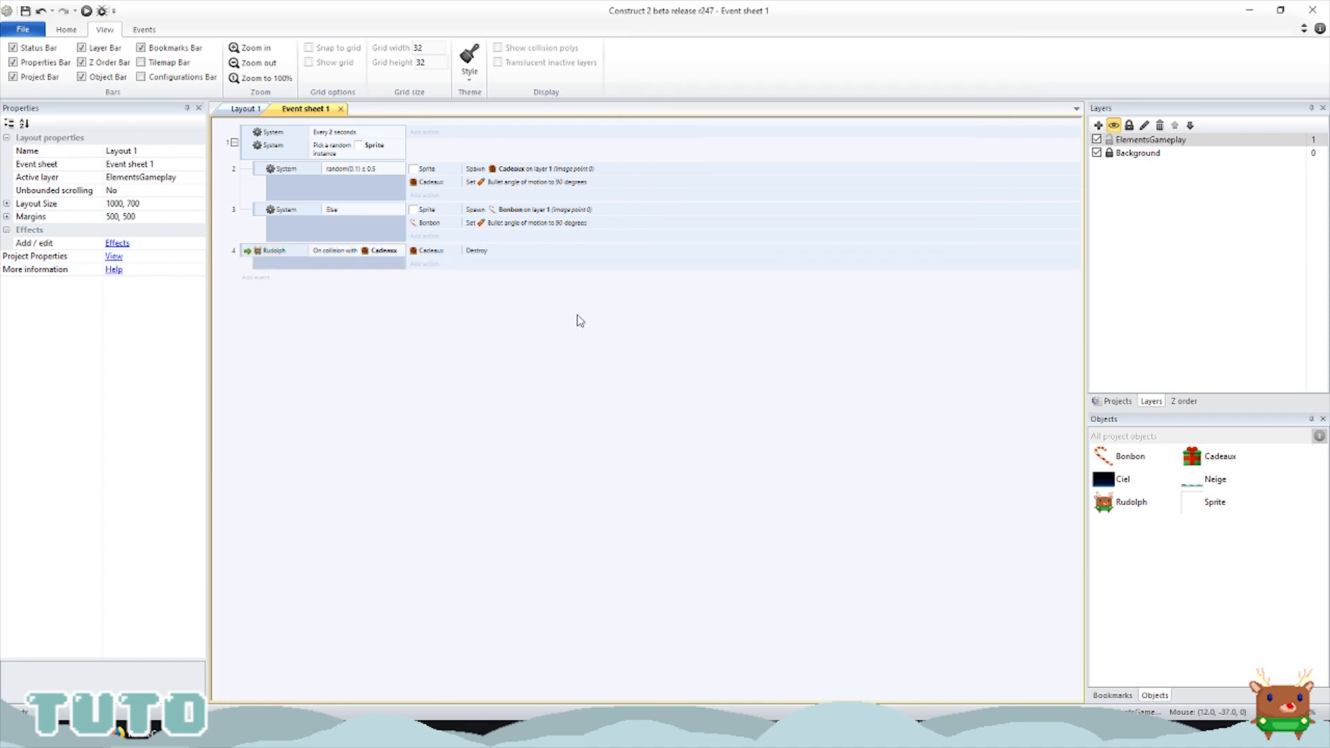
Step: Duplicate the Rudolph–Cadeaux collision event and set the copy's collision object to Bonbon
{"action": "left_click", "coordinate": [247, 250]}
{"action": "key", "text": "ctrl+c"}
{"action": "key", "text": "ctrl+v"}
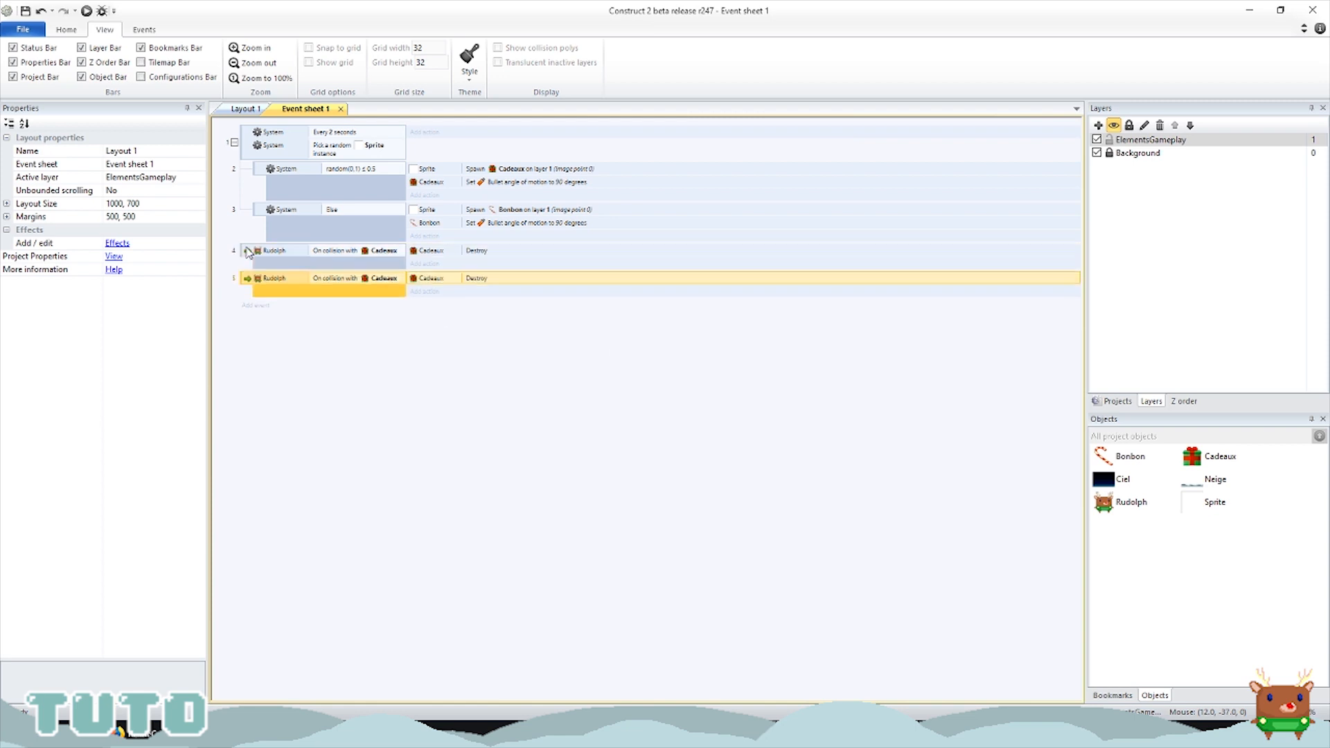
{"action": "double_click", "coordinate": [353, 279]}
{"action": "left_click", "coordinate": [693, 287]}
{"action": "double_click", "coordinate": [678, 200]}
{"action": "left_click", "coordinate": [1111, 340]}
Step: Replace the action in the Rudolph–Bonbon collision event with Bonbon Destroy
{"action": "double_click", "coordinate": [485, 278]}
{"action": "left_click", "coordinate": [930, 353]}
{"action": "double_click", "coordinate": [734, 110]}
{"action": "double_click", "coordinate": [678, 284]}
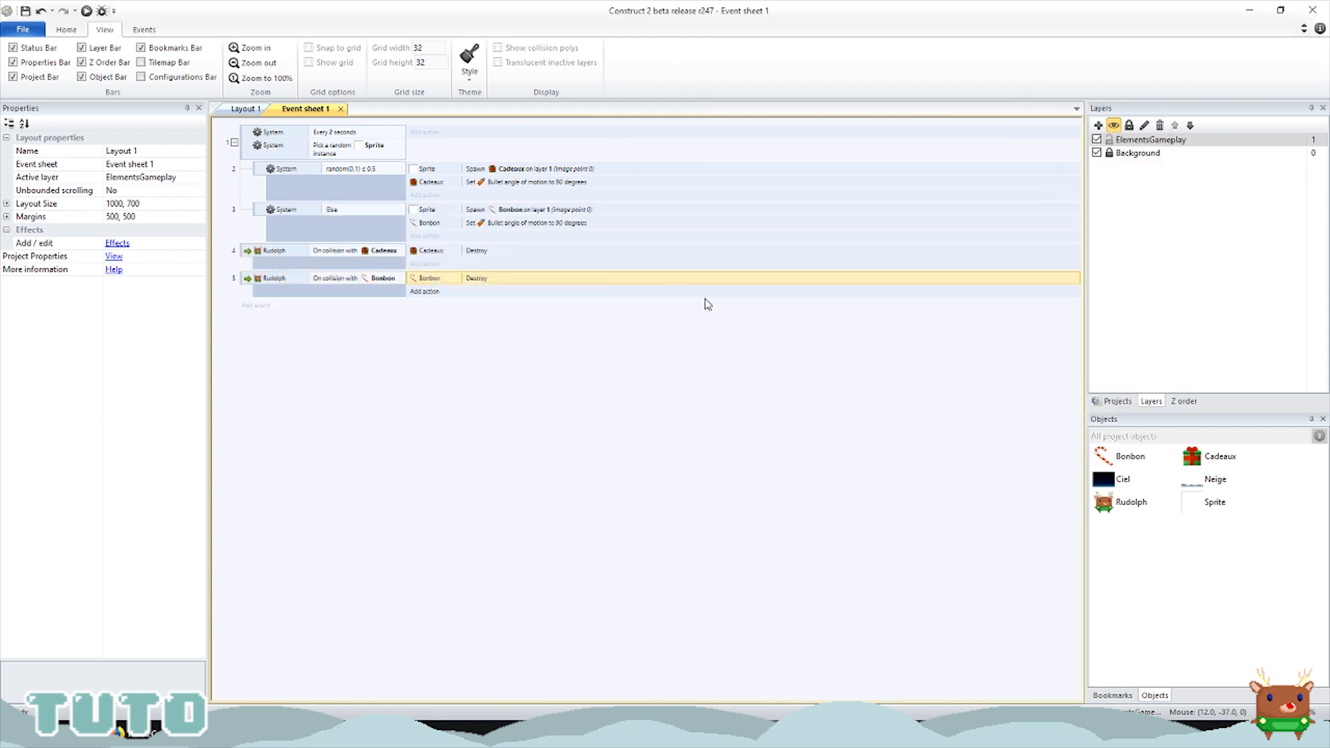